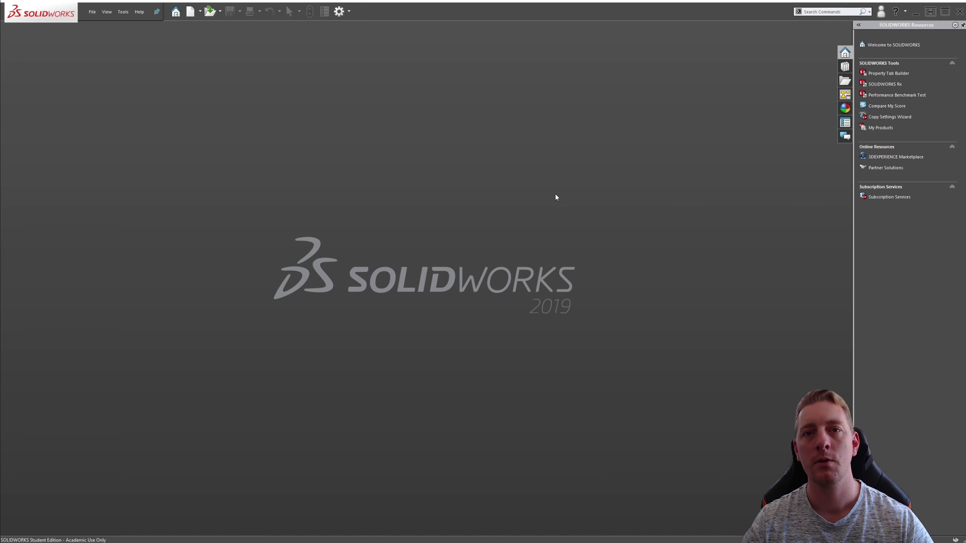
# Create a new part document.
pyautogui.click(190, 12)
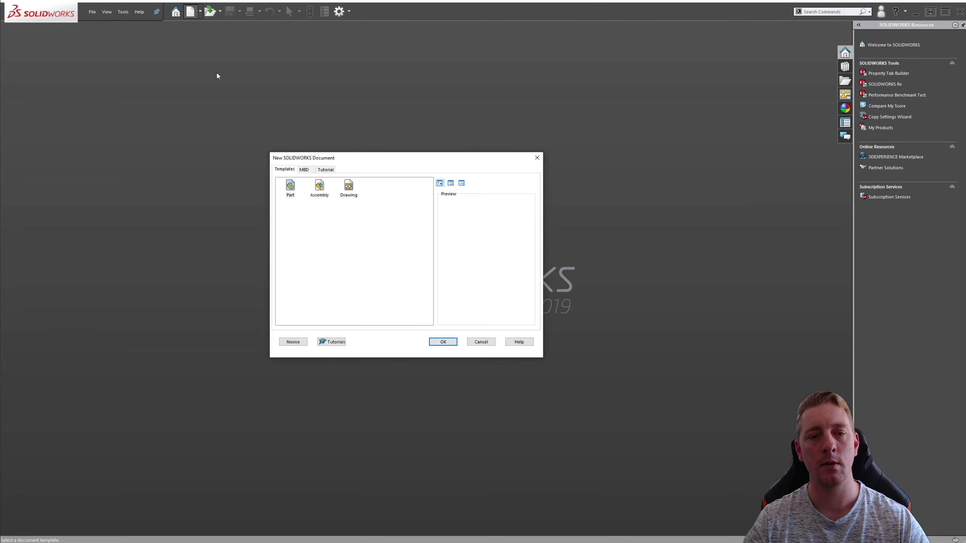
pyautogui.click(291, 187)
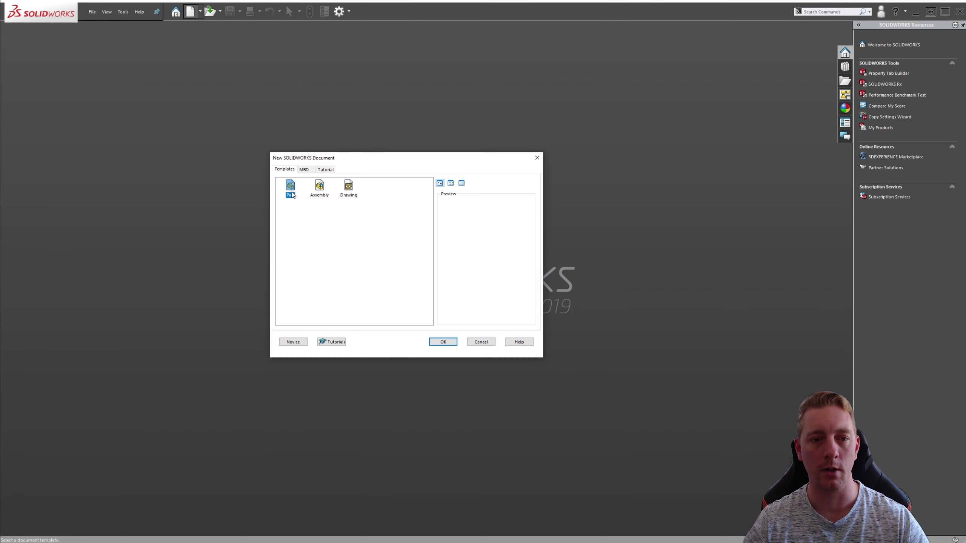
pyautogui.click(443, 342)
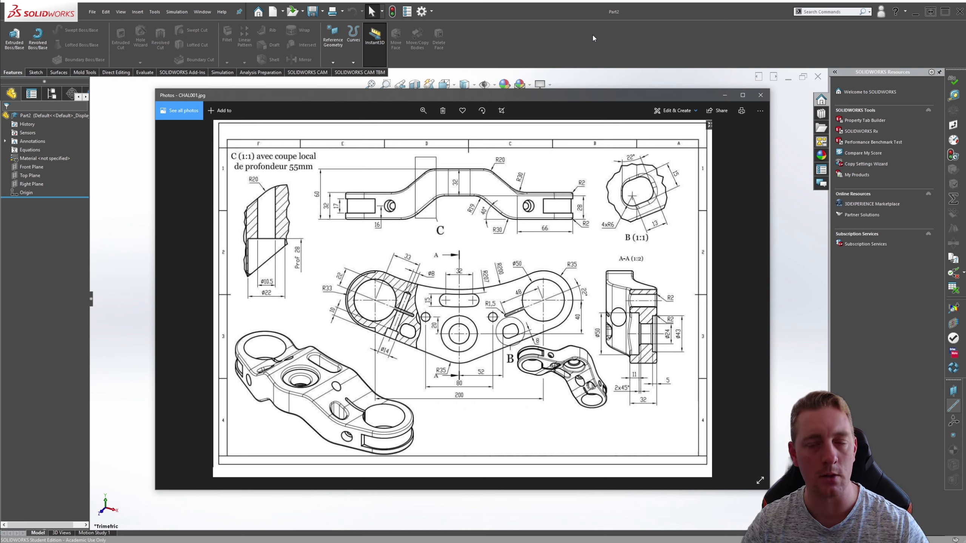
# Dismiss the reference drawing and start a sketch on the Top Plane.
pyautogui.click(565, 33)
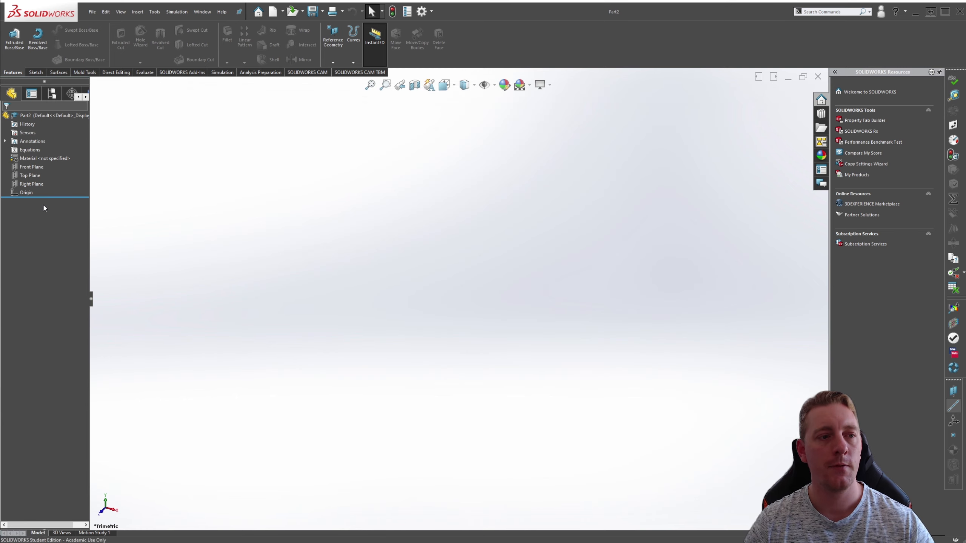
pyautogui.click(27, 176)
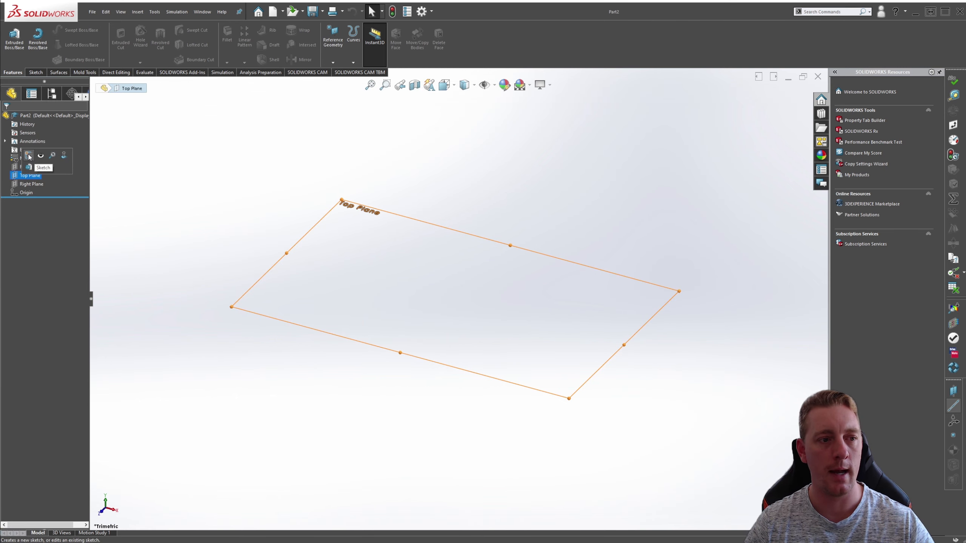
pyautogui.click(29, 156)
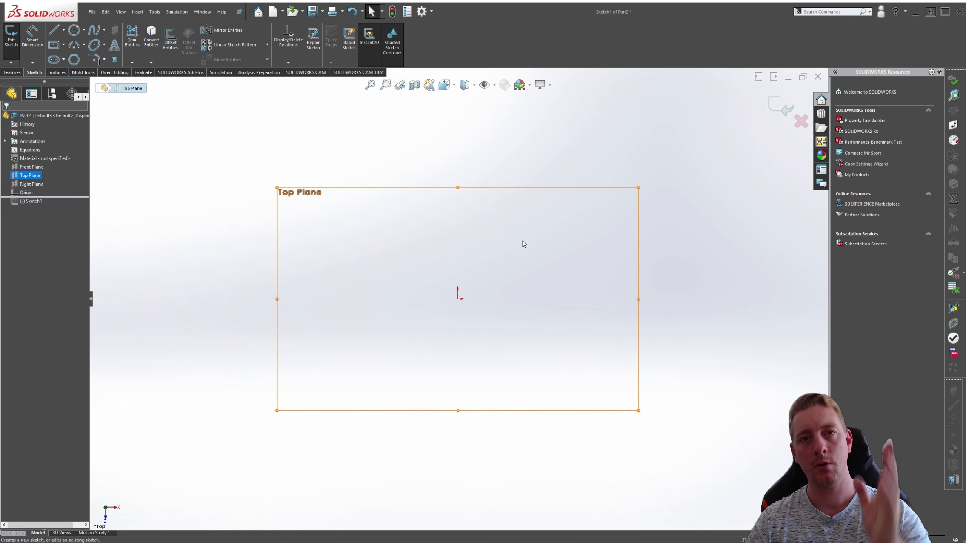
# Sketch a vertical midpoint line about 162 mm long, centred on the origin.
pyautogui.click(63, 30)
pyautogui.click(70, 61)
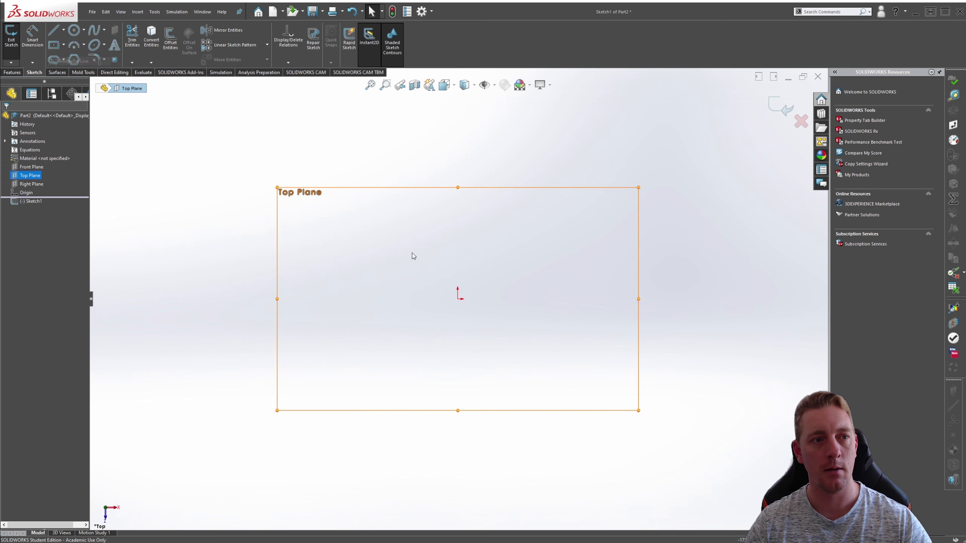
pyautogui.click(458, 299)
pyautogui.click(458, 136)
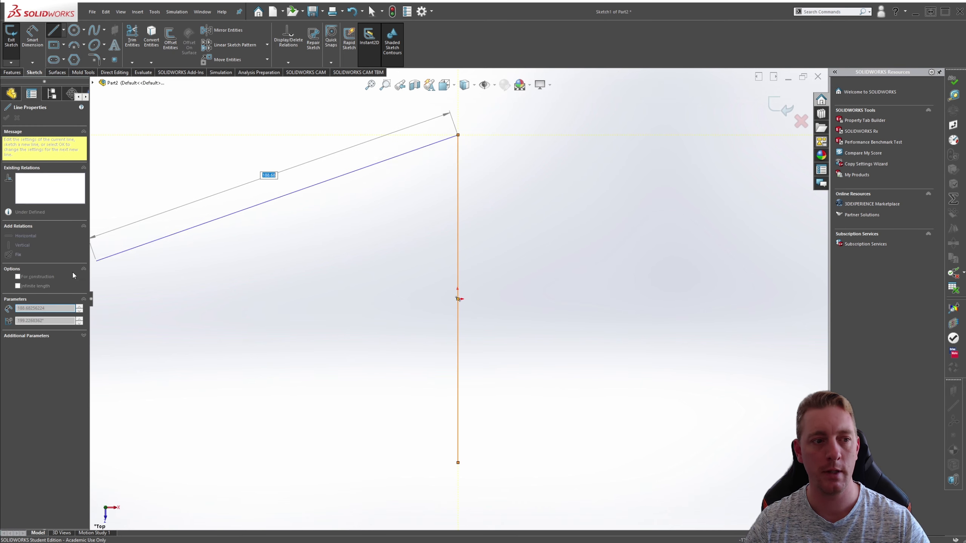
pyautogui.press('Escape')
# Convert the vertical line through the origin to construction geometry.
pyautogui.click(458, 237)
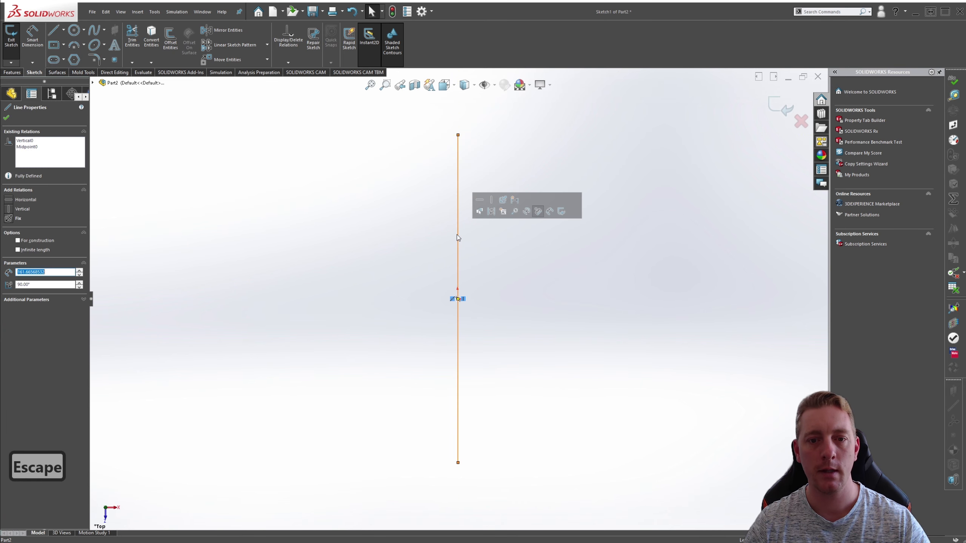
pyautogui.click(496, 210)
pyautogui.click(490, 234)
pyautogui.press('Escape')
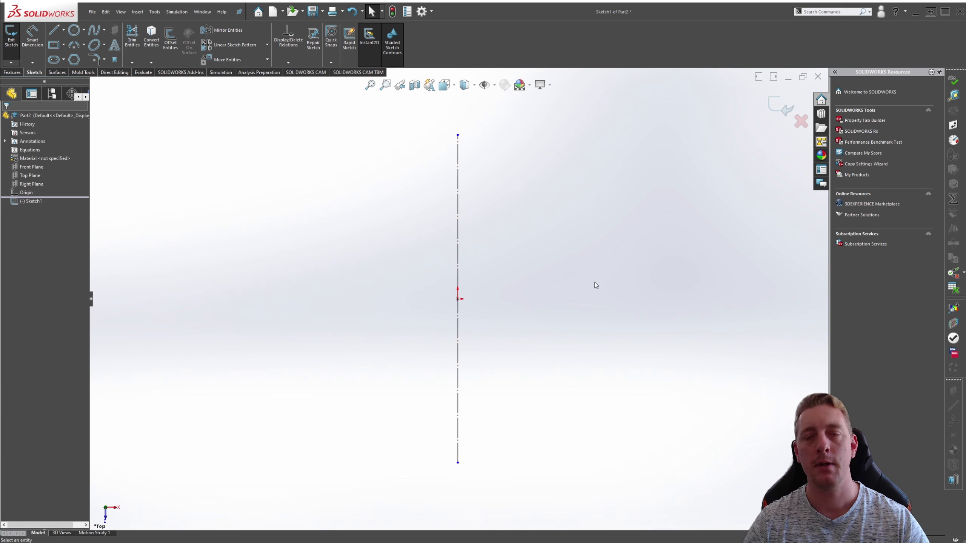
pyautogui.press('s')
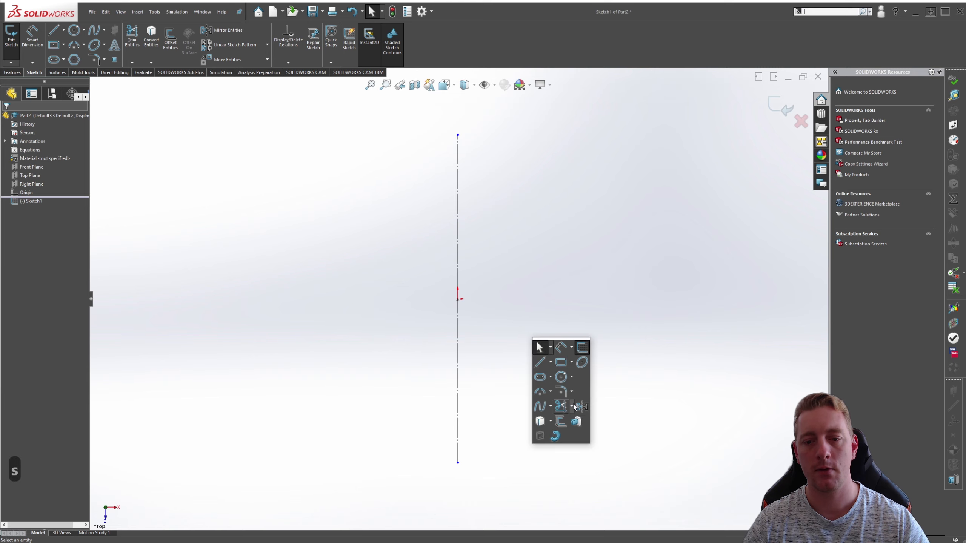
pyautogui.click(563, 378)
pyautogui.press('Escape')
pyautogui.press('s')
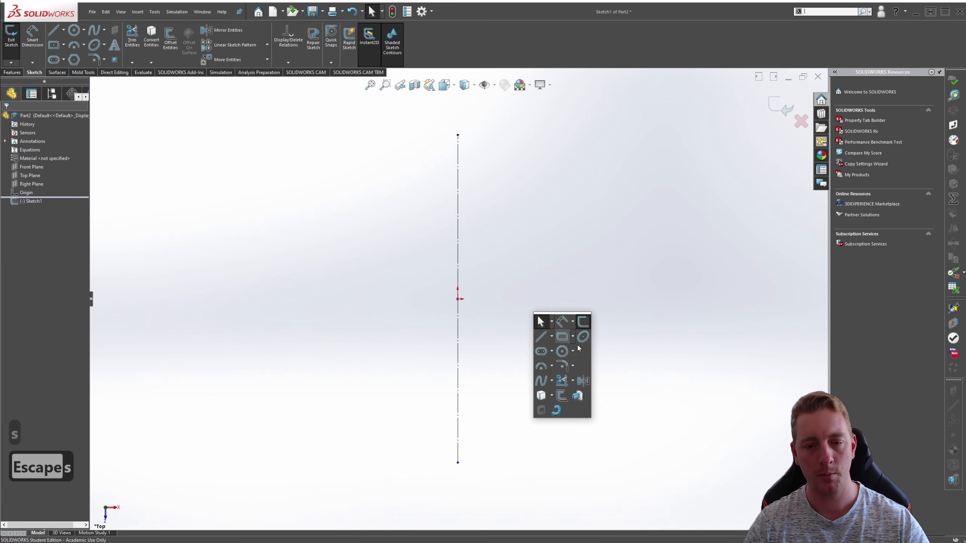
pyautogui.click(550, 370)
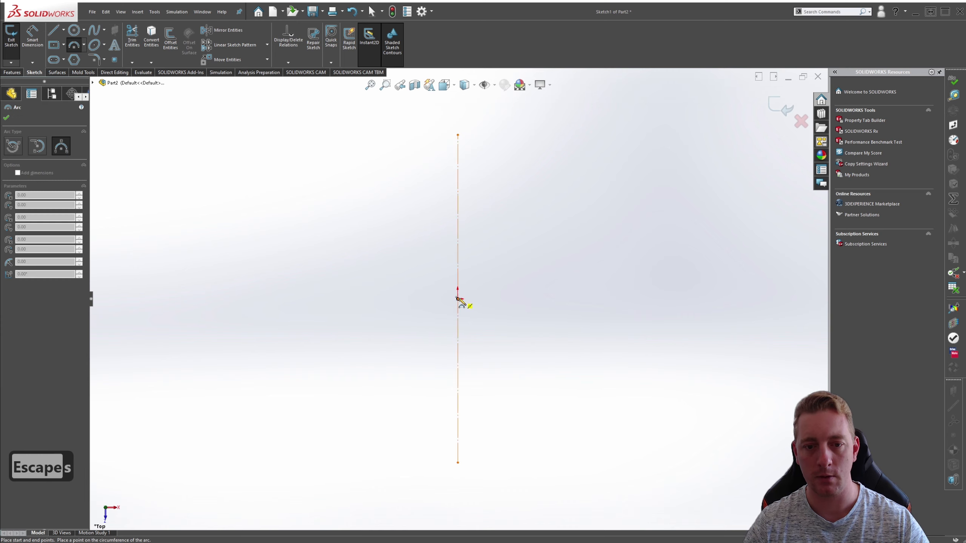
pyautogui.moveTo(457, 299); pyautogui.dragTo(458, 232)
pyautogui.press('Escape')
pyautogui.press('Escape')
pyautogui.press('Escape')
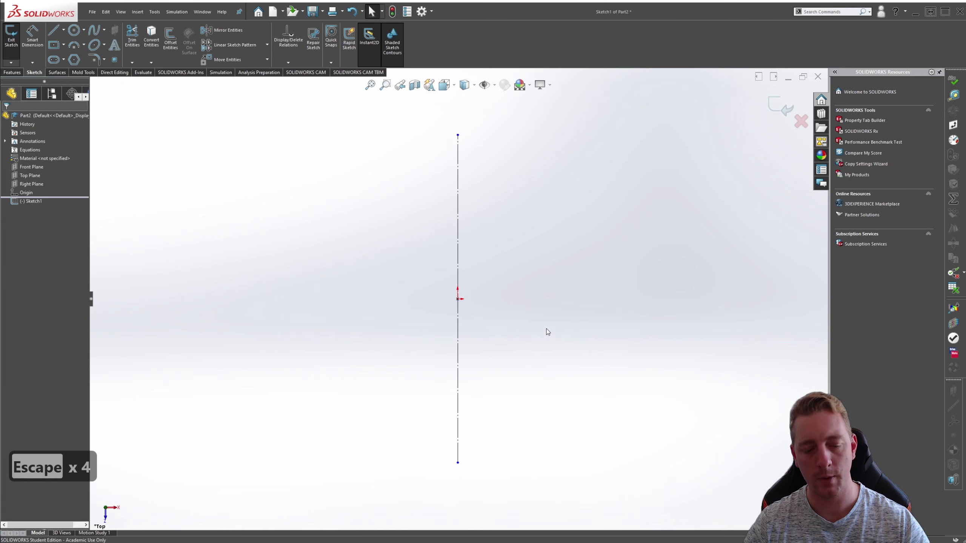
# Sketch a centerpoint arc centred on the origin as a half circle of about 25.4 mm radius, with both ends on the centerline.
pyautogui.press('s')
pyautogui.click(567, 383)
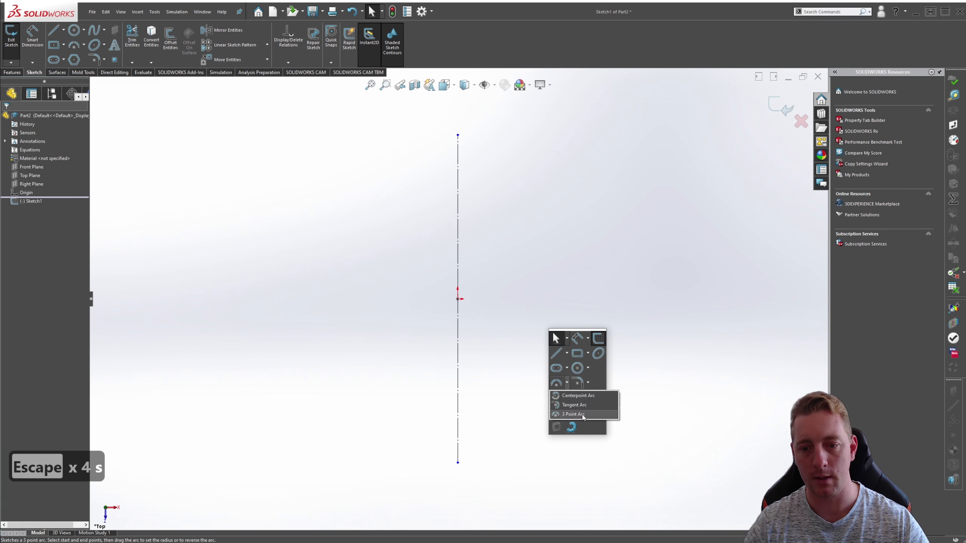
pyautogui.click(575, 396)
pyautogui.click(458, 299)
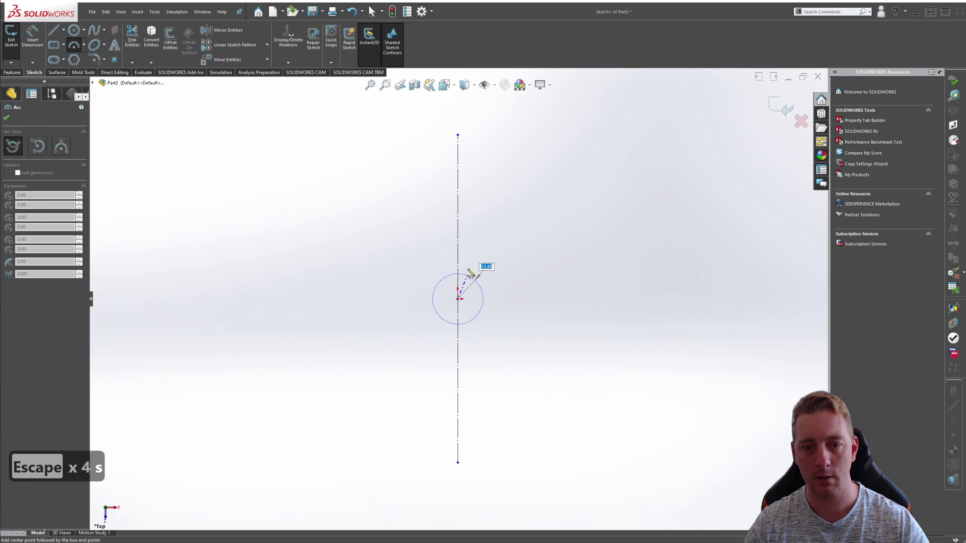
pyautogui.click(457, 247)
pyautogui.click(458, 350)
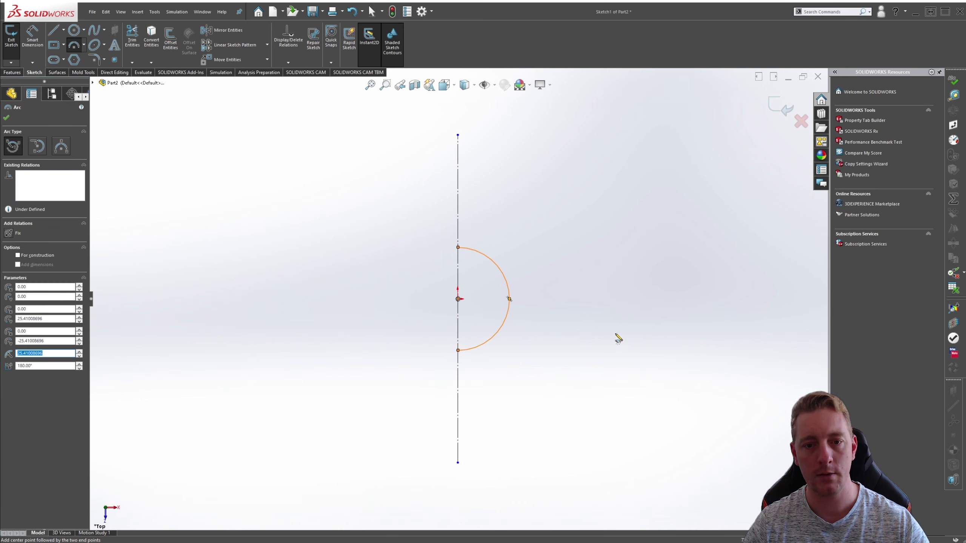
pyautogui.press('Escape')
pyautogui.press('Escape')
# Dimension the half-circle arc with a radius of 24 mm.
pyautogui.press('s')
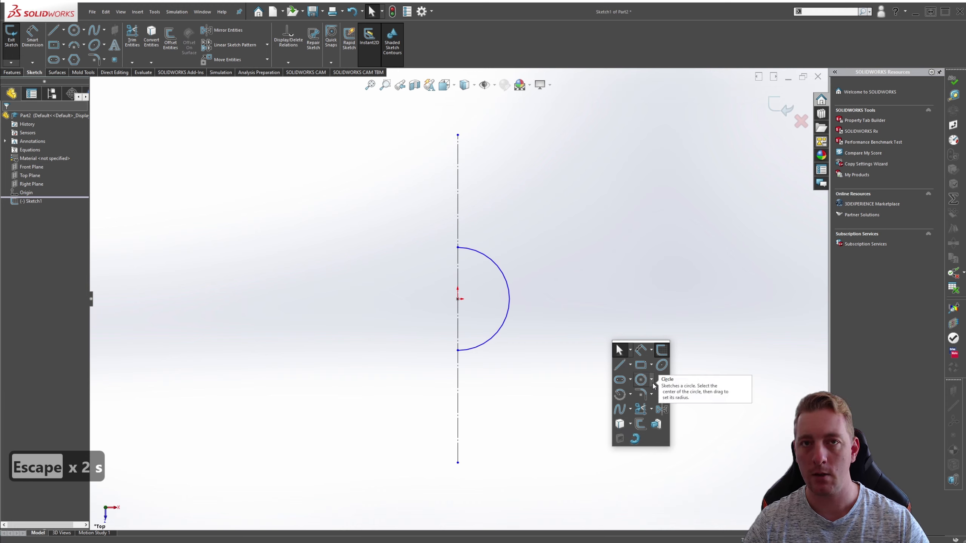
pyautogui.click(640, 350)
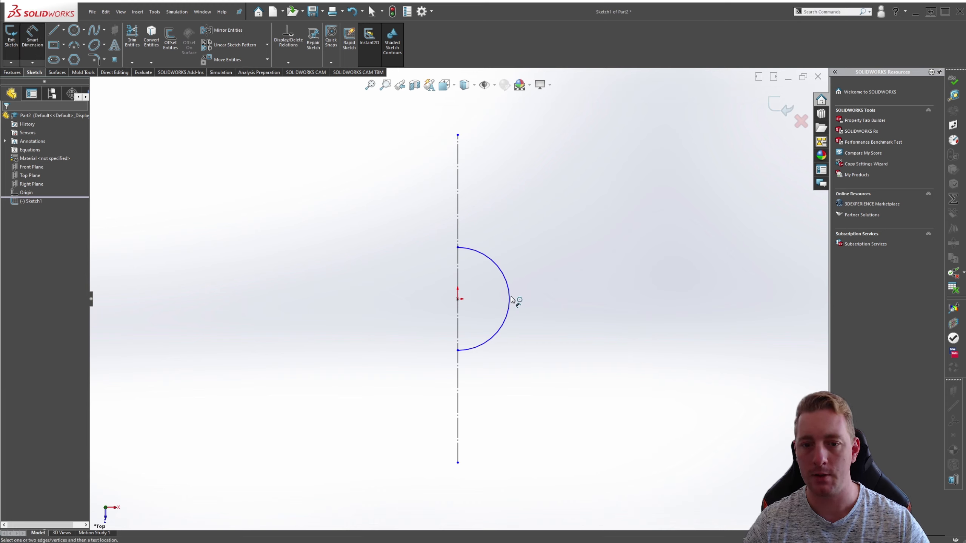
pyautogui.click(509, 297)
pyautogui.click(530, 260)
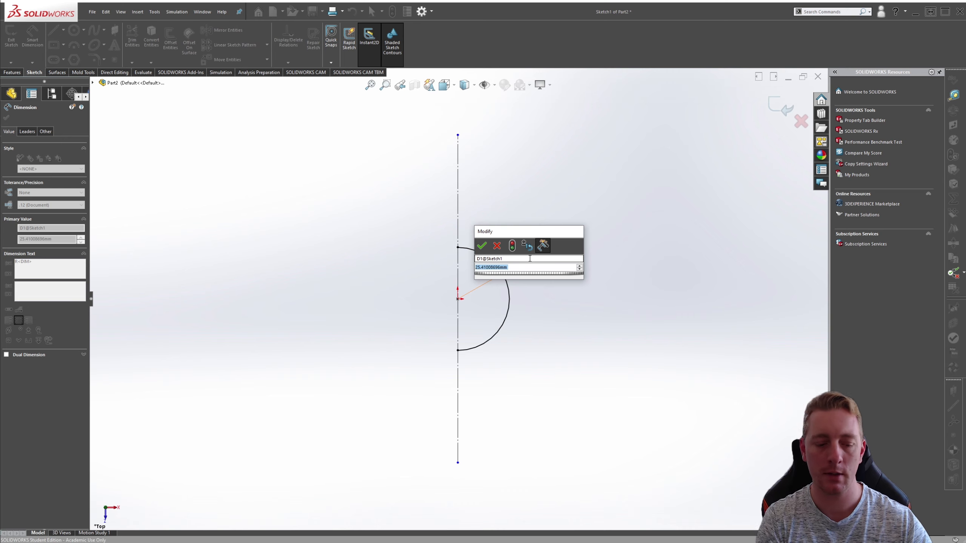
pyautogui.write('24')
pyautogui.press('Return')
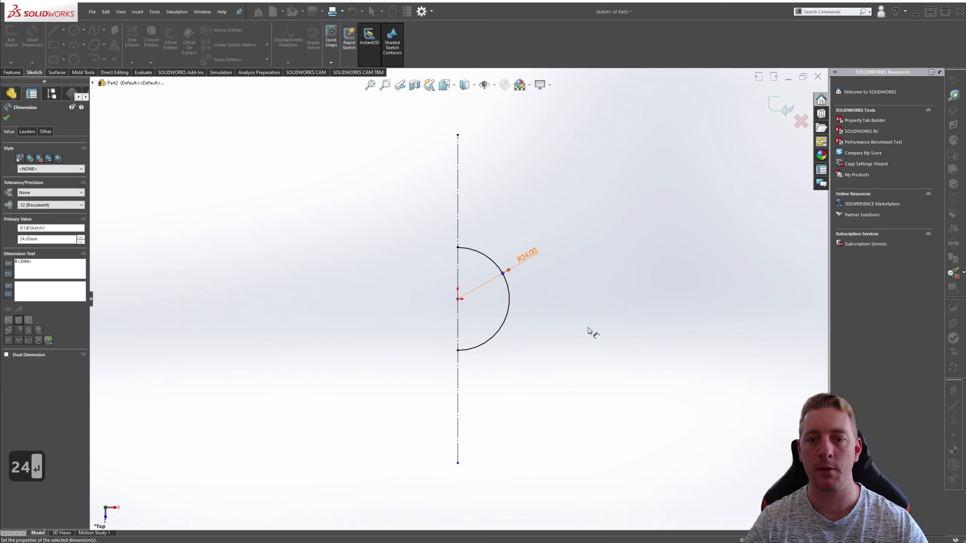
# Sketch a larger concentric half-circle arc of about 46.8 mm radius around the origin, with both ends on the centerline.
pyautogui.press('s')
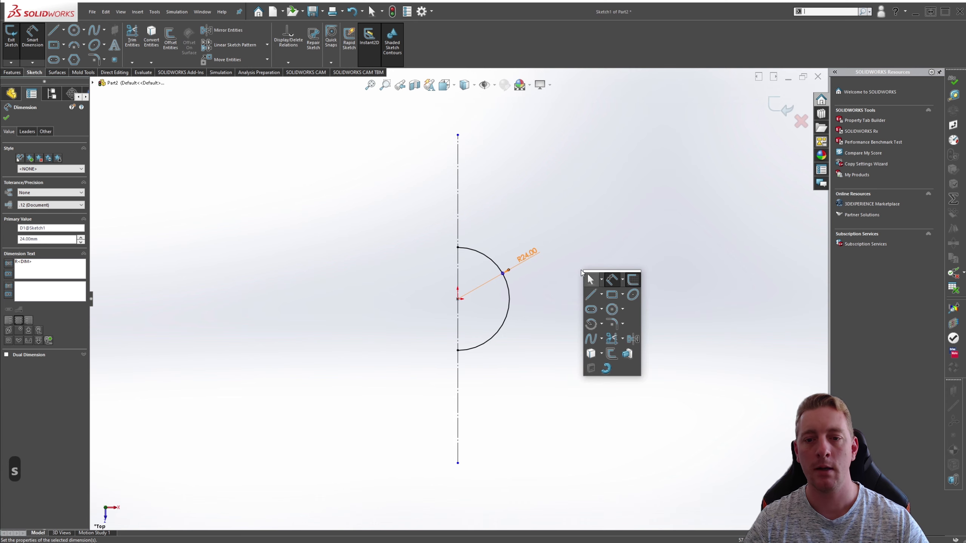
pyautogui.click(593, 325)
pyautogui.click(457, 300)
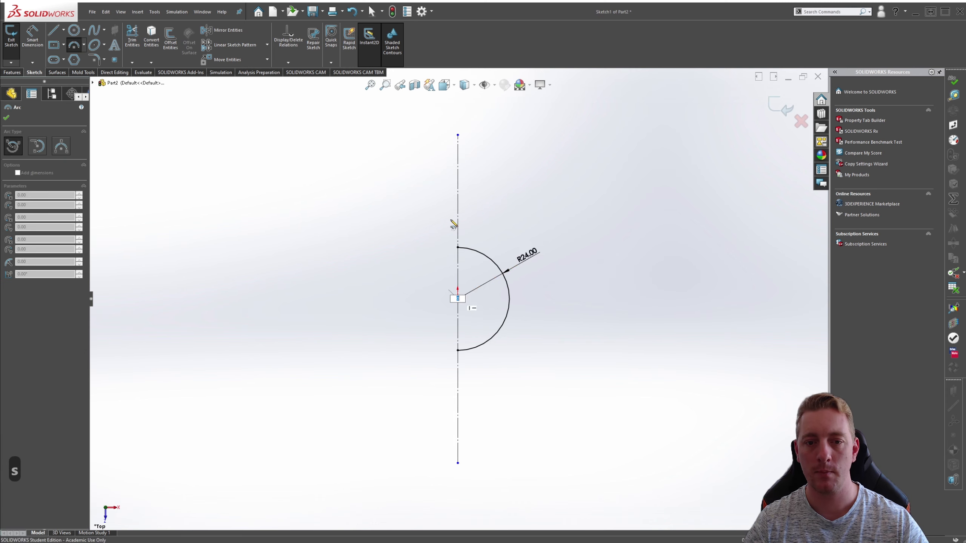
pyautogui.click(458, 399)
pyautogui.click(458, 210)
pyautogui.press('Escape')
pyautogui.press('Escape')
pyautogui.press('Escape')
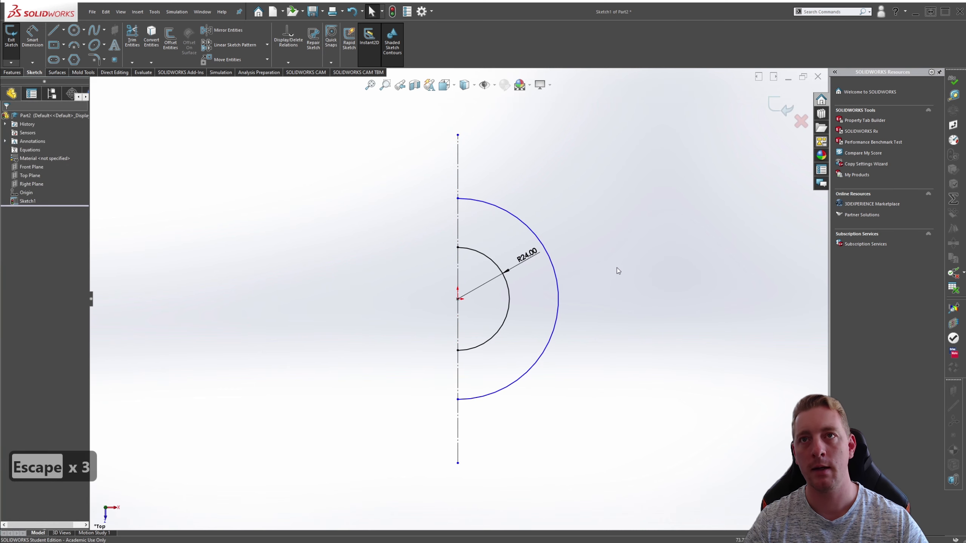
# Dimension the outer arc with a radius of 43 mm.
pyautogui.press('s')
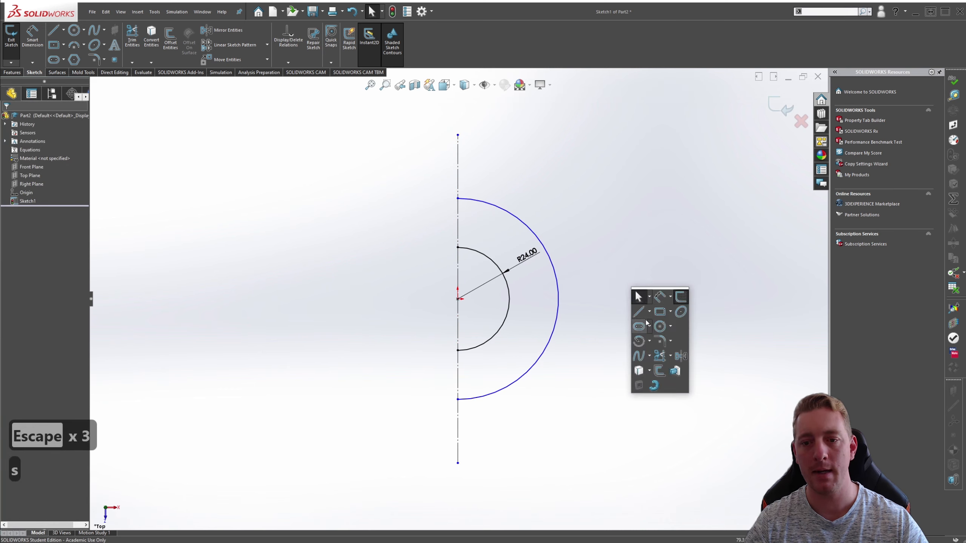
pyautogui.click(660, 296)
pyautogui.click(556, 281)
pyautogui.click(593, 335)
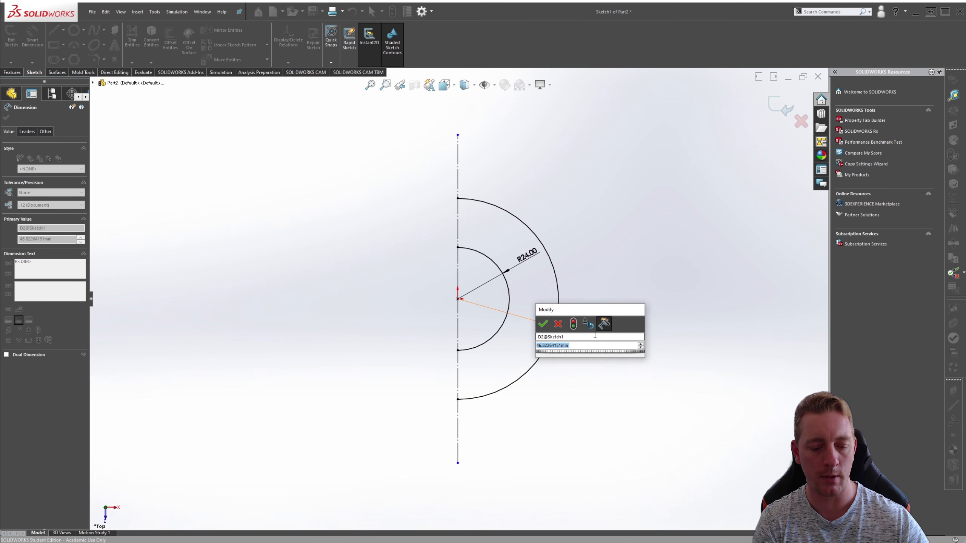
pyautogui.write('43')
pyautogui.press('Return')
pyautogui.press('Escape')
pyautogui.press('Escape')
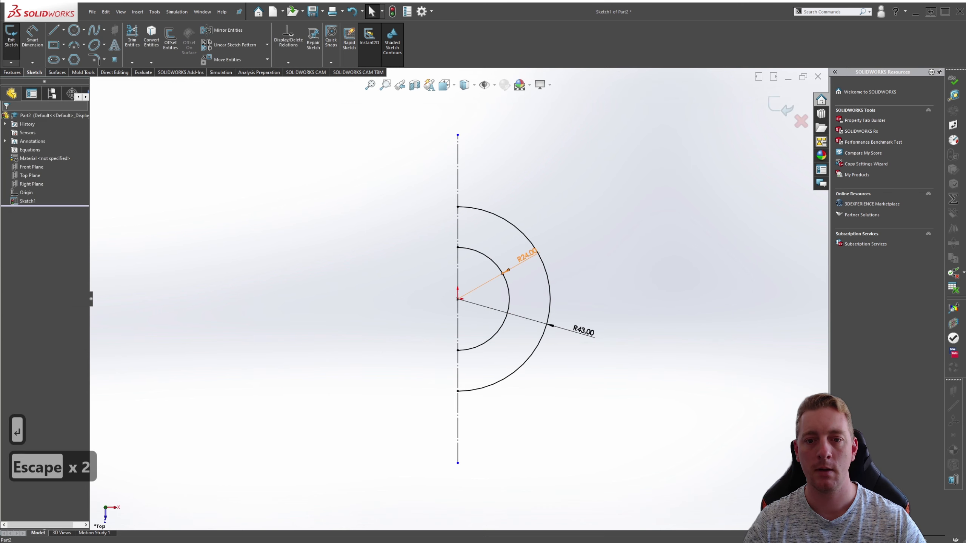
# Move the inner arc's radius dimension outside the outer arc and set it to 24/2 (12 mm).
pyautogui.click(523, 256)
pyautogui.press('Escape')
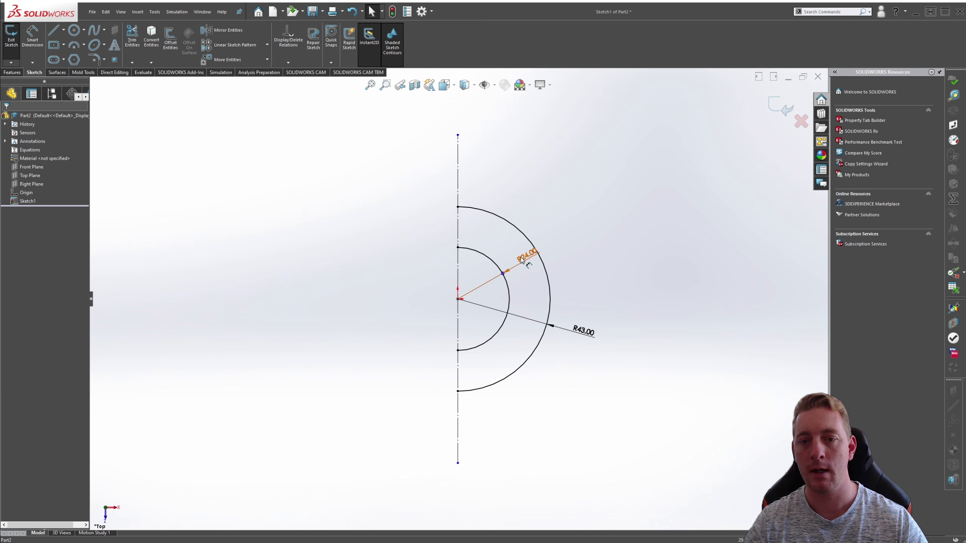
pyautogui.moveTo(527, 257); pyautogui.dragTo(562, 216)
pyautogui.press('Escape')
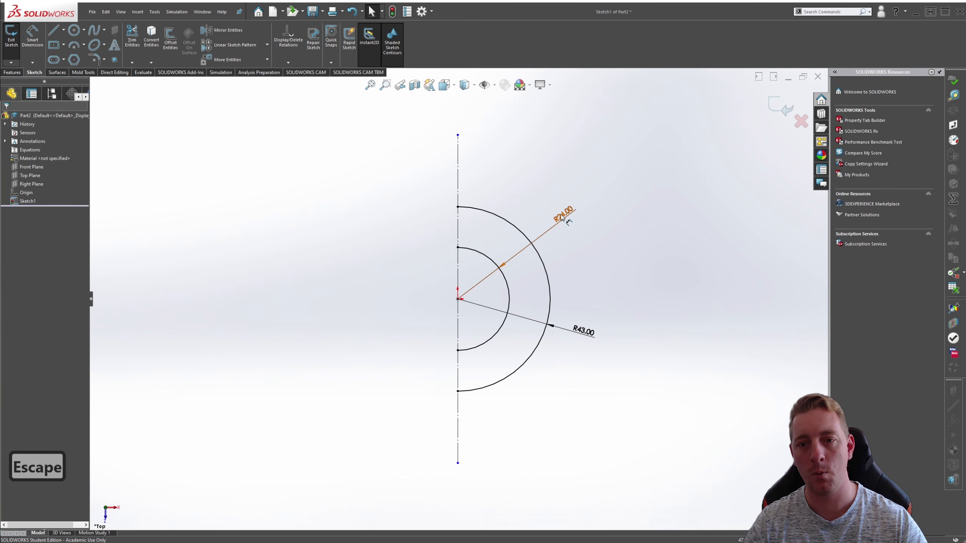
pyautogui.doubleClick(563, 215)
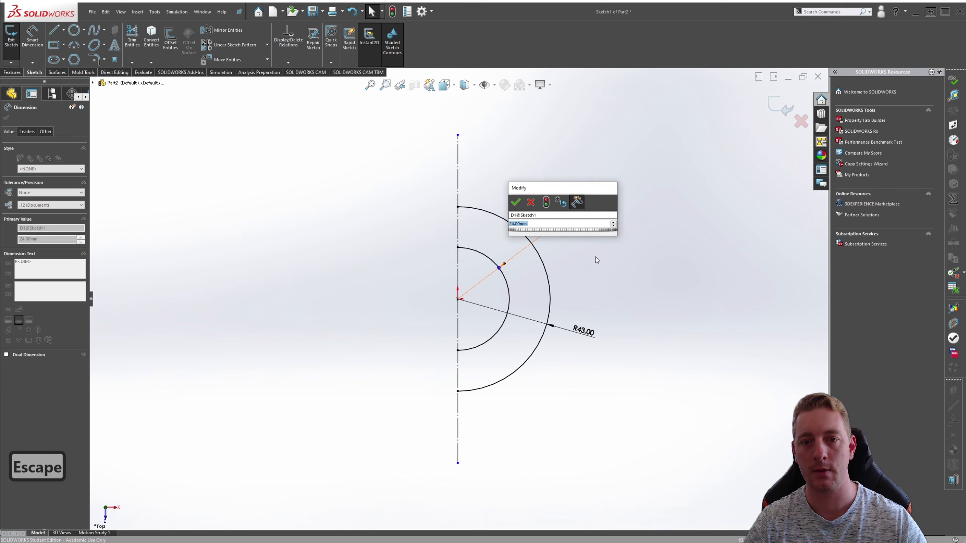
pyautogui.write('24')
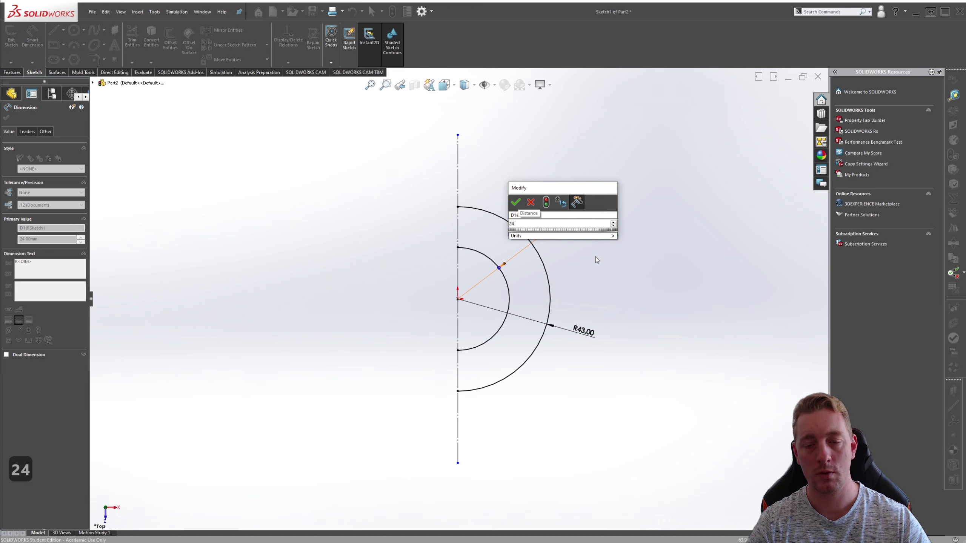
pyautogui.write('/2')
pyautogui.press('Return')
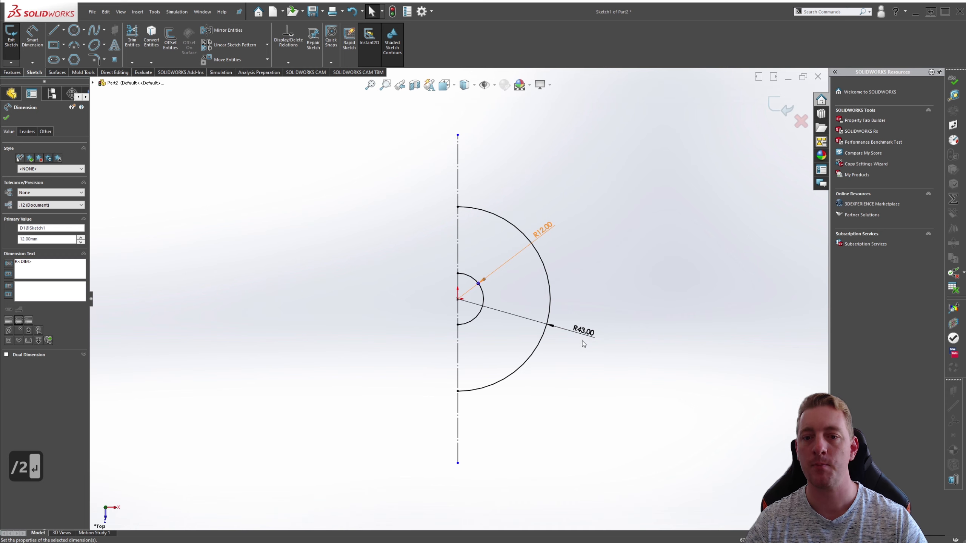
# Set the outer arc's radius to 43/2 (21.5 mm).
pyautogui.doubleClick(583, 331)
pyautogui.write('43')
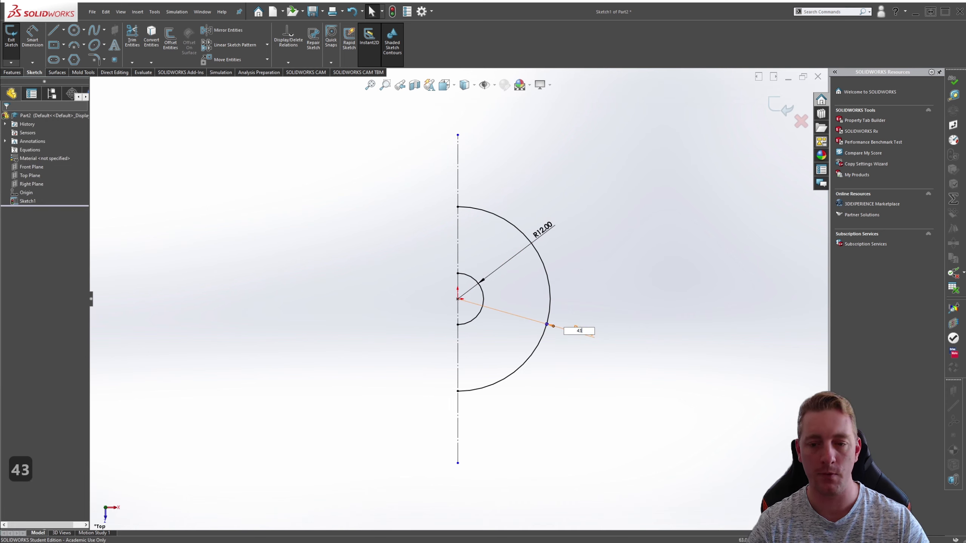
pyautogui.write('/2')
pyautogui.press('Return')
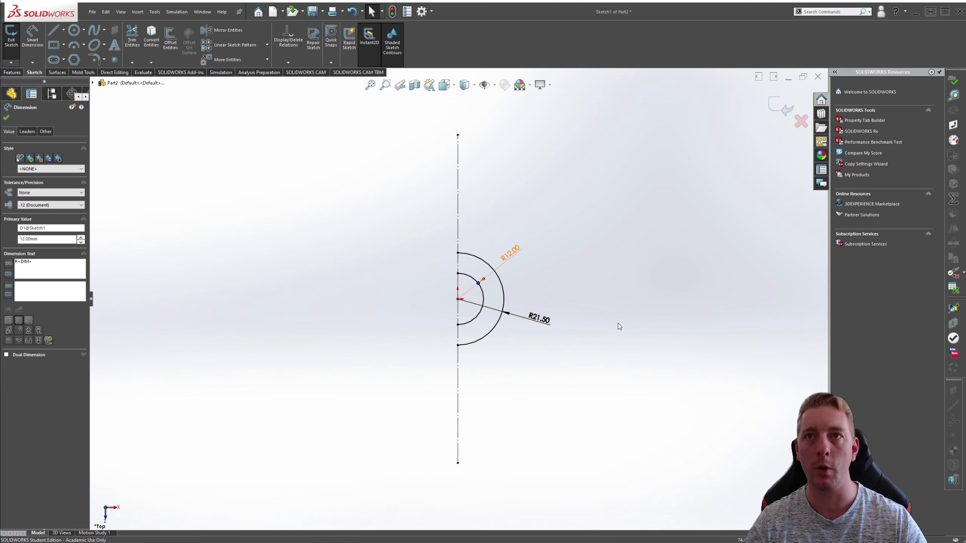
pyautogui.press('Escape')
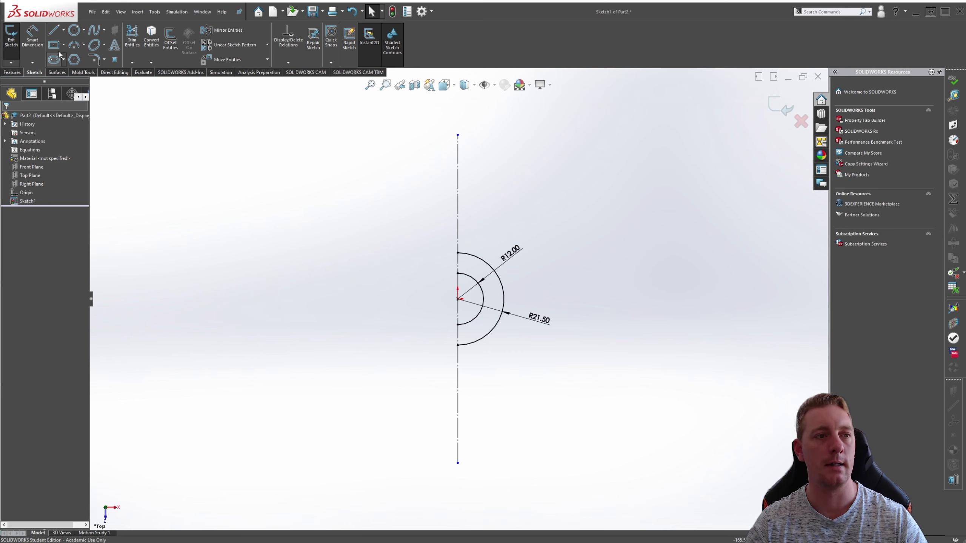
# Sketch a circle about 40 mm in diameter, centred about 95 mm right of and 34 mm above the origin.
pyautogui.click(74, 30)
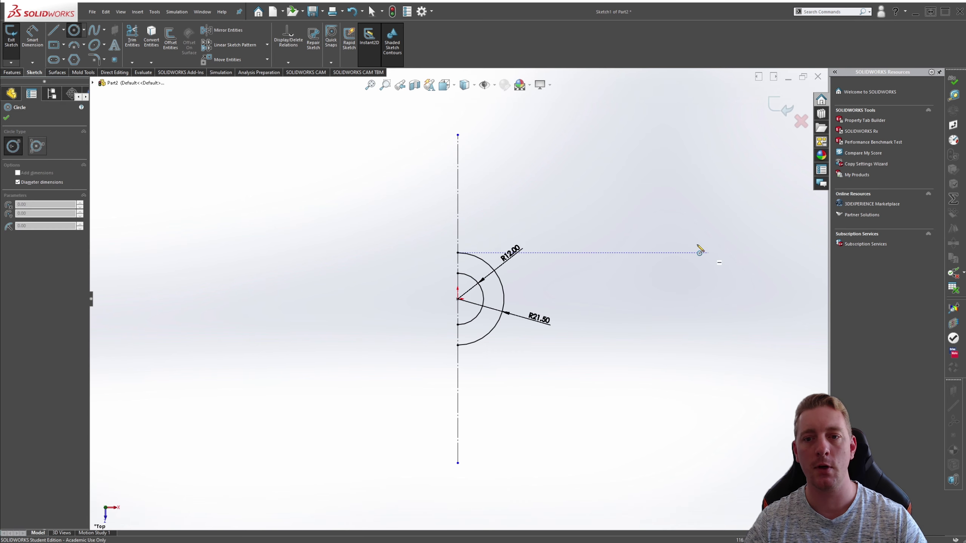
pyautogui.click(663, 227)
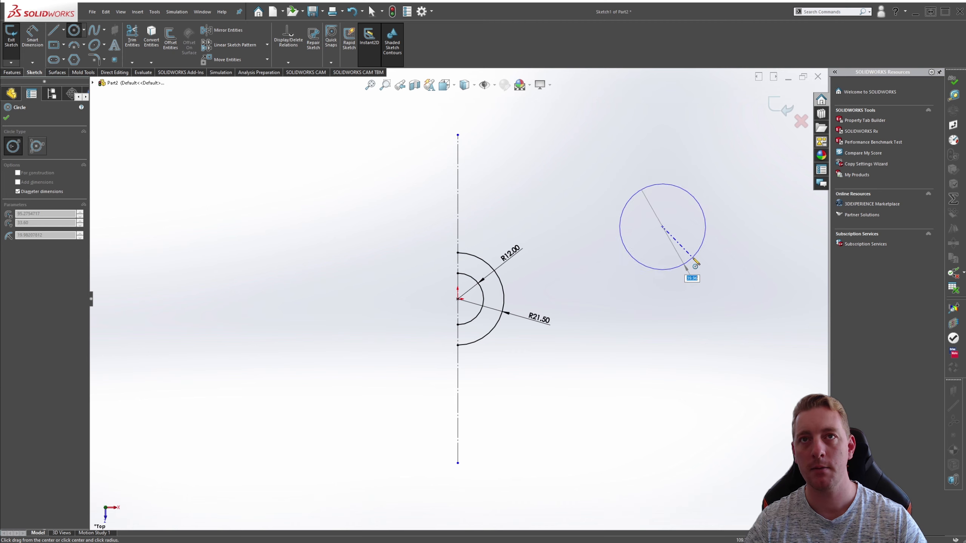
pyautogui.click(692, 263)
pyautogui.press('Escape')
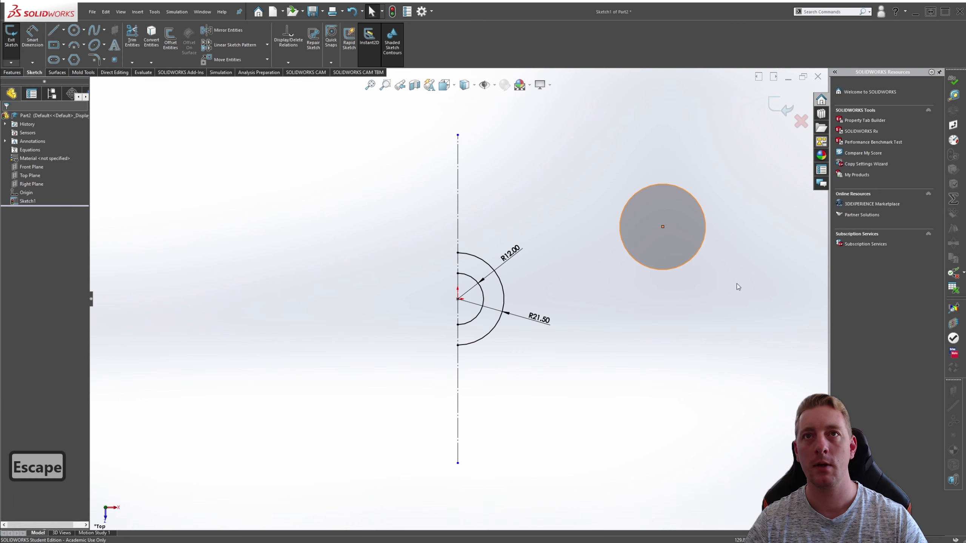
# Dimension the circle's diameter as 50 mm.
pyautogui.press('s')
pyautogui.click(726, 288)
pyautogui.click(633, 195)
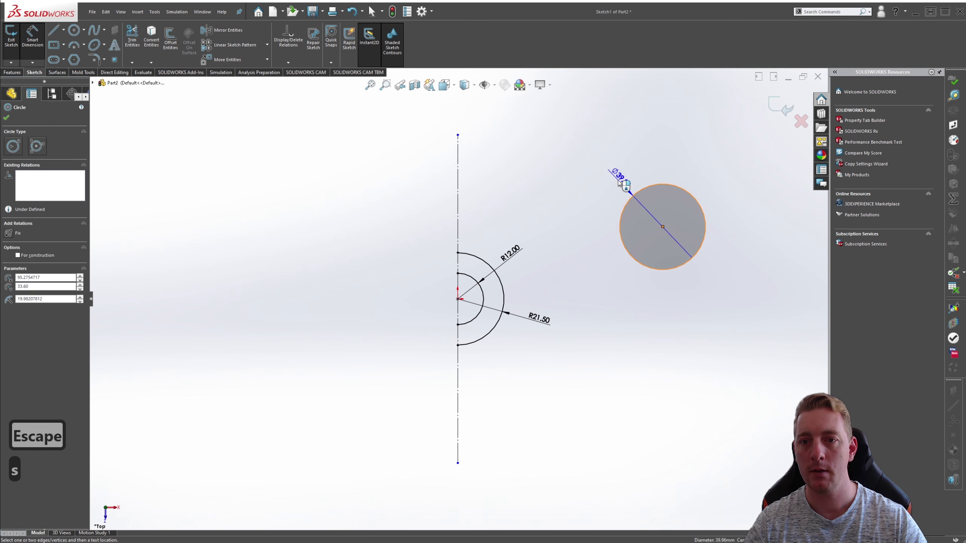
pyautogui.click(618, 174)
pyautogui.write('50')
pyautogui.press('Return')
pyautogui.press('Escape')
pyautogui.press('Escape')
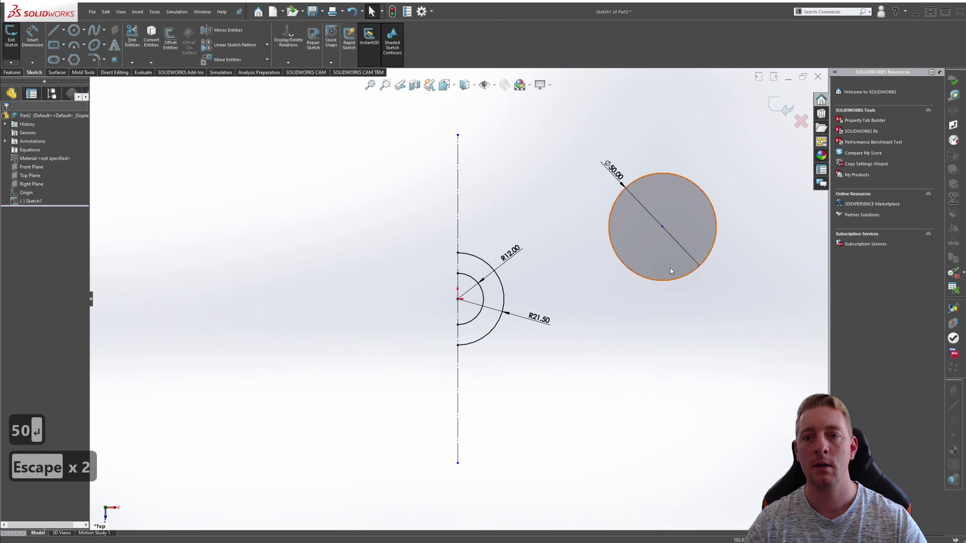
# Sketch a horizontal midpoint line centred on the circle, extending about 38 mm each way, and convert it to construction geometry.
pyautogui.press('s')
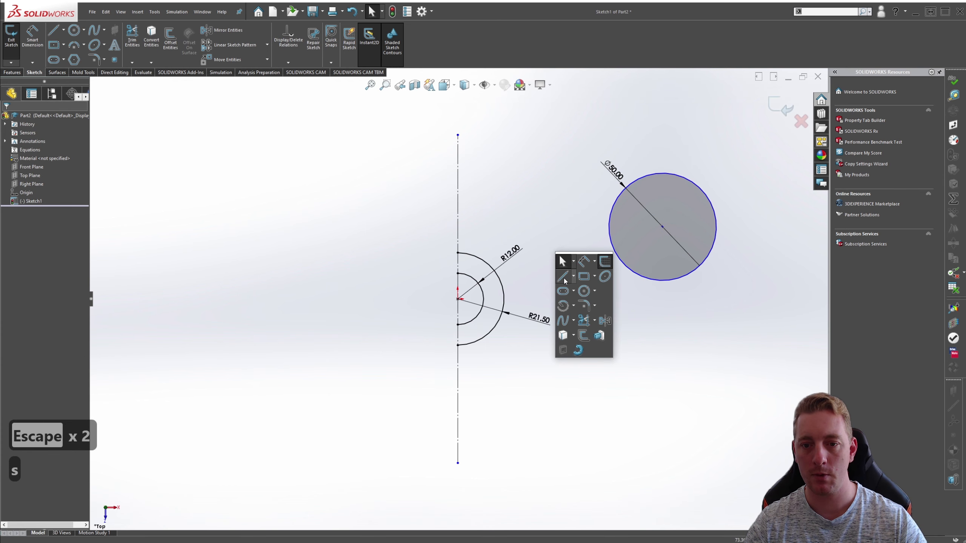
pyautogui.click(574, 279)
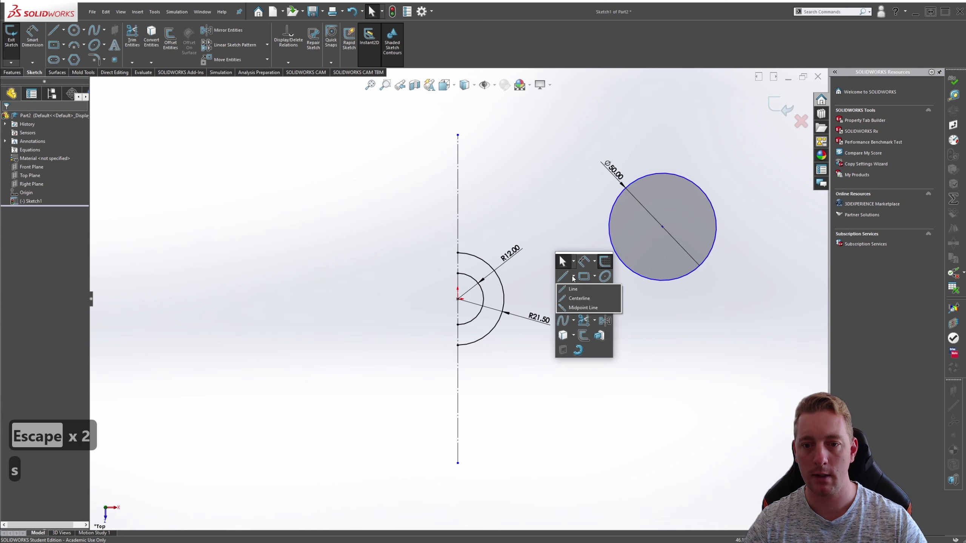
pyautogui.click(588, 305)
pyautogui.click(663, 227)
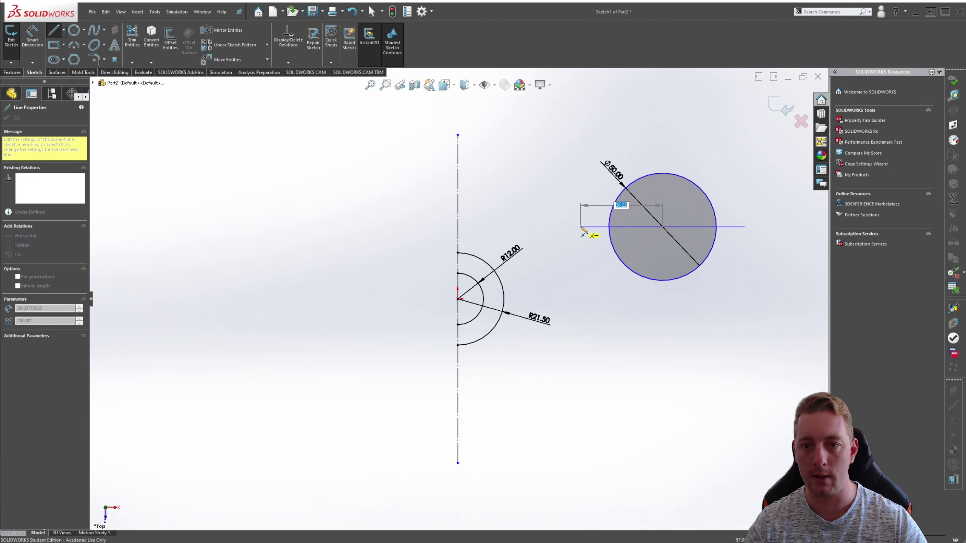
pyautogui.click(580, 226)
pyautogui.press('Escape')
pyautogui.press('Escape')
pyautogui.press('Escape')
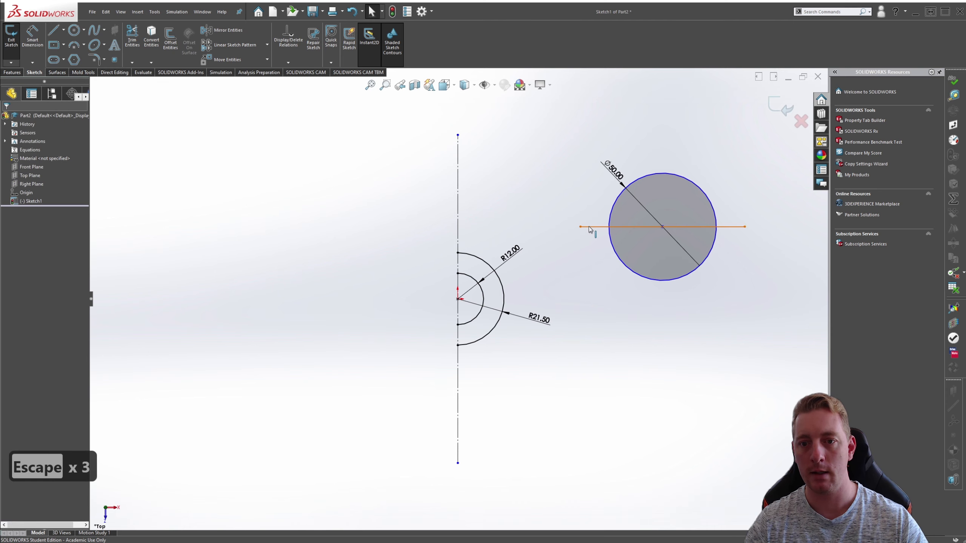
pyautogui.press('Escape')
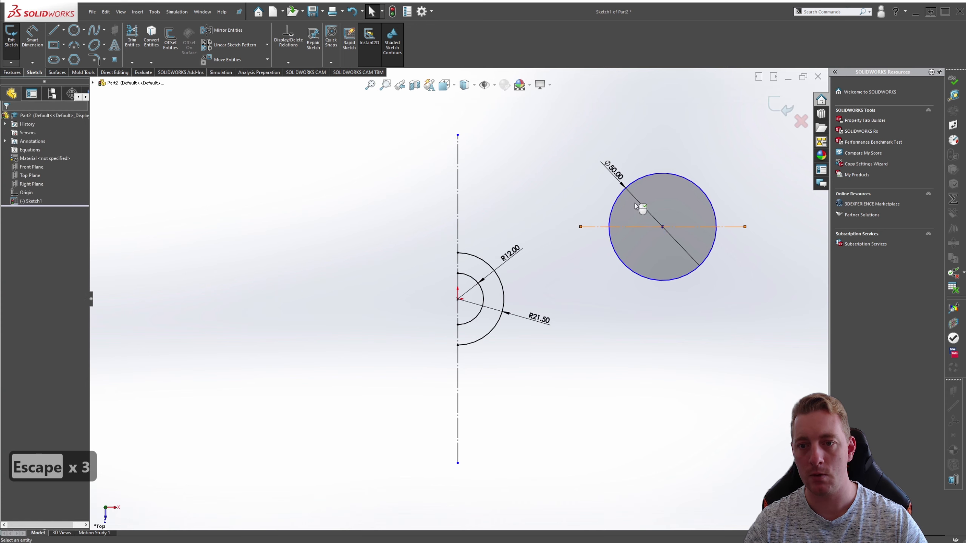
# Sketch a centerline from the circle's center sloping down and left, ending outside the circle.
pyautogui.press('s')
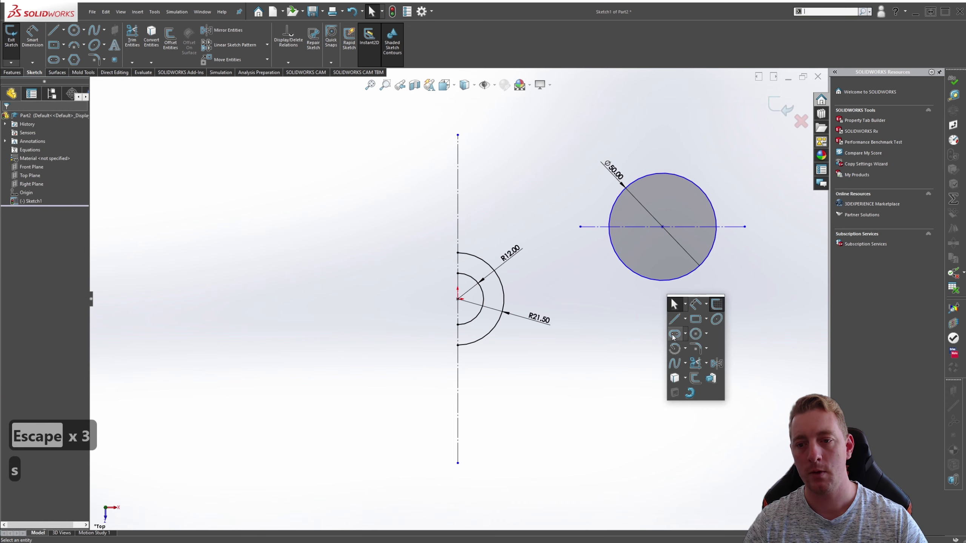
pyautogui.click(687, 319)
pyautogui.click(690, 341)
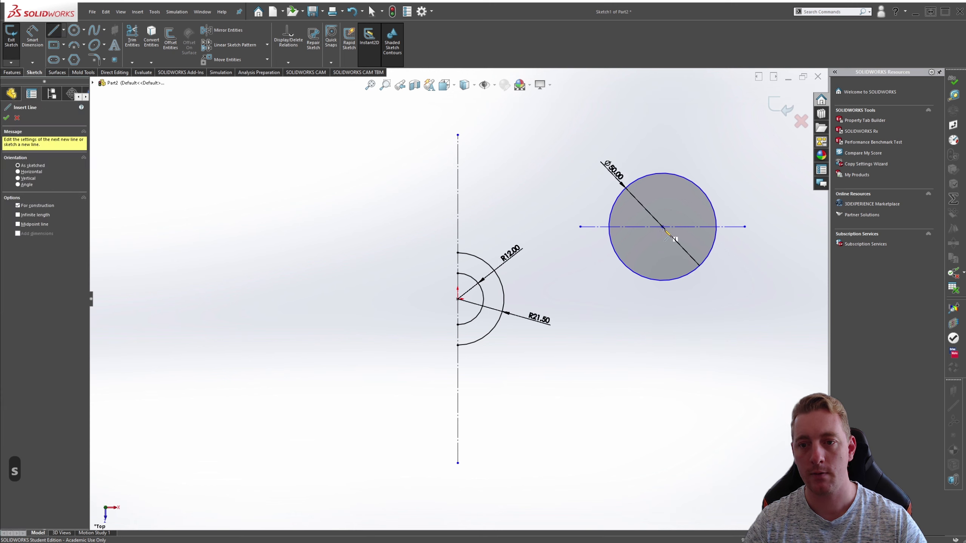
pyautogui.click(663, 227)
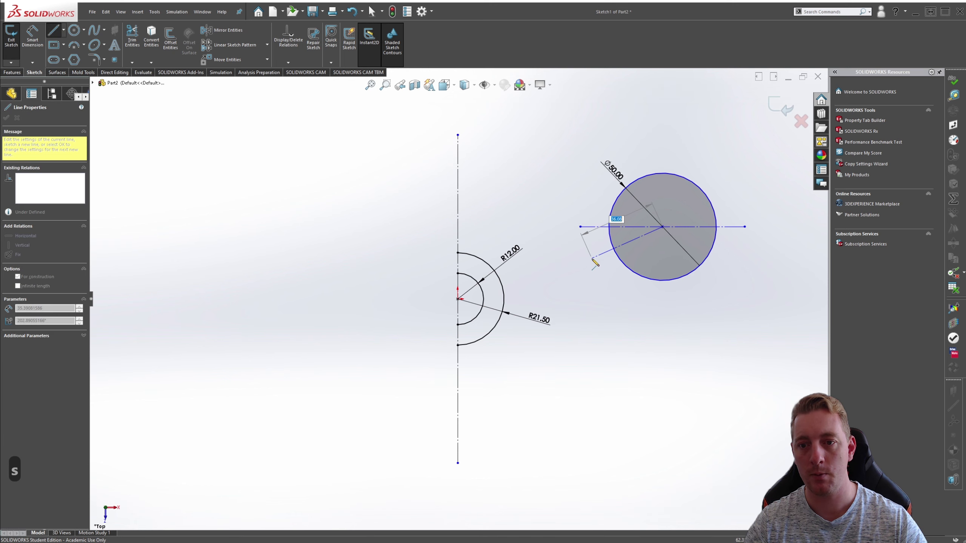
pyautogui.click(575, 277)
pyautogui.press('Escape')
pyautogui.press('Escape')
pyautogui.press('Escape')
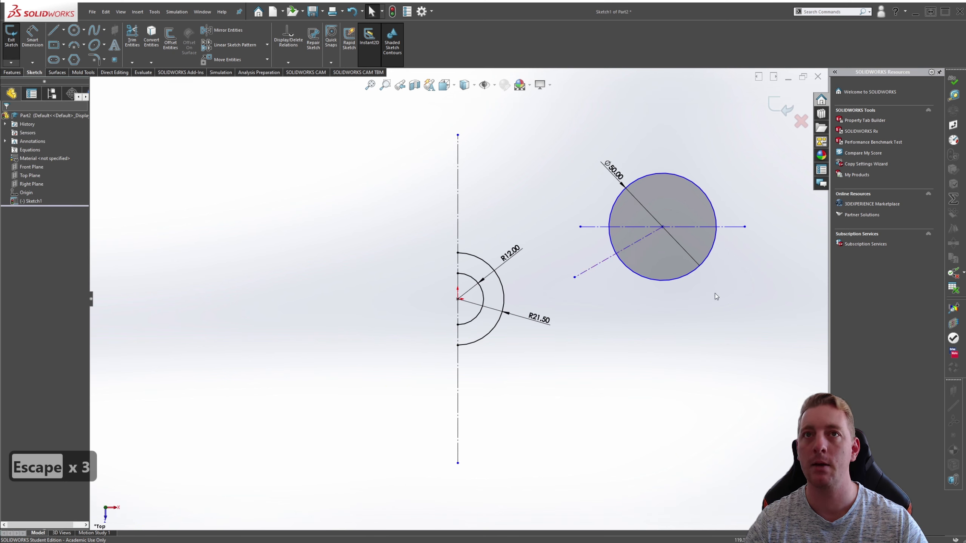
# Dimension the angle between the circle's horizontal and sloping centerlines as 22 degrees.
pyautogui.press('s')
pyautogui.click(671, 309)
pyautogui.click(604, 227)
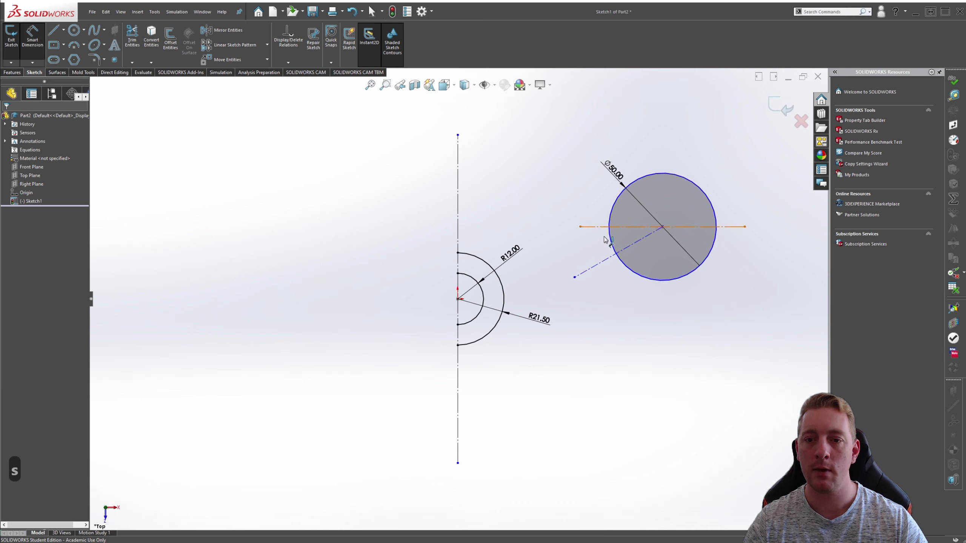
pyautogui.click(611, 256)
pyautogui.click(595, 248)
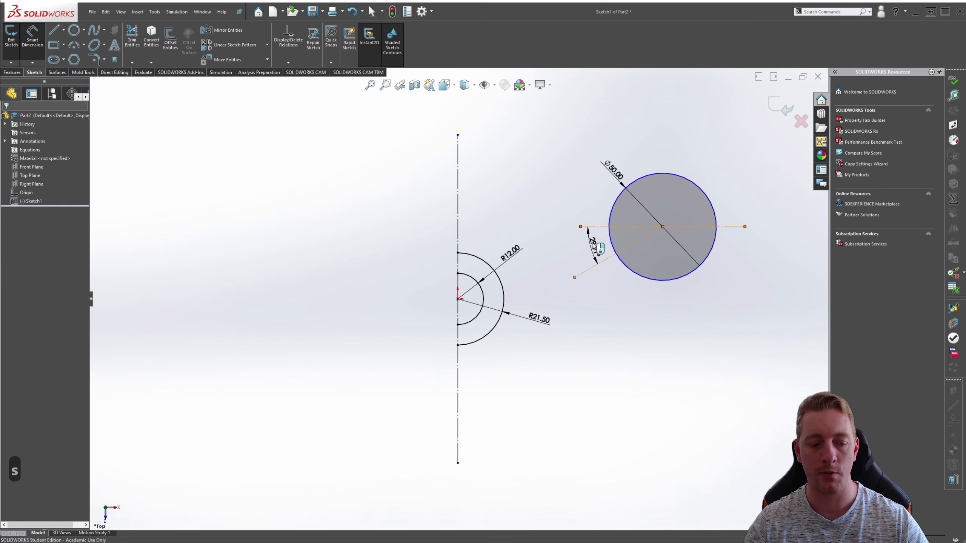
pyautogui.write('22')
pyautogui.press('Return')
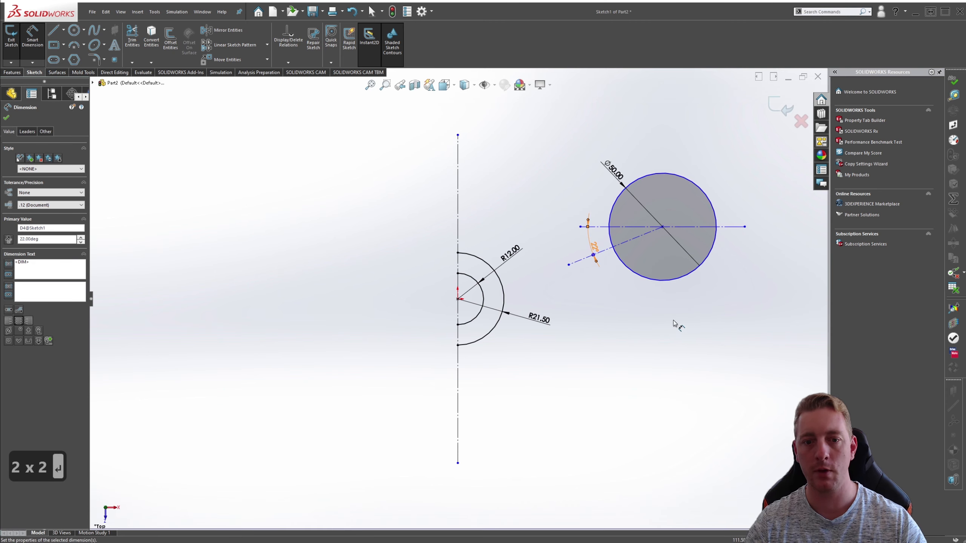
pyautogui.press('Escape')
# Sketch a horizontal centerline about 145 mm long from the origin to the right, passing below the circle.
pyautogui.press('s')
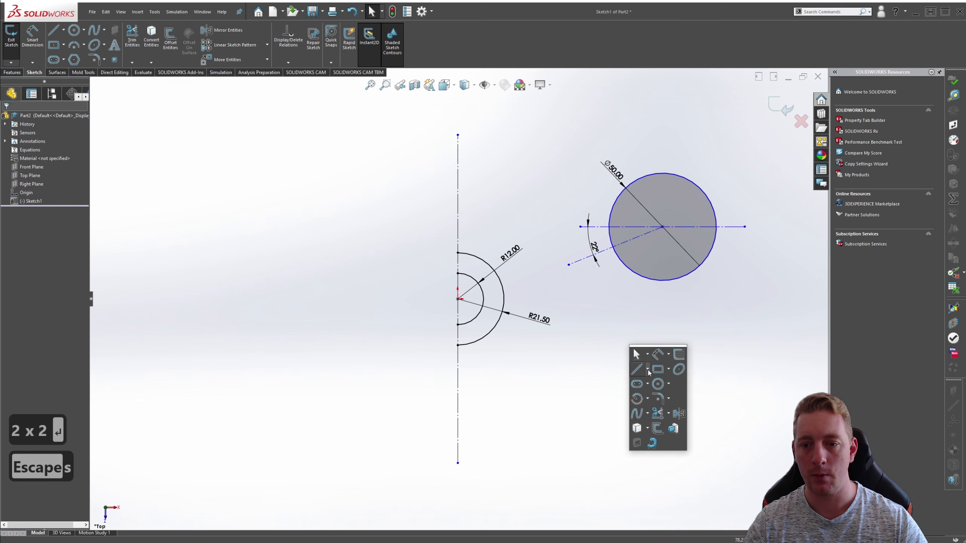
pyautogui.click(647, 369)
pyautogui.click(653, 392)
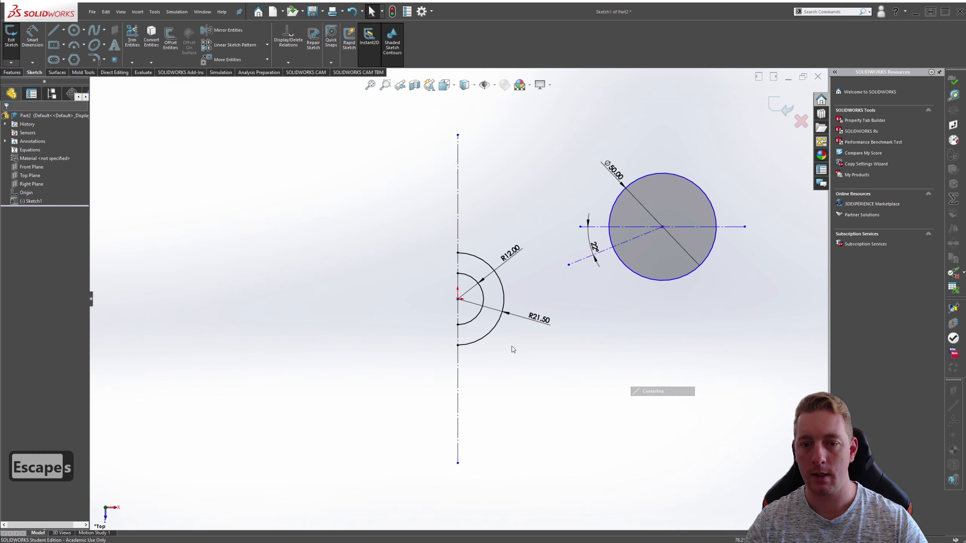
pyautogui.click(458, 299)
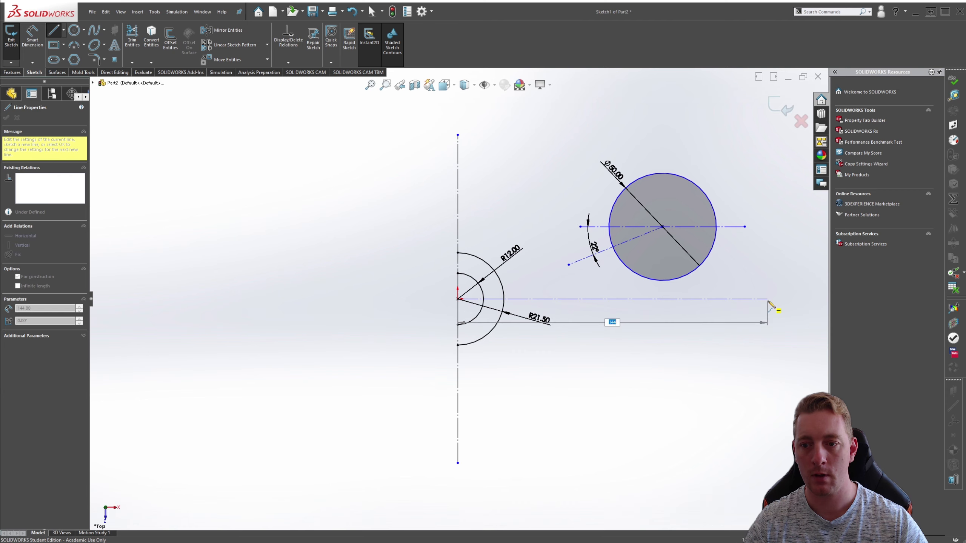
pyautogui.click(770, 300)
pyautogui.press('Escape')
pyautogui.press('Escape')
pyautogui.press('Escape')
# Dimension the vertical distance between the origin's horizontal centerline and the circle's horizontal centerline as 40 mm.
pyautogui.press('s')
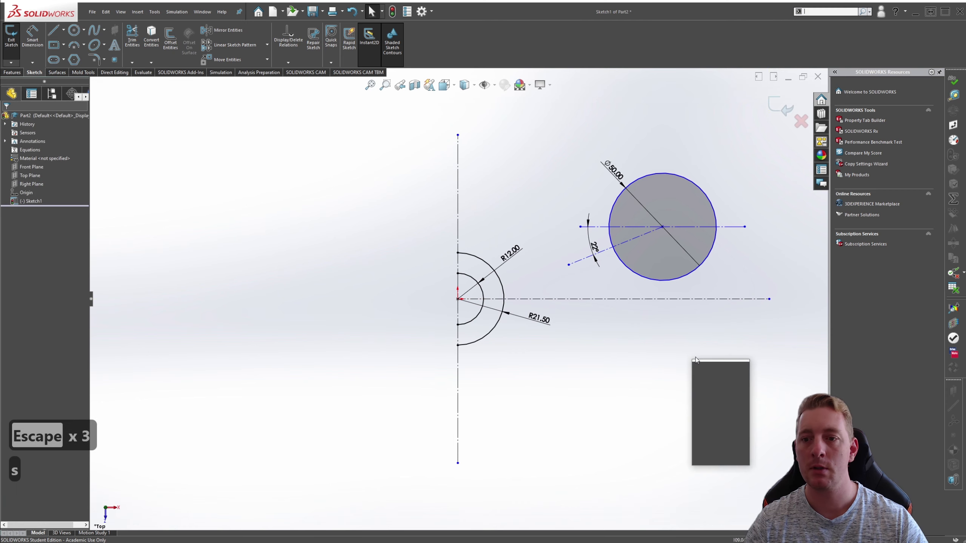
pyautogui.click(723, 373)
pyautogui.click(714, 300)
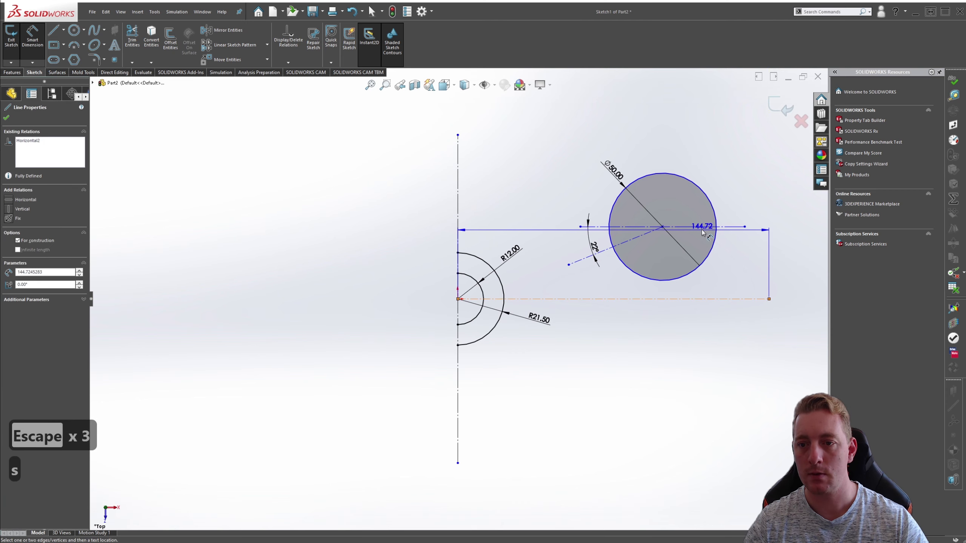
pyautogui.click(698, 227)
pyautogui.click(772, 263)
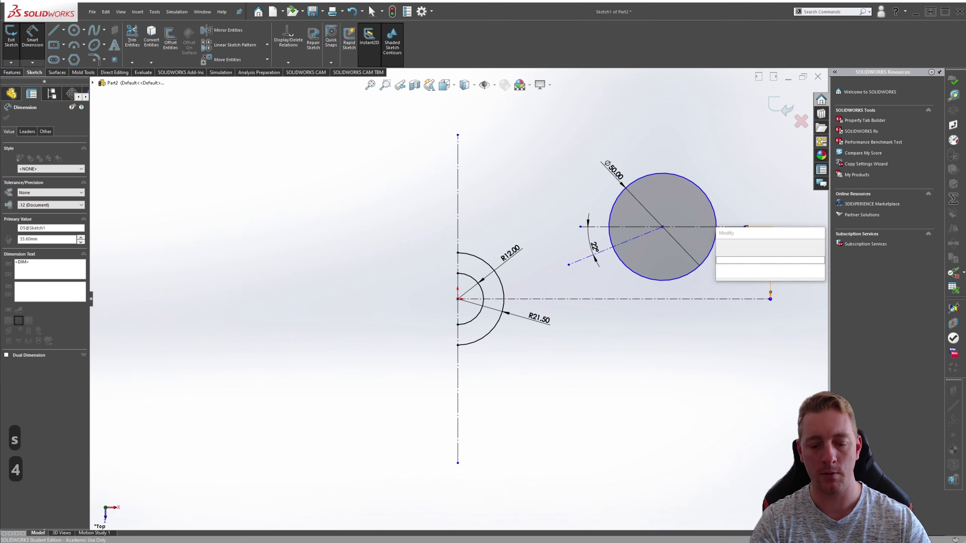
pyautogui.write('40')
pyautogui.press('Return')
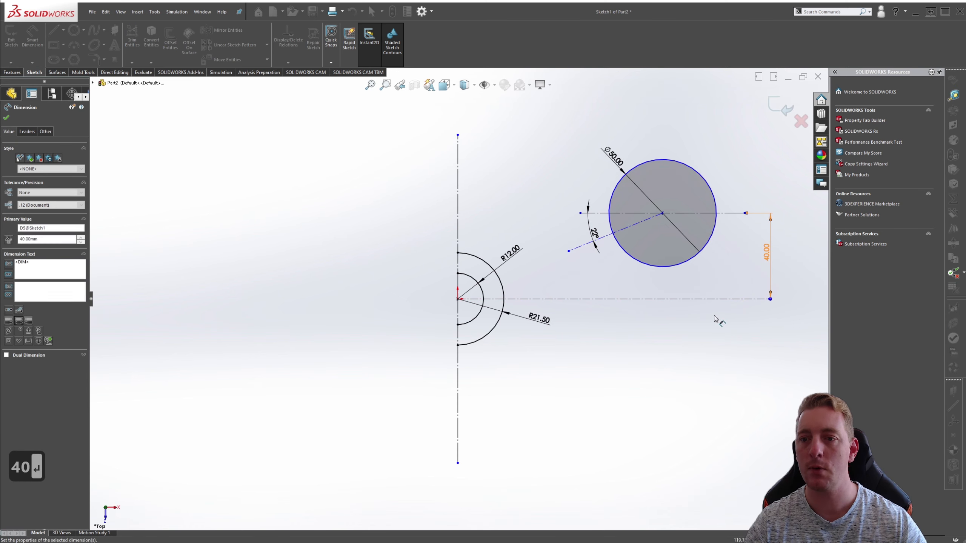
pyautogui.press('Escape')
pyautogui.press('Escape')
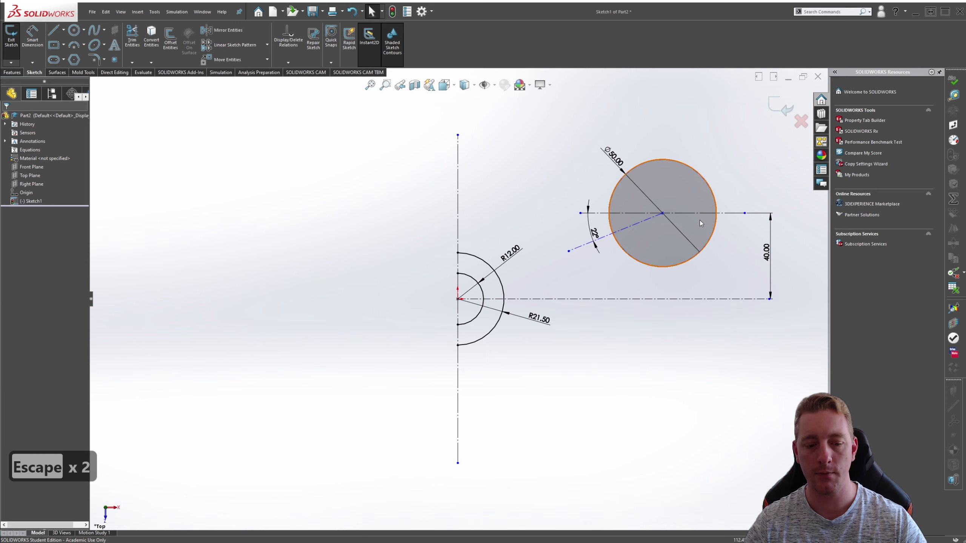
# Sketch a centerpoint arc of about 37.7 mm radius around the circle's center, sweeping about 243 degrees clockwise from upper left to just below the circle.
pyautogui.press('s')
pyautogui.click(745, 251)
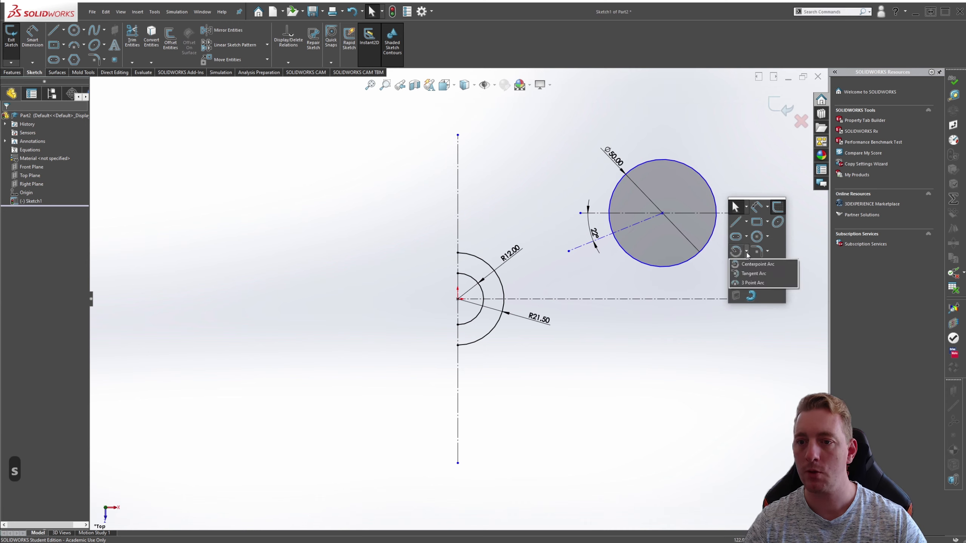
pyautogui.click(752, 264)
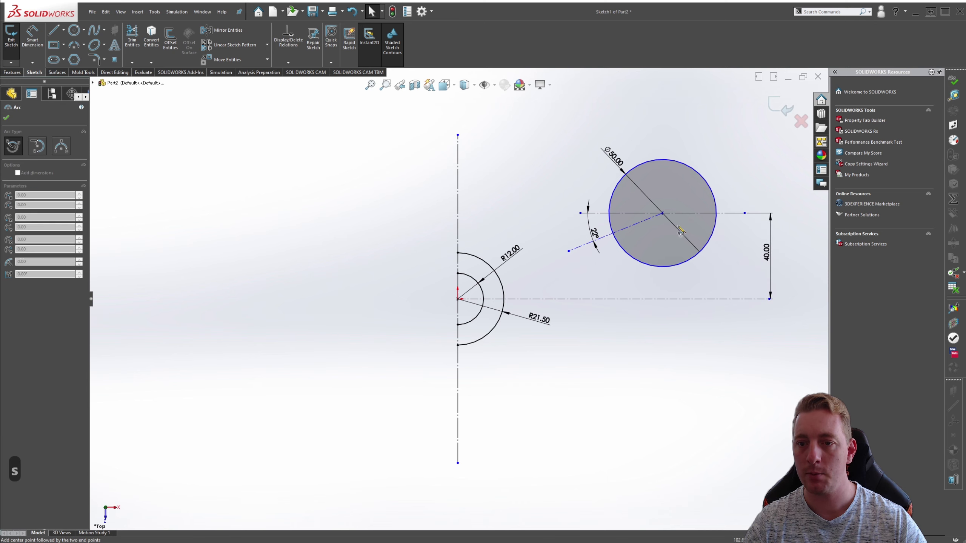
pyautogui.click(663, 213)
pyautogui.click(595, 169)
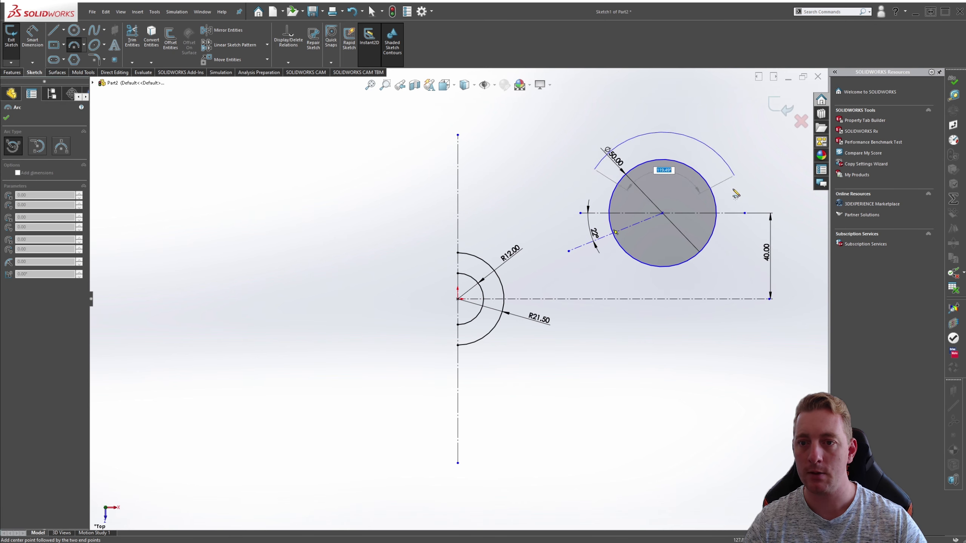
pyautogui.click(655, 293)
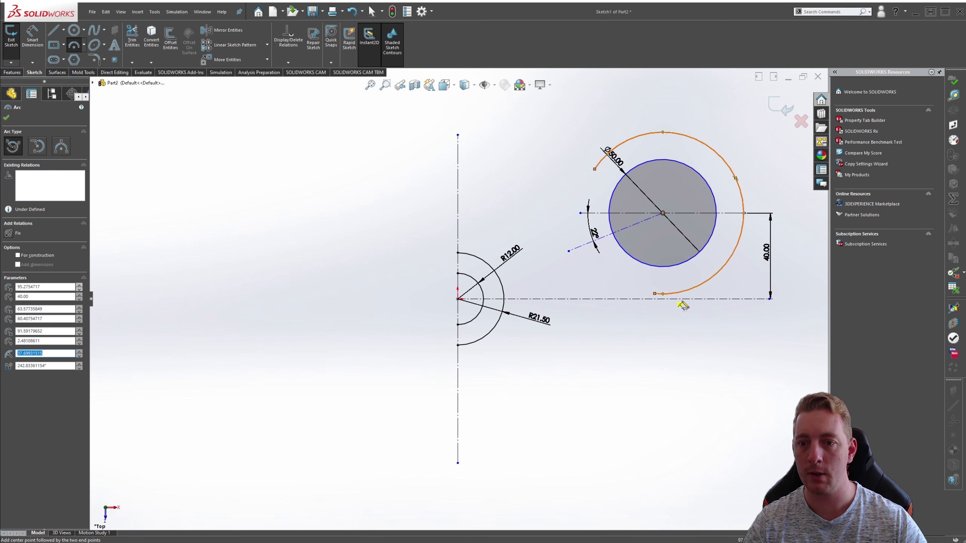
pyautogui.press('Escape')
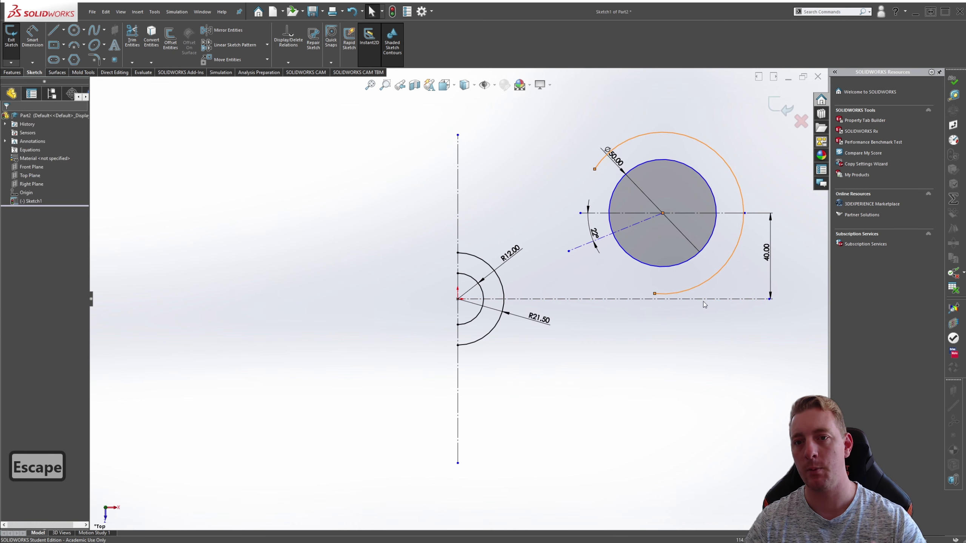
pyautogui.press('Escape')
# Sketch a roughly quarter-circle centerpoint arc below the concentric arcs, with its center and lower end on the vertical centerline.
pyautogui.press('s')
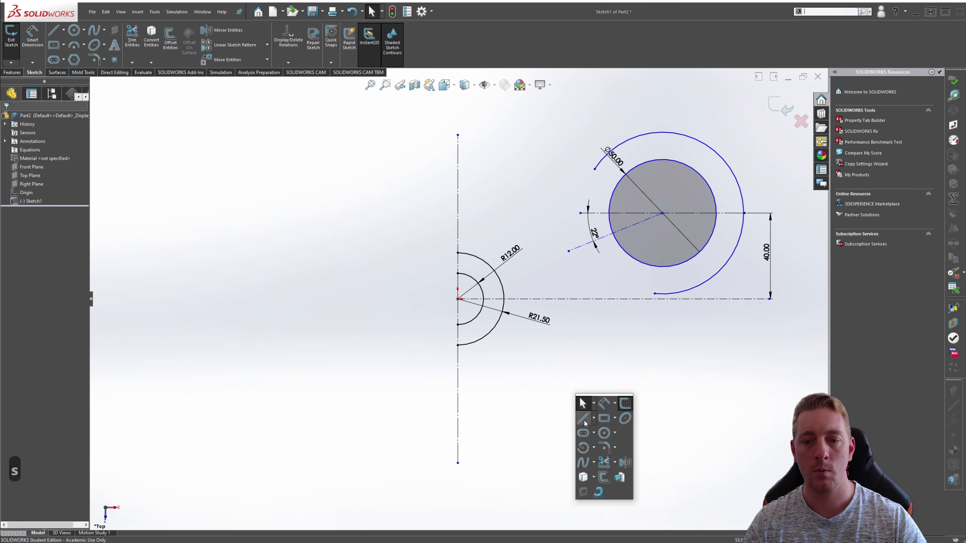
pyautogui.click(584, 448)
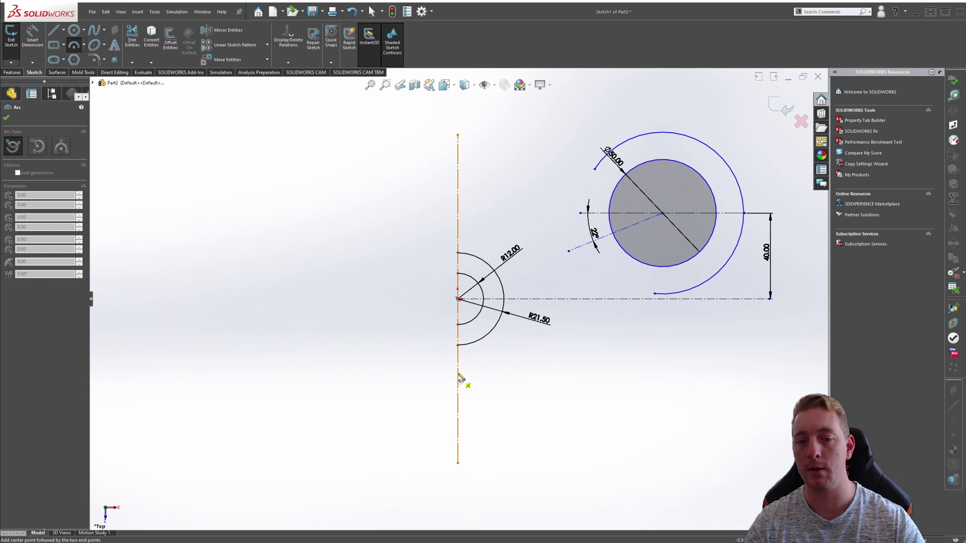
pyautogui.click(457, 358)
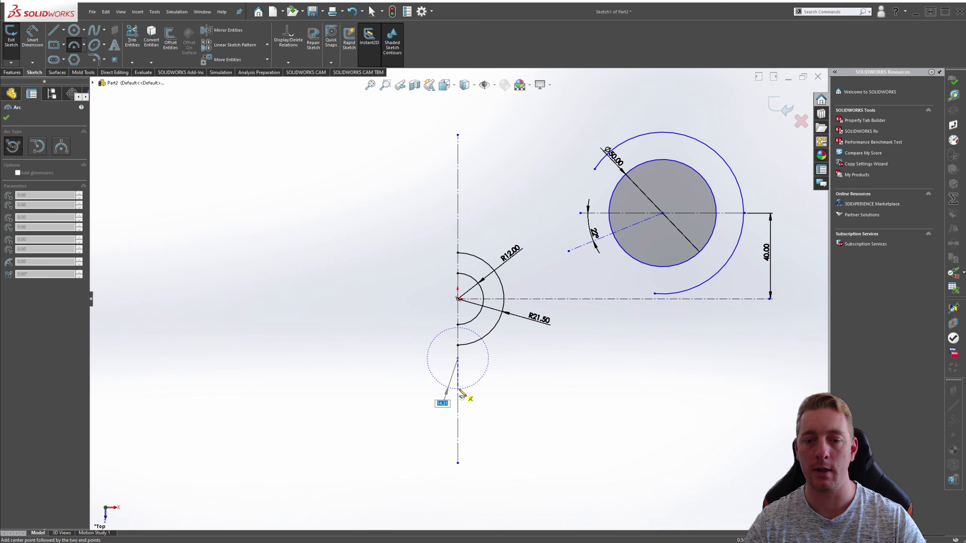
pyautogui.click(458, 391)
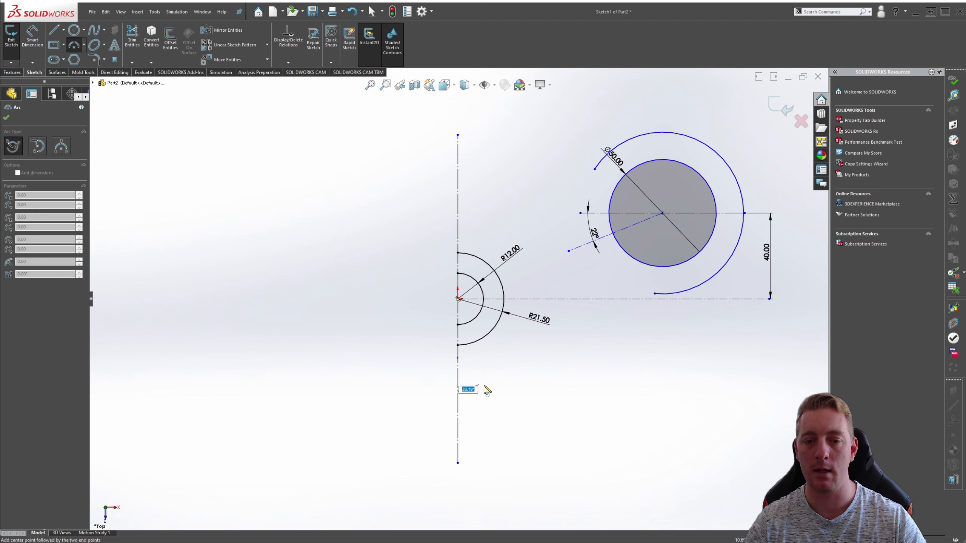
pyautogui.click(518, 356)
pyautogui.press('Escape')
pyautogui.press('Escape')
pyautogui.press('Escape')
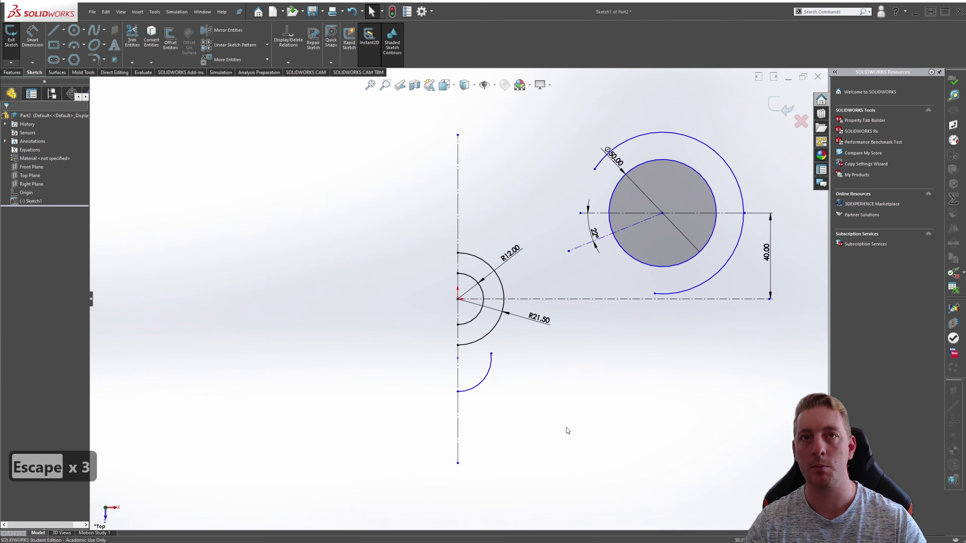
# Dimension the radius of the lower arc on the vertical centerline as 35 mm.
pyautogui.press('s')
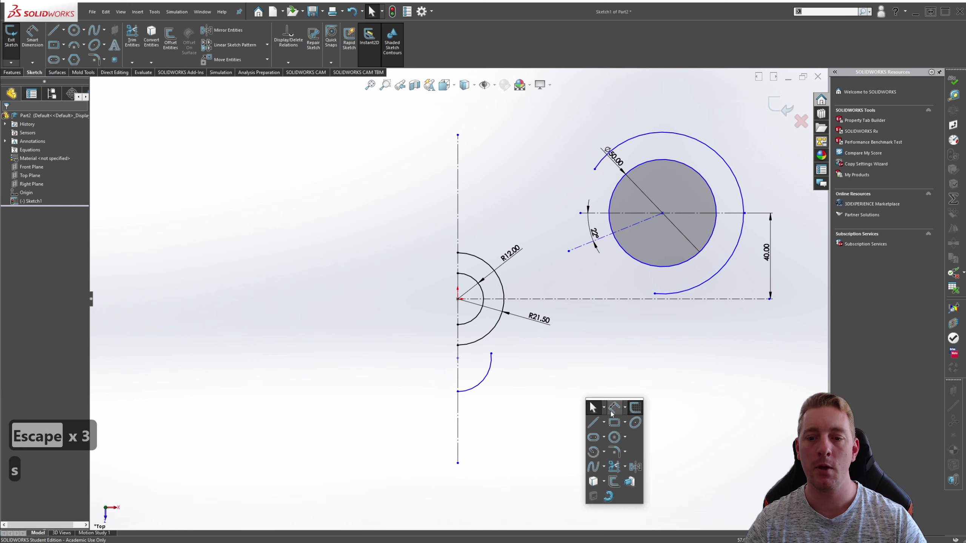
pyautogui.click(614, 409)
pyautogui.click(475, 390)
pyautogui.click(496, 414)
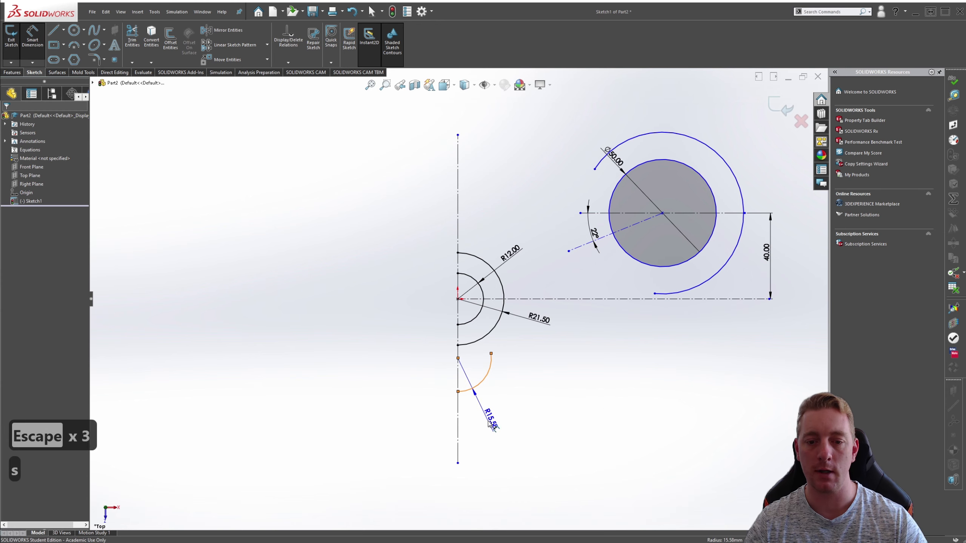
pyautogui.write('35')
pyautogui.press('Return')
pyautogui.press('Escape')
pyautogui.press('Escape')
# Sketch a straight line tangent to both the lower arc and the outer arc around the circle, and check its tangent relation.
pyautogui.press('s')
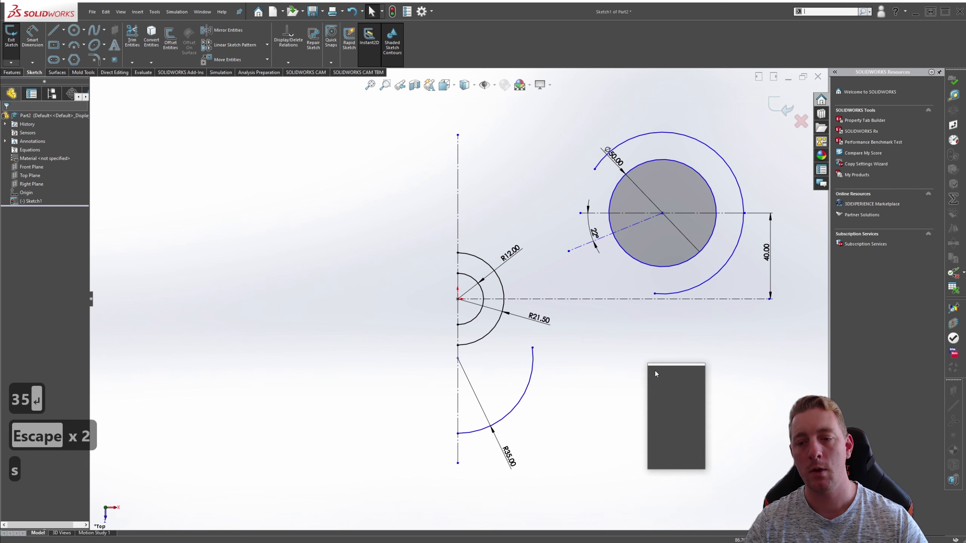
pyautogui.click(566, 404)
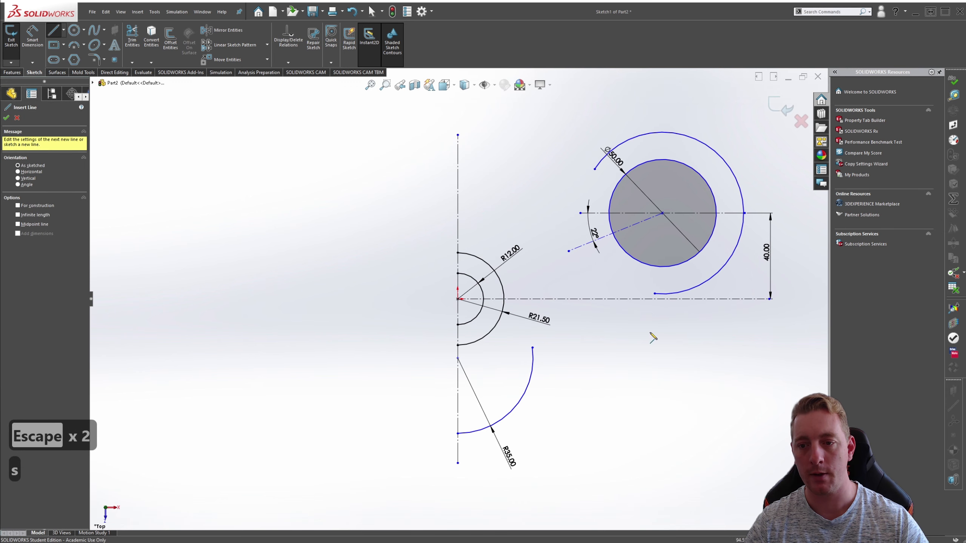
pyautogui.click(523, 404)
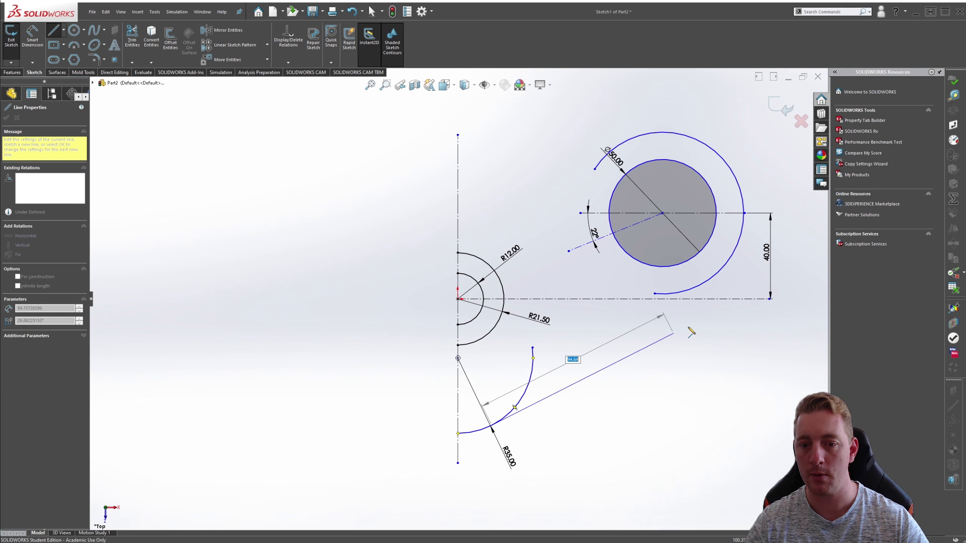
pyautogui.click(714, 282)
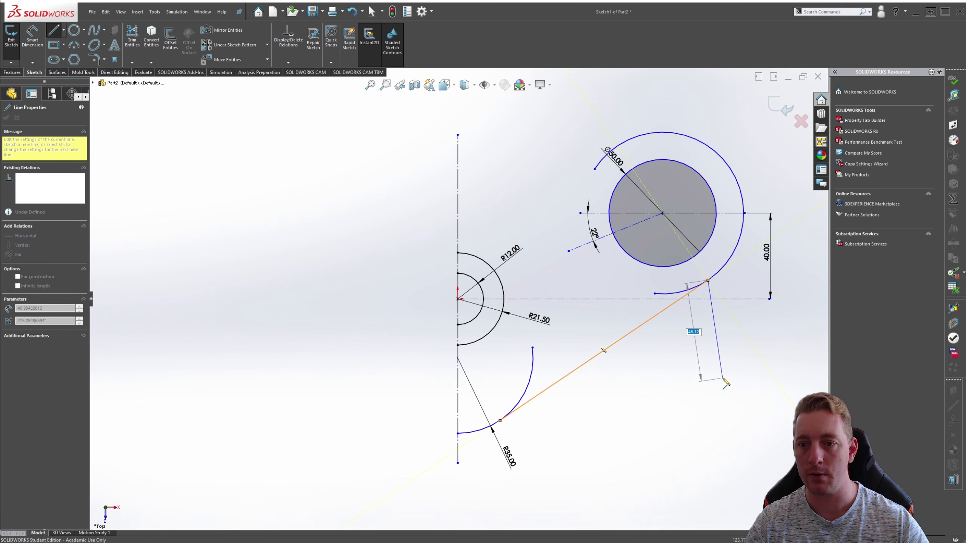
pyautogui.press('Escape')
pyautogui.press('Escape')
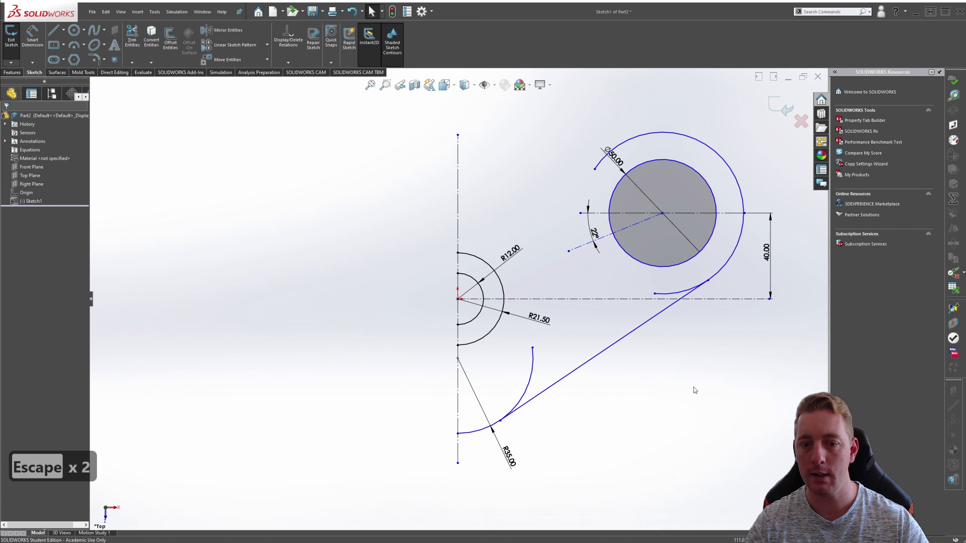
pyautogui.click(534, 398)
pyautogui.keyDown('ctrl'); pyautogui.click(504, 416); pyautogui.keyUp('ctrl')
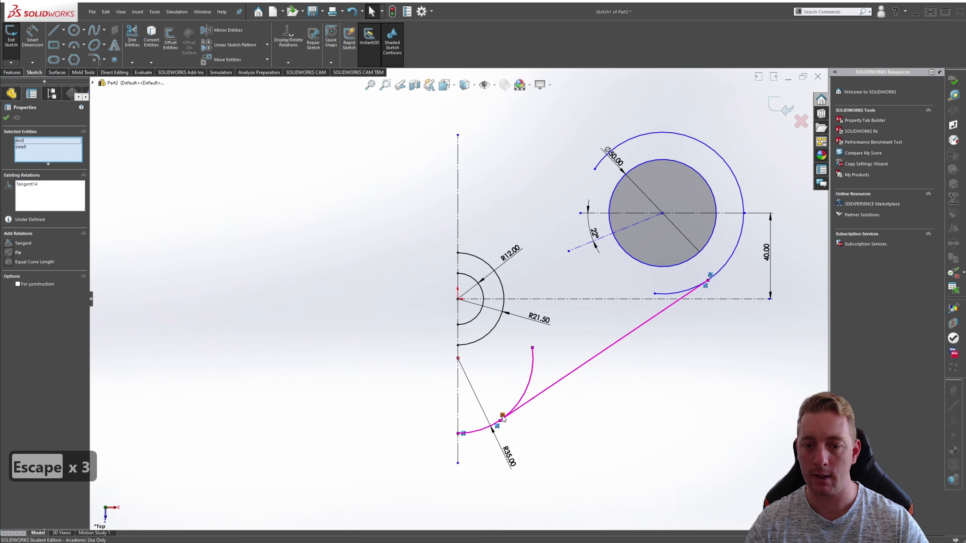
pyautogui.press('Escape')
pyautogui.press('Escape')
pyautogui.press('Escape')
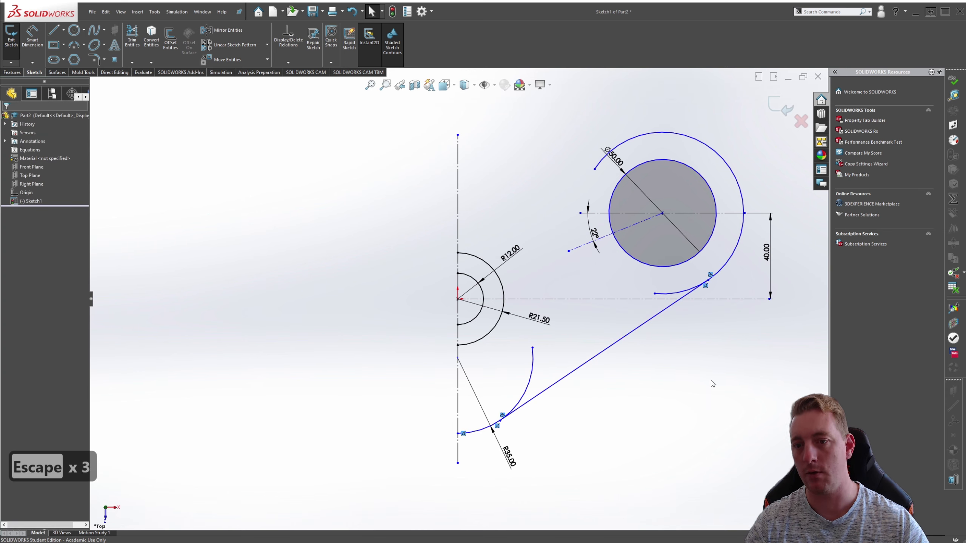
# Trim the overhanging ends of the lower arc and the circle's outer arc back to the tangent line.
pyautogui.press('s')
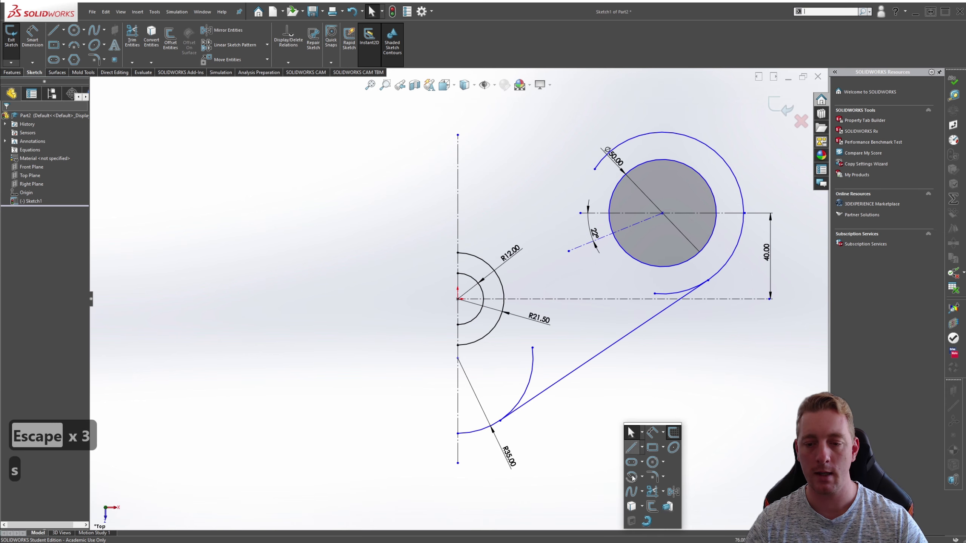
pyautogui.click(653, 492)
pyautogui.moveTo(550, 368); pyautogui.dragTo(665, 287)
pyautogui.press('Escape')
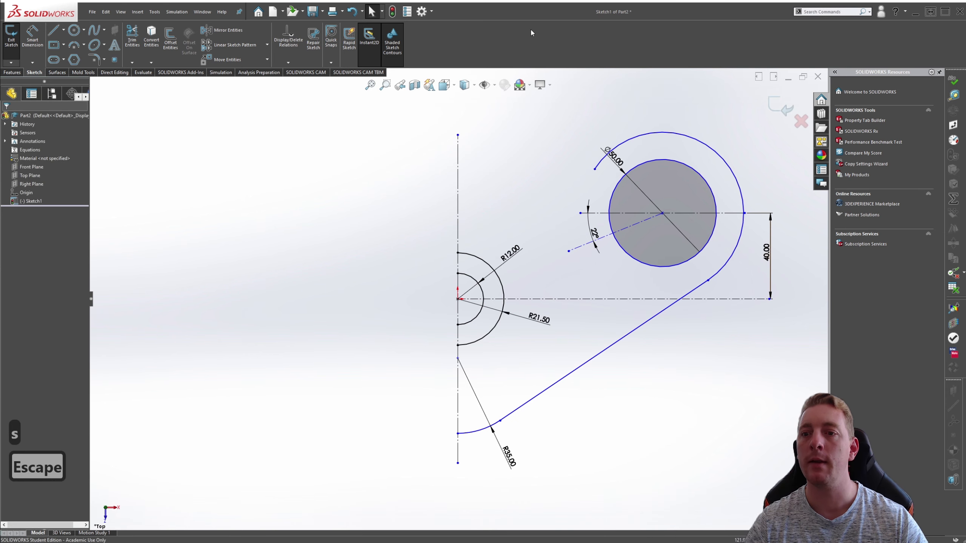
pyautogui.press('Escape')
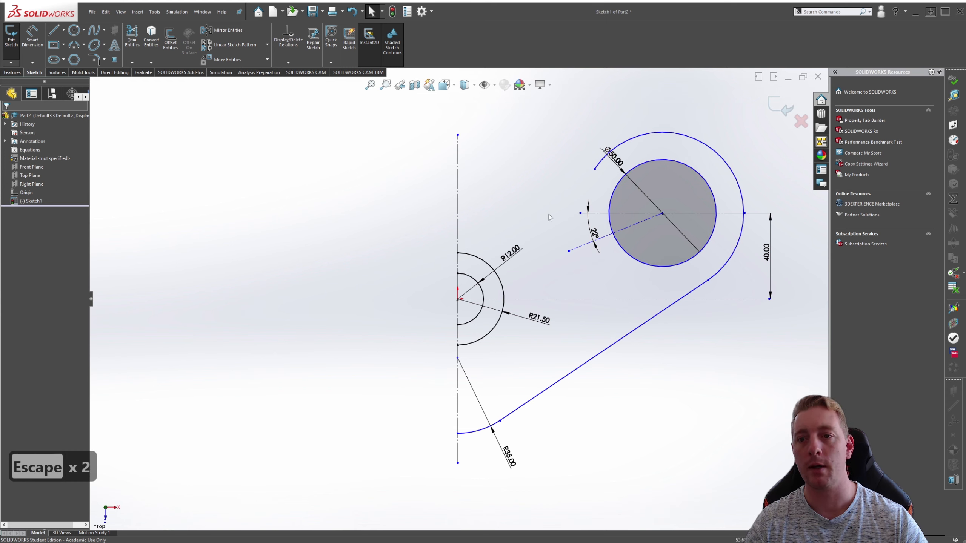
# Dimension the horizontal distance from the vertical centerline to the circle's center as 200/2 mm.
pyautogui.keyDown('ctrl'); pyautogui.moveTo(728, 323); pyautogui.dragTo(692, 330, button='middle'); pyautogui.keyUp('ctrl')
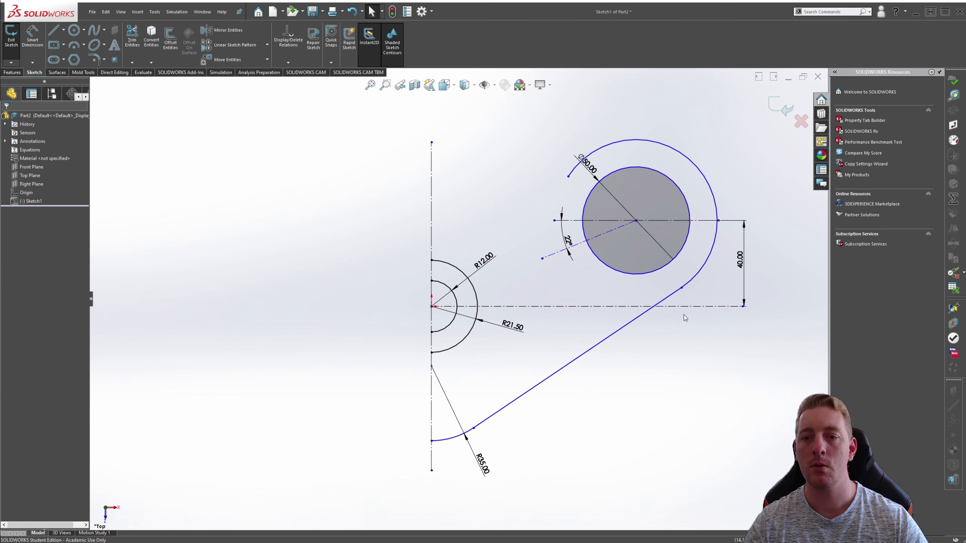
pyautogui.press('s')
pyautogui.click(719, 428)
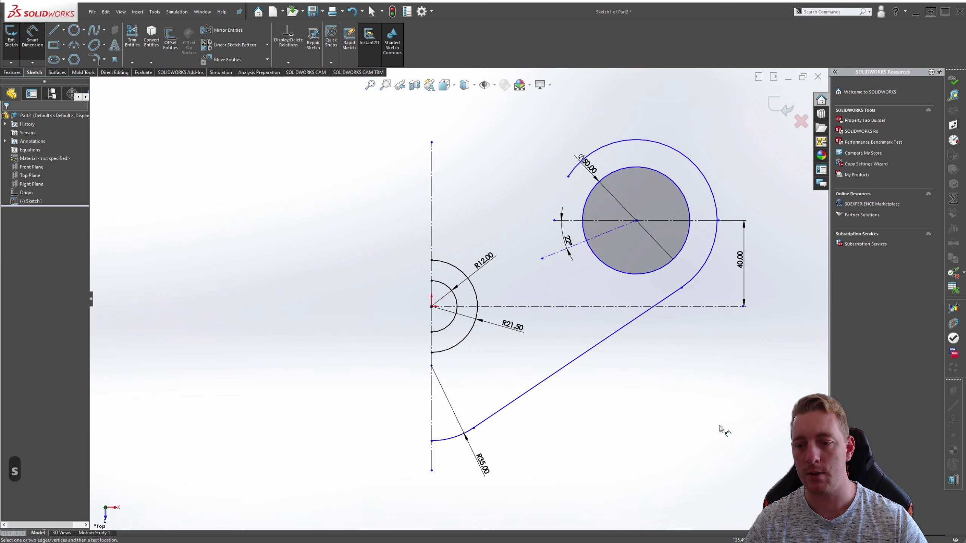
pyautogui.click(637, 221)
pyautogui.click(432, 434)
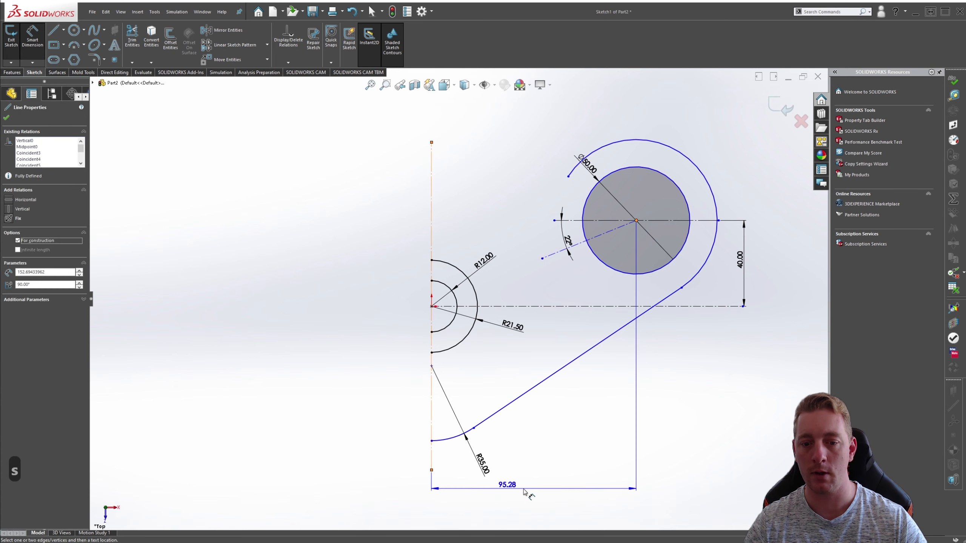
pyautogui.click(575, 500)
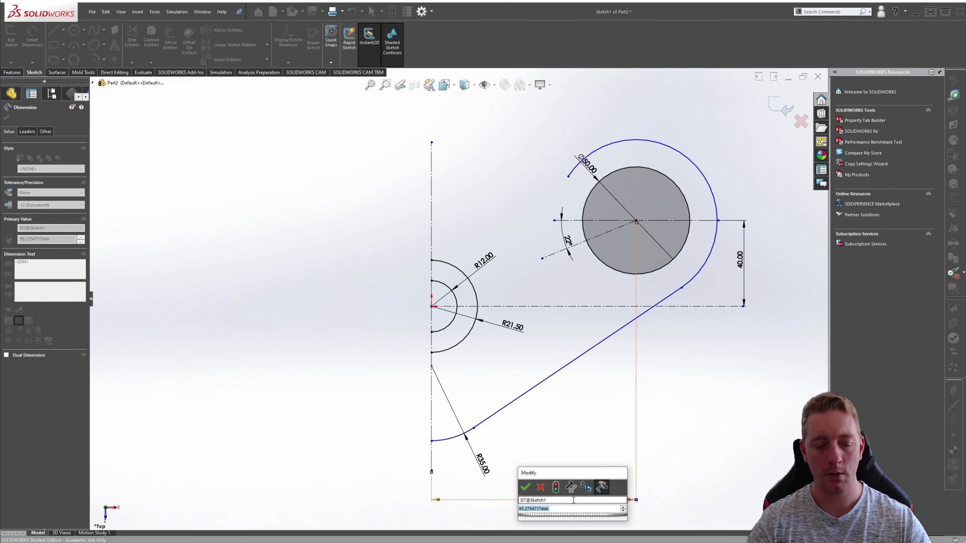
pyautogui.write('200/')
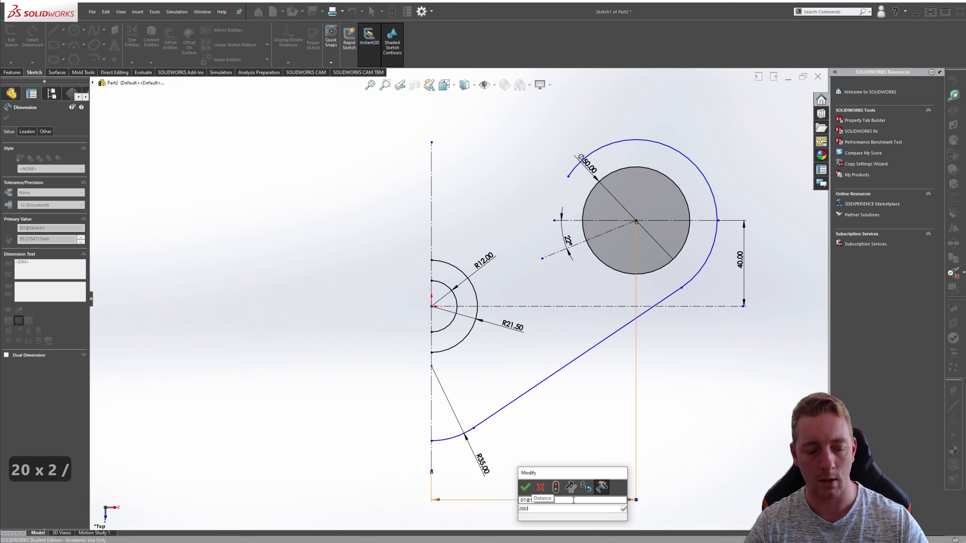
pyautogui.write('2')
pyautogui.press('Return')
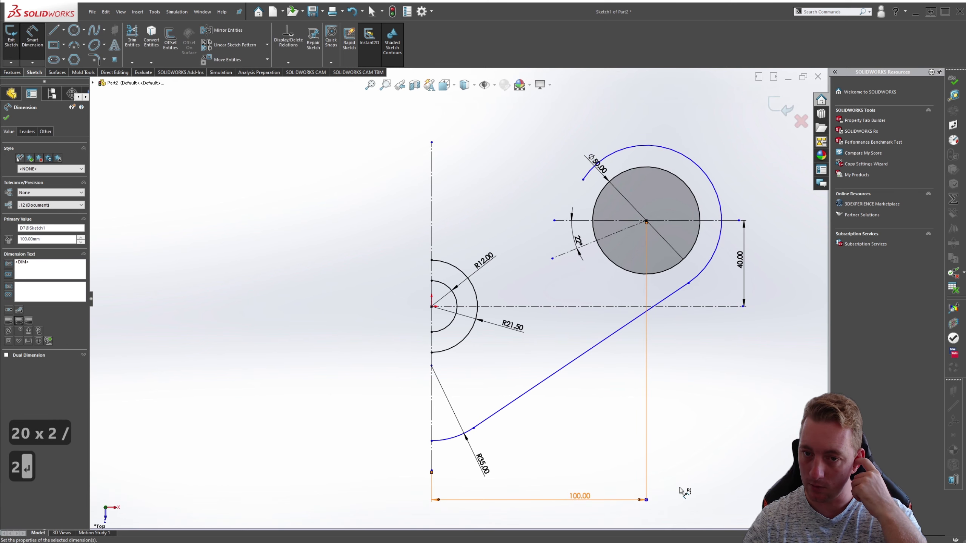
pyautogui.press('Escape')
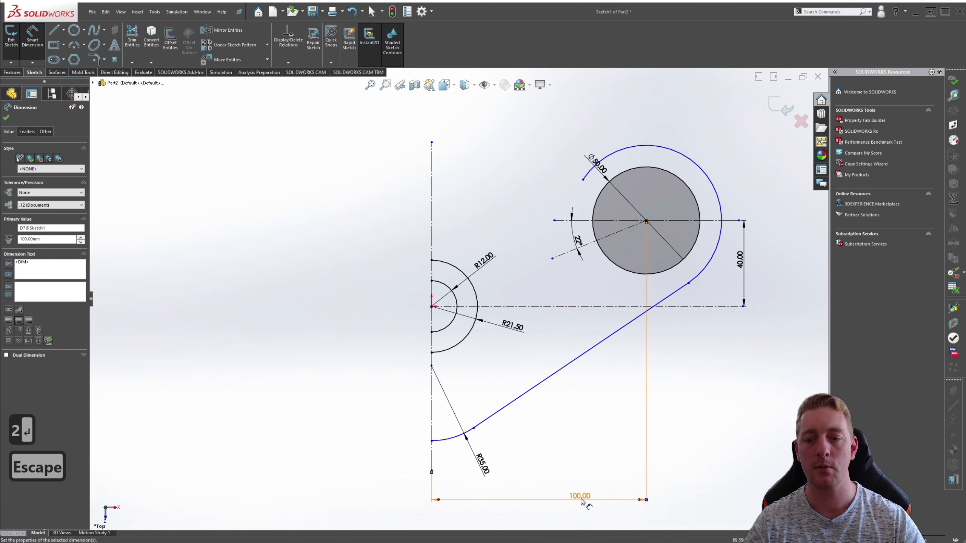
pyautogui.click(732, 403)
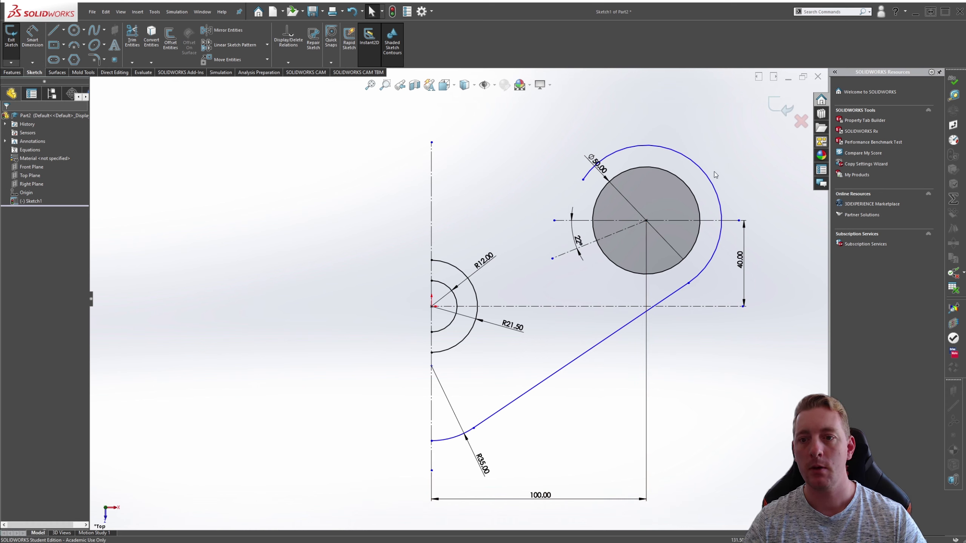
# Dimension the radius of the outer arc around the circle as 35 mm.
pyautogui.press('s')
pyautogui.click(776, 197)
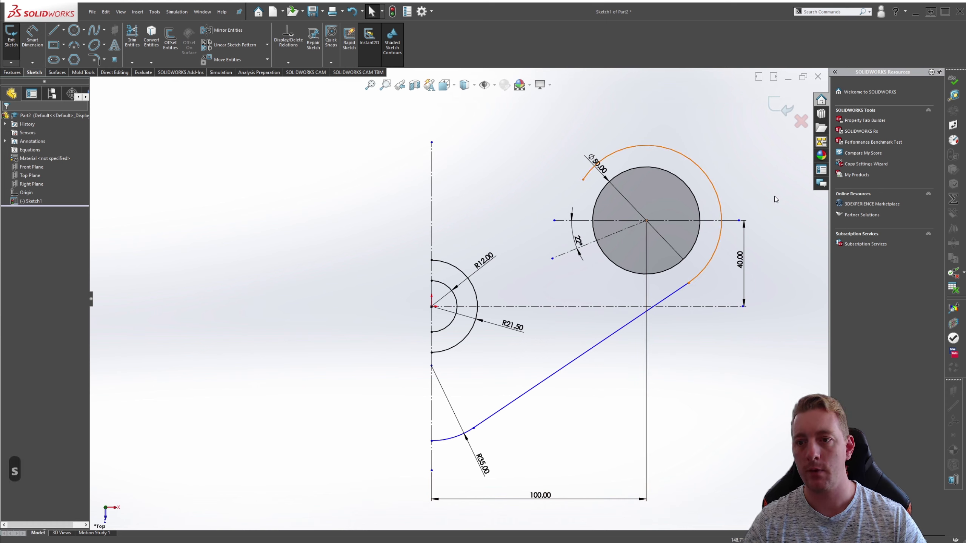
pyautogui.click(715, 189)
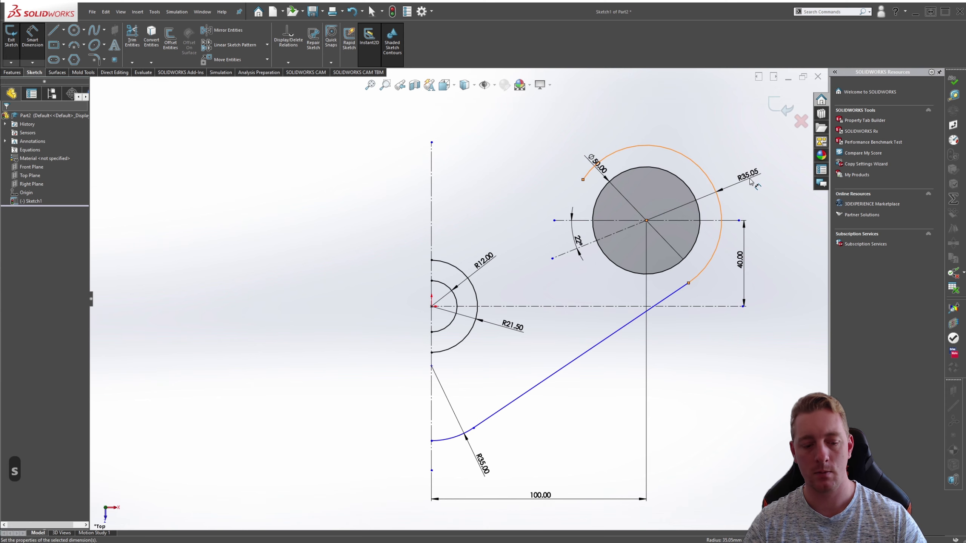
pyautogui.click(750, 181)
pyautogui.write('35')
pyautogui.press('Return')
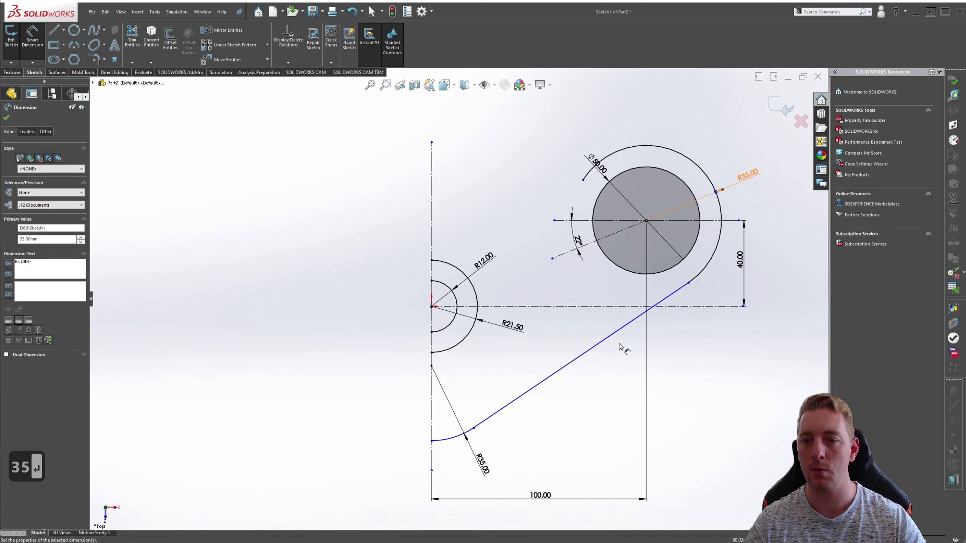
pyautogui.press('Escape')
pyautogui.press('Escape')
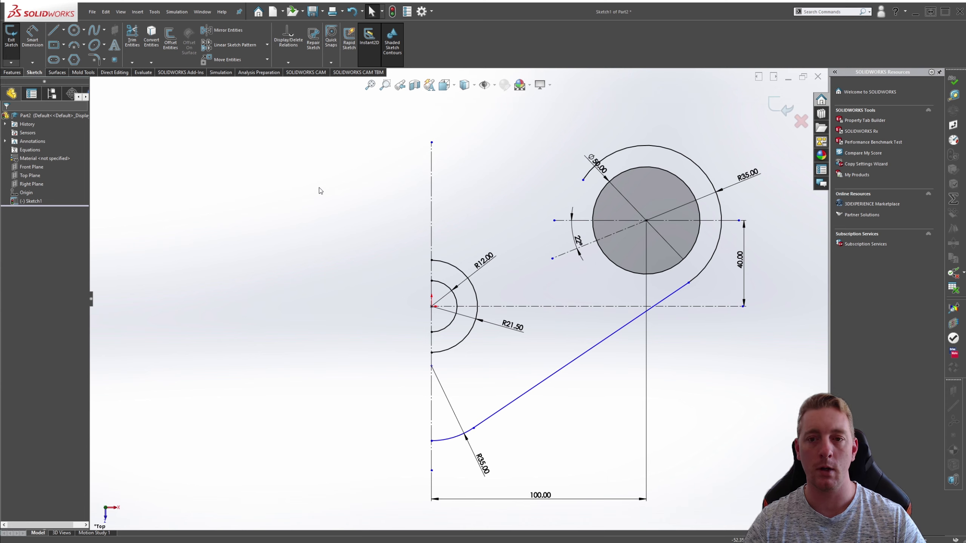
# Sketch a downward-bulging three-point arc of about 124.8 mm radius from the outer arc's upper left side across the vertical centerline.
pyautogui.moveTo(538, 164)
pyautogui.keyDown('ctrl'); pyautogui.mouseDown(button='middle')
pyautogui.moveTo(539, 255)
pyautogui.moveTo(556, 273)
pyautogui.mouseUp(button='middle'); pyautogui.keyUp('ctrl')
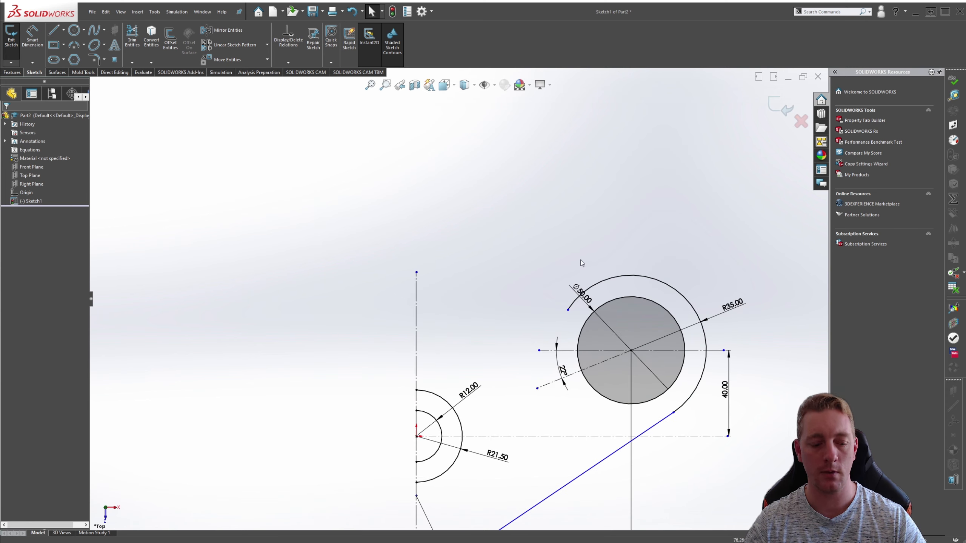
pyautogui.press('s')
pyautogui.click(602, 312)
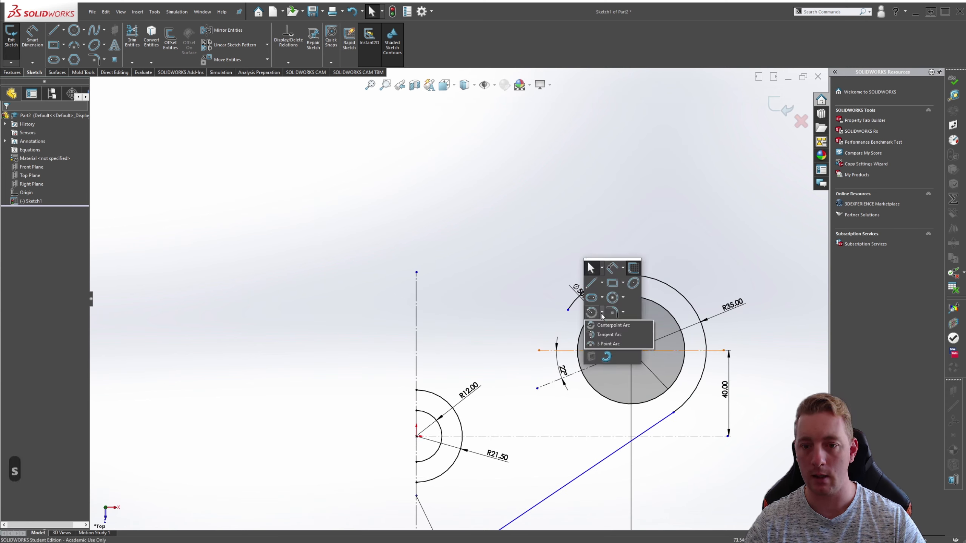
pyautogui.click(615, 344)
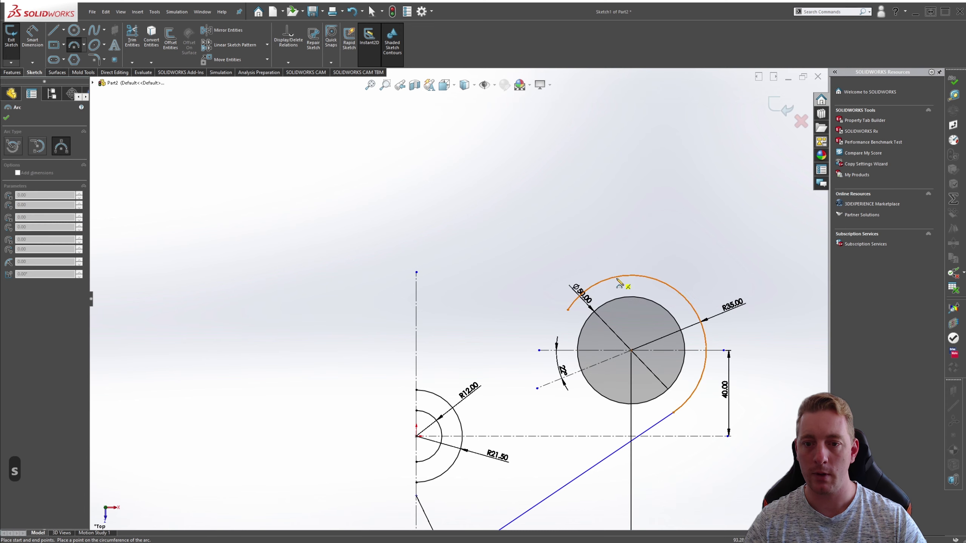
pyautogui.click(591, 286)
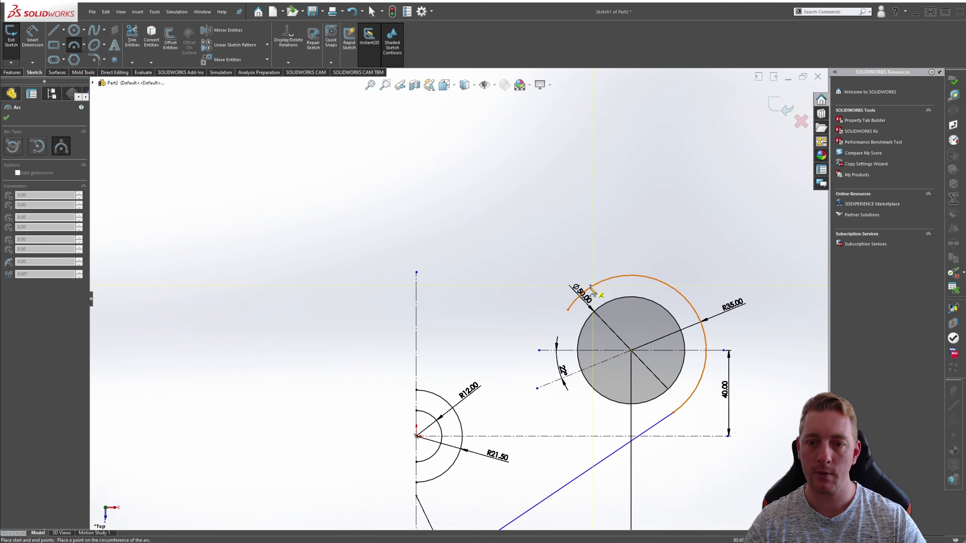
pyautogui.click(290, 292)
pyautogui.click(493, 340)
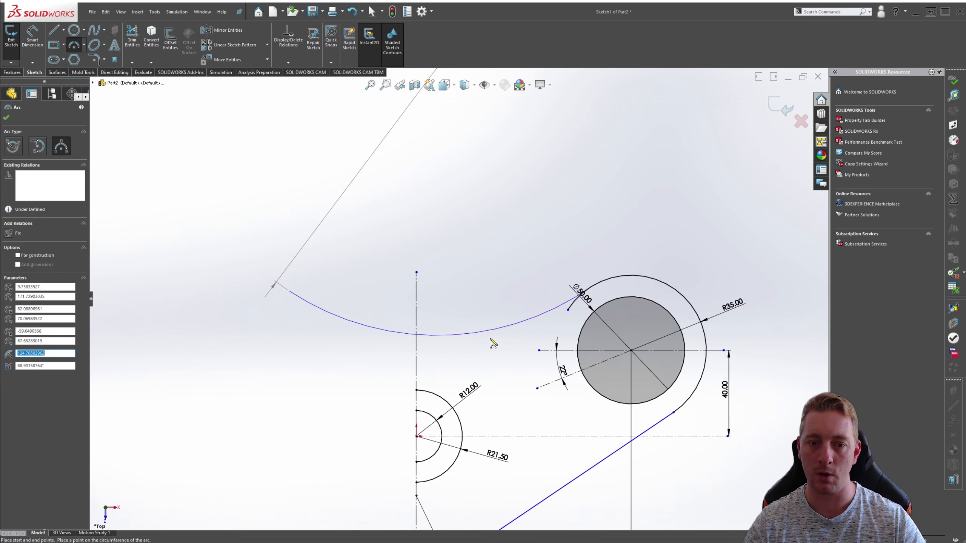
pyautogui.press('Escape')
pyautogui.press('Escape')
# Try to make the center point of the downward-bulging arc coincident with the vertical centerline.
pyautogui.moveTo(496, 335); pyautogui.dragTo(591, 271, button='middle')
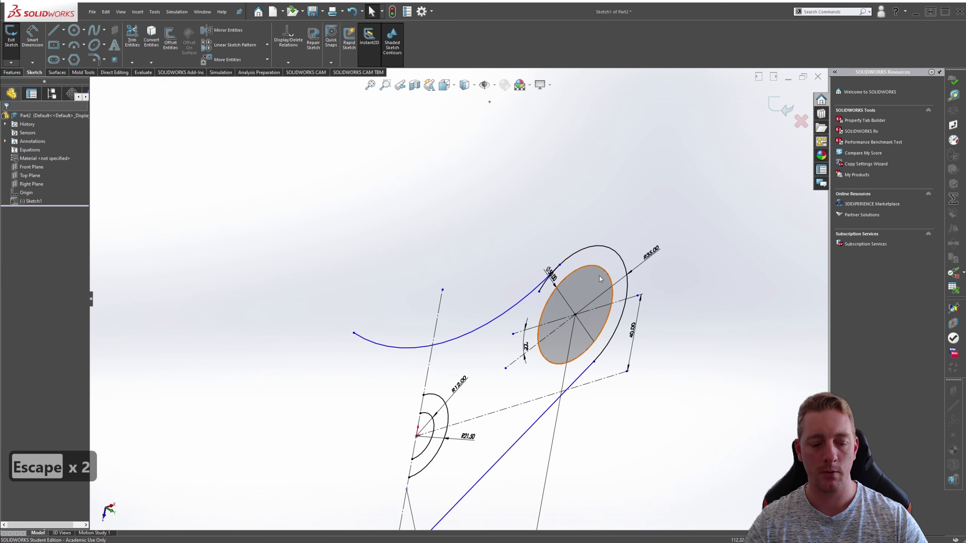
pyautogui.click(33, 201)
pyautogui.click(55, 179)
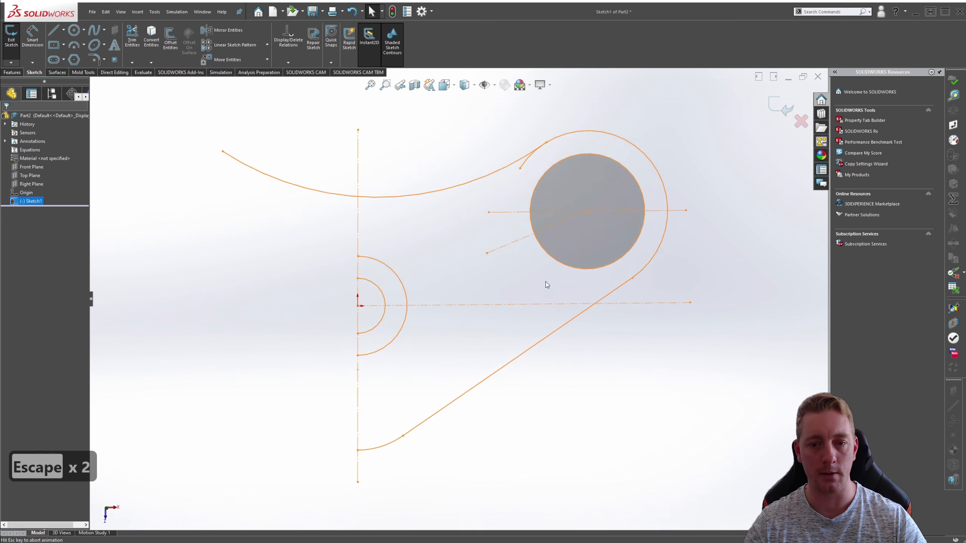
pyautogui.keyDown('ctrl'); pyautogui.moveTo(394, 181); pyautogui.dragTo(612, 395, button='middle'); pyautogui.keyUp('ctrl')
pyautogui.scroll(3, 412, 211)
pyautogui.click(553, 335)
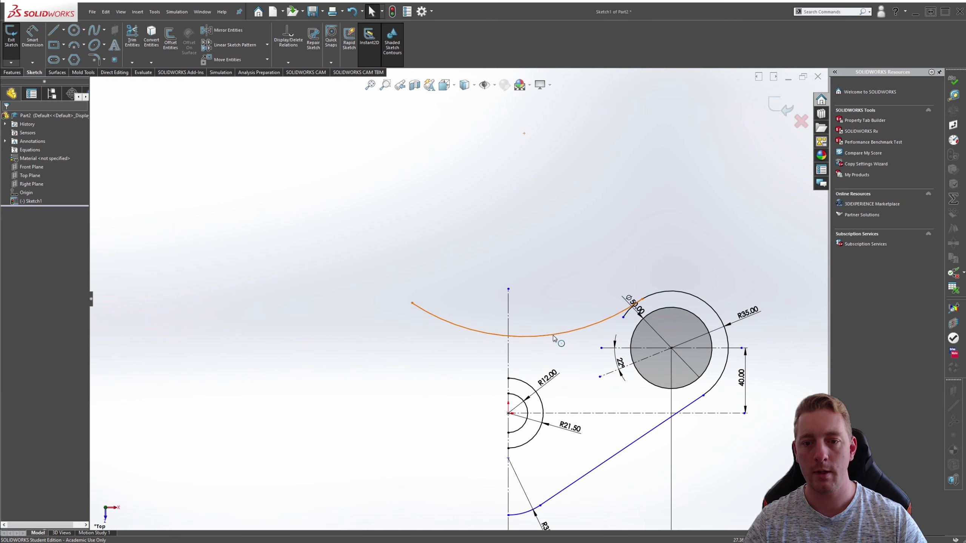
pyautogui.click(528, 141)
pyautogui.click(524, 134)
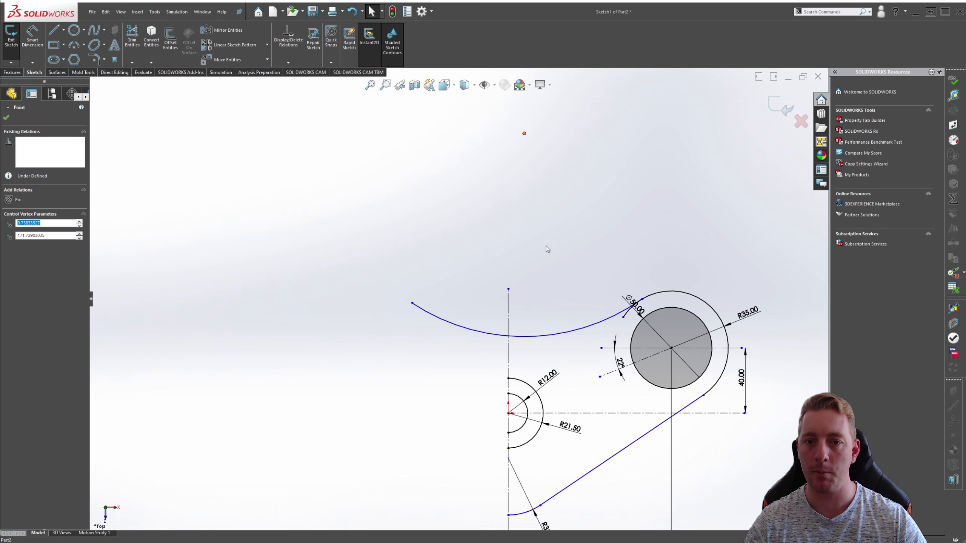
pyautogui.keyDown('ctrl'); pyautogui.click(509, 364); pyautogui.keyUp('ctrl')
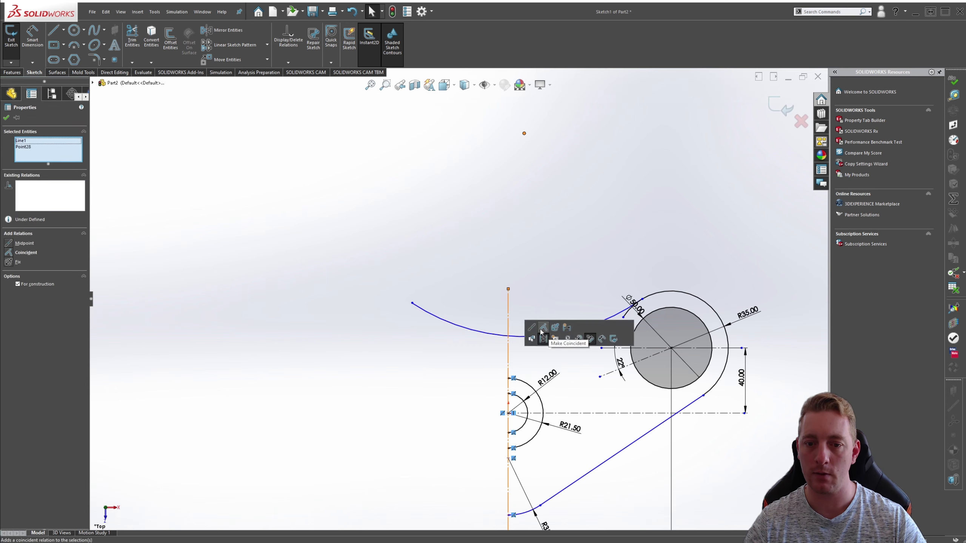
pyautogui.click(543, 327)
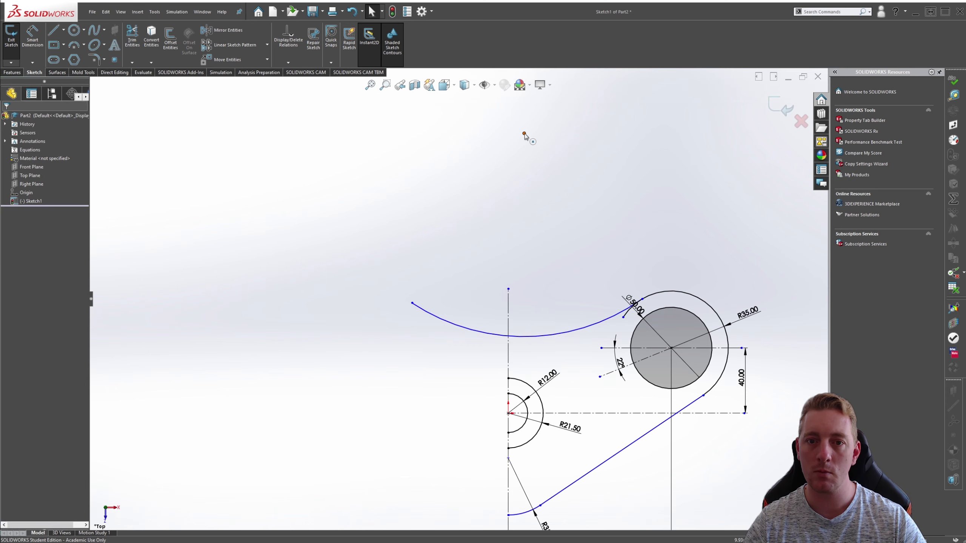
# Add a vertical relation between the downward-bulging arc's center point and the origin.
pyautogui.click(509, 413)
pyautogui.keyDown('ctrl'); pyautogui.click(509, 414); pyautogui.keyUp('ctrl')
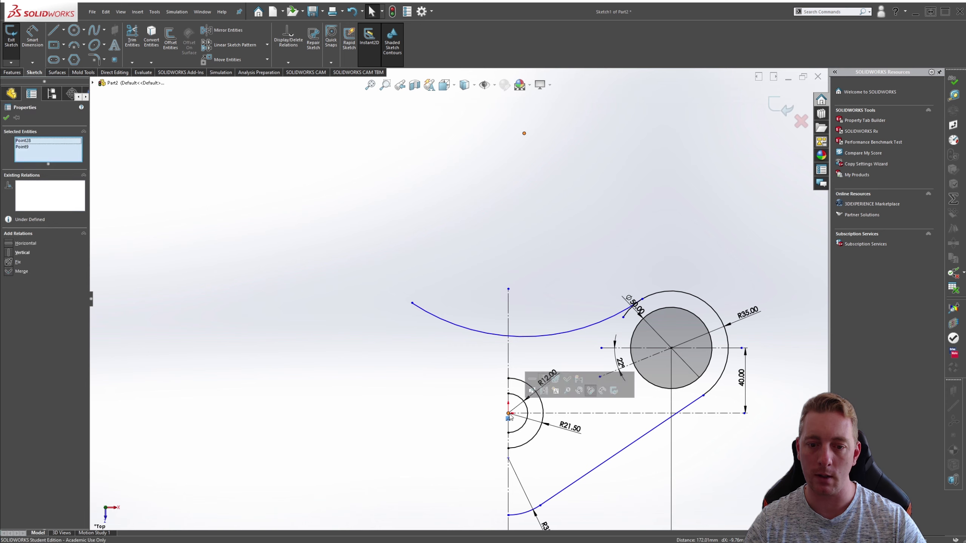
pyautogui.click(544, 379)
pyautogui.press('Escape')
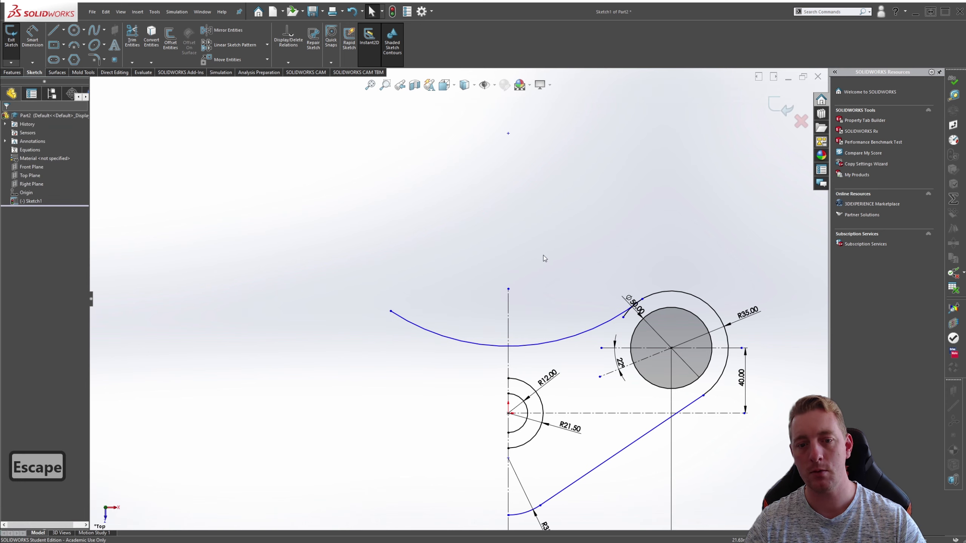
# Trim away the half of the downward-bulging arc that lies beyond the vertical centerline, away from the circle.
pyautogui.press('s')
pyautogui.click(517, 349)
pyautogui.moveTo(462, 302); pyautogui.dragTo(464, 352)
pyautogui.press('Escape')
pyautogui.press('Escape')
pyautogui.press('Escape')
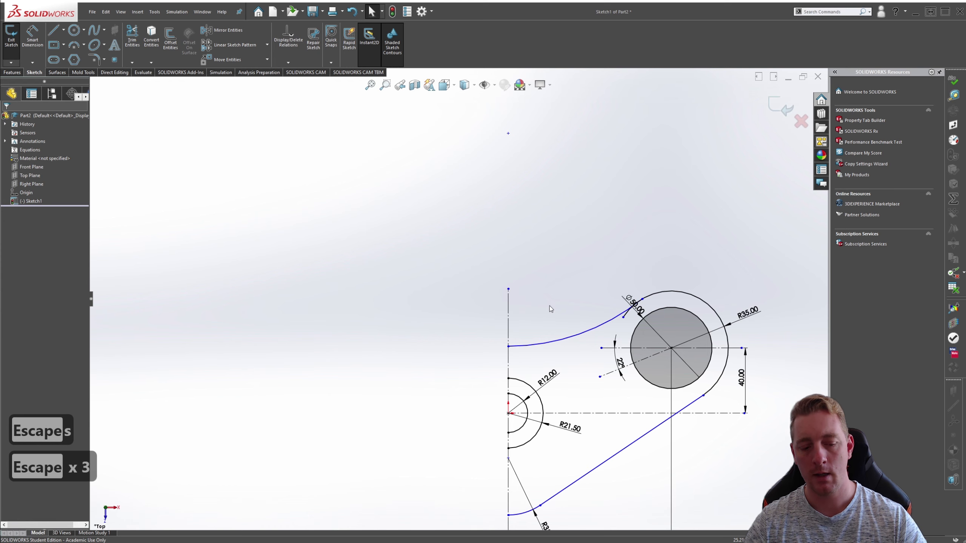
# Dimension the radius of the remaining upper arc as 200 mm.
pyautogui.press('s')
pyautogui.click(581, 316)
pyautogui.click(567, 346)
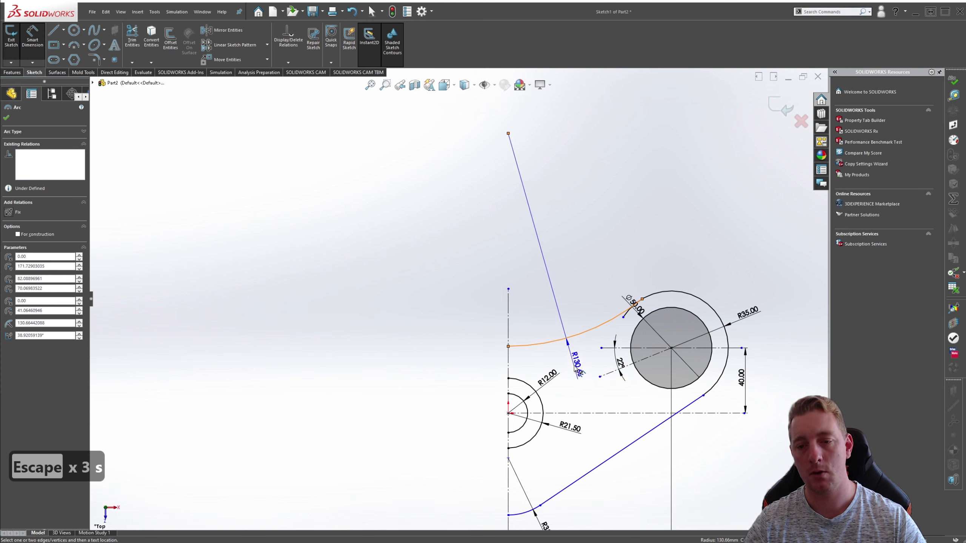
pyautogui.click(577, 363)
pyautogui.write('200')
pyautogui.press('Return')
pyautogui.press('Escape')
pyautogui.press('Escape')
pyautogui.press('Escape')
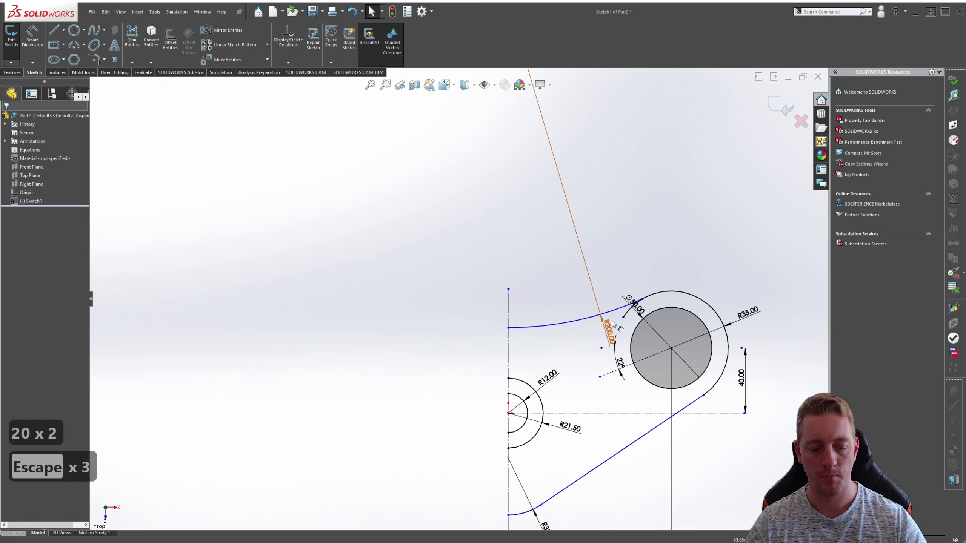
# Trim the overhanging end of the circle's outer arc back to the 200 mm arc.
pyautogui.press('s')
pyautogui.click(643, 404)
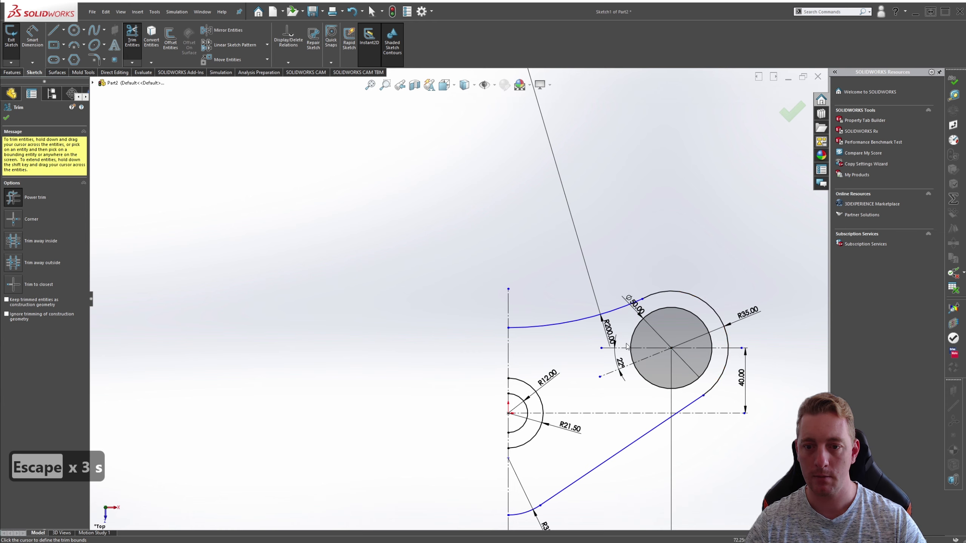
pyautogui.press('Escape')
pyautogui.press('Escape')
pyautogui.press('Escape')
pyautogui.keyDown('ctrl'); pyautogui.moveTo(826, 522); pyautogui.dragTo(715, 432, button='middle'); pyautogui.keyUp('ctrl')
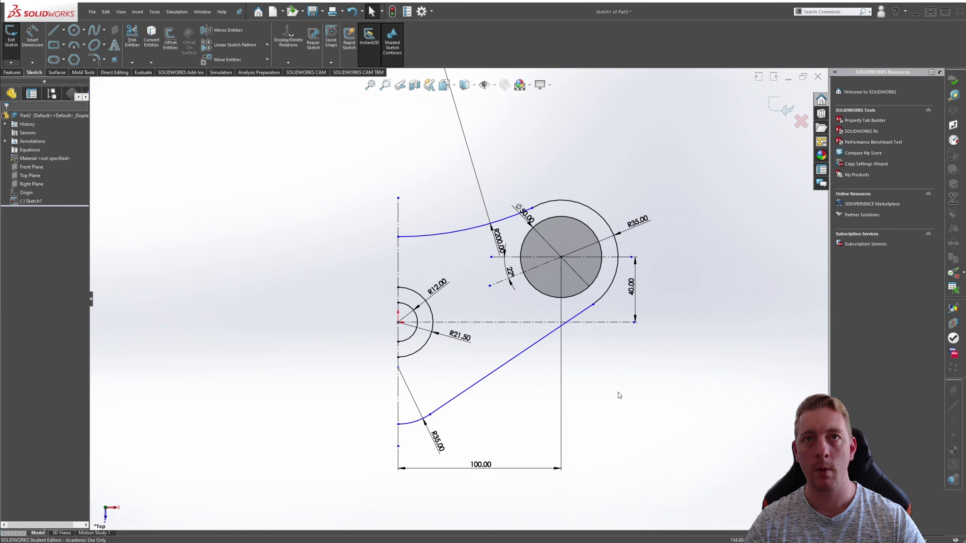
pyautogui.press('Escape')
pyautogui.press('Escape')
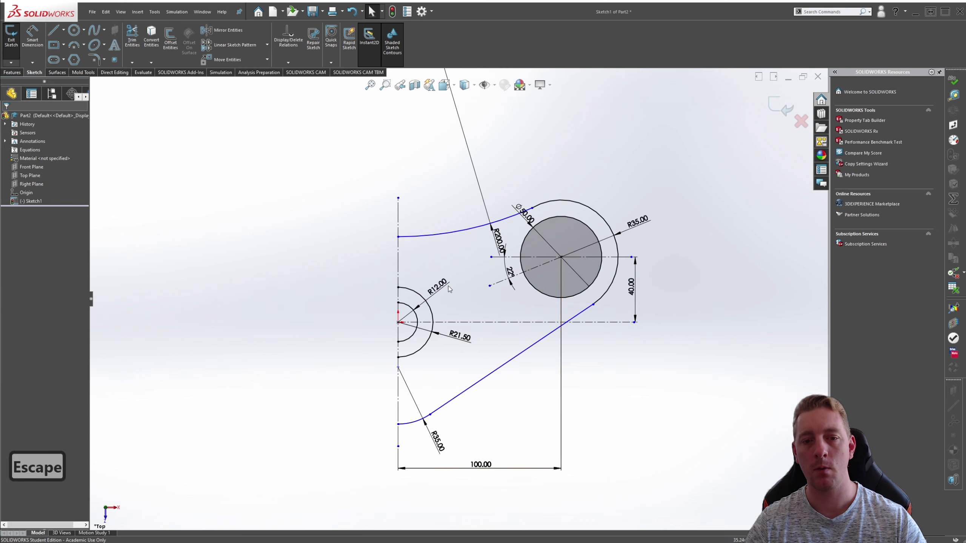
# Pull the 200 mm arc's endpoint down along the vertical centerline to test its freedom of movement.
pyautogui.click(413, 236)
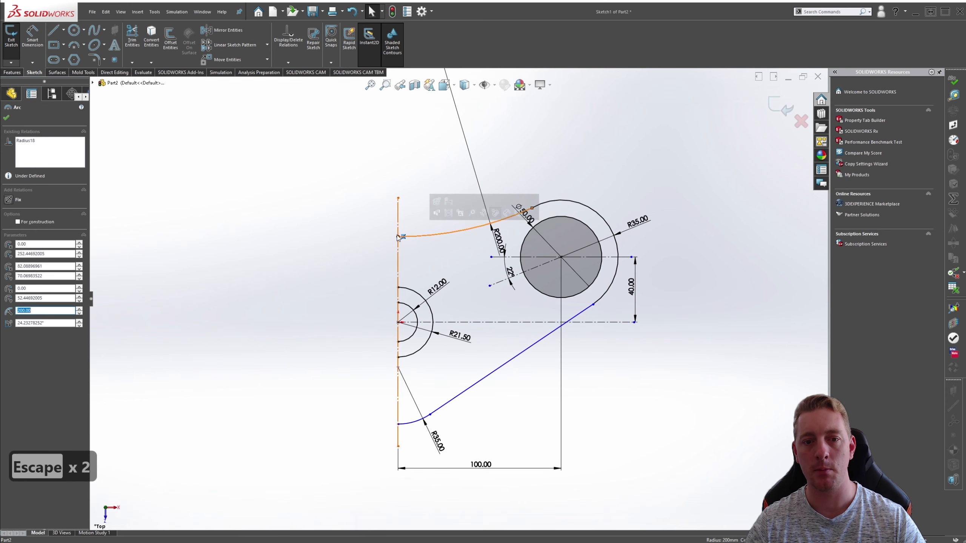
pyautogui.moveTo(397, 236); pyautogui.dragTo(399, 253)
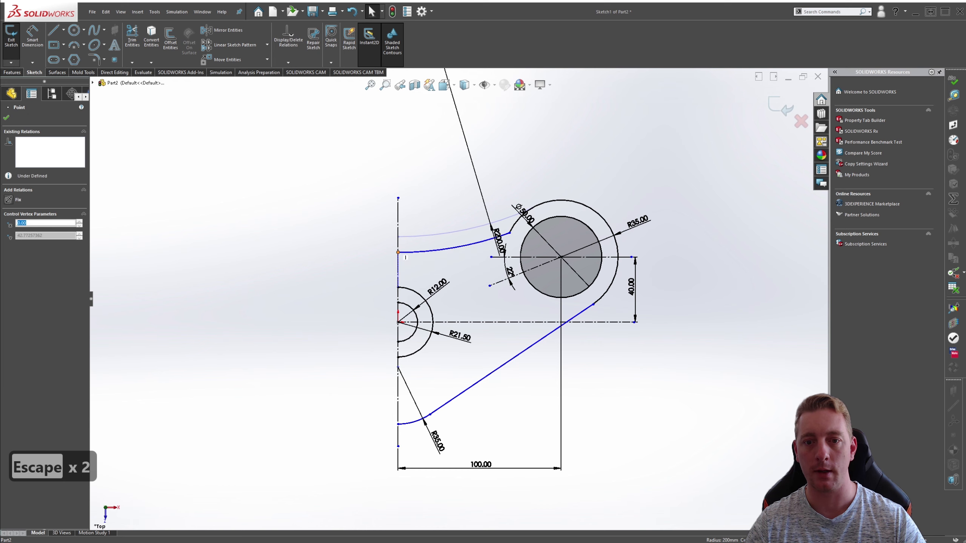
pyautogui.click(510, 247)
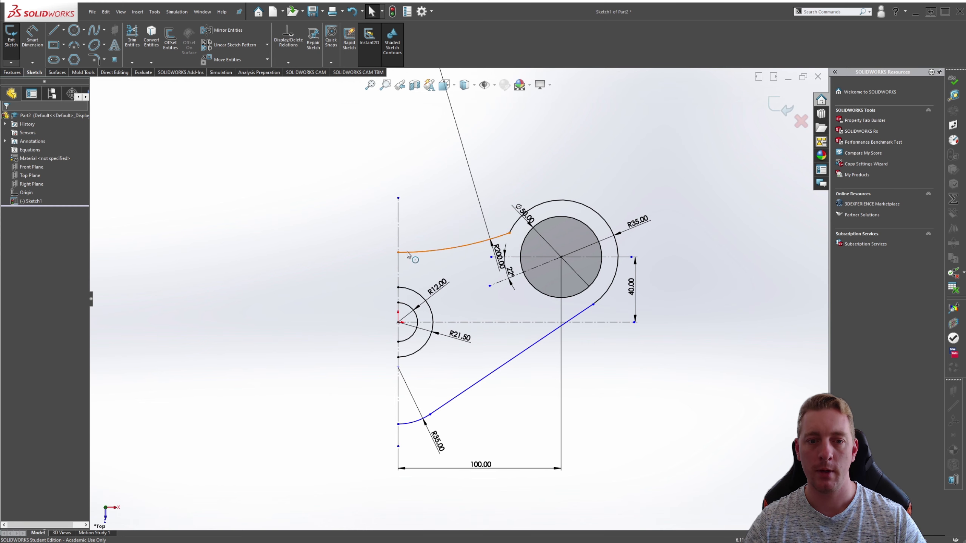
# Add a tangent relation between the 200 mm arc and the 35 mm outer arc around the circle.
pyautogui.click(514, 225)
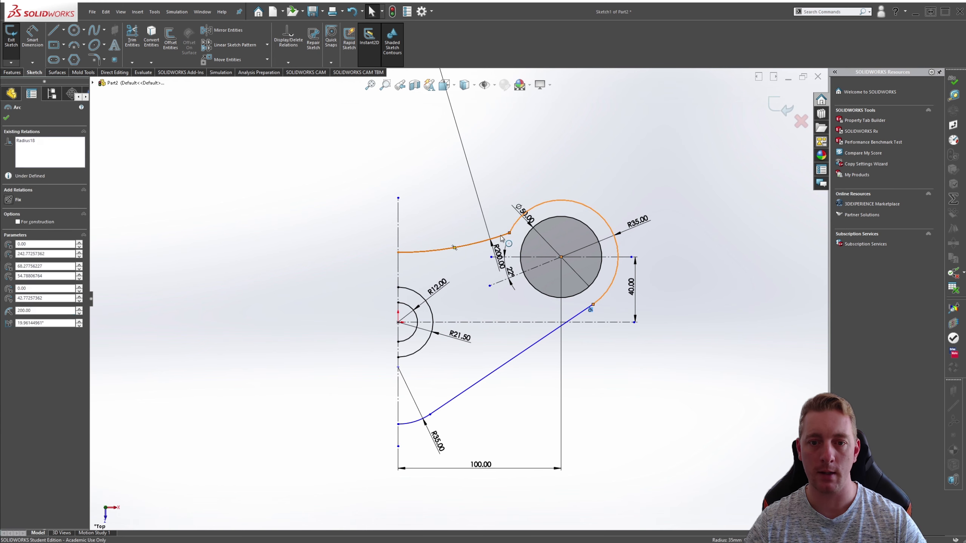
pyautogui.keyDown('ctrl'); pyautogui.click(505, 234); pyautogui.keyUp('ctrl')
pyautogui.click(540, 202)
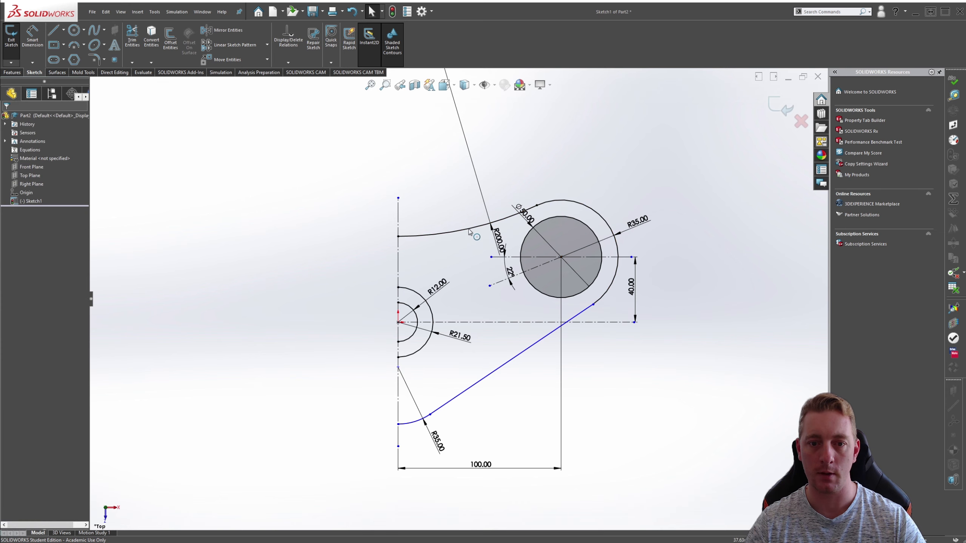
pyautogui.press('Escape')
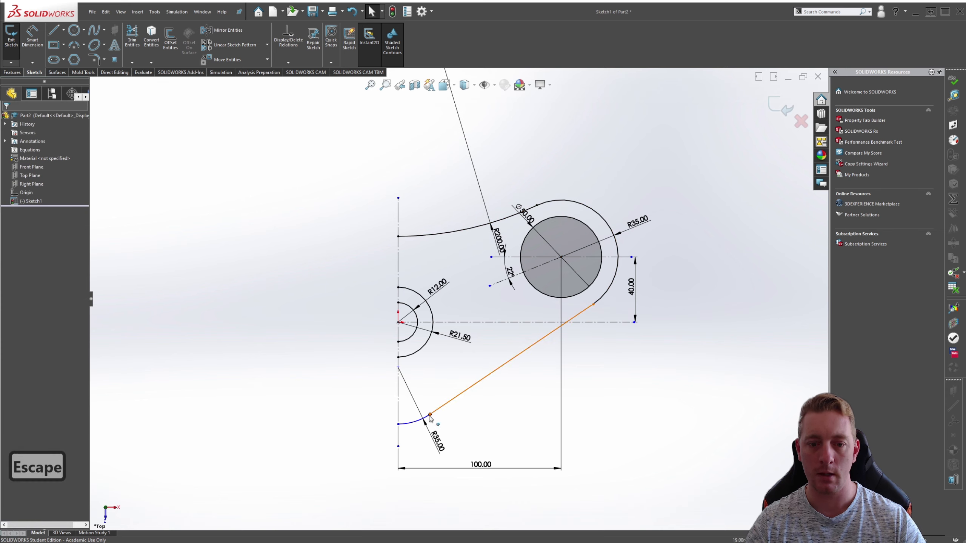
# Test the lower tangent line's movement by its lower endpoint and make the line parallel to the 22° centerline.
pyautogui.moveTo(431, 406); pyautogui.dragTo(438, 385)
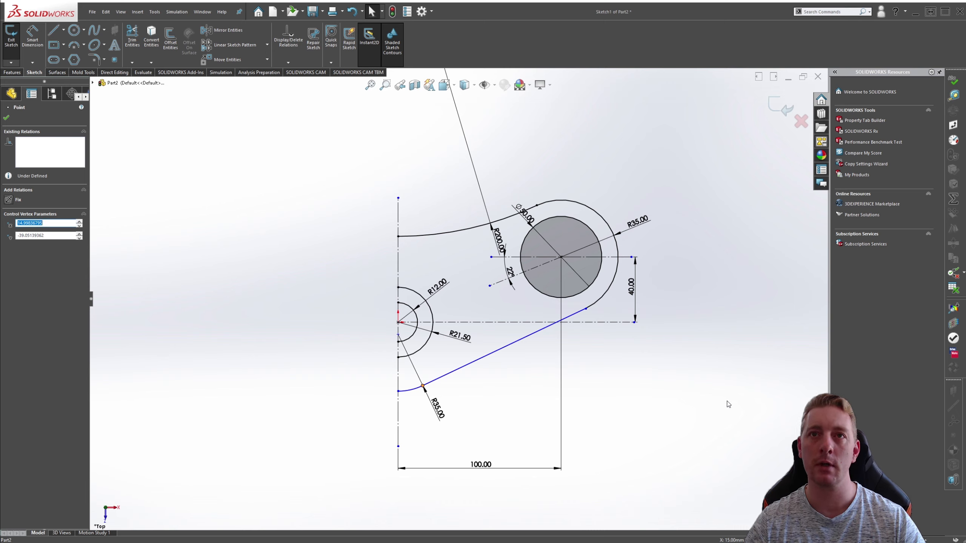
pyautogui.click(661, 439)
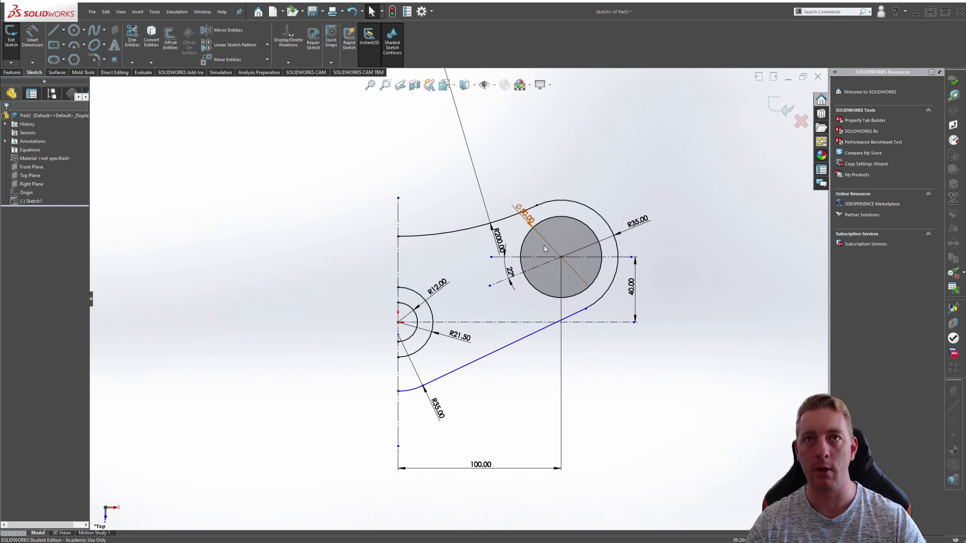
pyautogui.click(525, 340)
pyautogui.keyDown('ctrl'); pyautogui.click(521, 275); pyautogui.keyUp('ctrl')
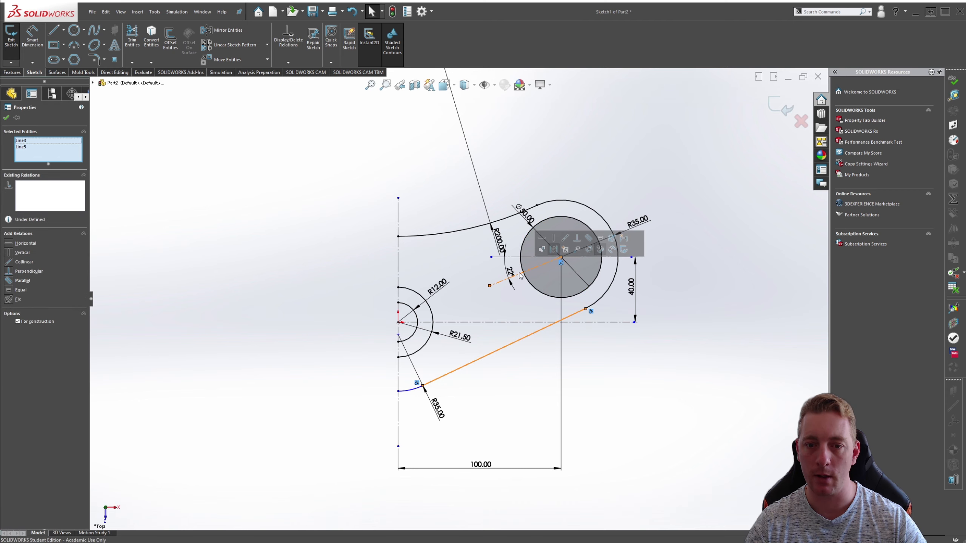
pyautogui.click(560, 245)
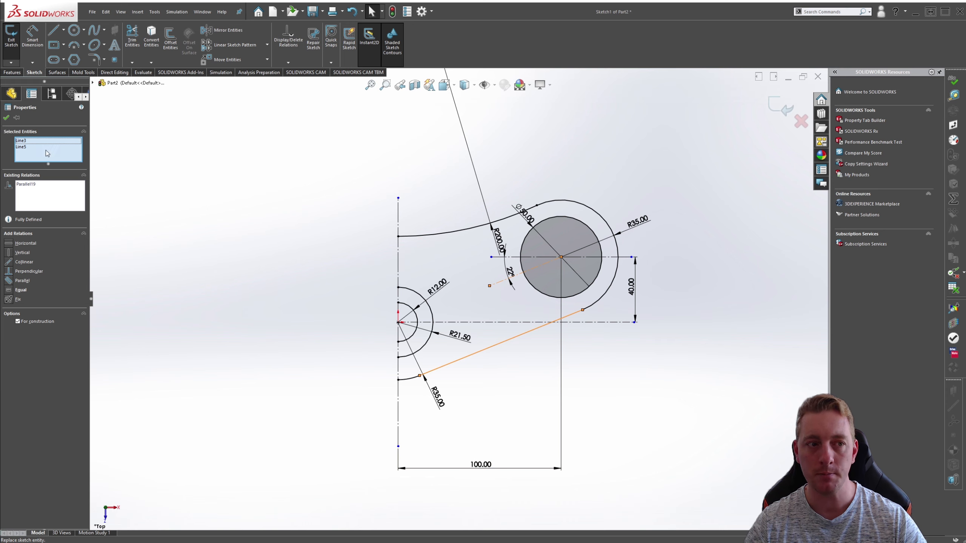
pyautogui.click(6, 118)
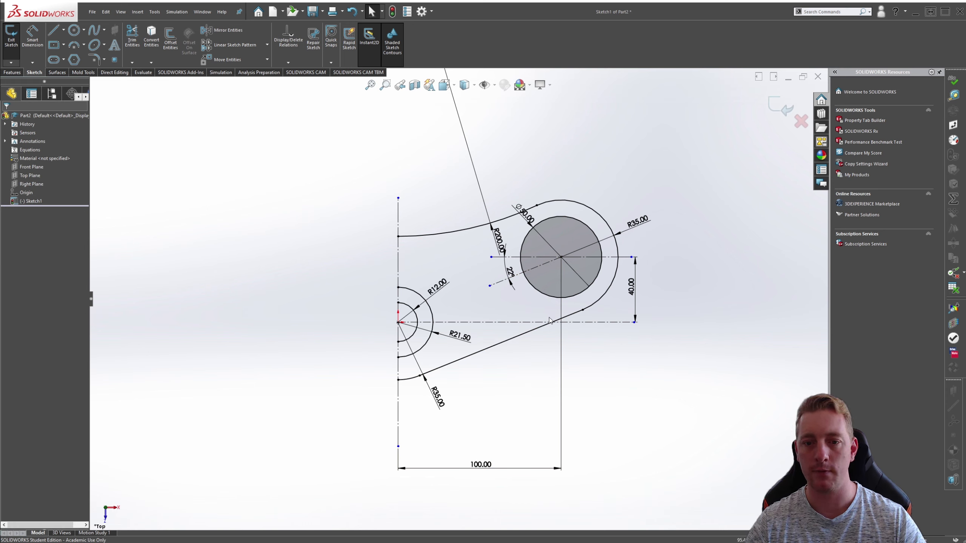
# Lengthen the 22° centerline by moving its free endpoint farther from the circle.
pyautogui.scroll(-3, 508, 240)
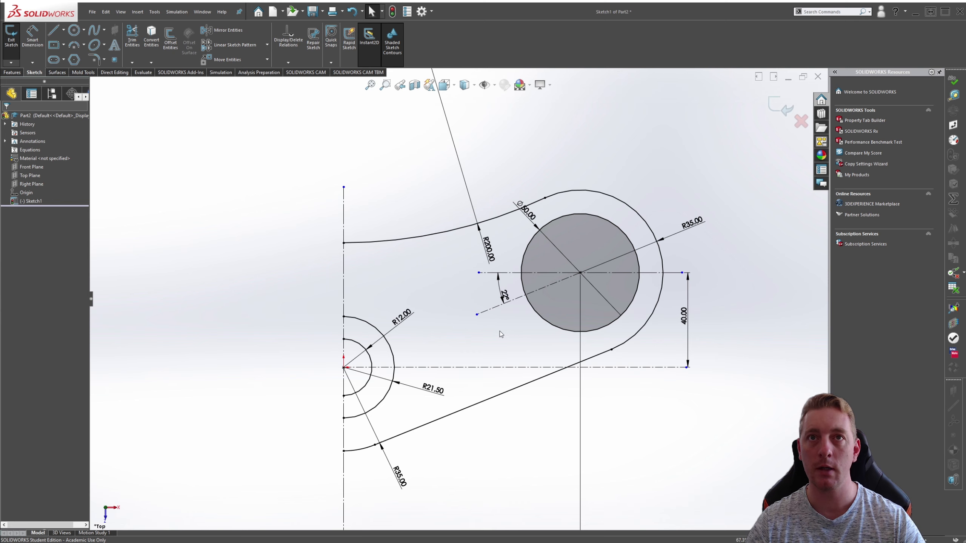
pyautogui.moveTo(477, 315); pyautogui.dragTo(446, 327)
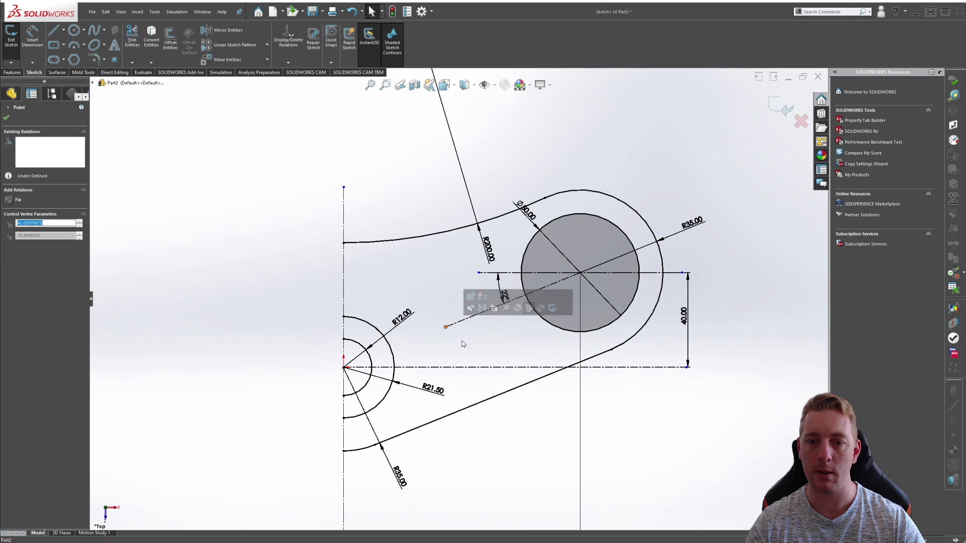
pyautogui.click(509, 345)
pyautogui.scroll(3, 509, 345)
pyautogui.scroll(-5, 513, 312)
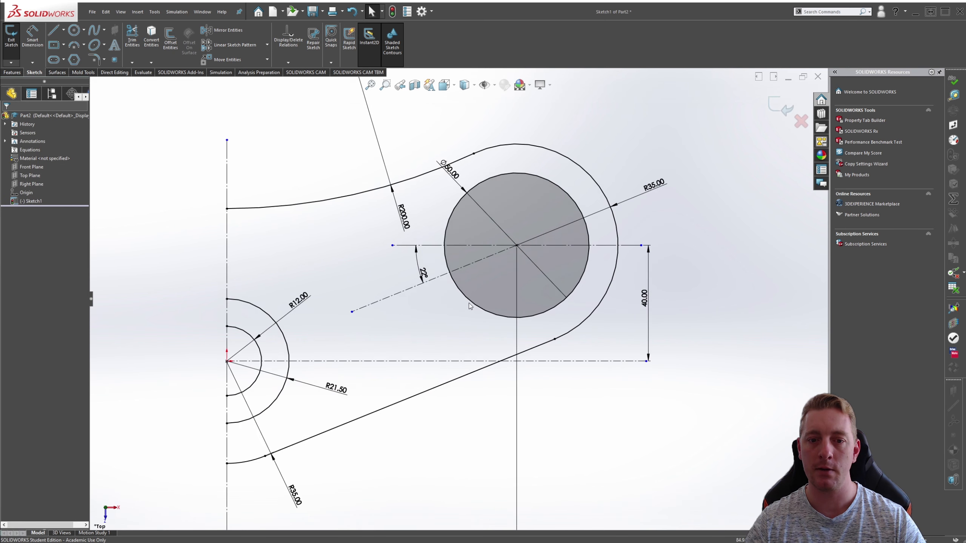
pyautogui.scroll(-3, 454, 313)
pyautogui.scroll(3, 539, 302)
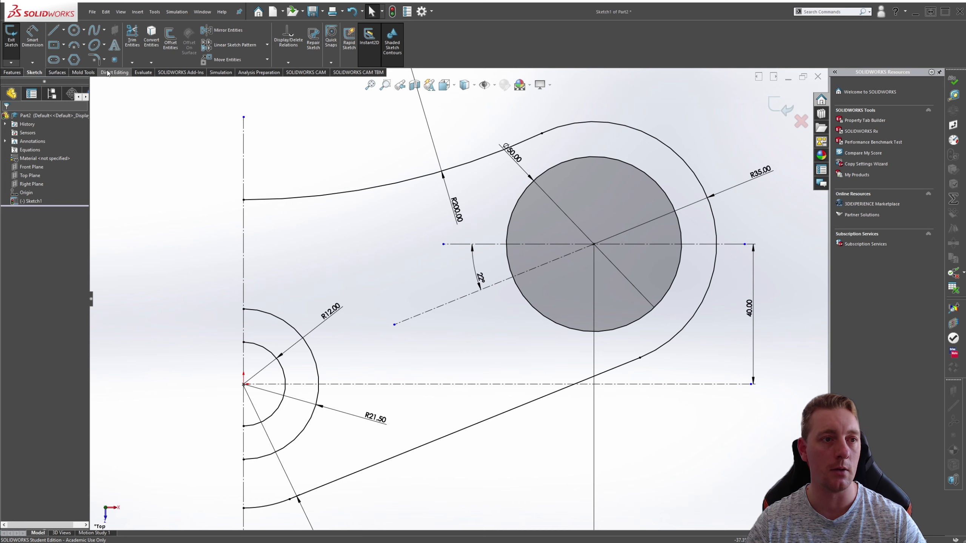
# Try a straight slot along the 22° centerline that reaches into the circle, and undo it.
pyautogui.click(56, 60)
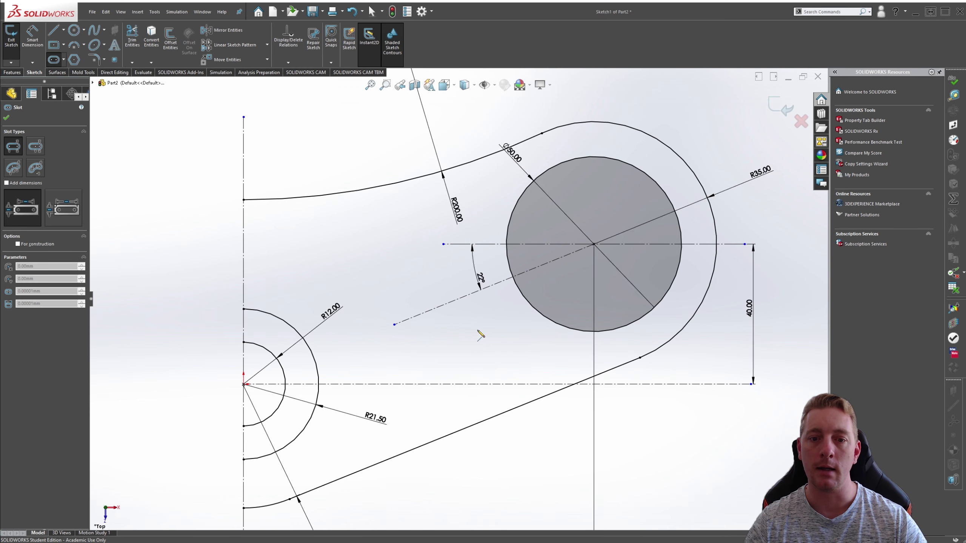
pyautogui.click(430, 310)
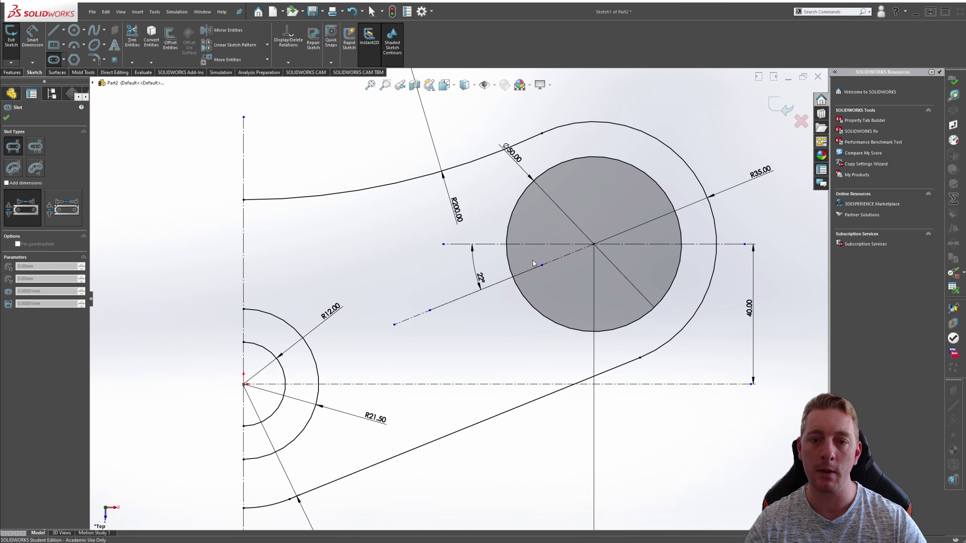
pyautogui.click(533, 261)
pyautogui.click(532, 260)
pyautogui.press('Escape')
pyautogui.press('Escape')
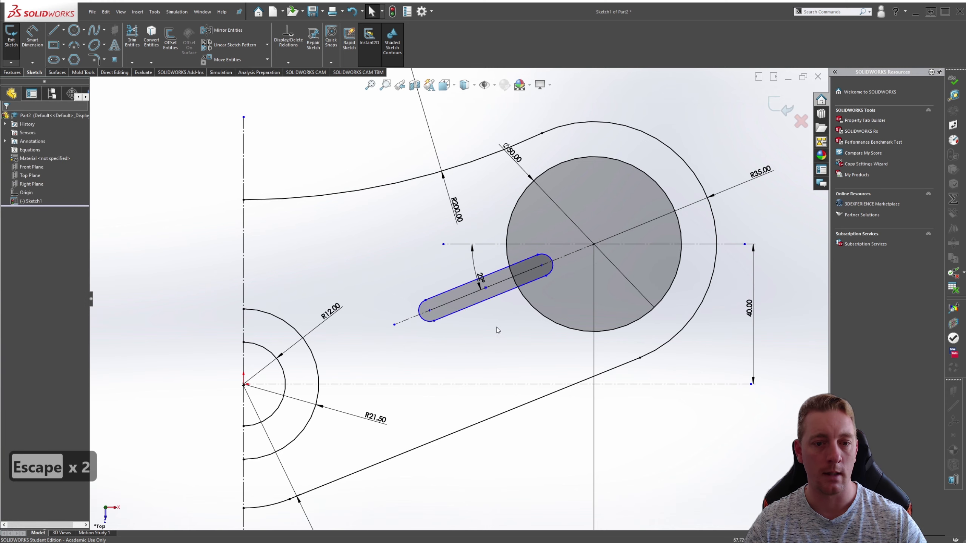
pyautogui.hotkey('ctrl', 'z')
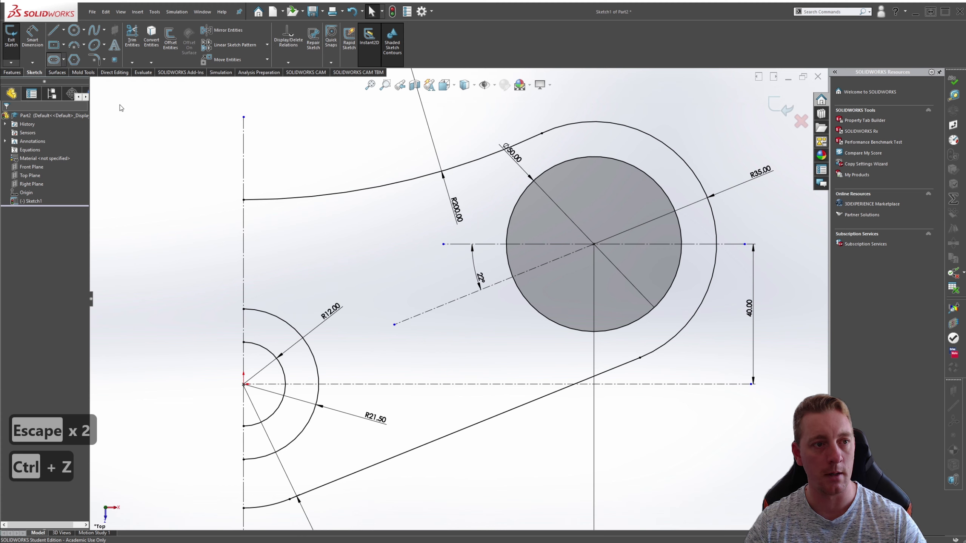
pyautogui.click(434, 309)
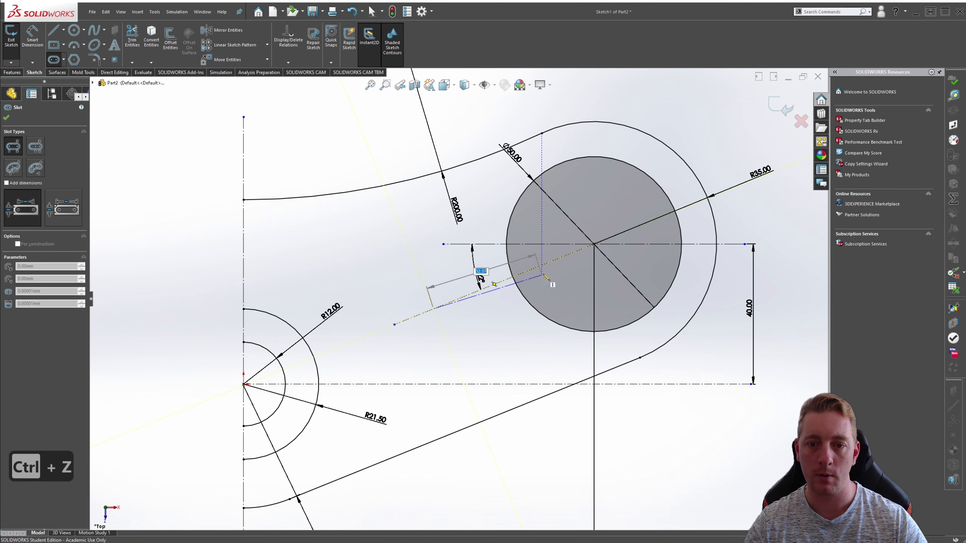
pyautogui.click(549, 264)
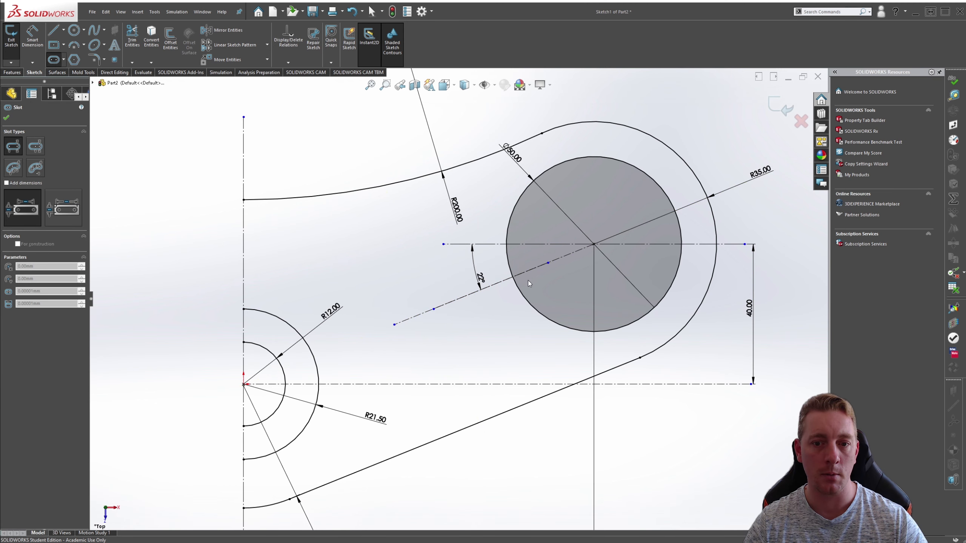
pyautogui.click(486, 300)
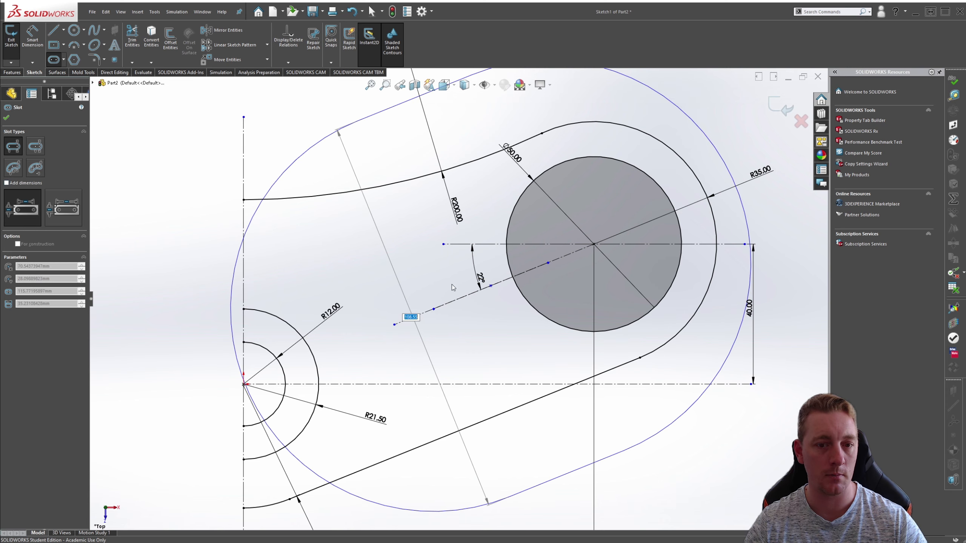
pyautogui.press('Escape')
pyautogui.press('Escape')
pyautogui.press('Escape')
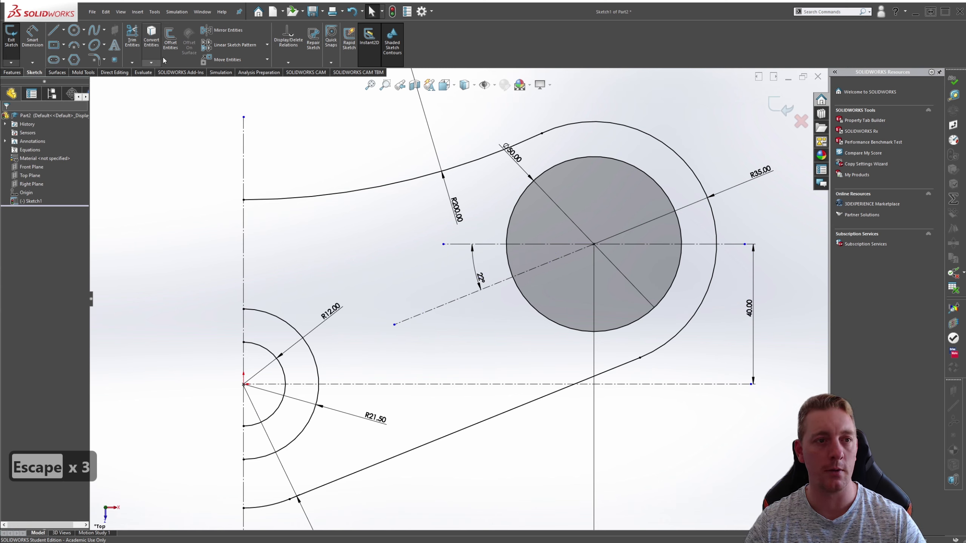
# Sketch a straight slot with automatic dimensions along the 22° centerline into the circle, about 33 mm long and 6.5 mm wide.
pyautogui.click(54, 59)
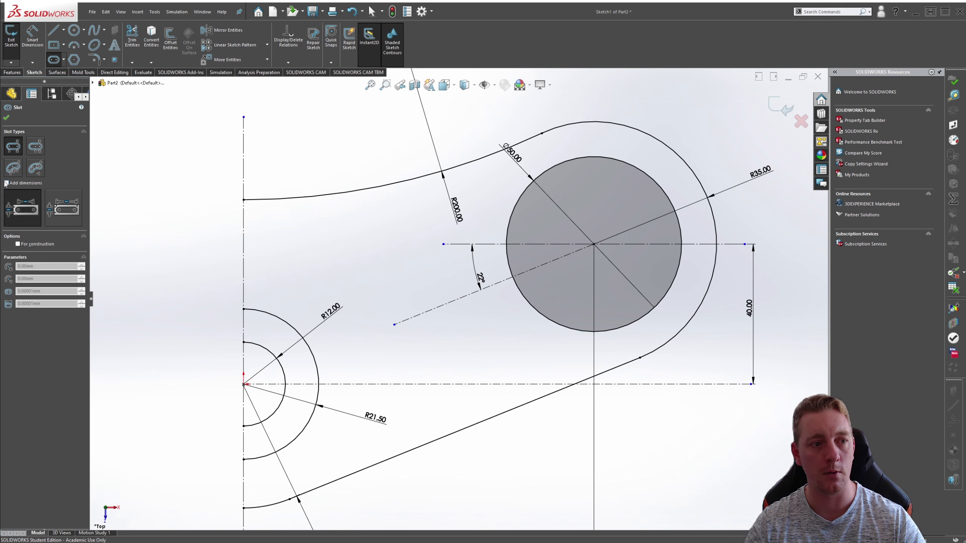
pyautogui.click(21, 198)
pyautogui.click(436, 307)
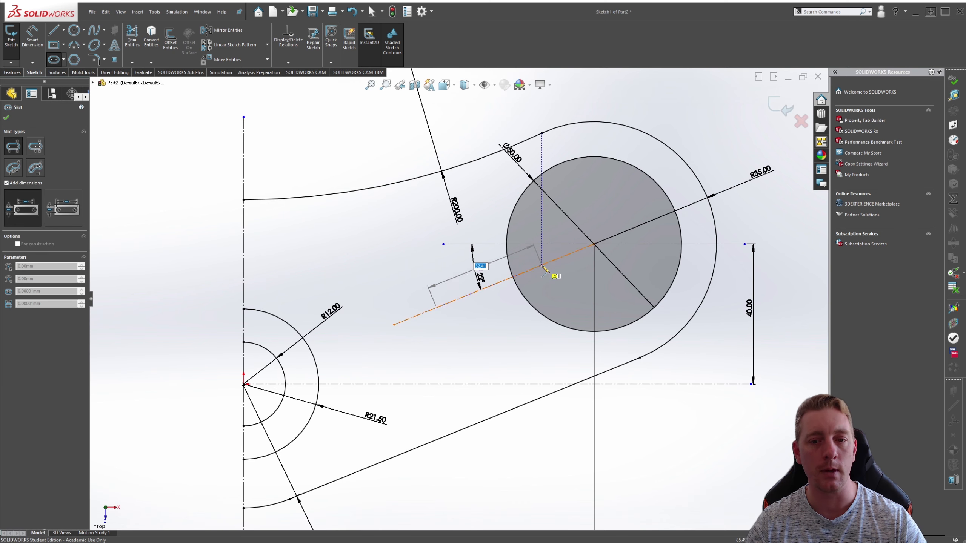
pyautogui.click(544, 264)
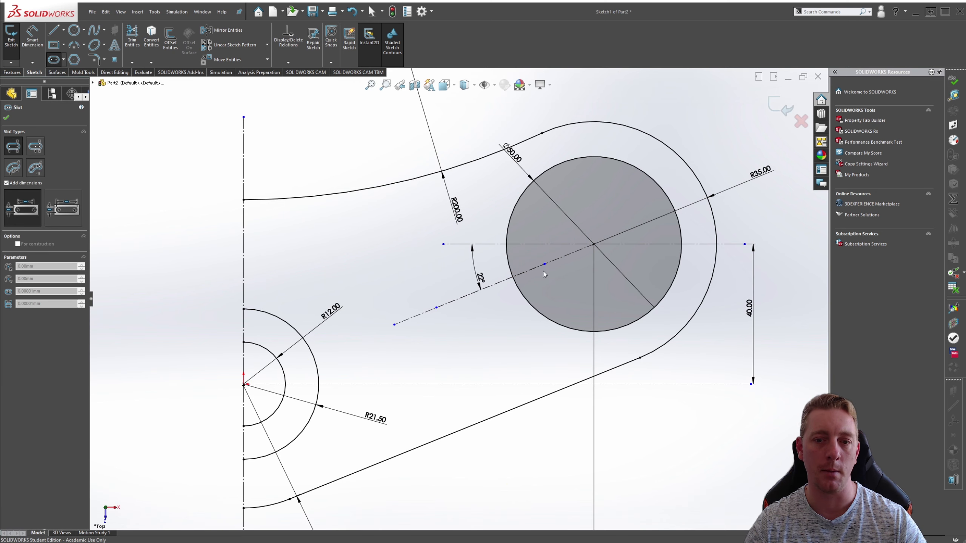
pyautogui.click(501, 296)
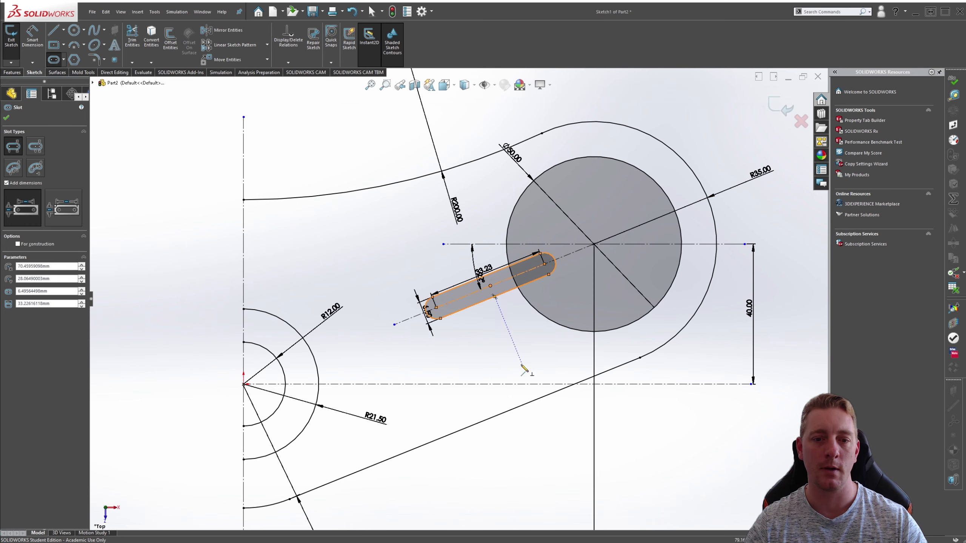
pyautogui.press('Escape')
pyautogui.press('Escape')
pyautogui.press('Escape')
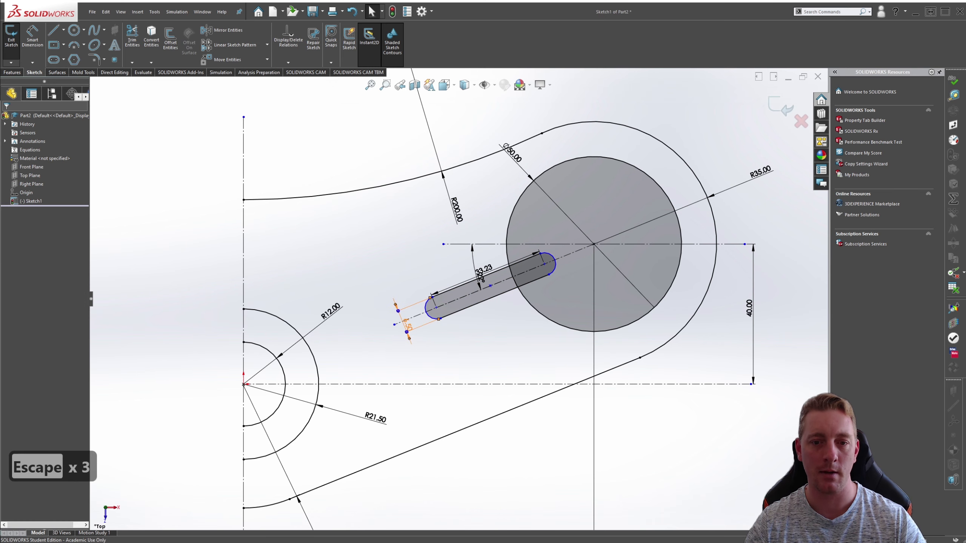
pyautogui.press('Escape')
pyautogui.click(482, 262)
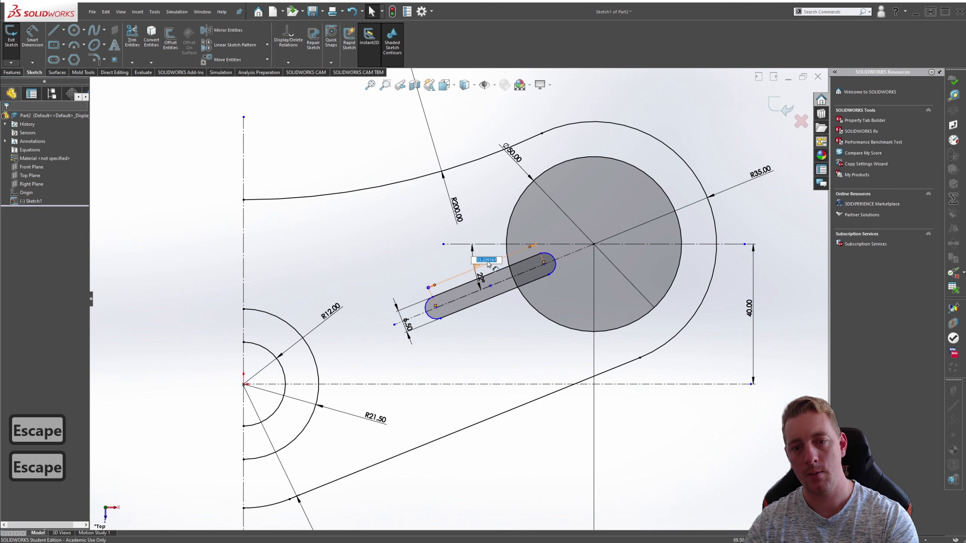
pyautogui.press('Delete')
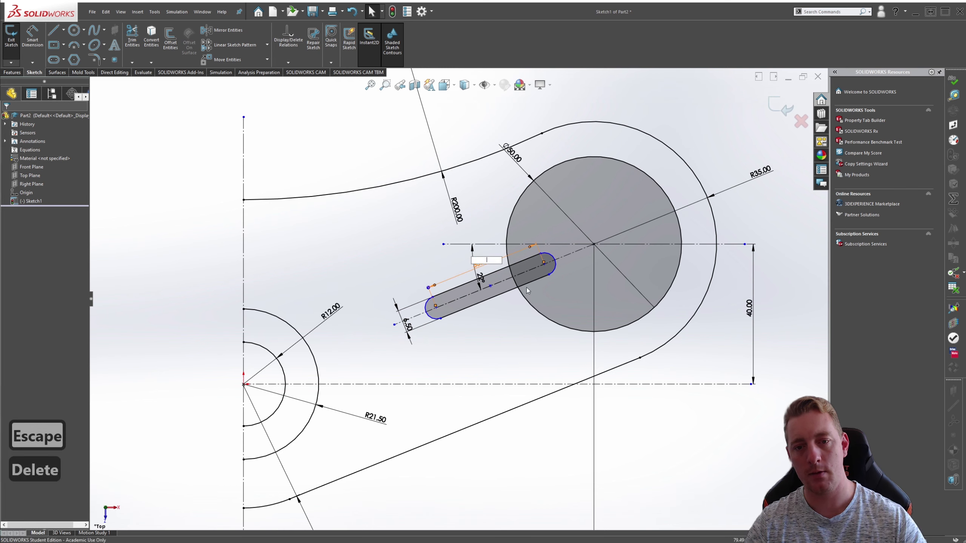
pyautogui.press('Escape')
pyautogui.press('Escape')
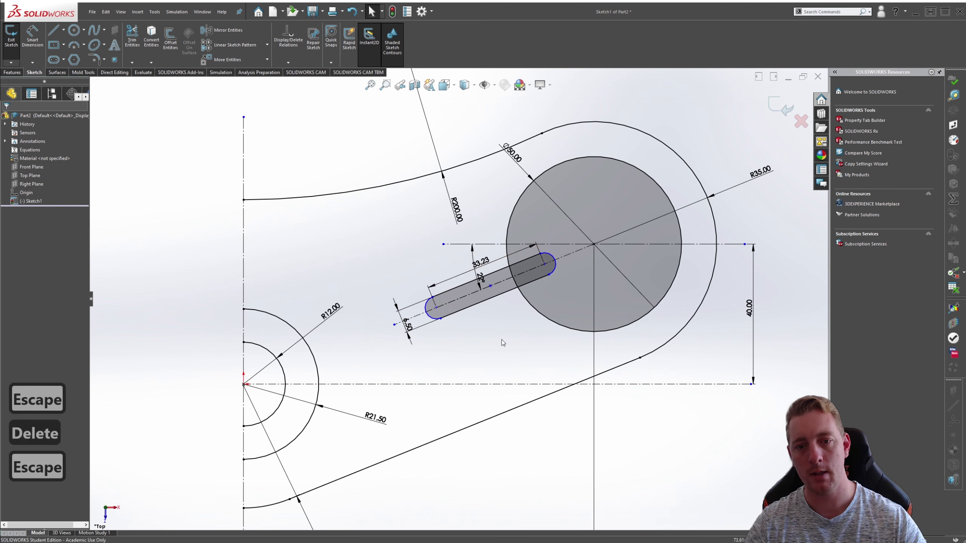
# Set the slot's width dimension to 1.5 mm.
pyautogui.doubleClick(411, 330)
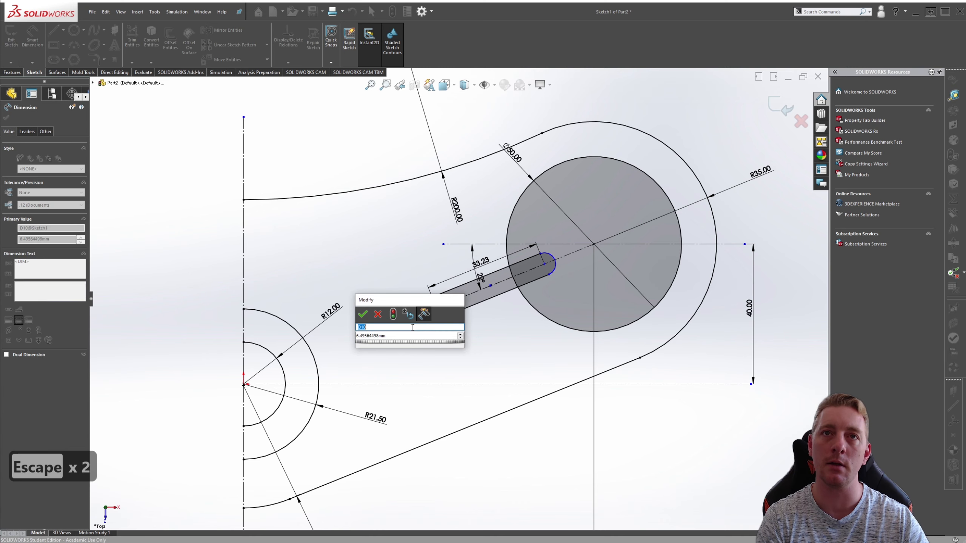
pyautogui.write('1.5')
pyautogui.press('Return')
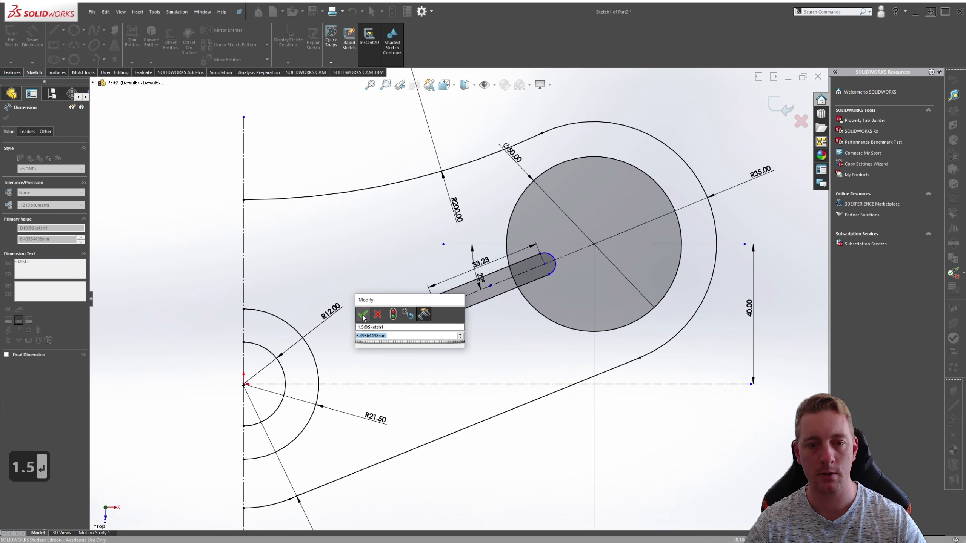
pyautogui.press('BackSpace')
pyautogui.press('BackSpace')
pyautogui.press('BackSpace')
pyautogui.press('BackSpace')
pyautogui.press('BackSpace')
pyautogui.press('BackSpace')
pyautogui.press('BackSpace')
pyautogui.press('BackSpace')
pyautogui.press('BackSpace')
pyautogui.press('BackSpace')
pyautogui.press('BackSpace')
pyautogui.press('BackSpace')
pyautogui.press('BackSpace')
pyautogui.press('BackSpace')
pyautogui.press('BackSpace')
pyautogui.press('BackSpace')
pyautogui.press('BackSpace')
pyautogui.press('BackSpace')
pyautogui.press('BackSpace')
pyautogui.press('BackSpace')
pyautogui.write('1.')
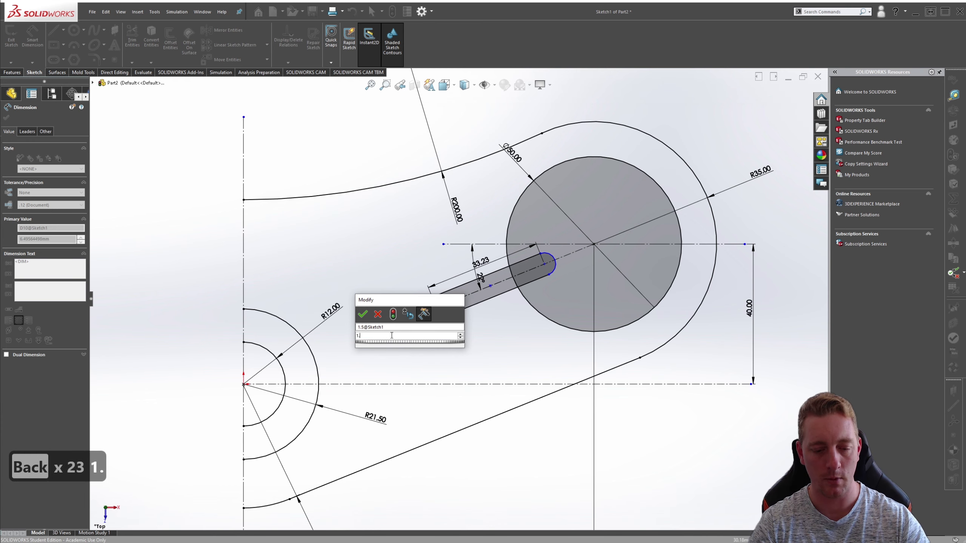
pyautogui.write('5')
pyautogui.click(362, 314)
pyautogui.press('Escape')
pyautogui.press('Escape')
# Dimension the distance from the slot's outer end center to the 50 mm circle's center as 48 mm.
pyautogui.scroll(-3, 565, 317)
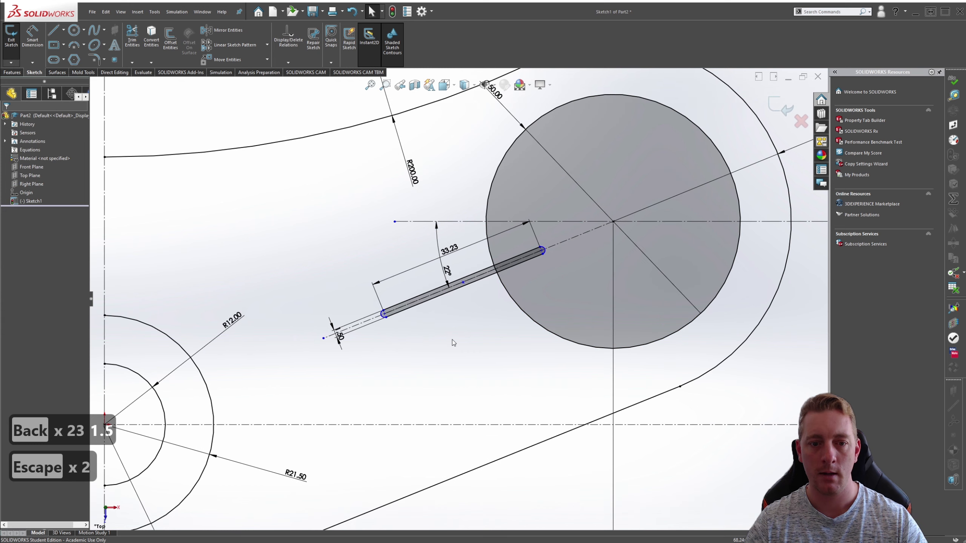
pyautogui.press('s')
pyautogui.click(501, 374)
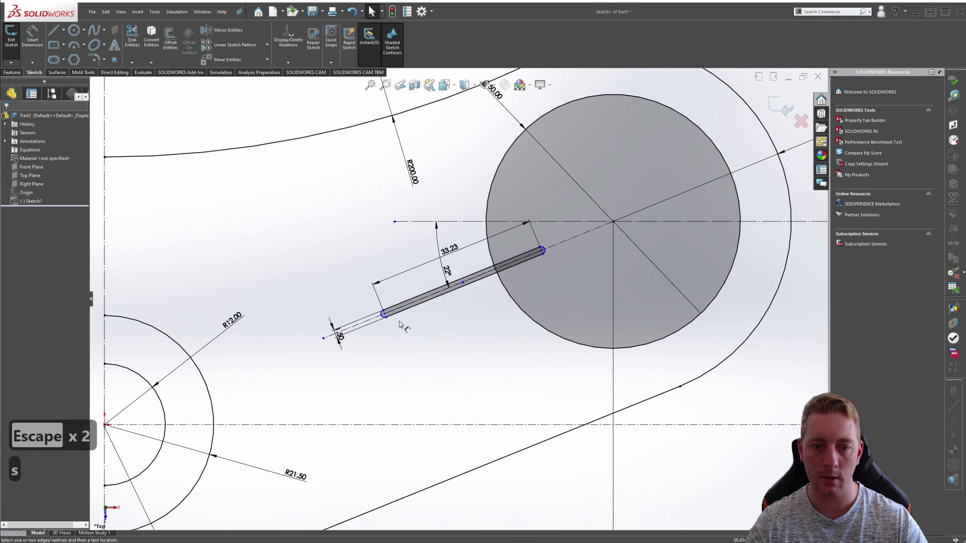
pyautogui.click(523, 259)
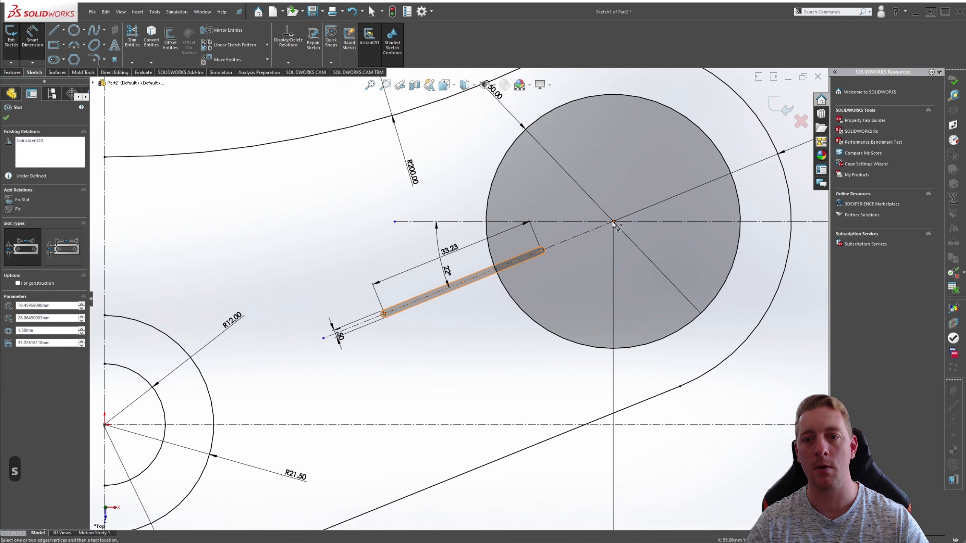
pyautogui.click(613, 222)
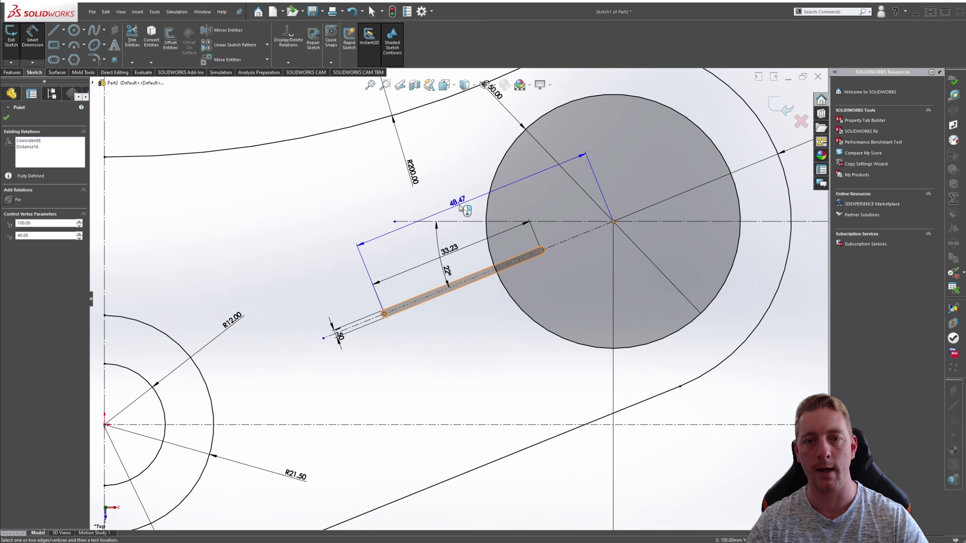
pyautogui.click(459, 210)
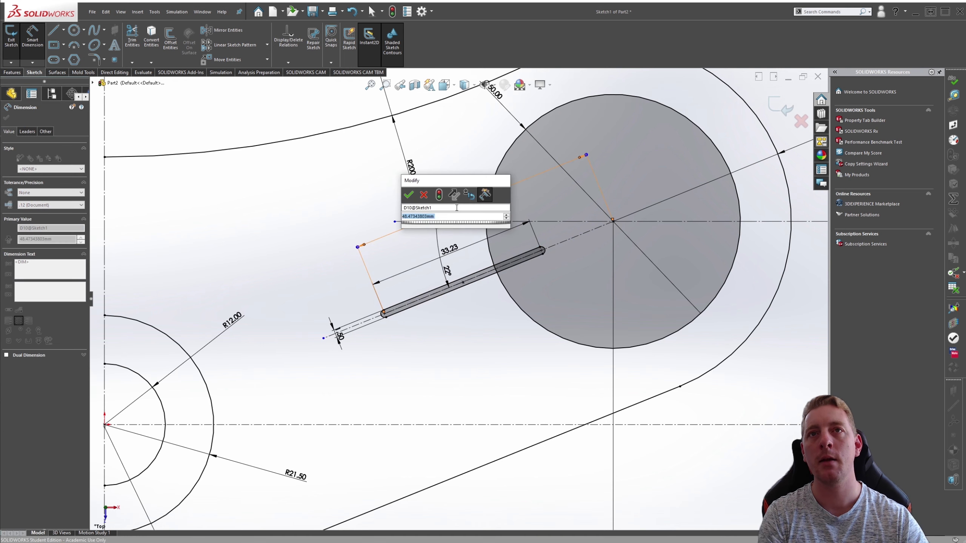
pyautogui.write('48')
pyautogui.press('Return')
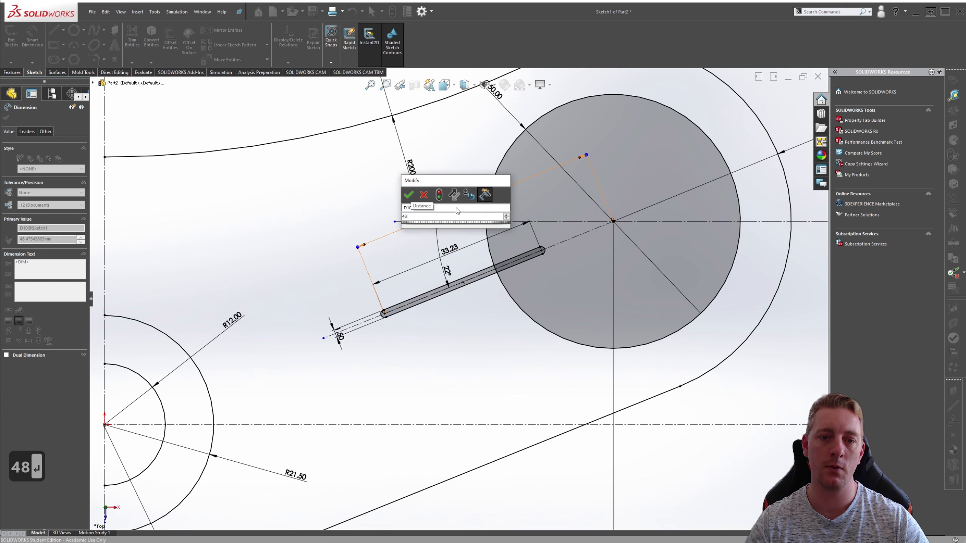
pyautogui.press('Escape')
pyautogui.press('Escape')
pyautogui.press('Escape')
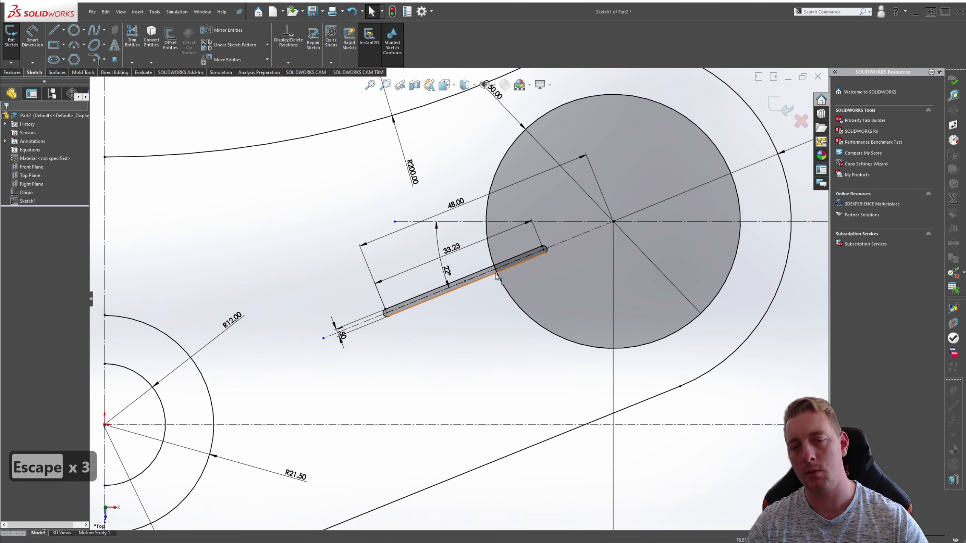
# Offset the chained outer profile 10 mm inward, starting from the 200 mm arc.
pyautogui.scroll(2, 558, 352)
pyautogui.scroll(-1, 522, 288)
pyautogui.moveTo(352, 239)
pyautogui.keyDown('ctrl'); pyautogui.mouseDown(button='middle')
pyautogui.moveTo(523, 288)
pyautogui.moveTo(534, 265)
pyautogui.mouseUp(button='middle'); pyautogui.keyUp('ctrl')
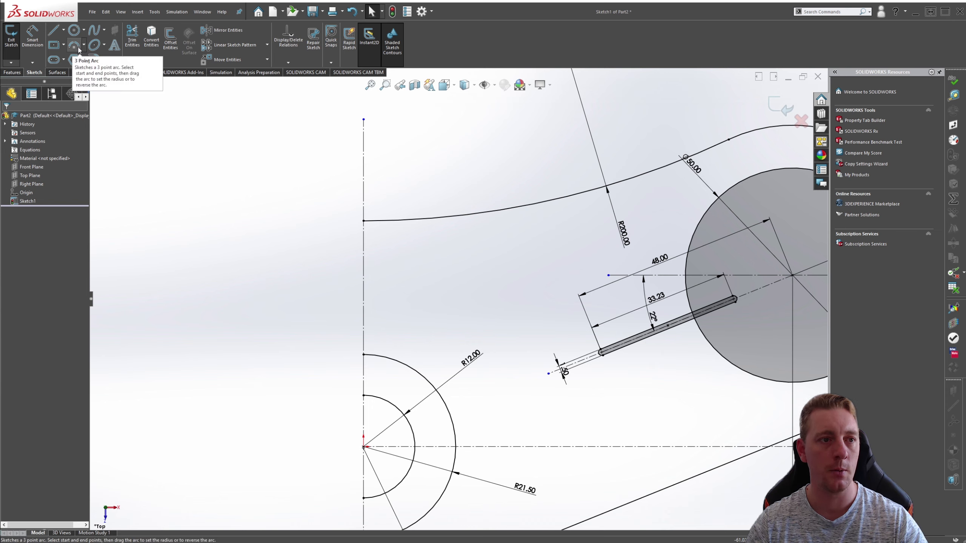
pyautogui.click(170, 38)
pyautogui.click(407, 222)
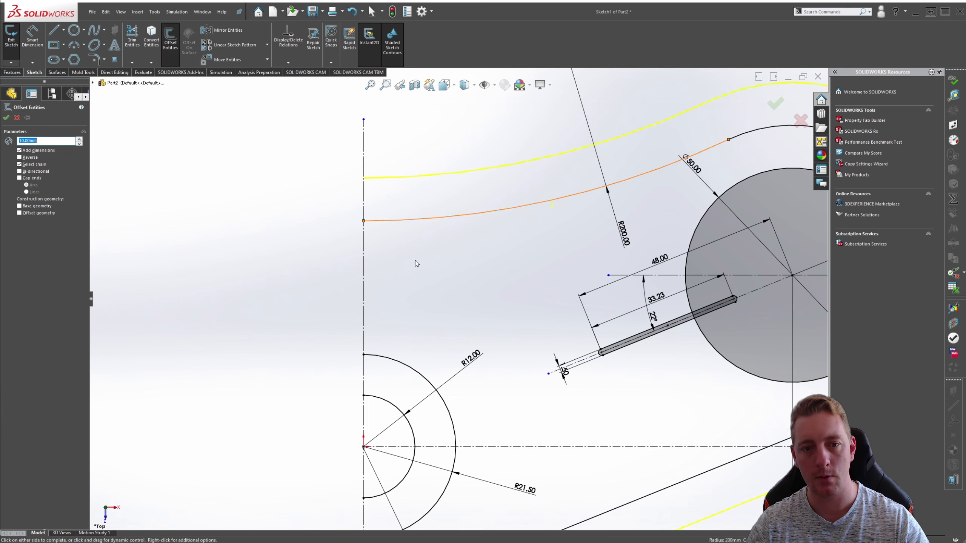
pyautogui.click(552, 209)
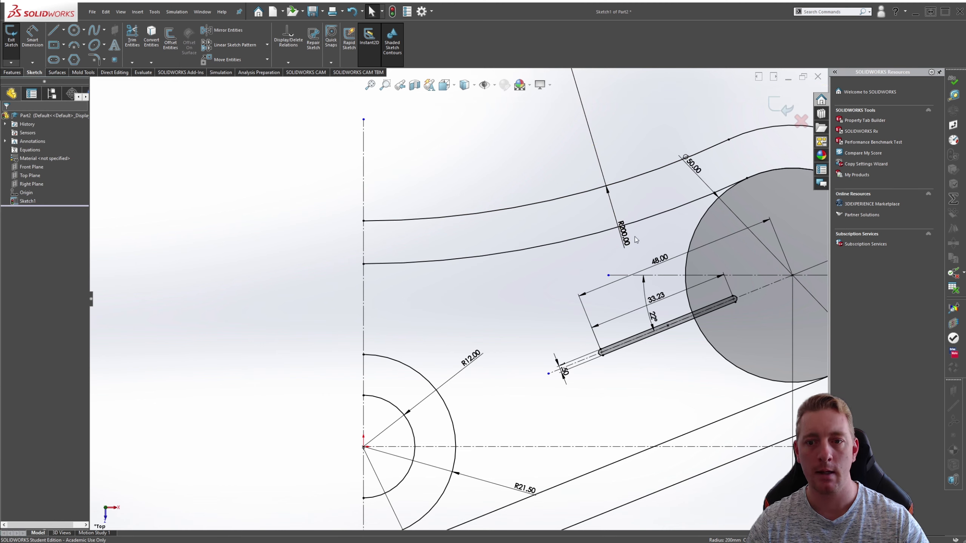
# Reposition the R200 dimension text nearer its arc and delete the offset copy of the 200 mm arc.
pyautogui.moveTo(575, 263); pyautogui.dragTo(609, 209)
pyautogui.press('Escape')
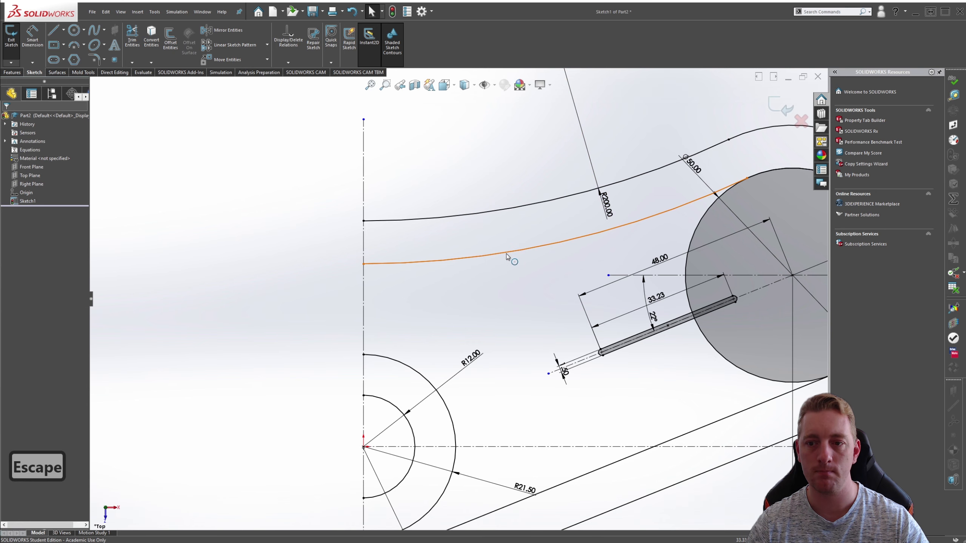
pyautogui.click(504, 253)
pyautogui.press('Delete')
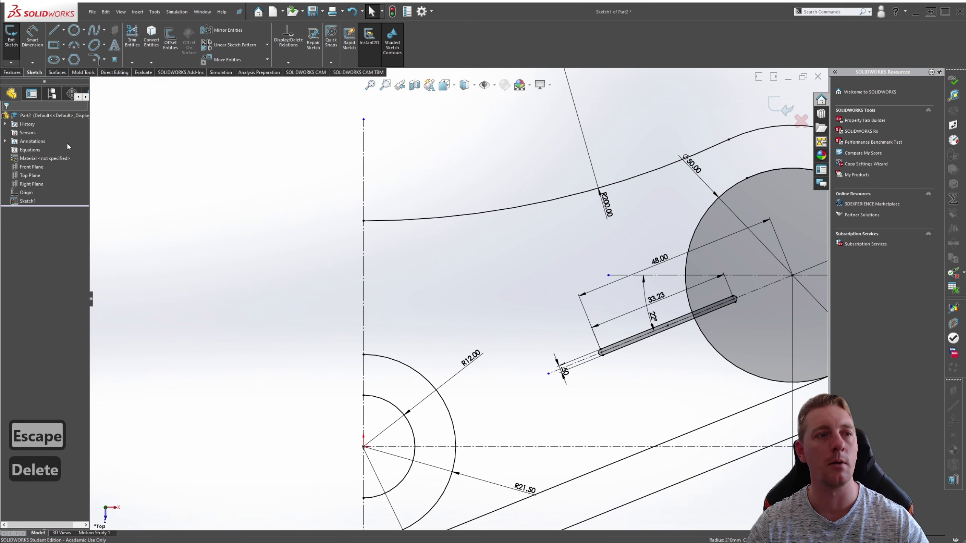
# Sketch a centerpoint arc of about 209 mm radius around the 200 mm arc's center, starting on the vertical centerline just below that arc.
pyautogui.click(84, 45)
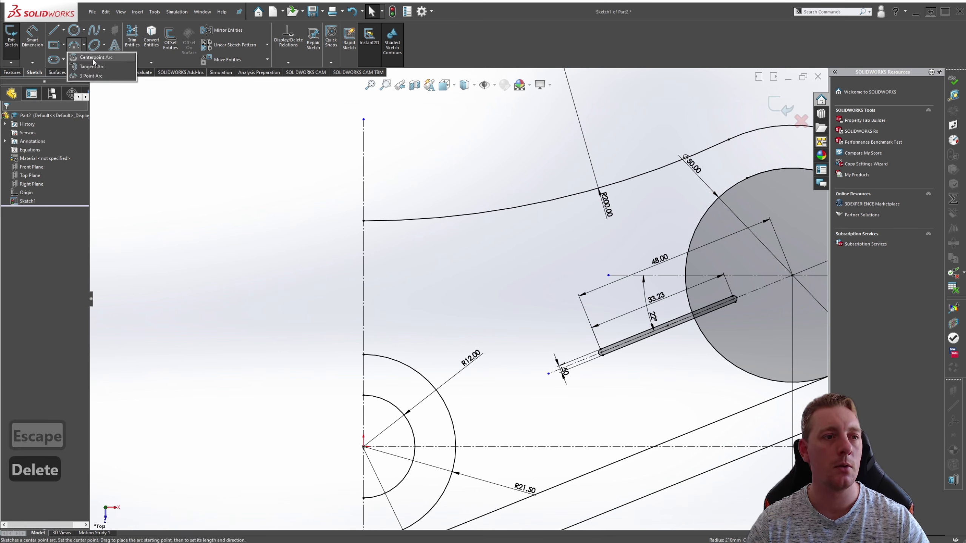
pyautogui.click(96, 67)
pyautogui.scroll(-5, 384, 137)
pyautogui.scroll(6, 391, 185)
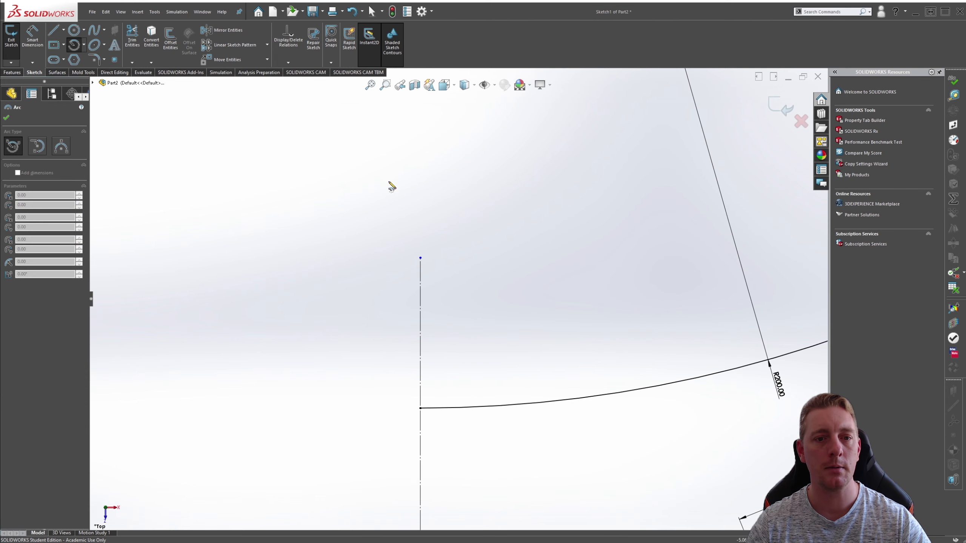
pyautogui.scroll(4, 449, 167)
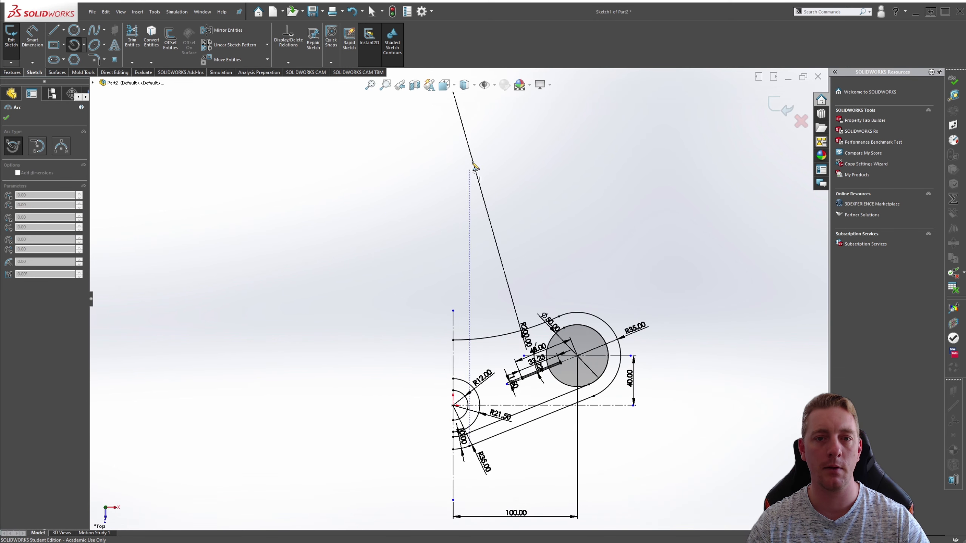
pyautogui.click(455, 126)
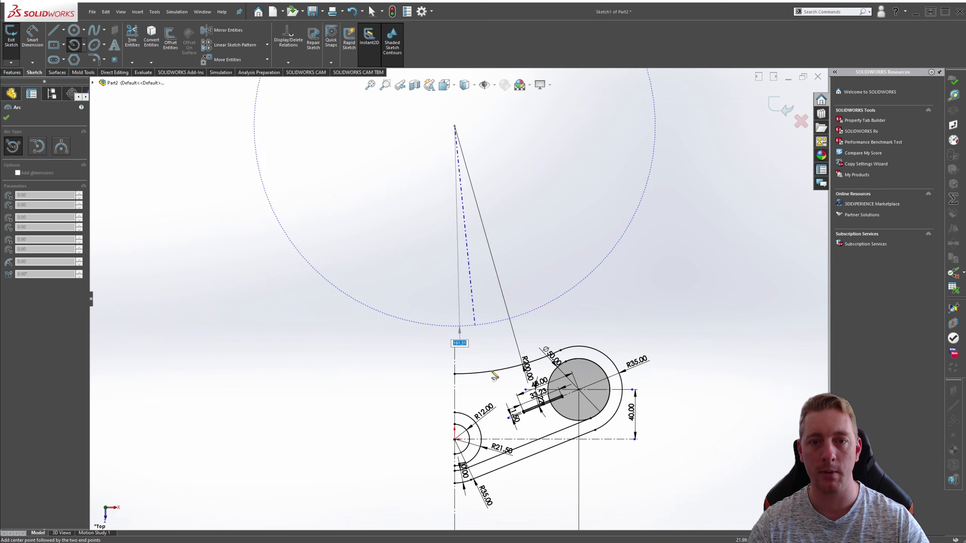
pyautogui.scroll(2, 458, 396)
pyautogui.scroll(-4, 476, 367)
pyautogui.scroll(-2, 475, 367)
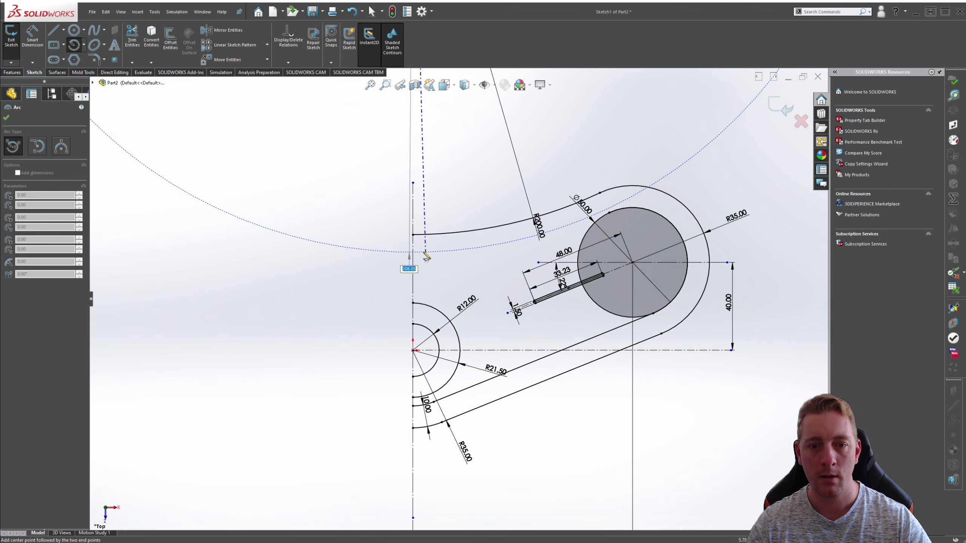
pyautogui.click(490, 248)
pyautogui.press('Escape')
pyautogui.press('Escape')
pyautogui.press('Escape')
# Convert the new short arc below the 200 mm arc to construction geometry.
pyautogui.scroll(3, 464, 288)
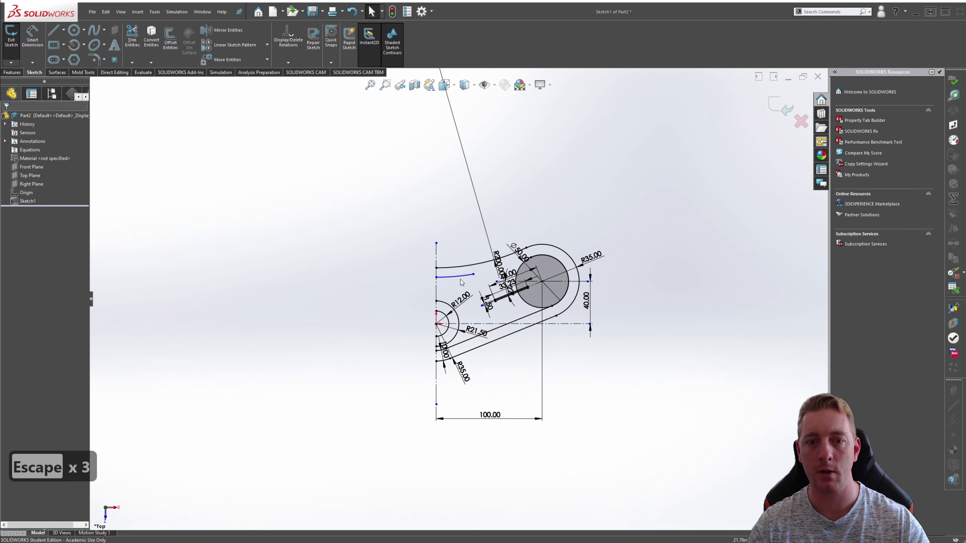
pyautogui.scroll(-9, 458, 286)
pyautogui.click(452, 281)
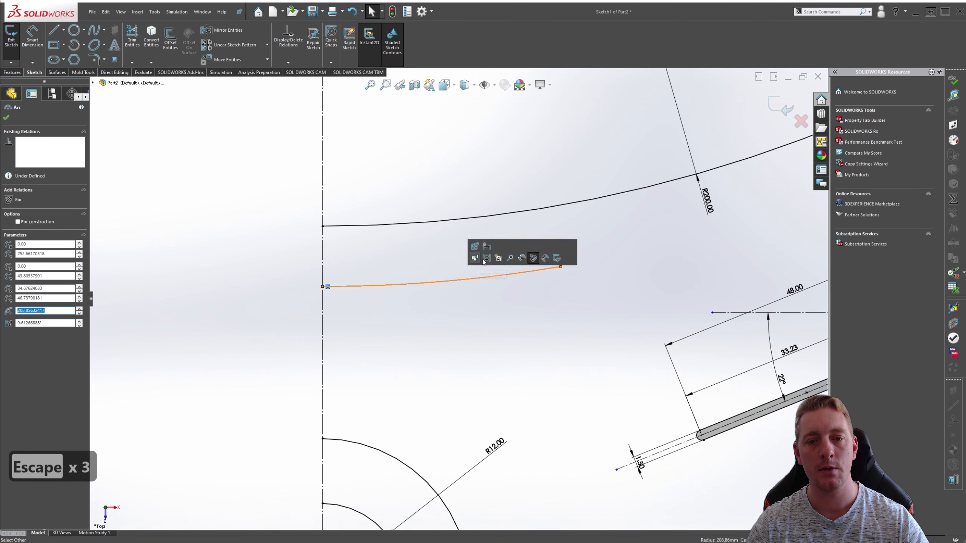
pyautogui.click(485, 260)
pyautogui.press('Escape')
pyautogui.press('Escape')
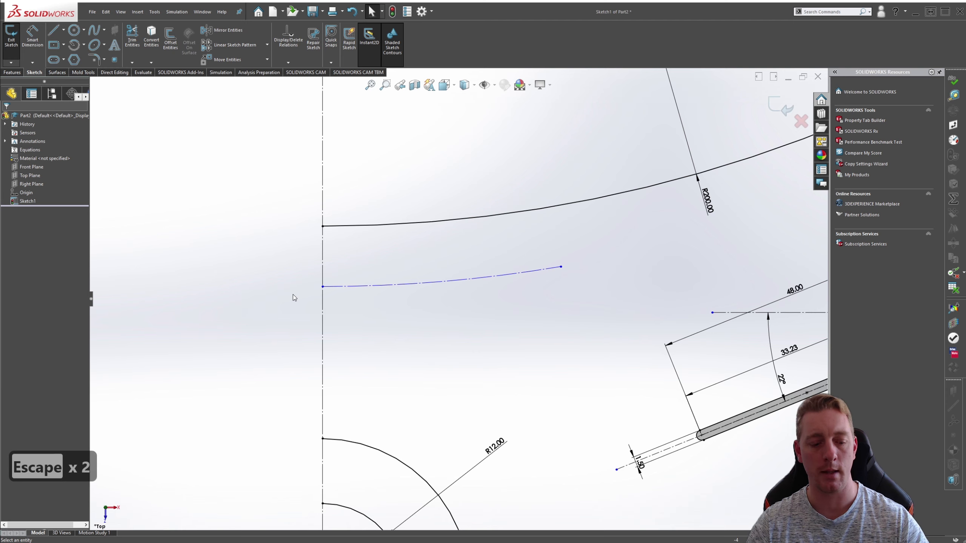
# Dimension the horizontal distance from the vertical centerline to the construction arc's free endpoint as 32/2 mm, checking the reference drawing.
pyautogui.press('s')
pyautogui.click(338, 290)
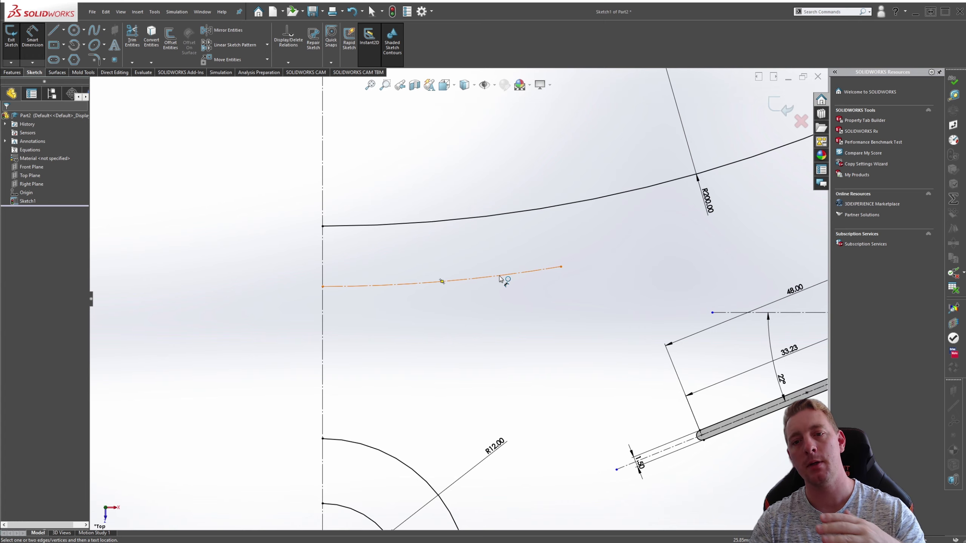
pyautogui.moveTo(965, 225)
pyautogui.mouseDown()
pyautogui.moveTo(498, 136)
pyautogui.moveTo(490, 123)
pyautogui.mouseUp()
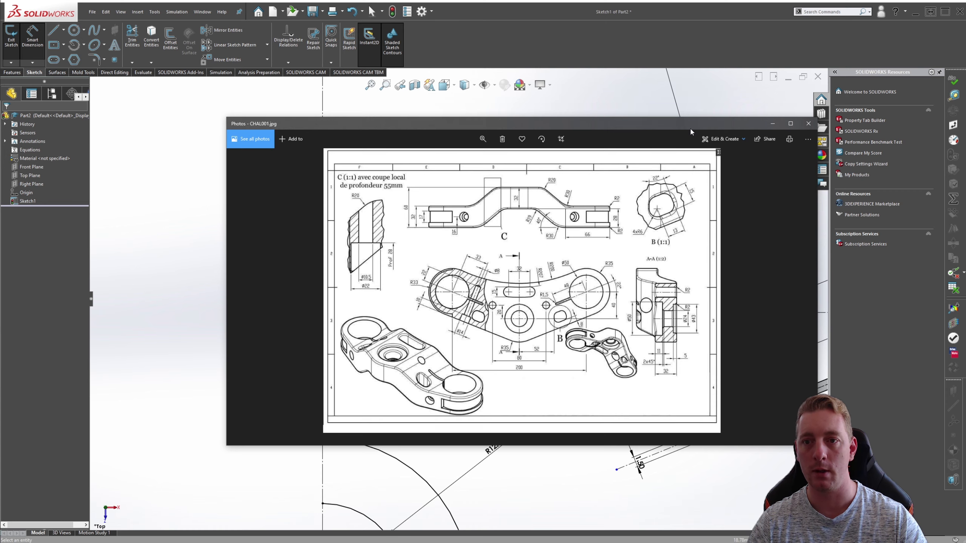
pyautogui.hotkey('alt', 'Tab')
pyautogui.scroll(2, 335, 315)
pyautogui.scroll(3, 457, 298)
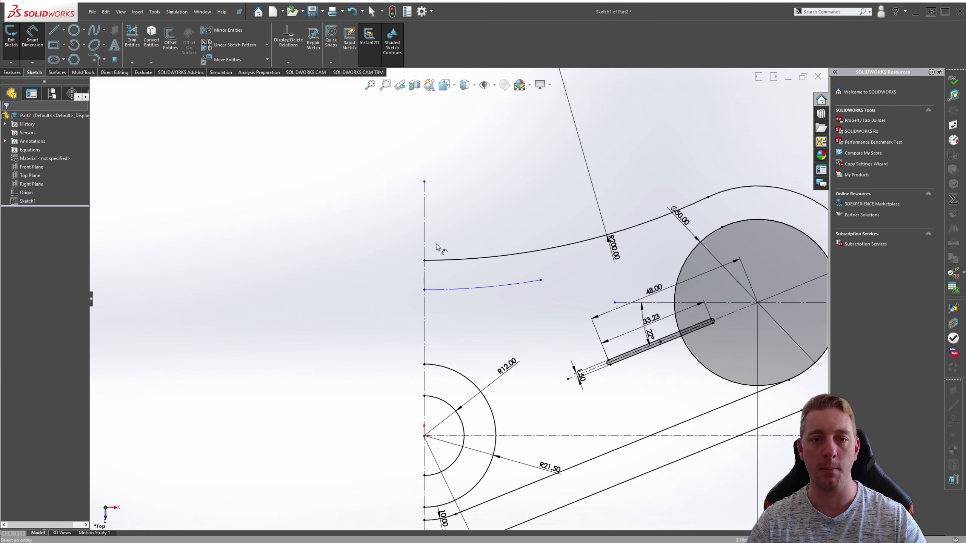
pyautogui.click(540, 281)
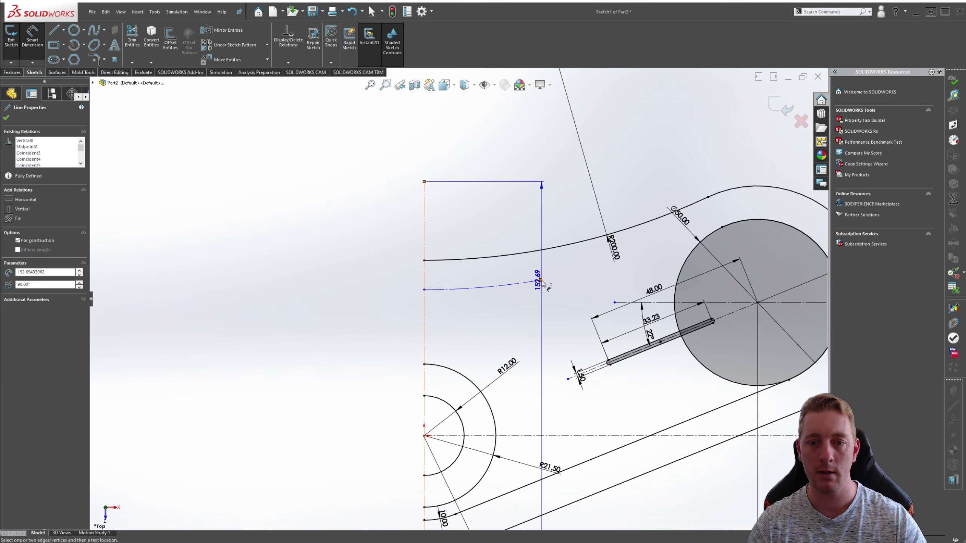
pyautogui.click(488, 210)
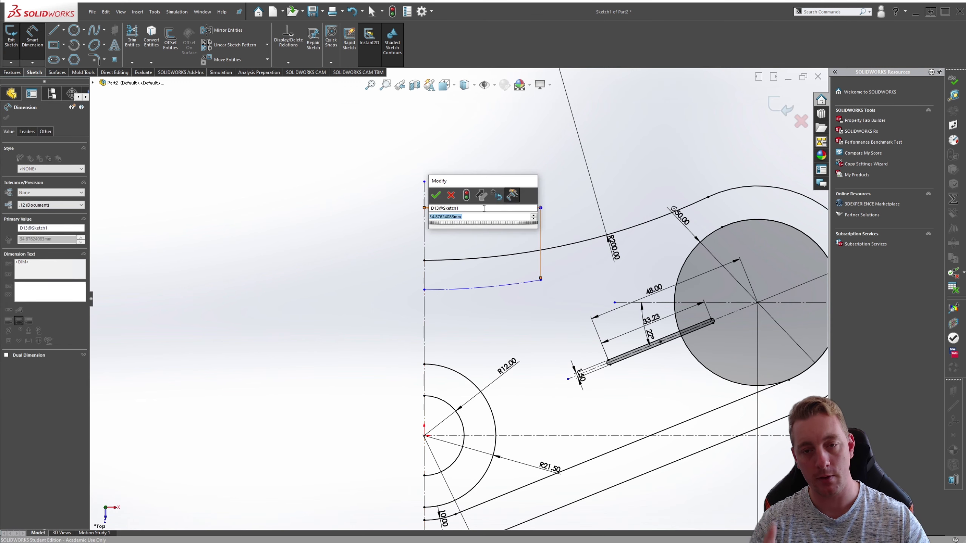
pyautogui.write('32/2')
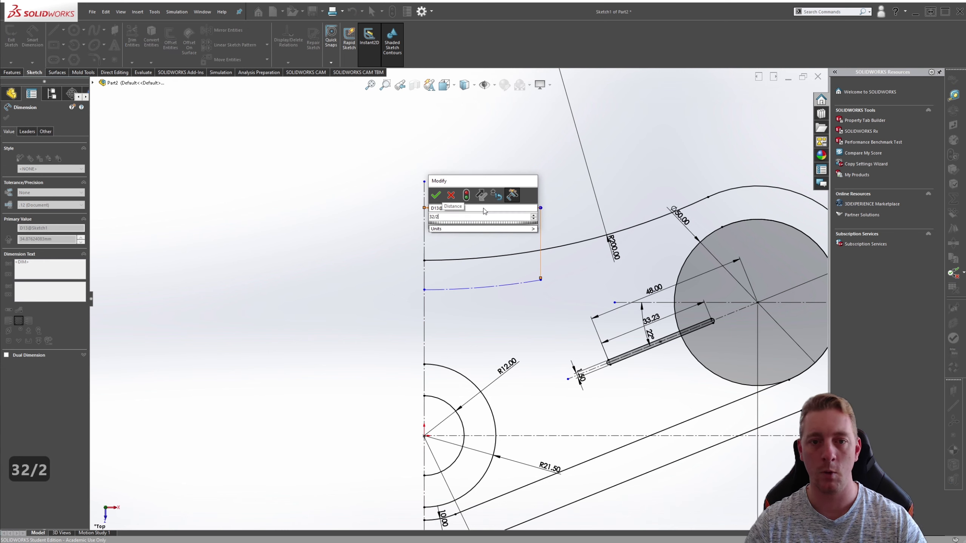
pyautogui.click(437, 197)
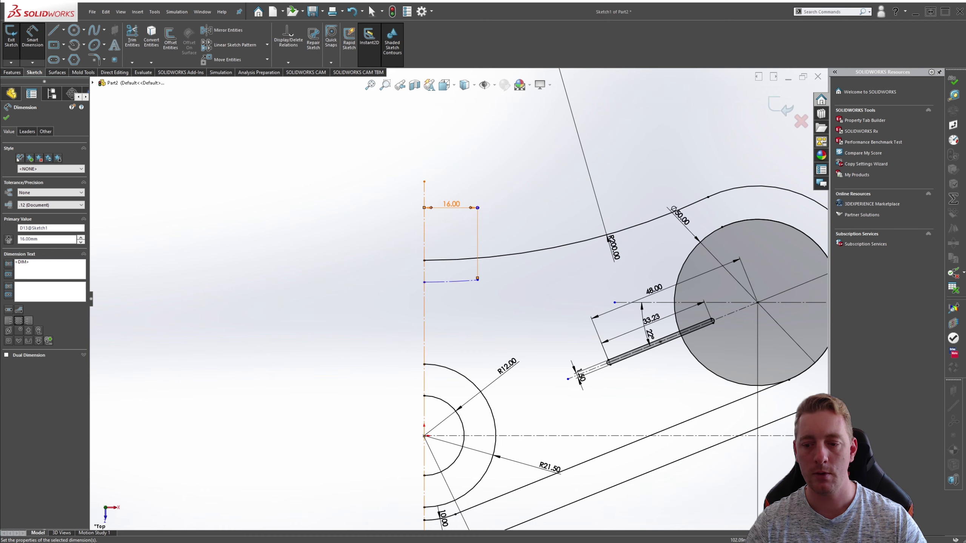
# Check the slot in the CHAL001 drawing and dimension the construction arc's radius with the equation =207+7.5.
pyautogui.hotkey('alt', 'Tab')
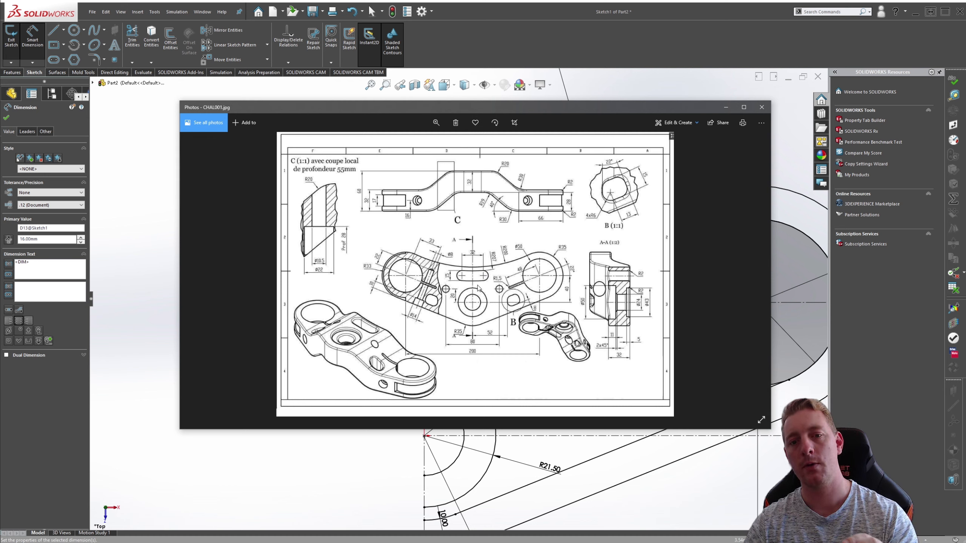
pyautogui.click(694, 29)
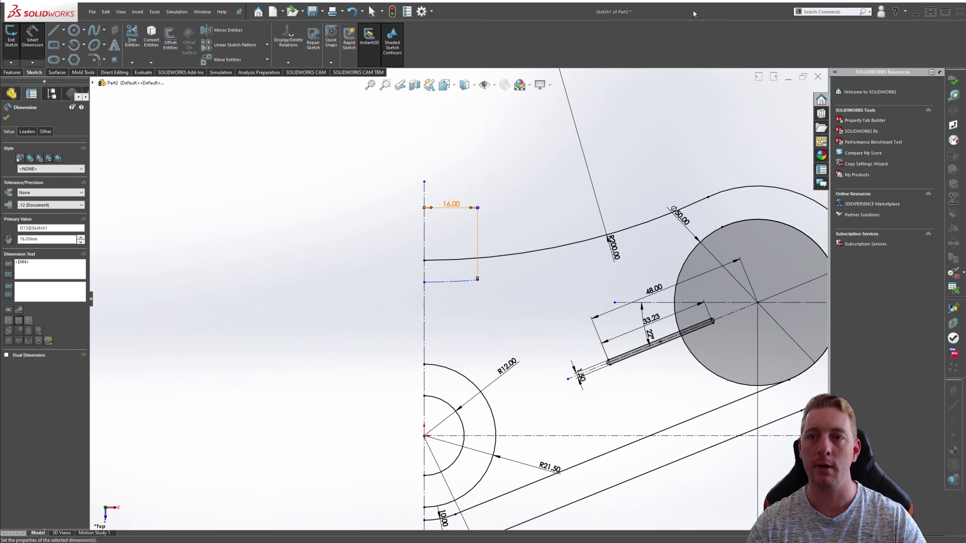
pyautogui.scroll(-3, 468, 301)
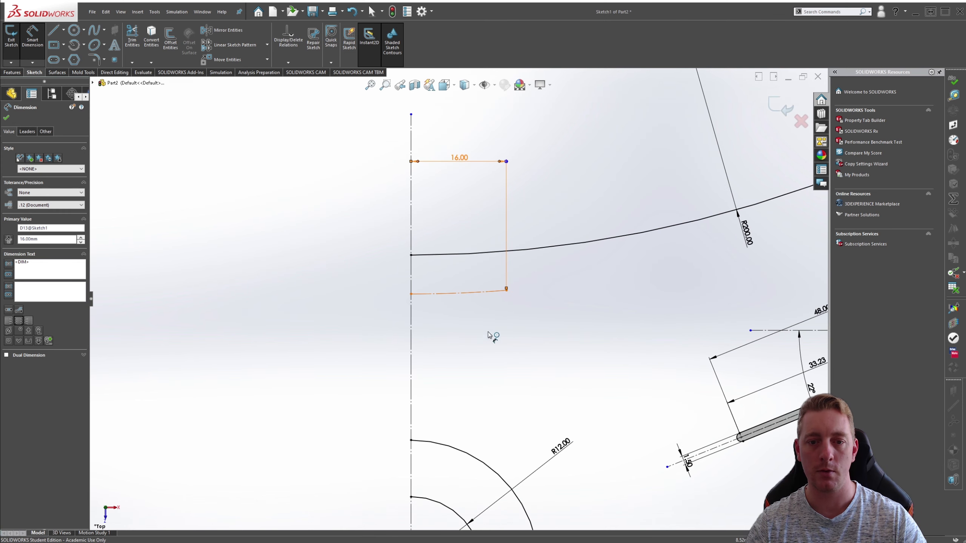
pyautogui.click(467, 293)
pyautogui.click(557, 340)
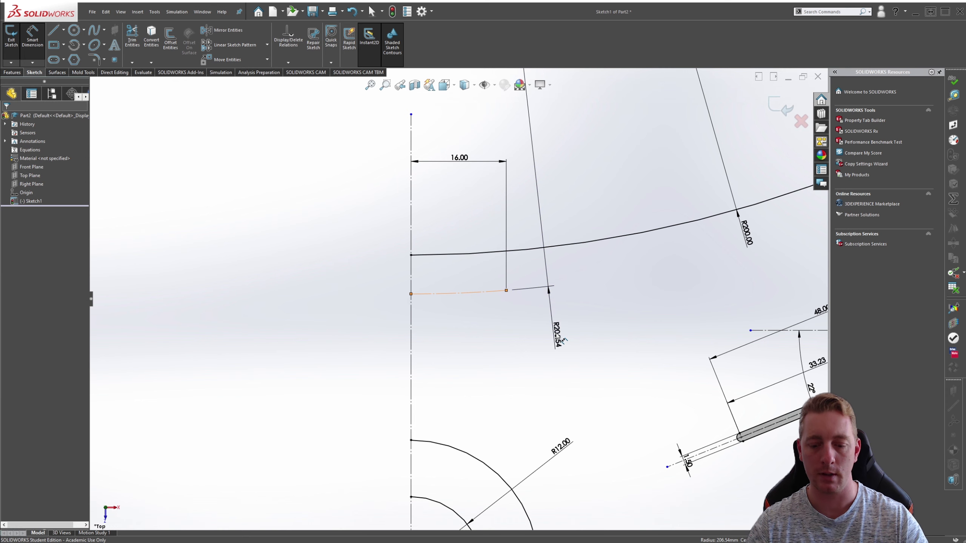
pyautogui.write('=207+')
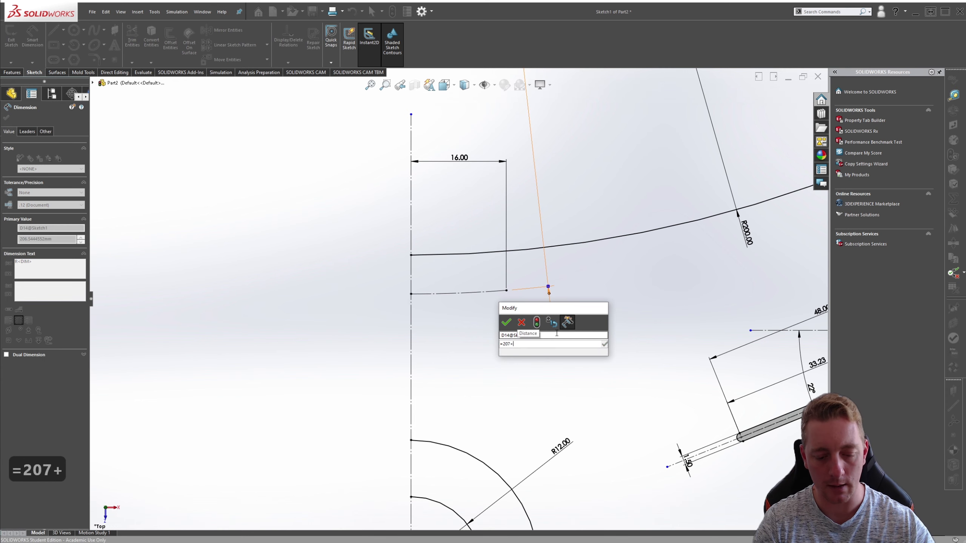
pyautogui.write('7.5')
pyautogui.press('Return')
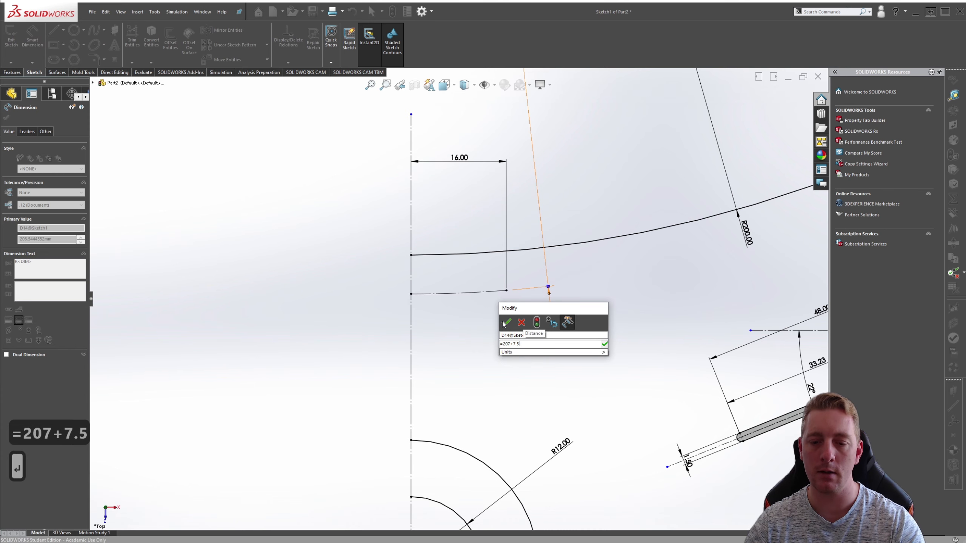
pyautogui.scroll(3, 456, 304)
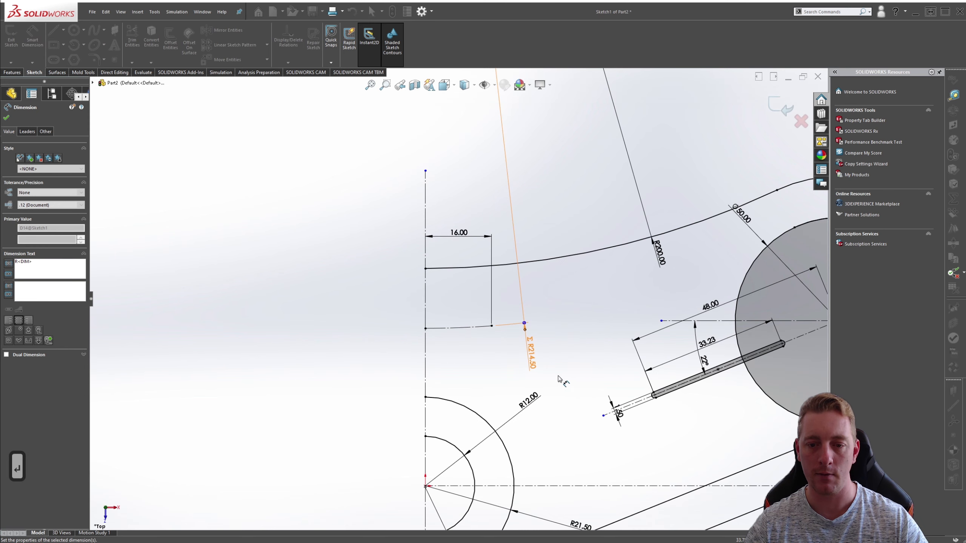
pyautogui.scroll(1, 518, 322)
pyautogui.press('Escape')
pyautogui.press('Escape')
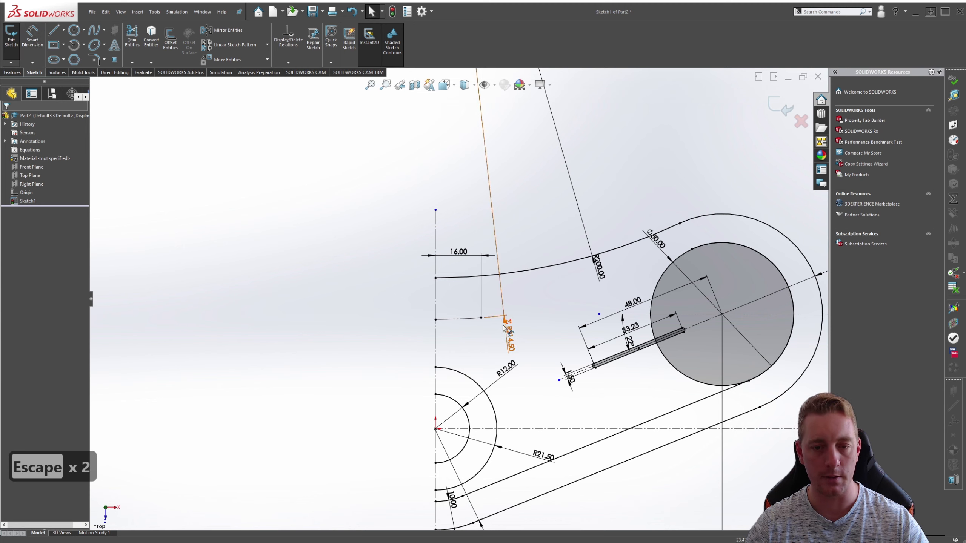
# Offset the construction arc 7.5 mm in both directions with arc end caps to form the curved slot outline.
pyautogui.scroll(-1, 517, 328)
pyautogui.click(170, 40)
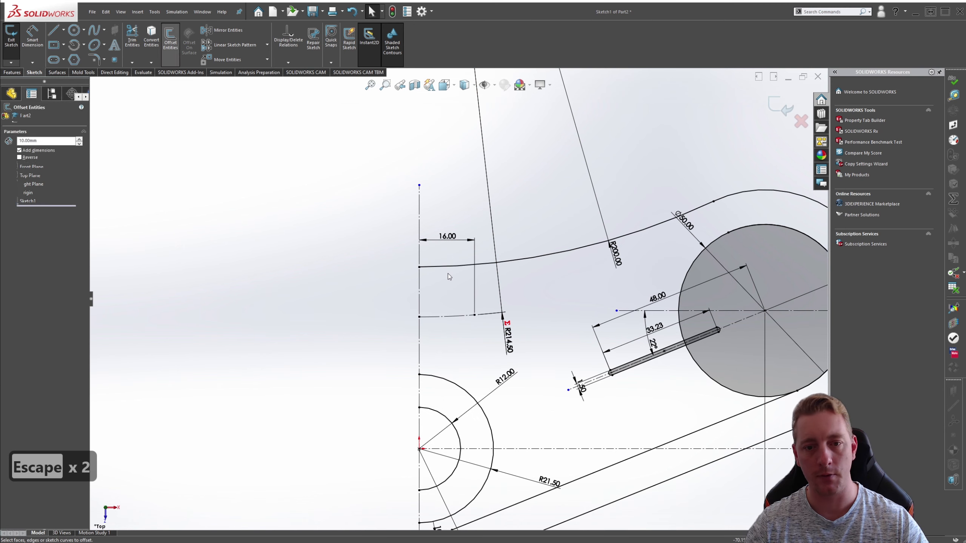
pyautogui.click(445, 316)
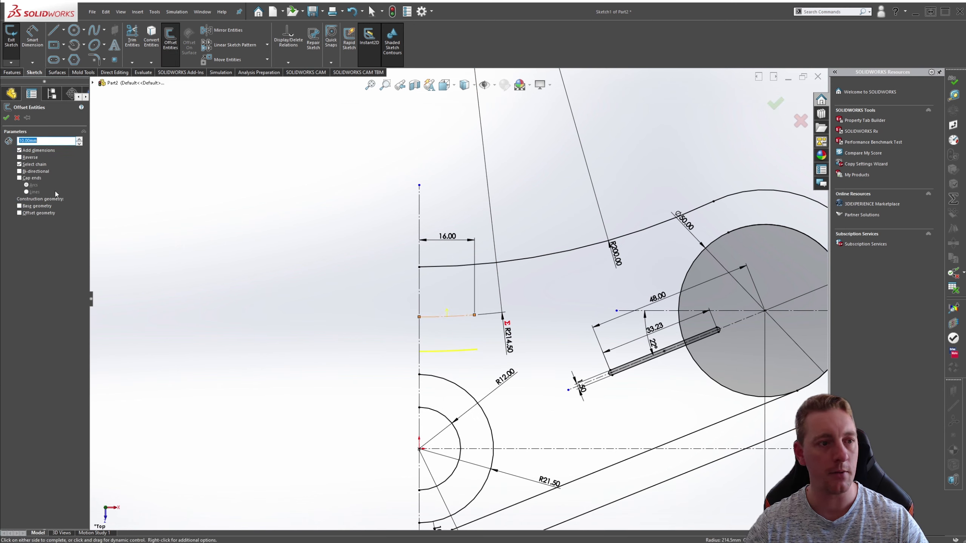
pyautogui.click(19, 172)
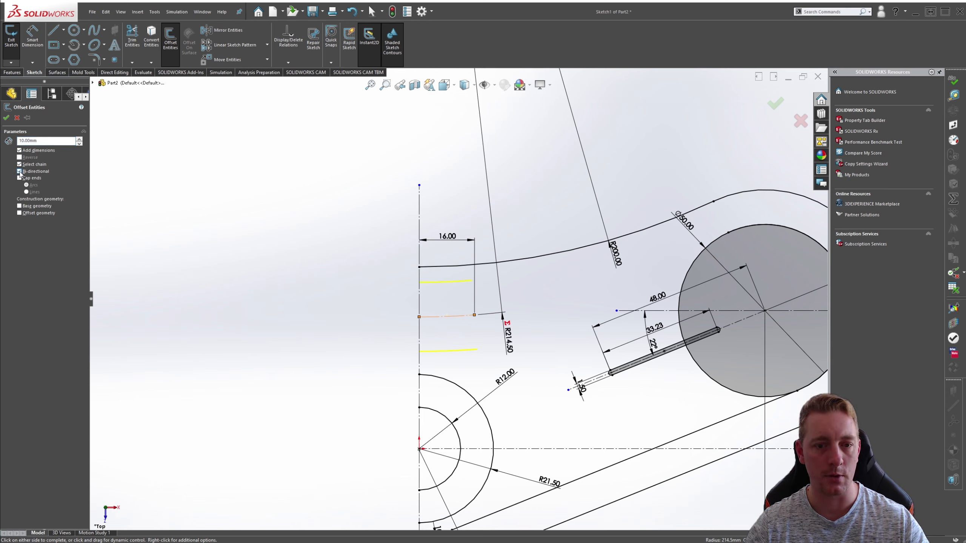
pyautogui.click(39, 140)
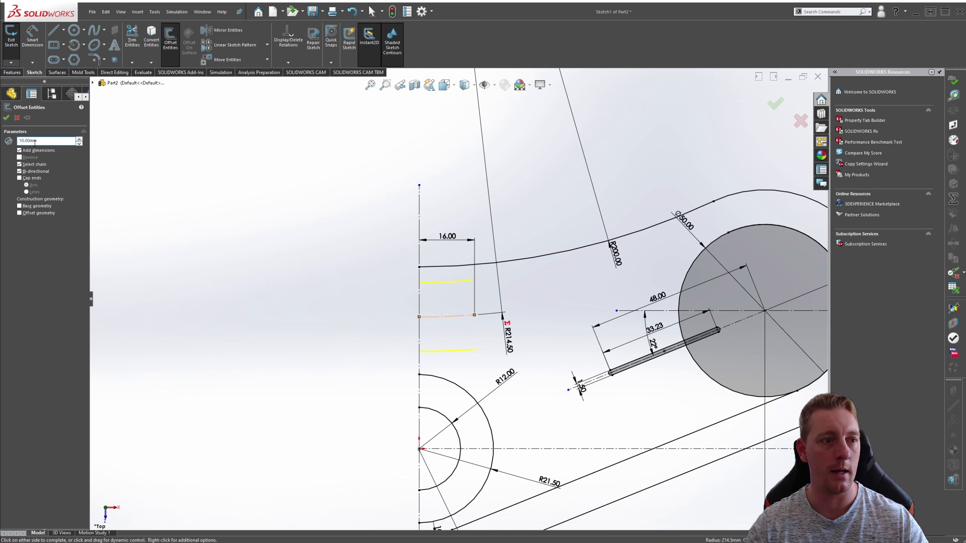
pyautogui.write('7.5')
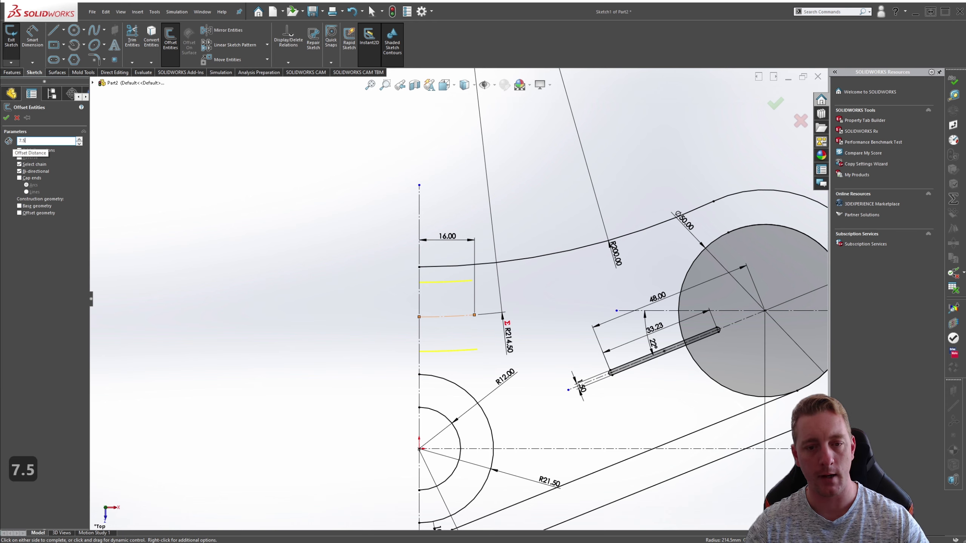
pyautogui.press('Tab')
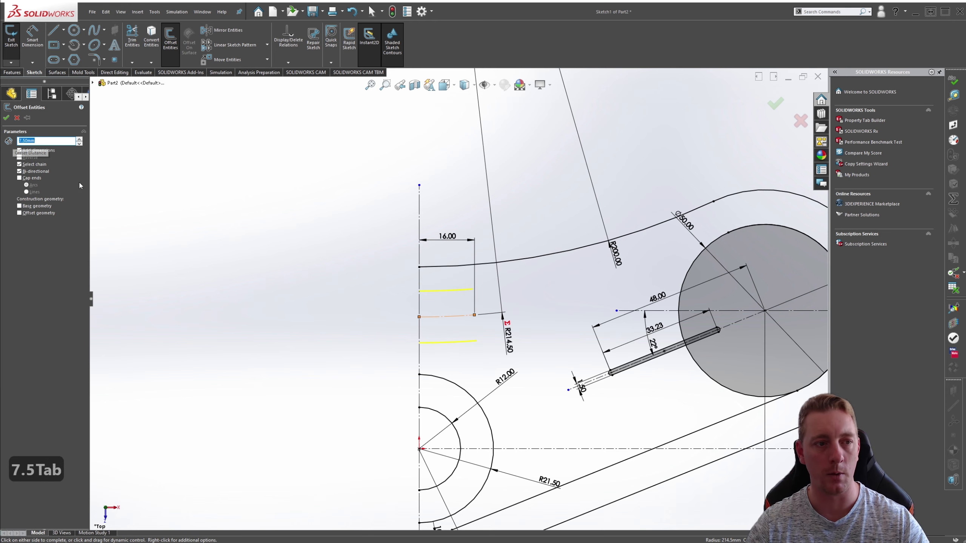
pyautogui.click(19, 178)
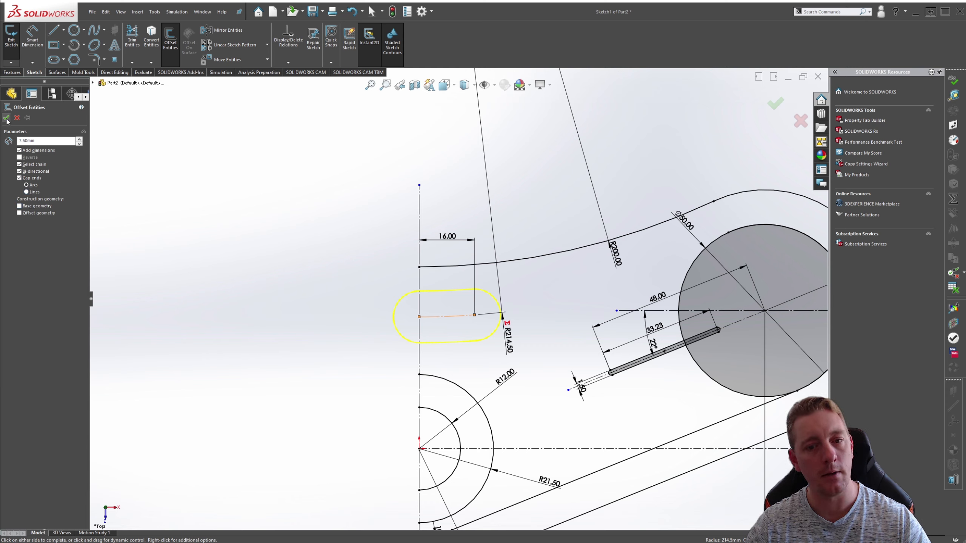
pyautogui.click(7, 118)
pyautogui.press('Escape')
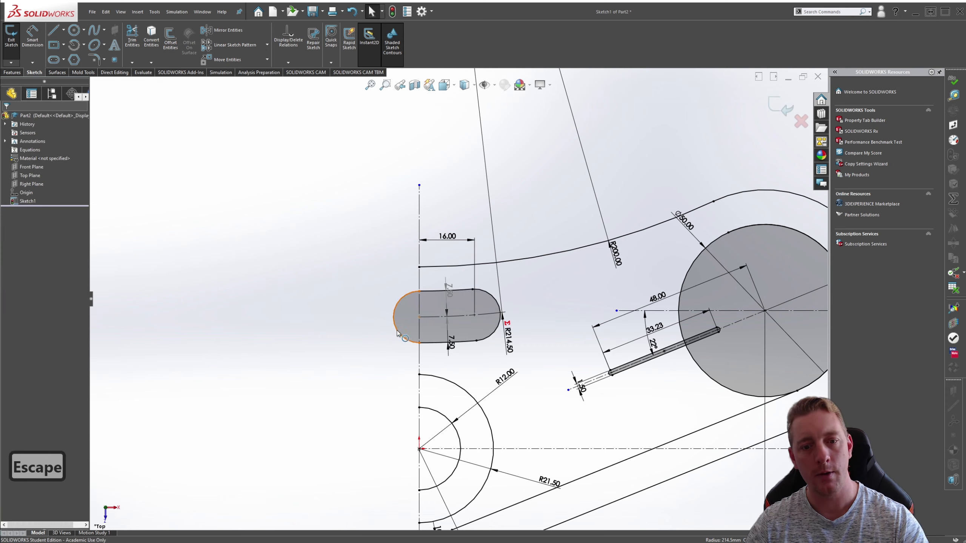
# Delete the slot's end-cap arc that extends past the vertical centerline, outside the half profile.
pyautogui.click(394, 333)
pyautogui.press('Delete')
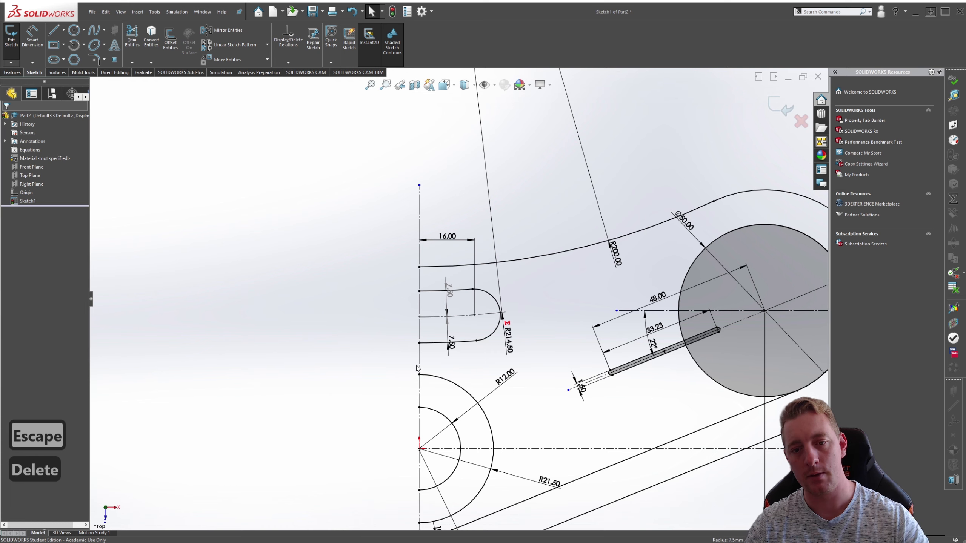
pyautogui.scroll(3, 400, 357)
pyautogui.scroll(-3, 400, 358)
pyautogui.scroll(3, 400, 358)
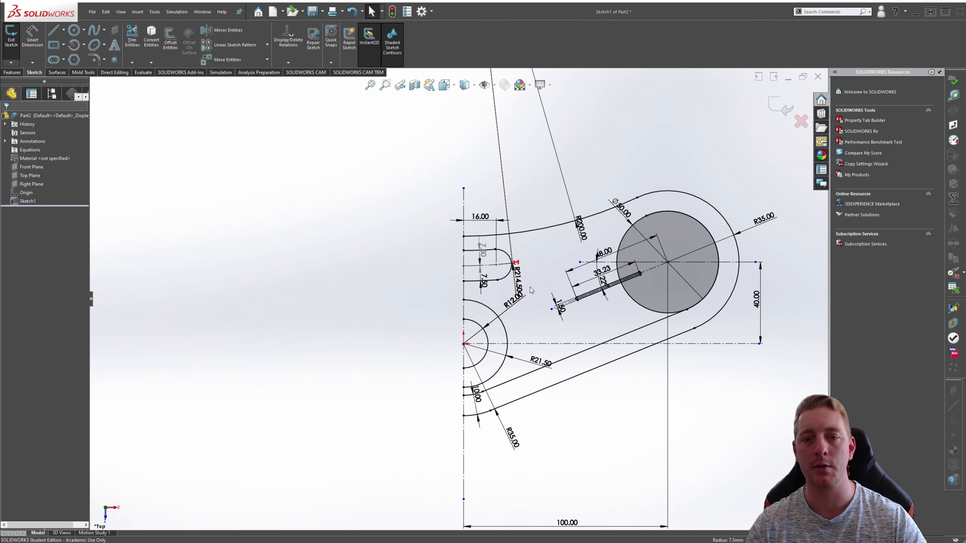
pyautogui.scroll(-4, 529, 286)
pyautogui.scroll(4, 483, 278)
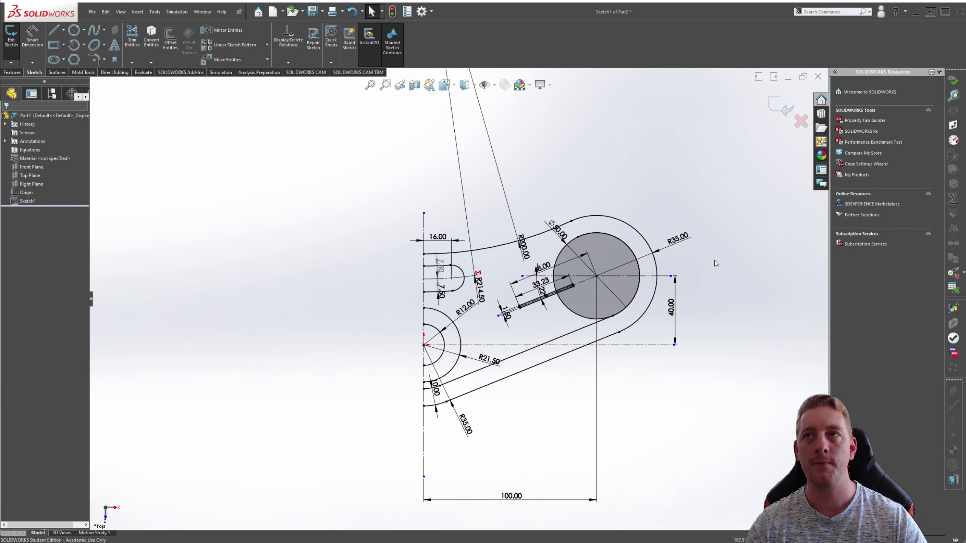
# Consult the reference drawing and sketch a circle of about 4.4 mm radius between the curved slot and the angled slot.
pyautogui.hotkey('alt', 'Tab')
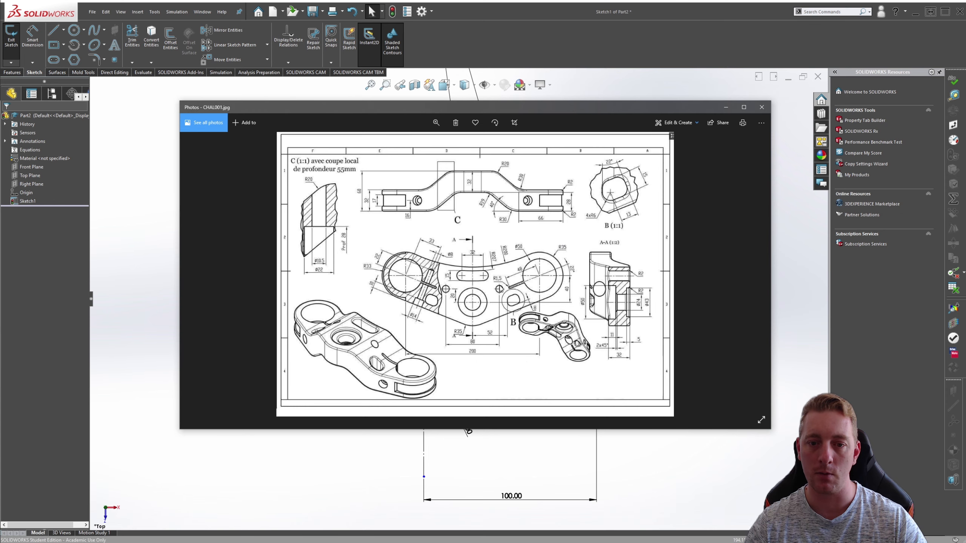
pyautogui.hotkey('alt', 'Tab')
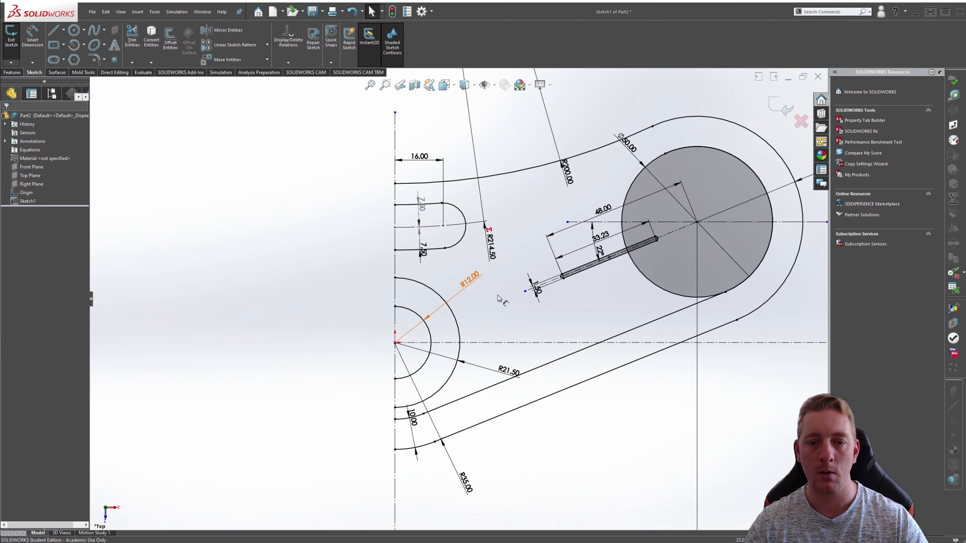
pyautogui.scroll(-1, 499, 298)
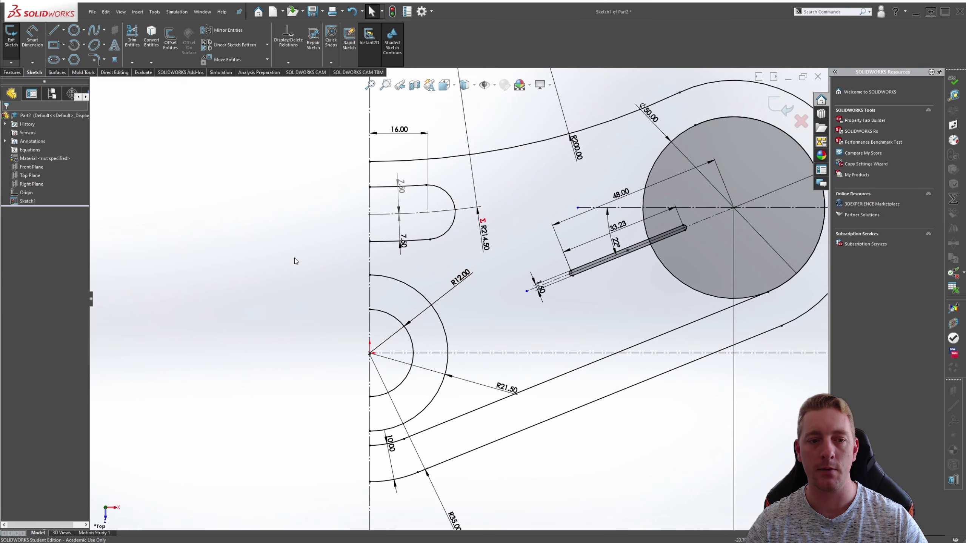
pyautogui.press('s')
pyautogui.click(344, 275)
pyautogui.moveTo(521, 246); pyautogui.dragTo(533, 258)
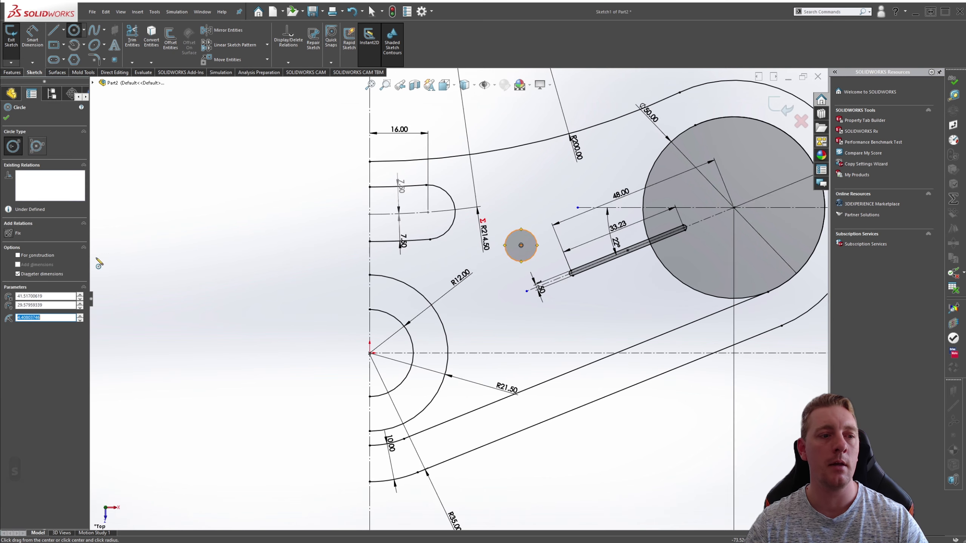
pyautogui.press('Escape')
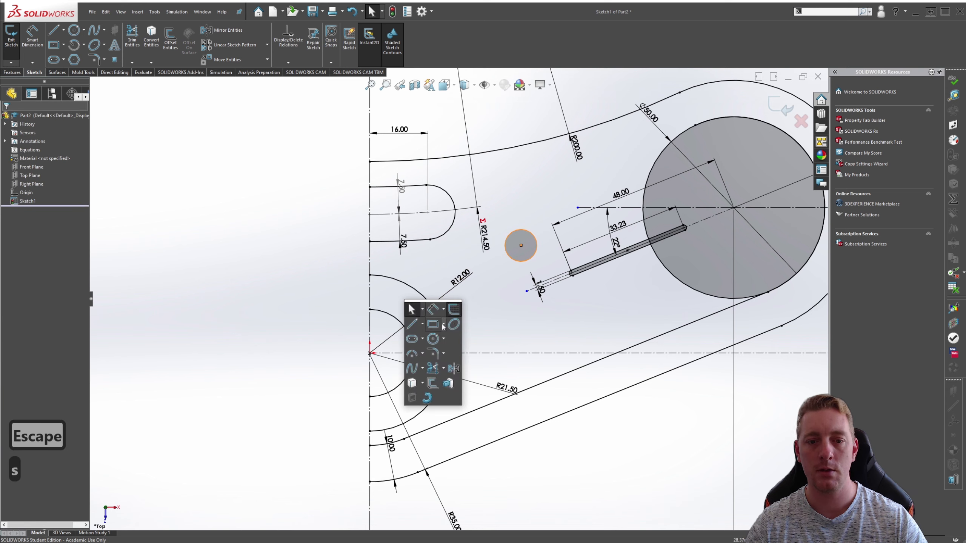
pyautogui.click(434, 312)
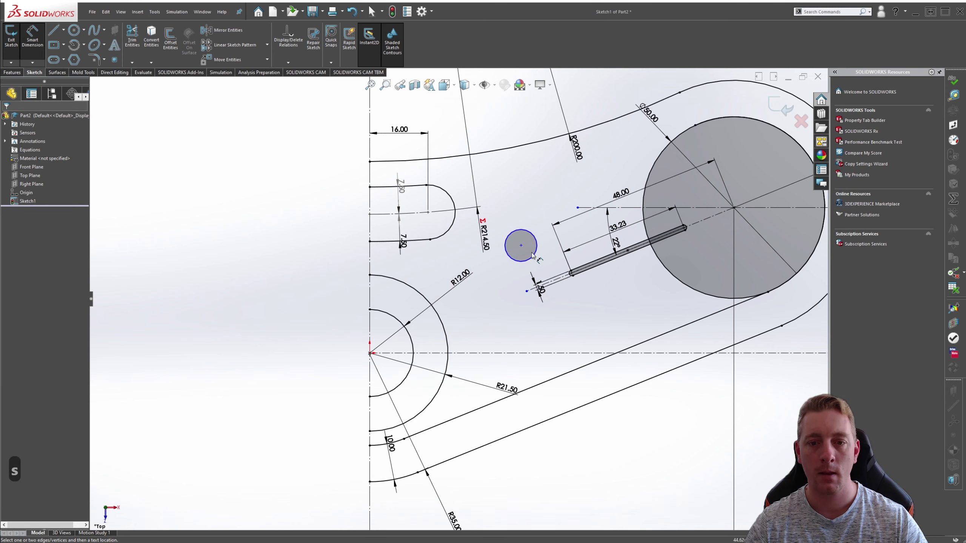
pyautogui.click(521, 245)
pyautogui.press('Escape')
# Dimension the small circle's centre horizontally from the vertical centerline, entering 80/2 as the distance.
pyautogui.press('s')
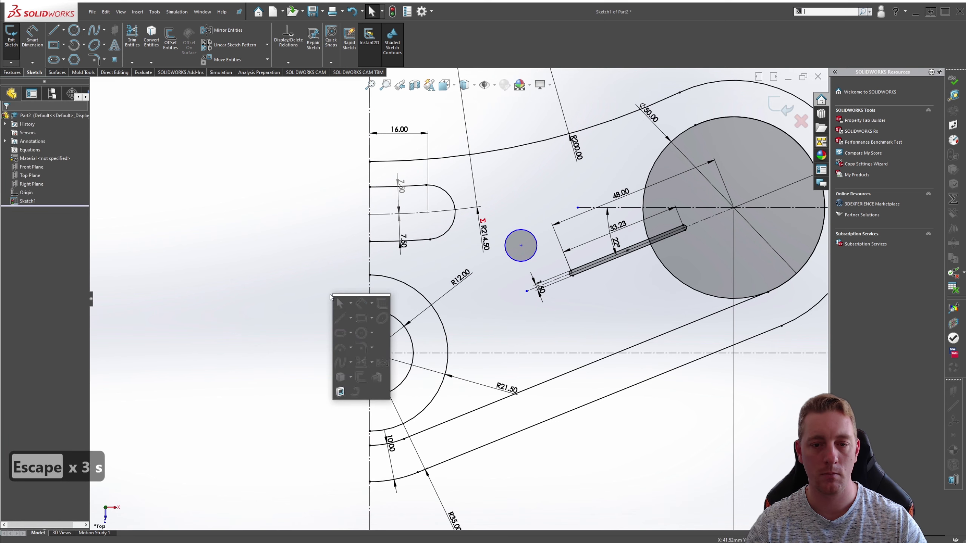
pyautogui.click(368, 297)
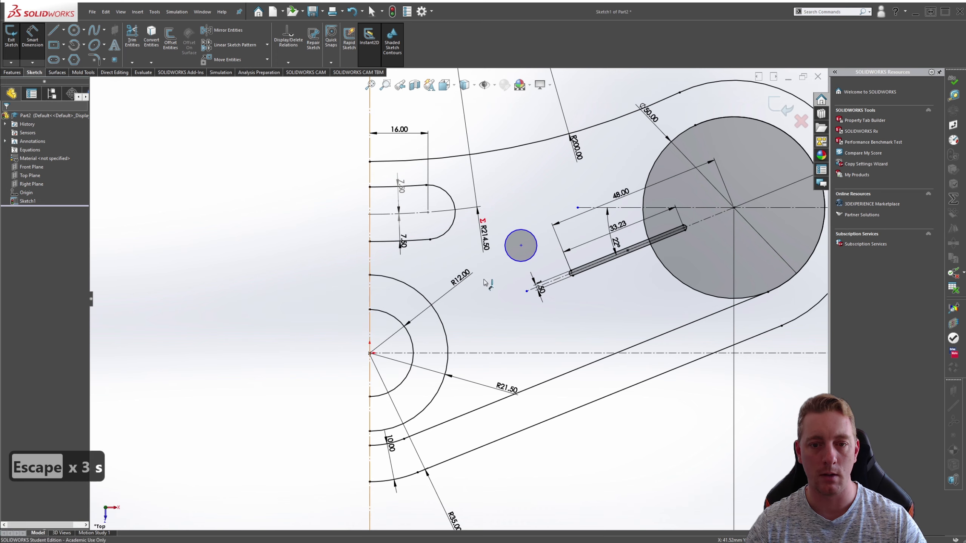
pyautogui.click(521, 246)
pyautogui.click(492, 322)
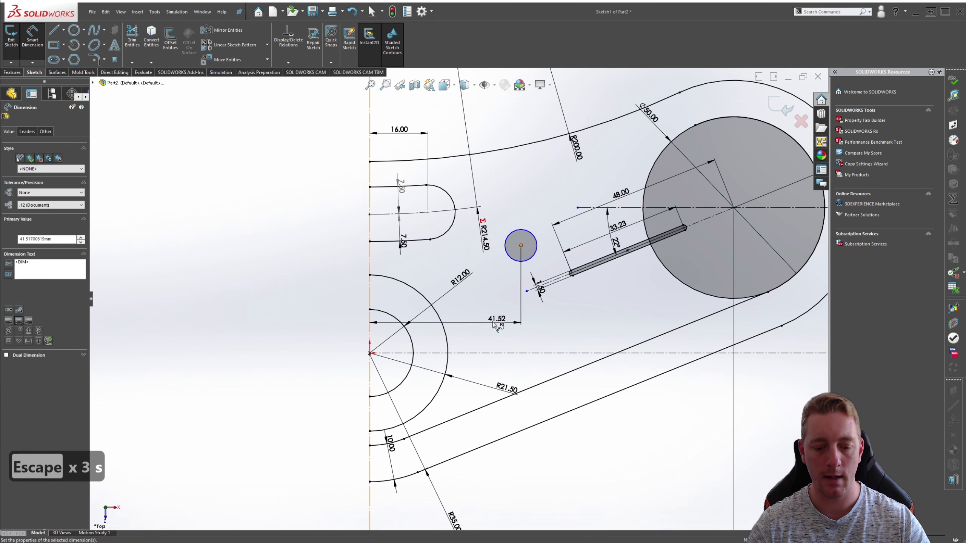
pyautogui.write('80/2')
pyautogui.press('Return')
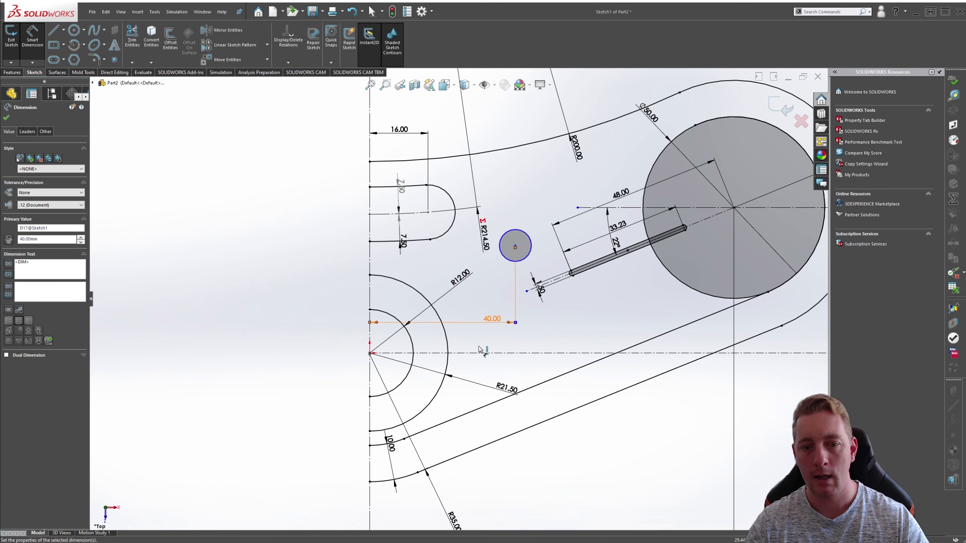
# Dimension the small circle's centre 20 mm vertically from the horizontal centerline.
pyautogui.click(516, 246)
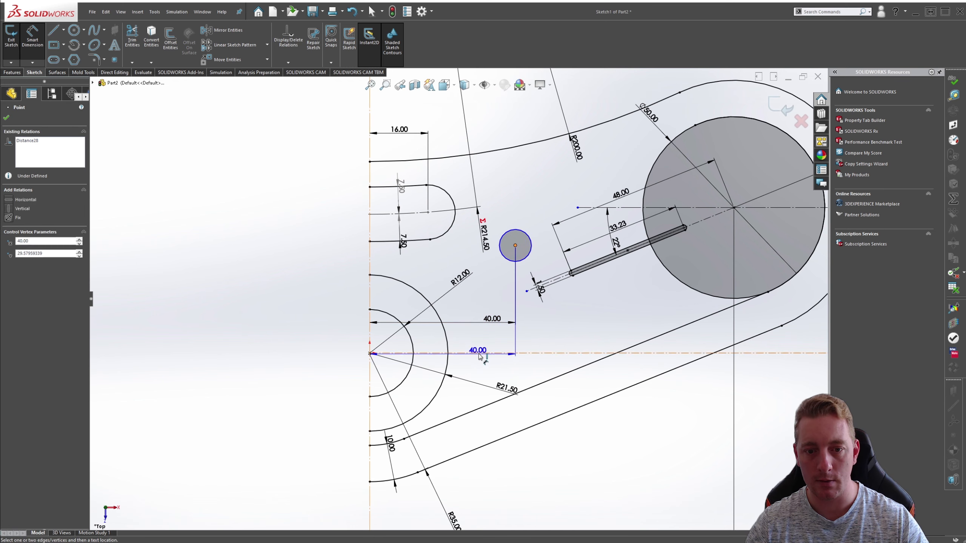
pyautogui.click(481, 354)
pyautogui.click(560, 327)
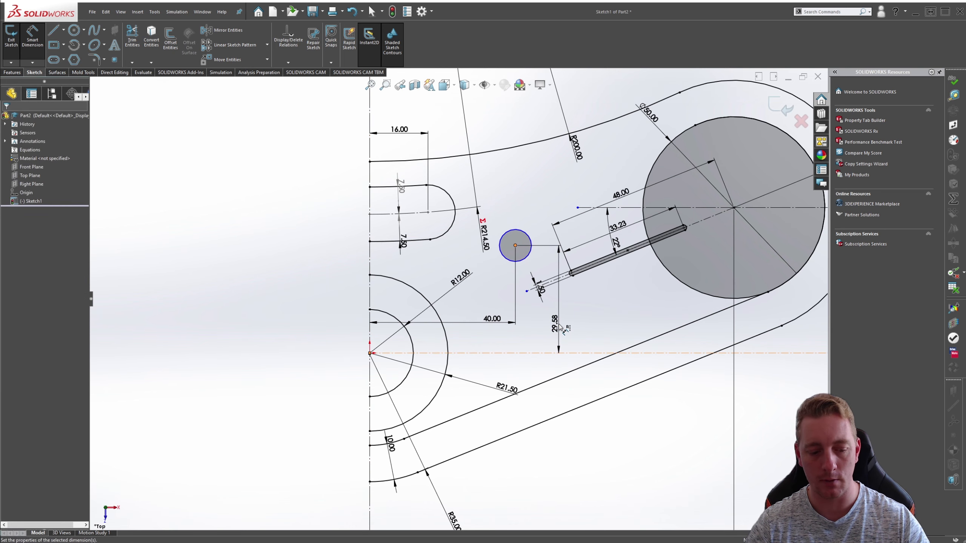
pyautogui.write('20')
pyautogui.press('Return')
pyautogui.press('Escape')
pyautogui.press('Escape')
pyautogui.press('Escape')
# Dimension the small circle between the curved slot and the angled slot to a 10.5 mm diameter.
pyautogui.press('s')
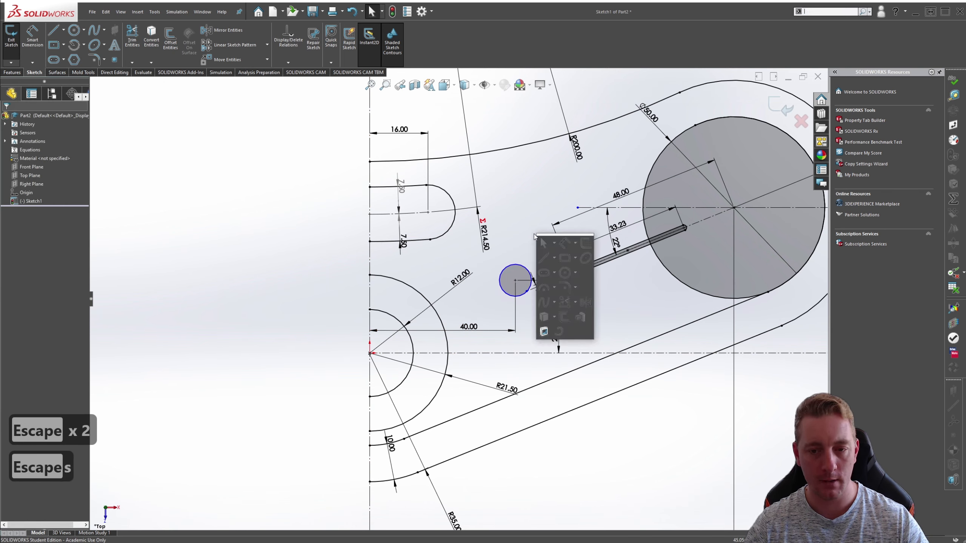
pyautogui.click(553, 247)
pyautogui.click(528, 271)
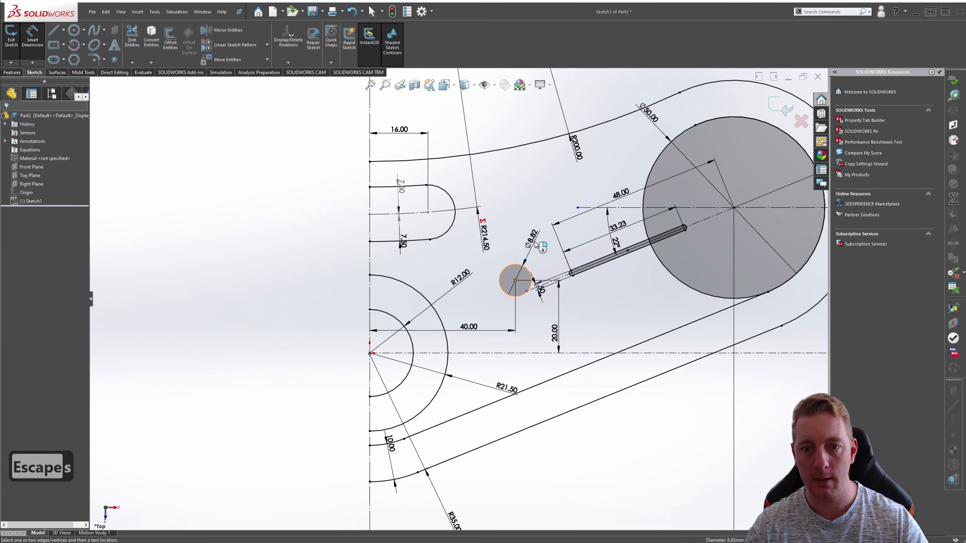
pyautogui.click(535, 244)
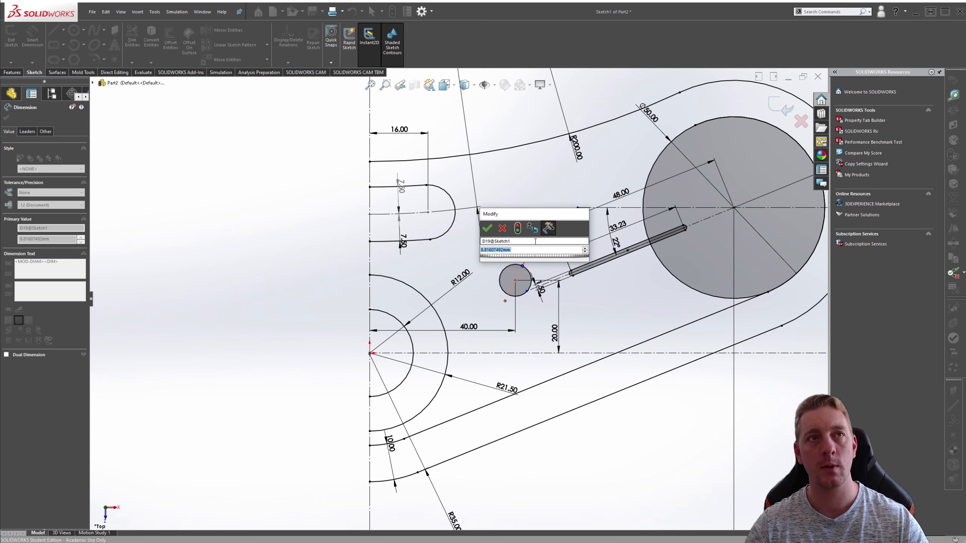
pyautogui.write('10.5')
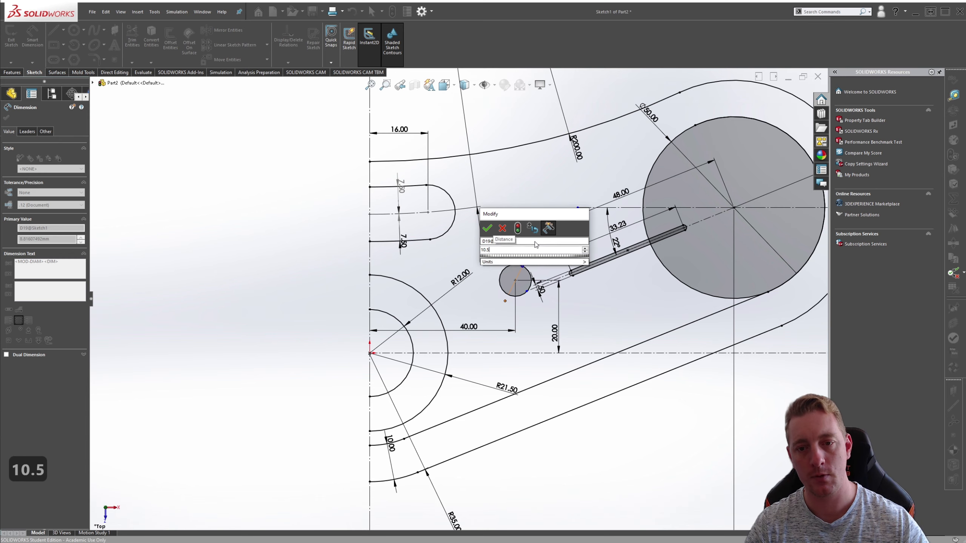
pyautogui.press('Return')
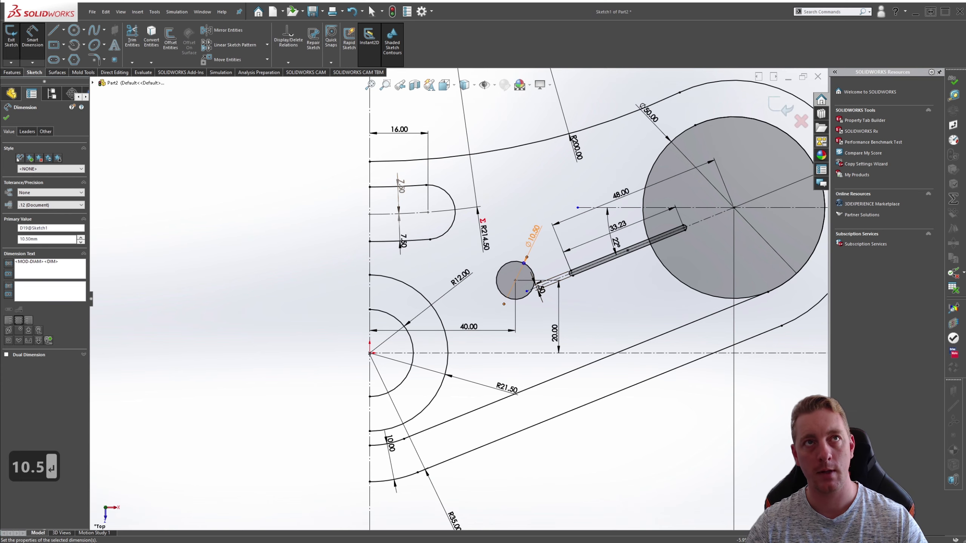
# Consult the CHAL001 drawing and sketch a 22 mm diameter circle concentric with the 10.5 mm hole.
pyautogui.hotkey('alt', 'Tab')
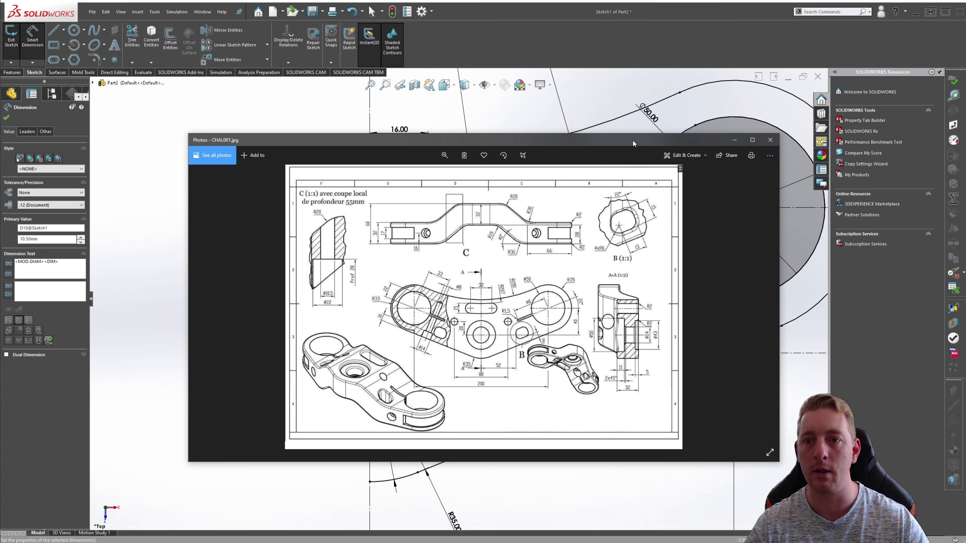
pyautogui.moveTo(634, 142); pyautogui.dragTo(755, 1)
pyautogui.click(273, 375)
pyautogui.press('s')
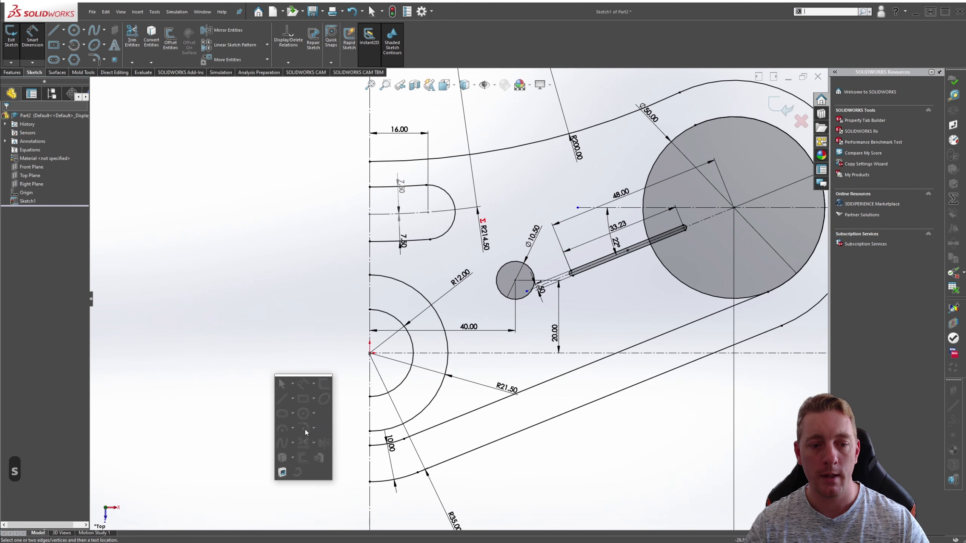
pyautogui.click(305, 414)
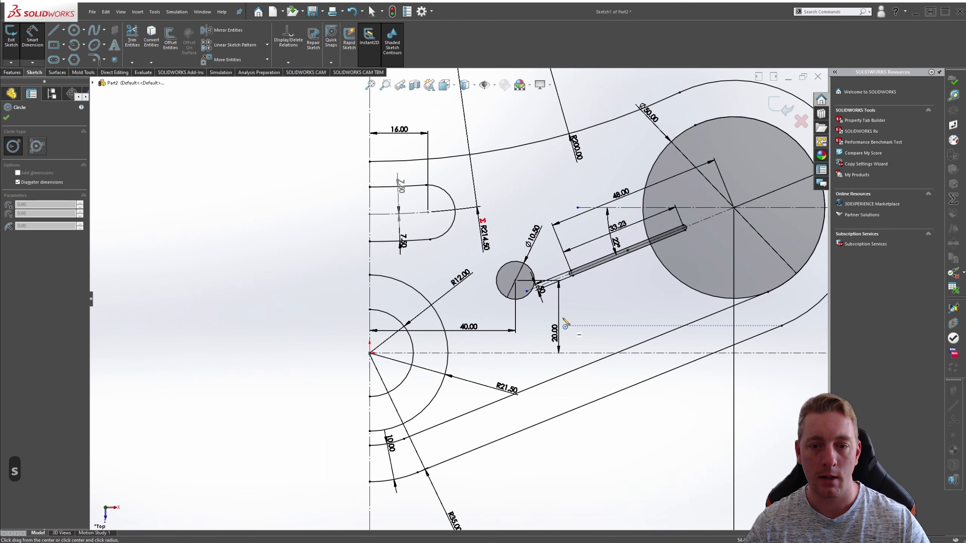
pyautogui.click(516, 280)
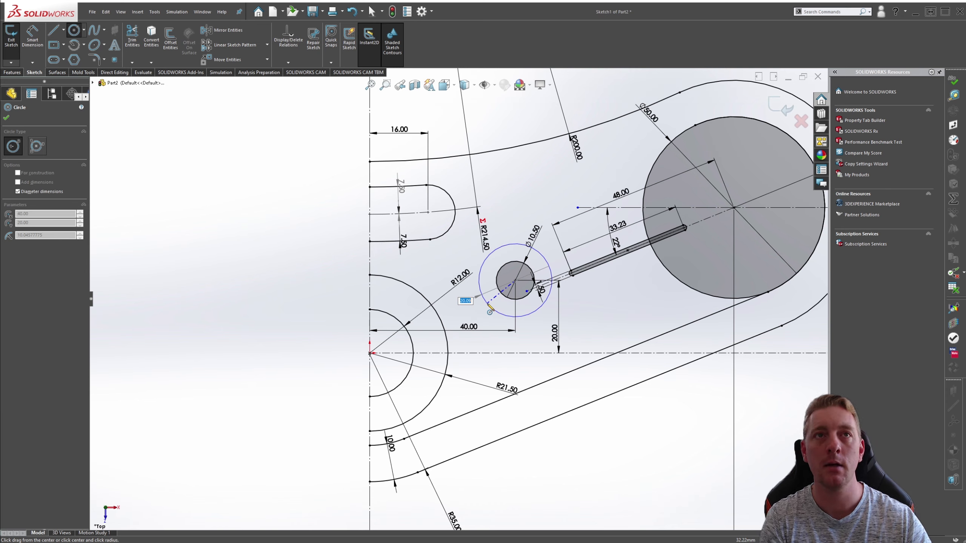
pyautogui.write('22')
pyautogui.press('Return')
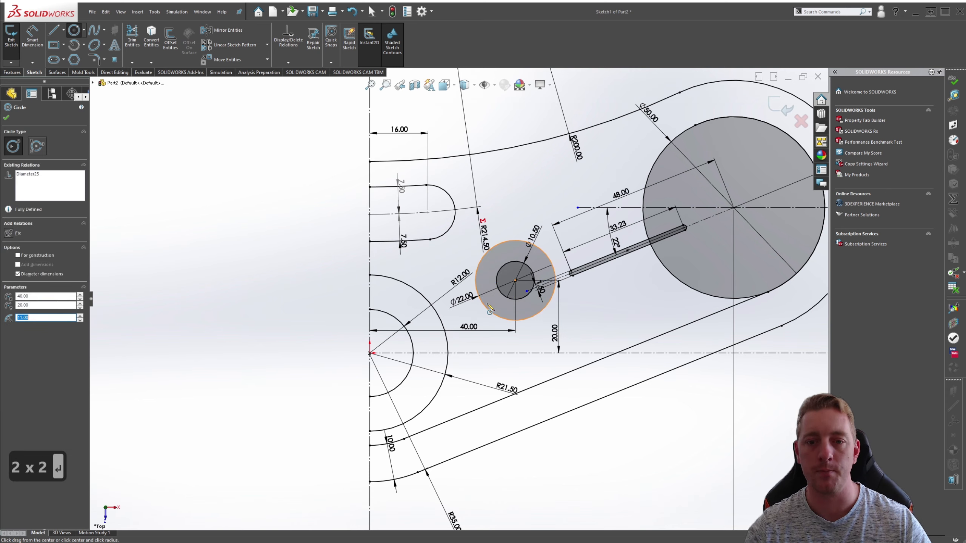
pyautogui.press('Escape')
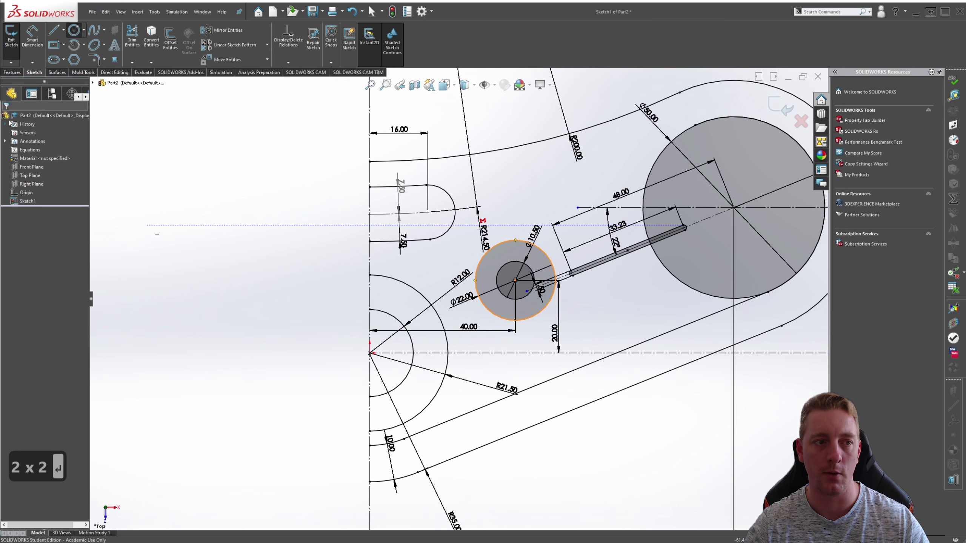
pyautogui.click(287, 280)
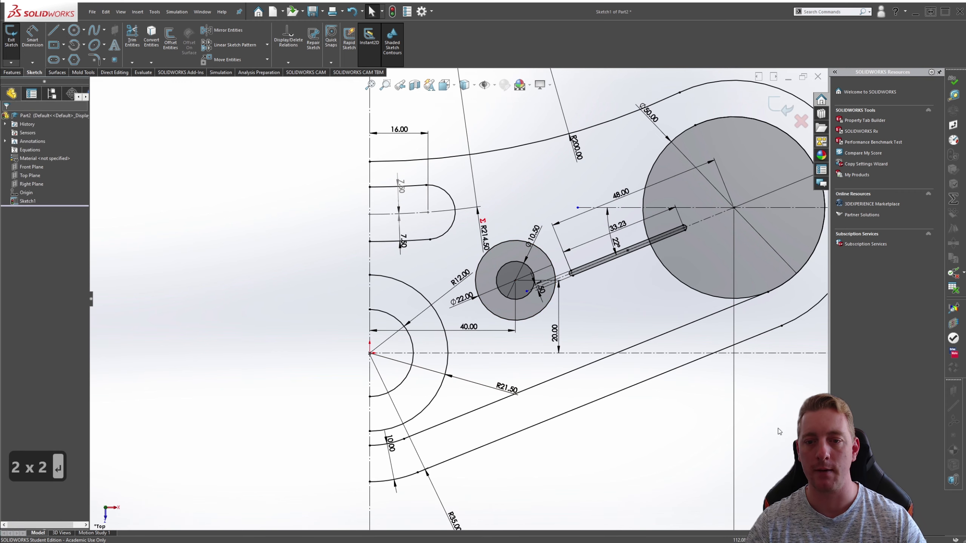
# Delete the inner offset line and its connecting arc along the lower edge of the half profile.
pyautogui.scroll(1, 774, 379)
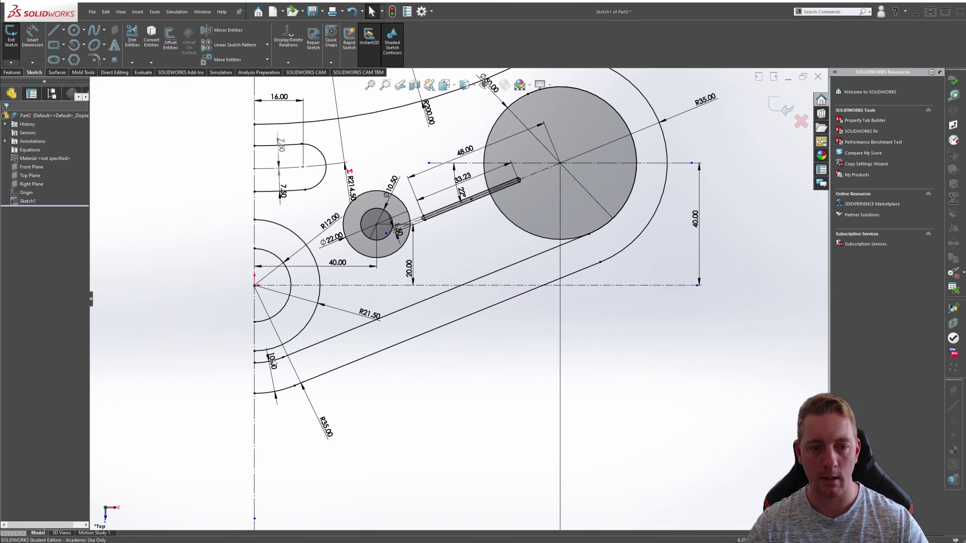
pyautogui.click(406, 308)
pyautogui.press('Delete')
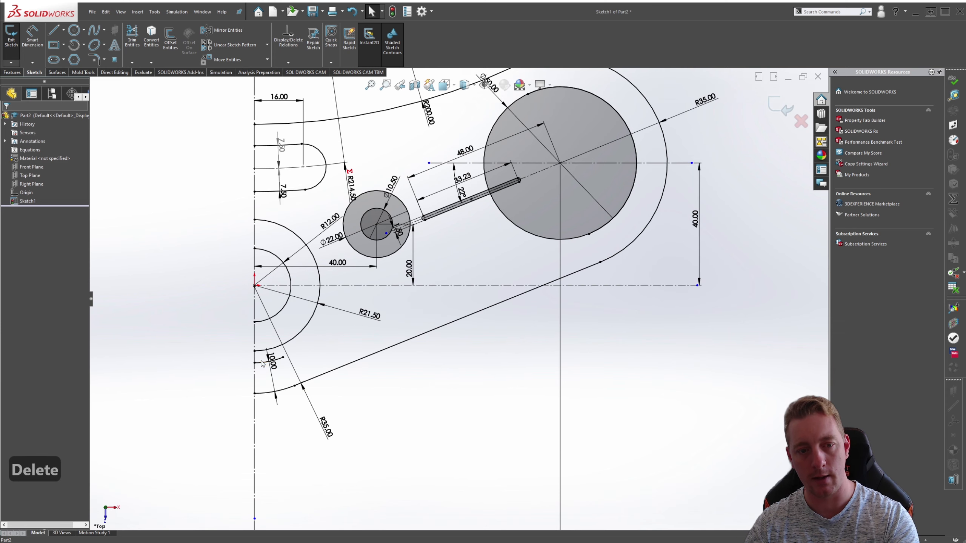
pyautogui.click(261, 364)
pyautogui.press('Delete')
pyautogui.scroll(1, 457, 301)
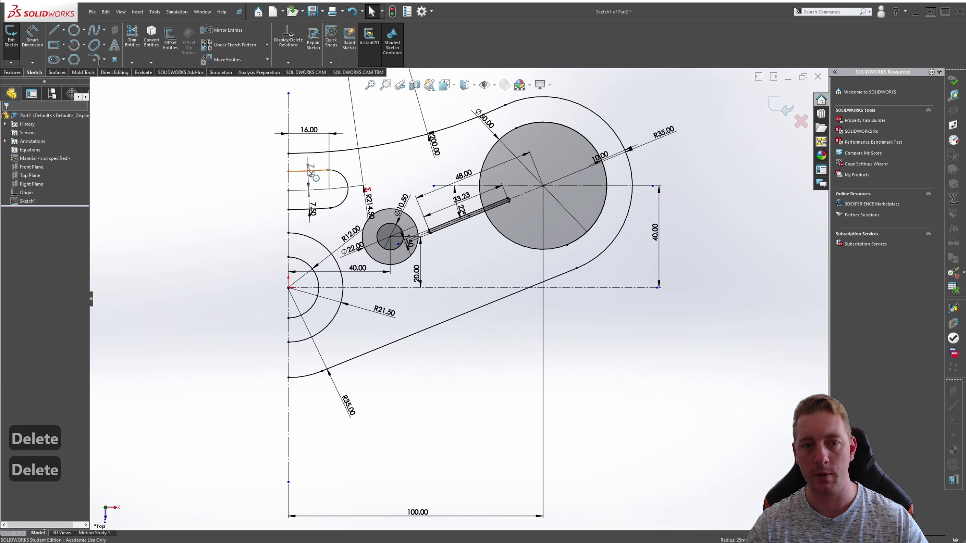
pyautogui.scroll(-1, 656, 299)
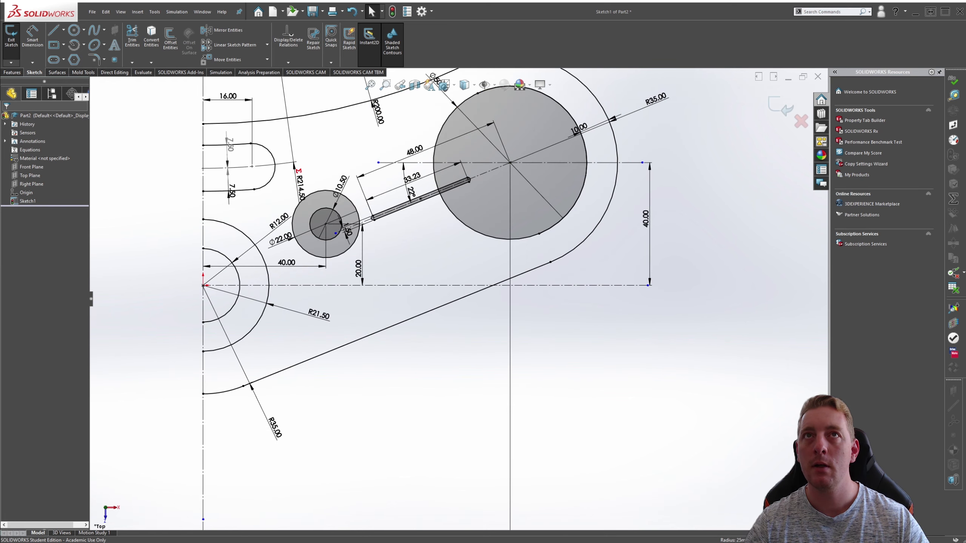
# Check the reference drawing and sketch a vertical line about 20.5 mm long across the horizontal centerline, below the angled slot.
pyautogui.hotkey('alt', 'Tab')
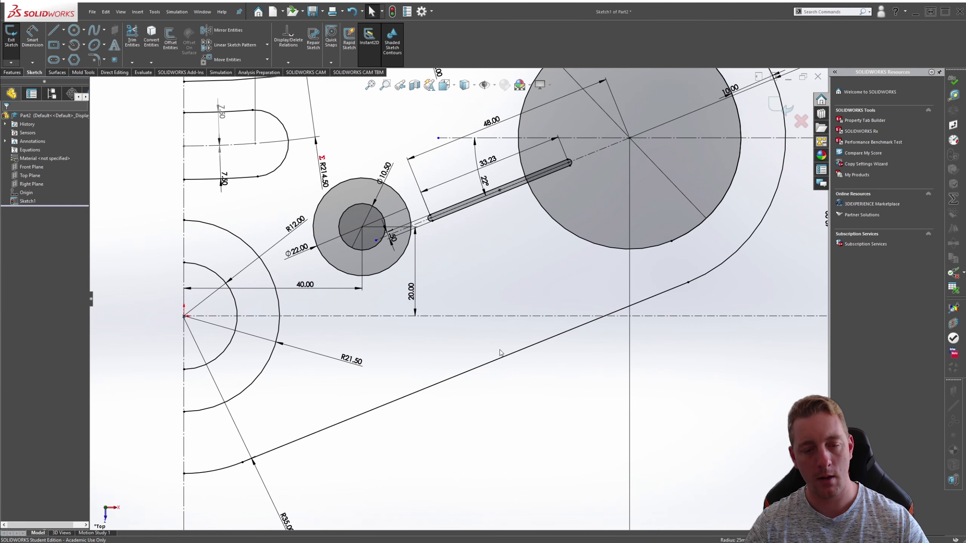
pyautogui.press('s')
pyautogui.click(511, 375)
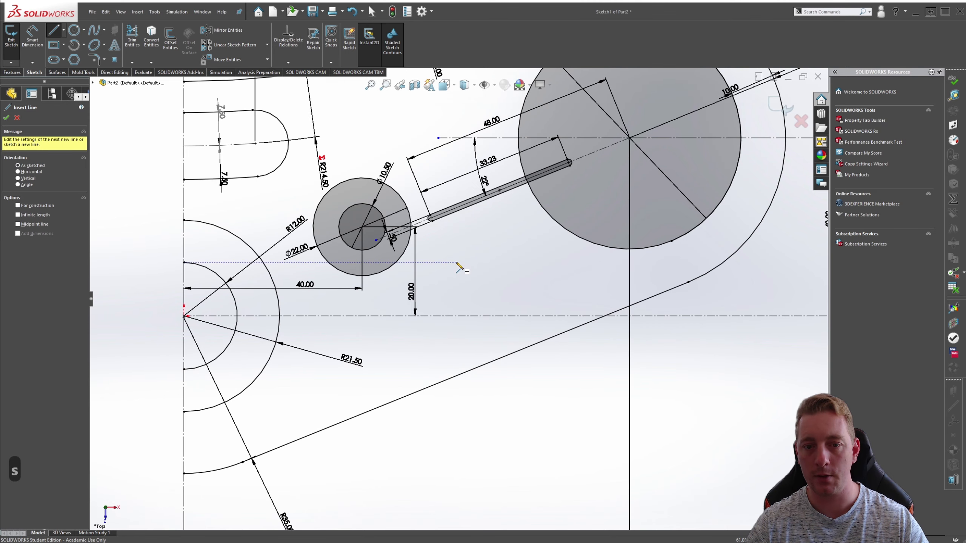
pyautogui.click(455, 262)
pyautogui.click(456, 354)
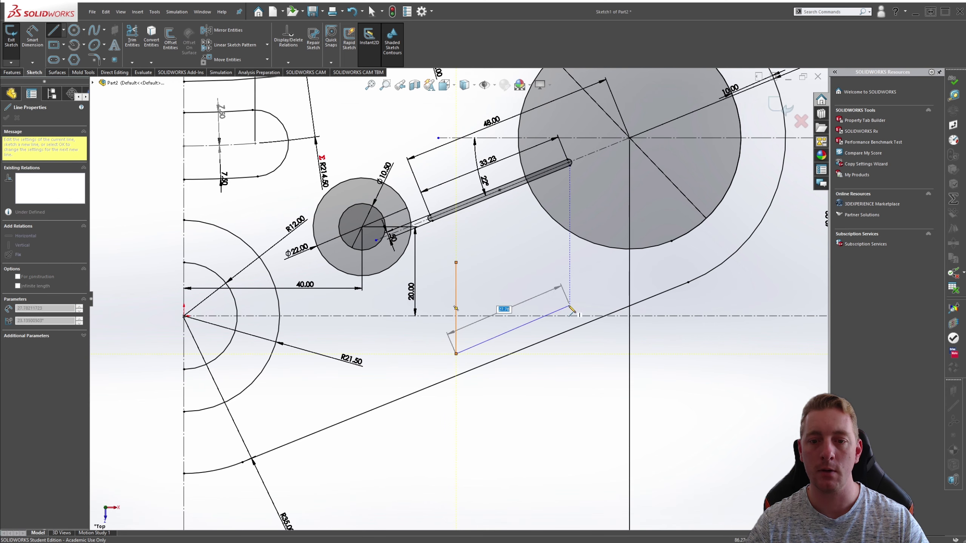
pyautogui.press('Escape')
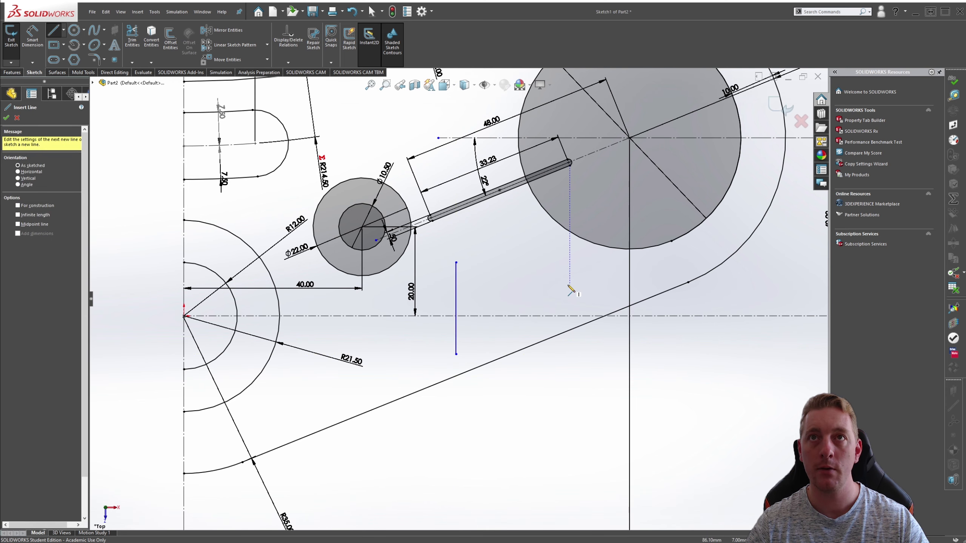
pyautogui.press('Escape')
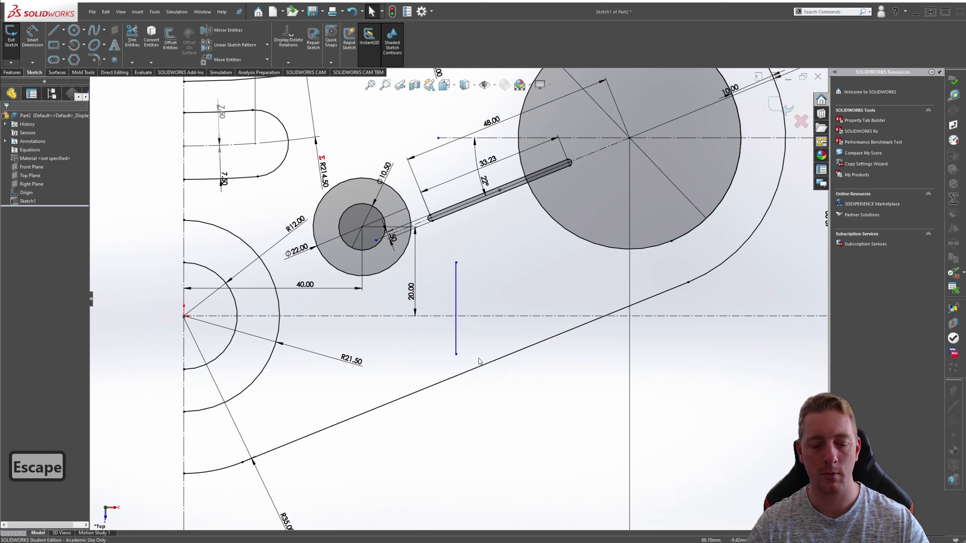
# Complete a closed four-sided outline with three more lines joining the ends of the new vertical line.
pyautogui.press('s')
pyautogui.click(522, 392)
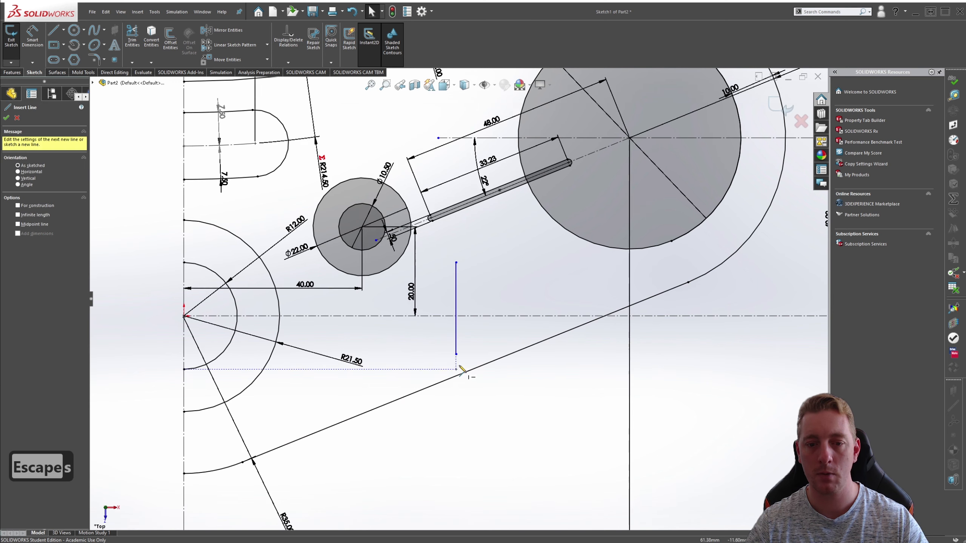
pyautogui.click(456, 354)
pyautogui.click(569, 296)
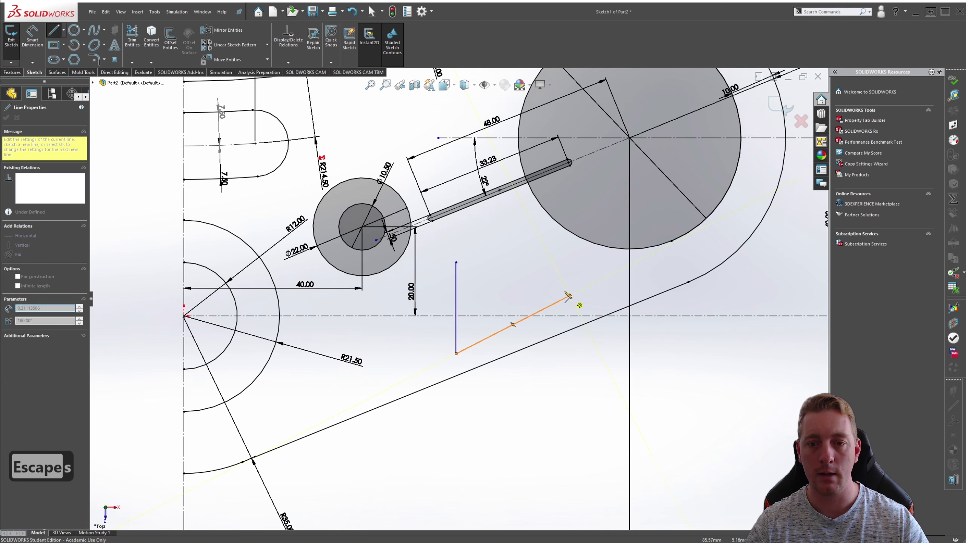
pyautogui.click(529, 241)
pyautogui.click(456, 263)
pyautogui.press('Escape')
pyautogui.press('Escape')
pyautogui.press('Escape')
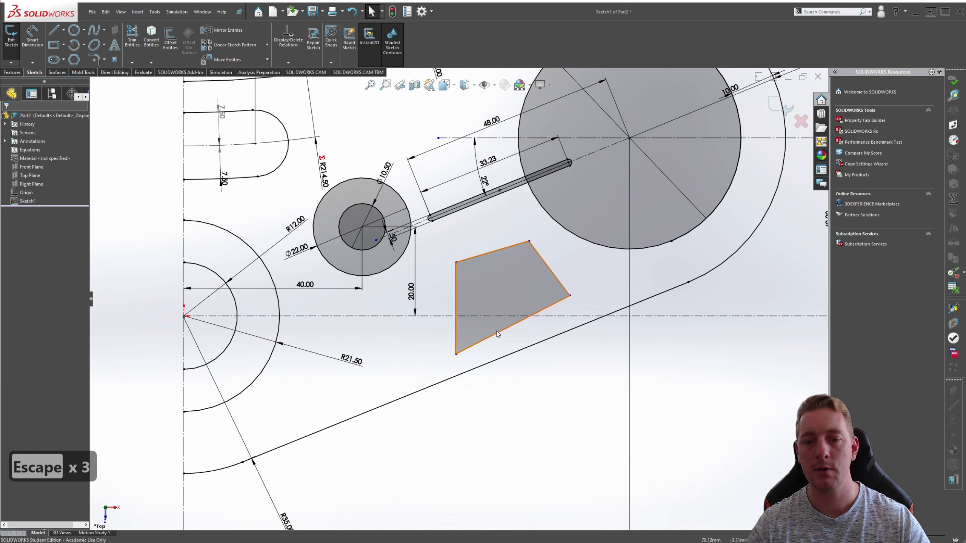
# Make the four-sided outline's lower line parallel to the slanted outer edge of the half profile.
pyautogui.click(508, 328)
pyautogui.keyDown('ctrl'); pyautogui.click(519, 354); pyautogui.keyUp('ctrl')
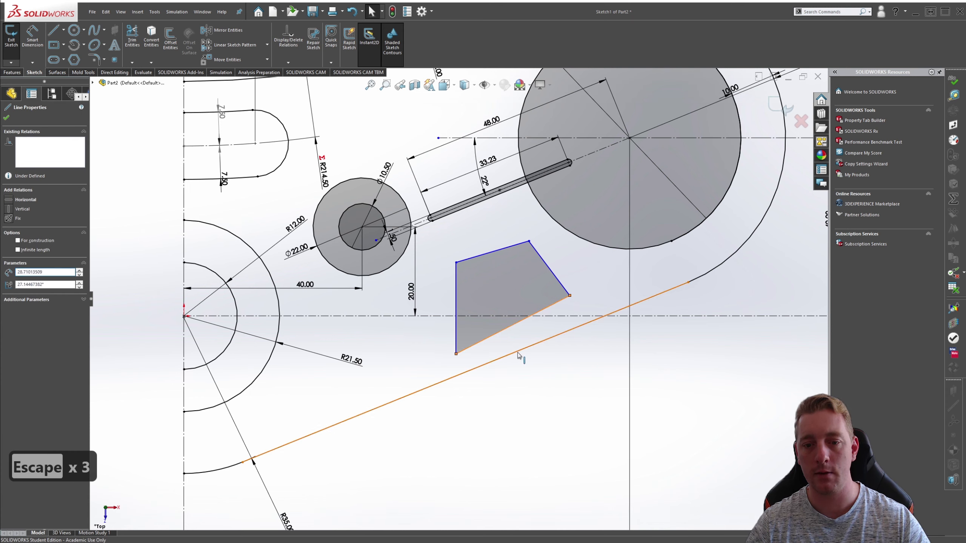
pyautogui.click(588, 319)
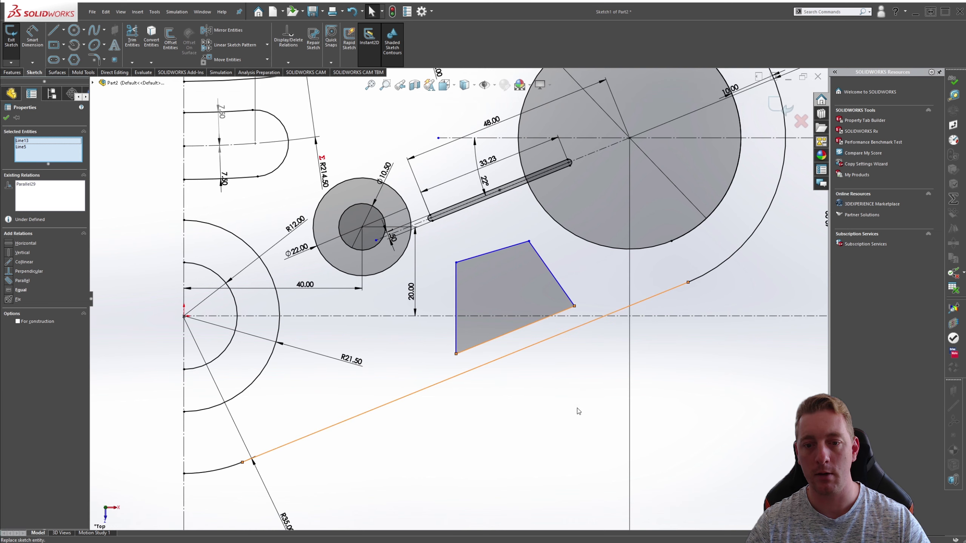
# Make the four-sided outline's upper line parallel to its lower line.
pyautogui.click(456, 285)
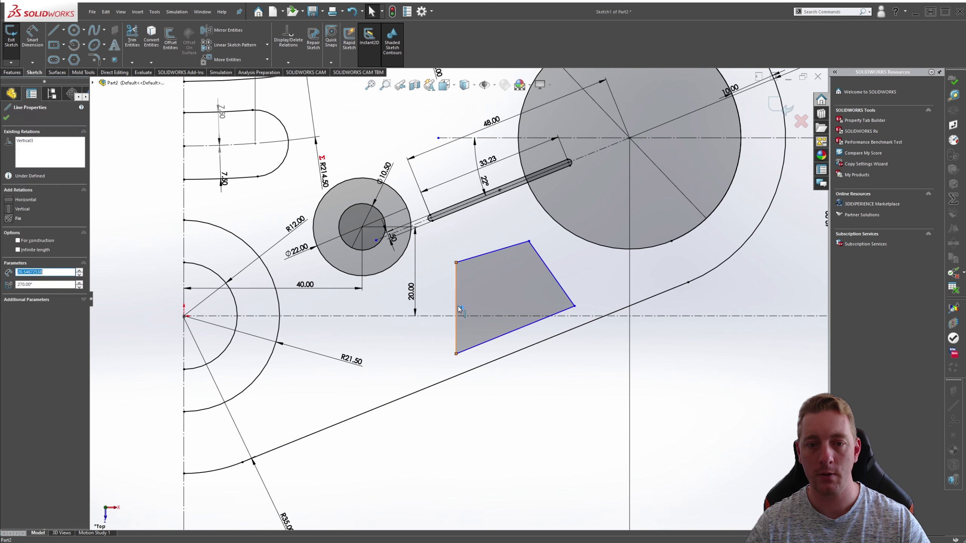
pyautogui.click(606, 377)
pyautogui.click(495, 253)
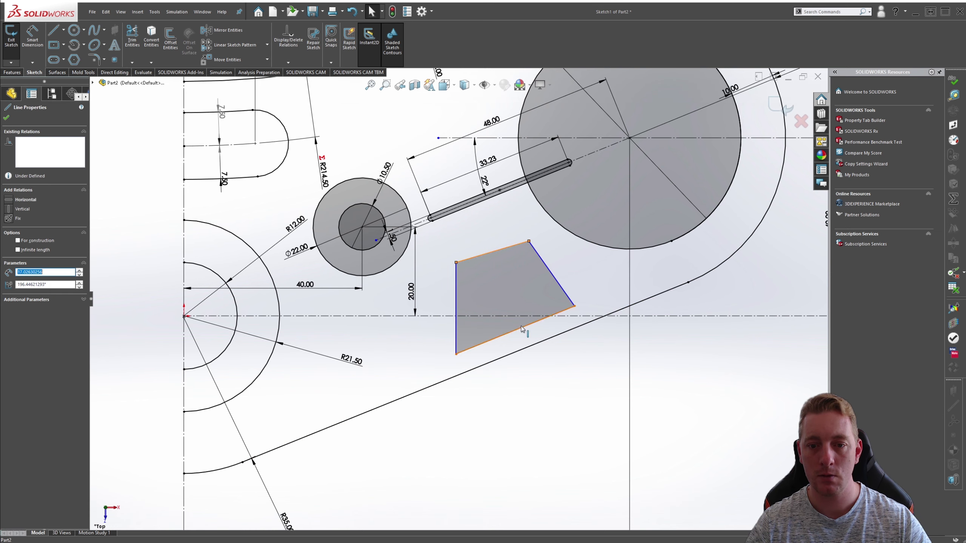
pyautogui.keyDown('ctrl'); pyautogui.click(567, 312); pyautogui.keyUp('ctrl')
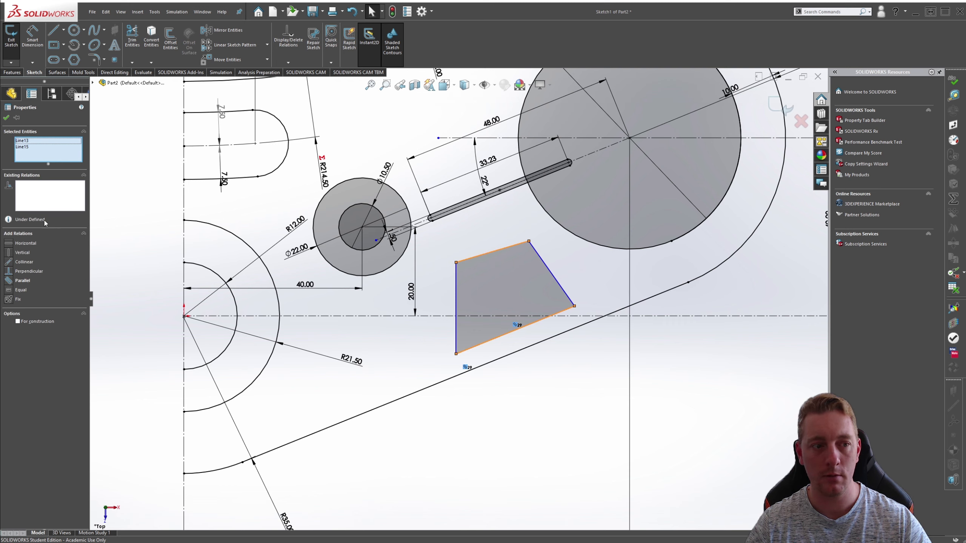
pyautogui.click(23, 280)
pyautogui.click(558, 373)
# Dimension the angle between the outline's vertical line and its opposite slanted side as 22°.
pyautogui.press('s')
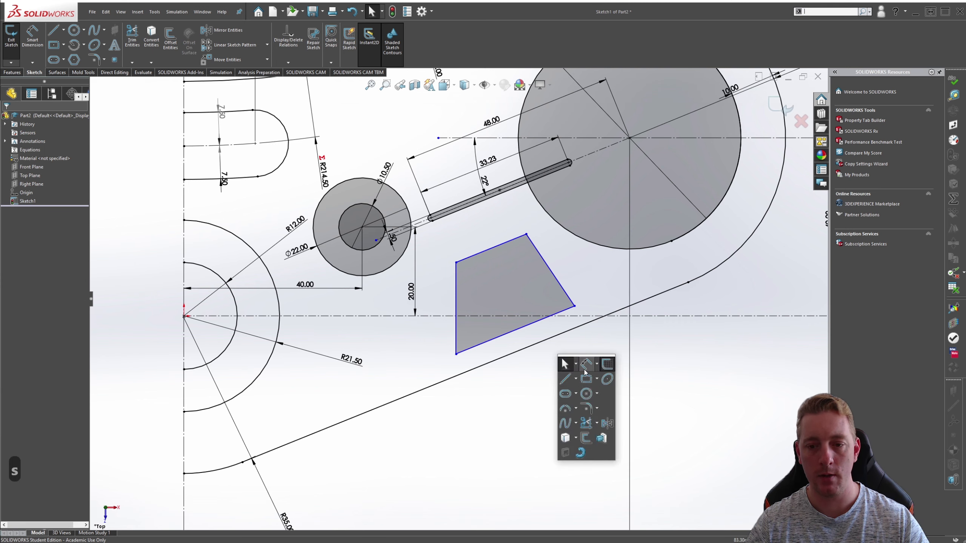
pyautogui.click(584, 367)
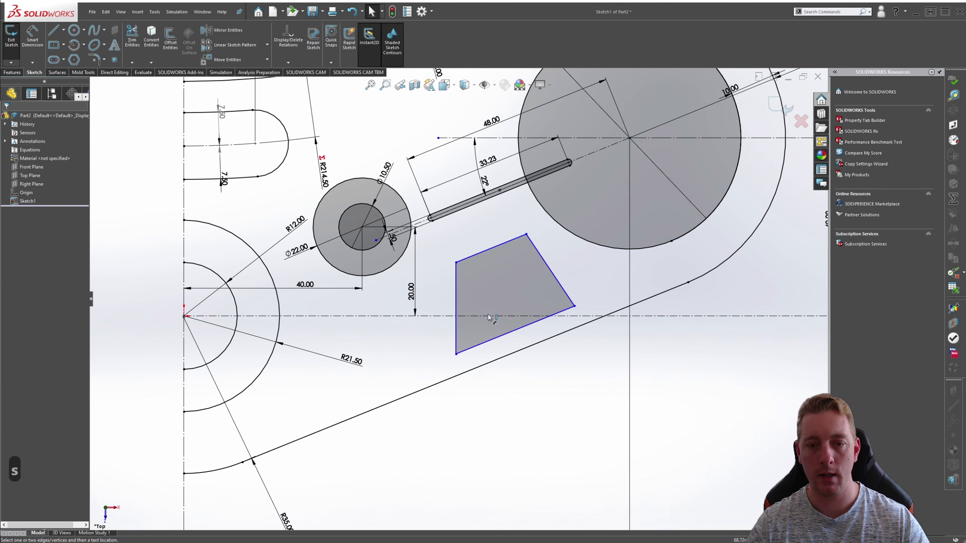
pyautogui.click(456, 281)
pyautogui.click(544, 262)
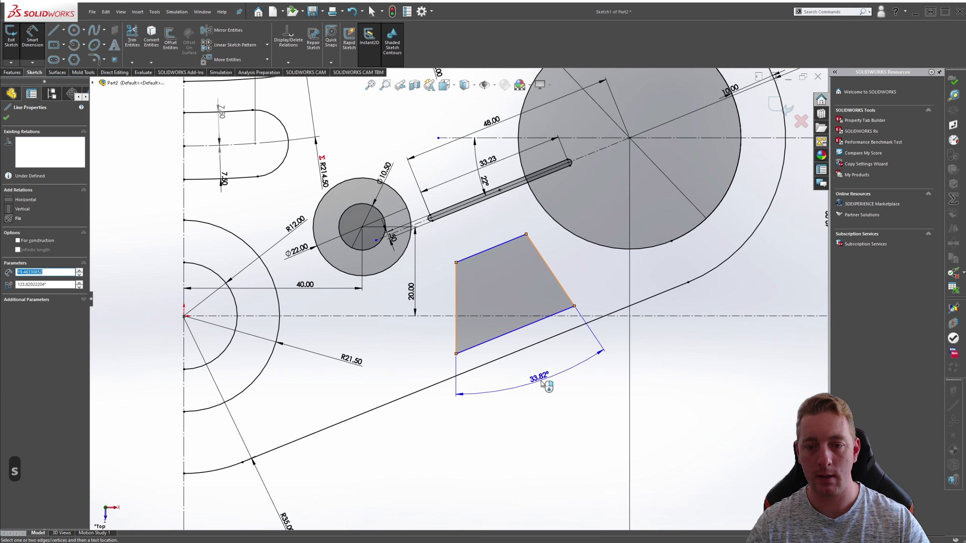
pyautogui.click(544, 384)
pyautogui.write('22')
pyautogui.press('Return')
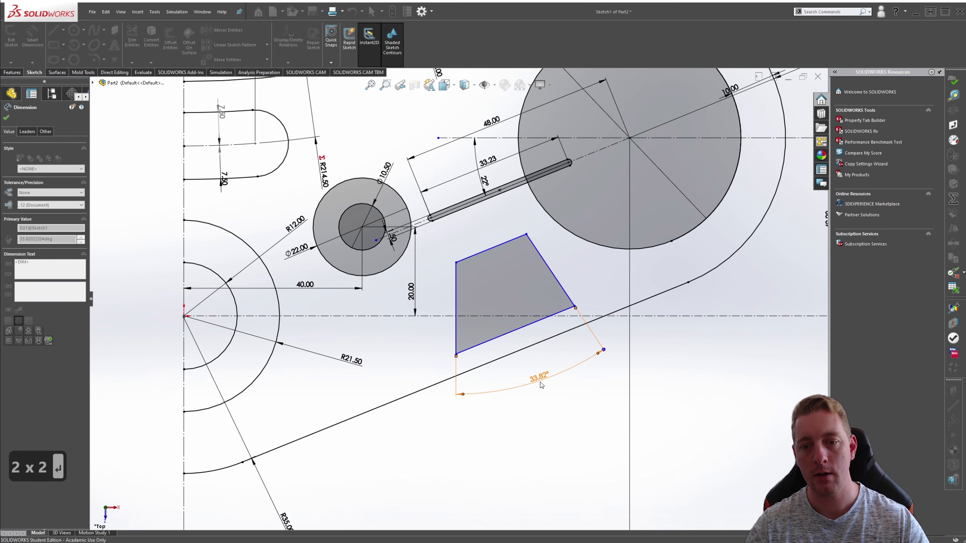
pyautogui.press('Escape')
pyautogui.press('Escape')
pyautogui.press('Escape')
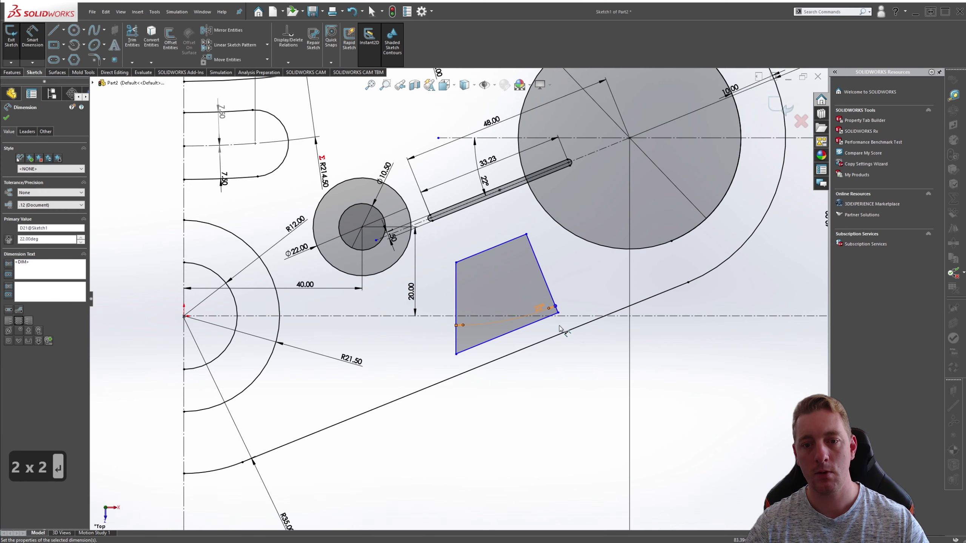
# Round all four corners of the pocket outline with 6 mm sketch fillets.
pyautogui.press('s')
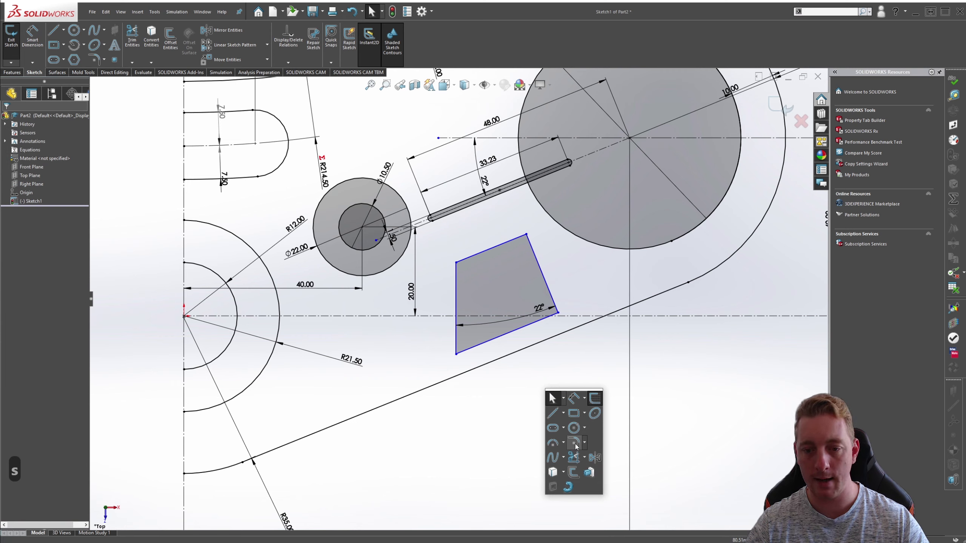
pyautogui.click(573, 444)
pyautogui.write('6')
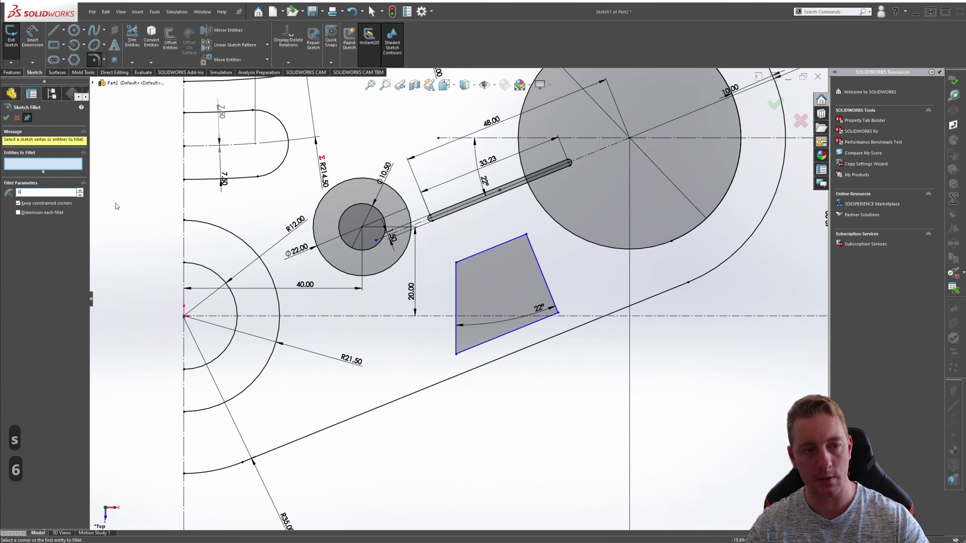
pyautogui.press('Tab')
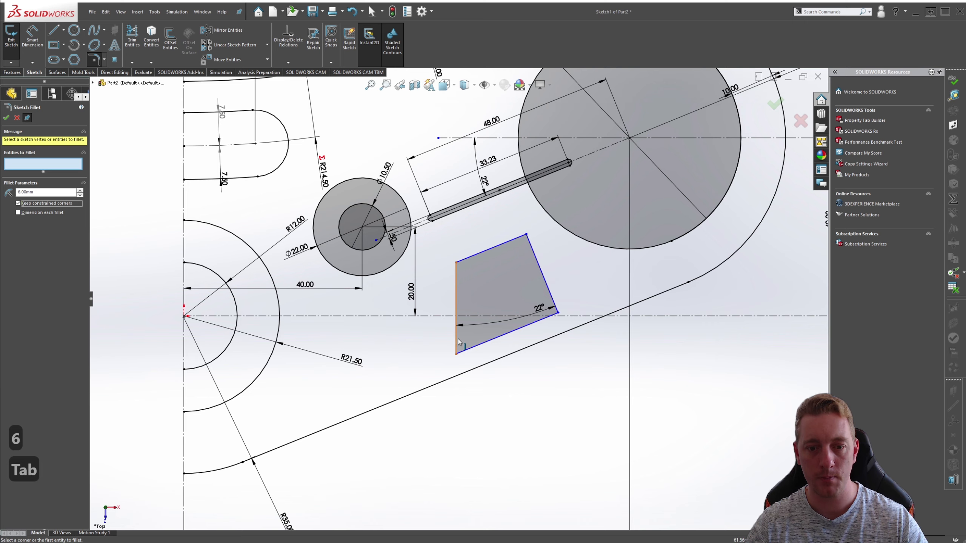
pyautogui.click(467, 348)
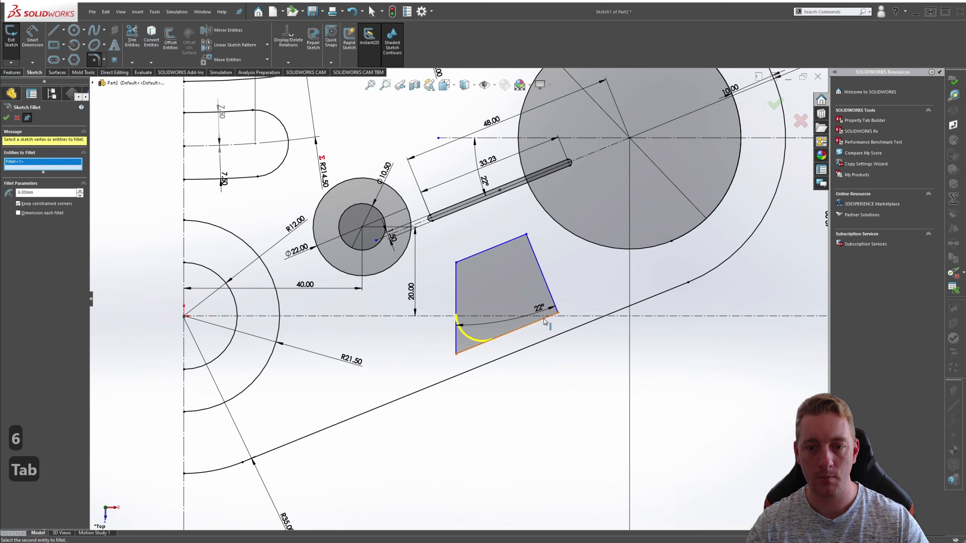
pyautogui.click(556, 308)
pyautogui.click(537, 255)
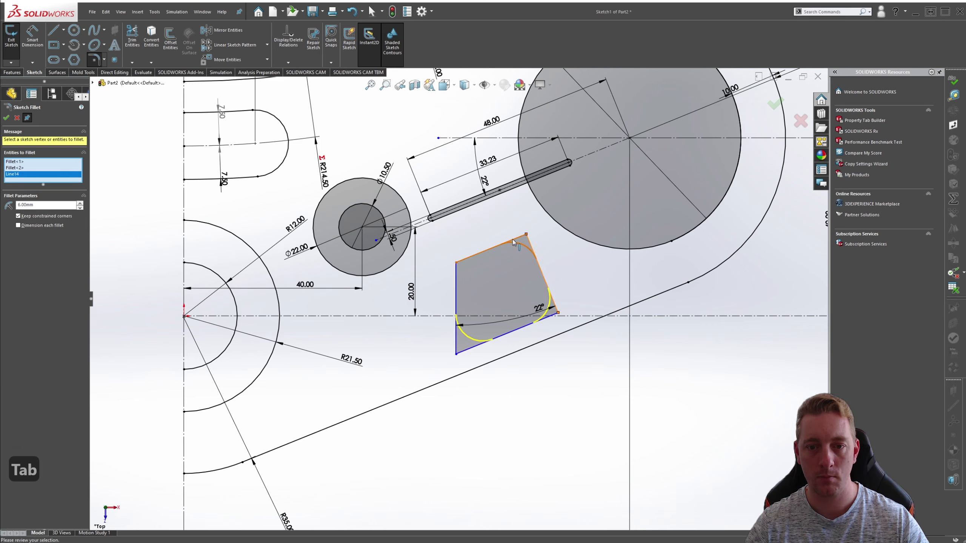
pyautogui.click(457, 268)
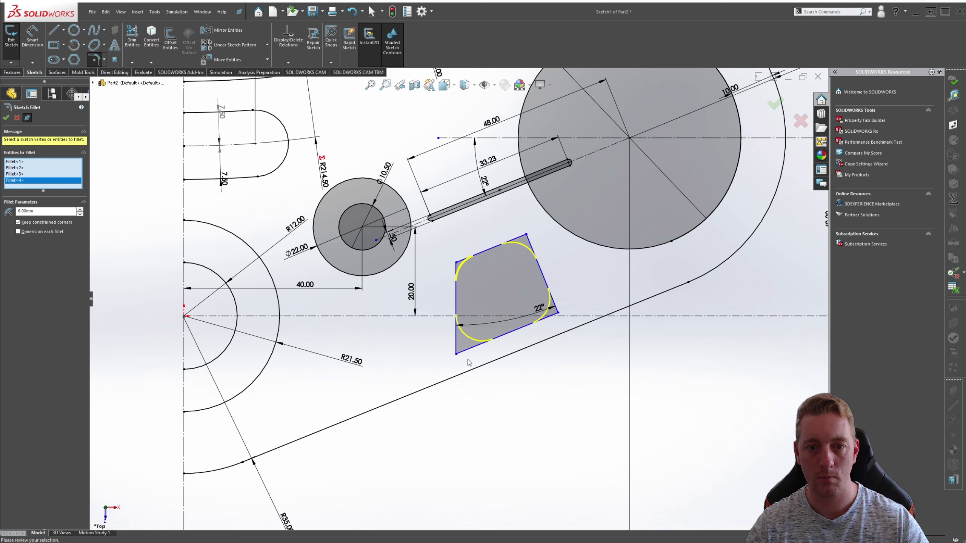
pyautogui.click(7, 119)
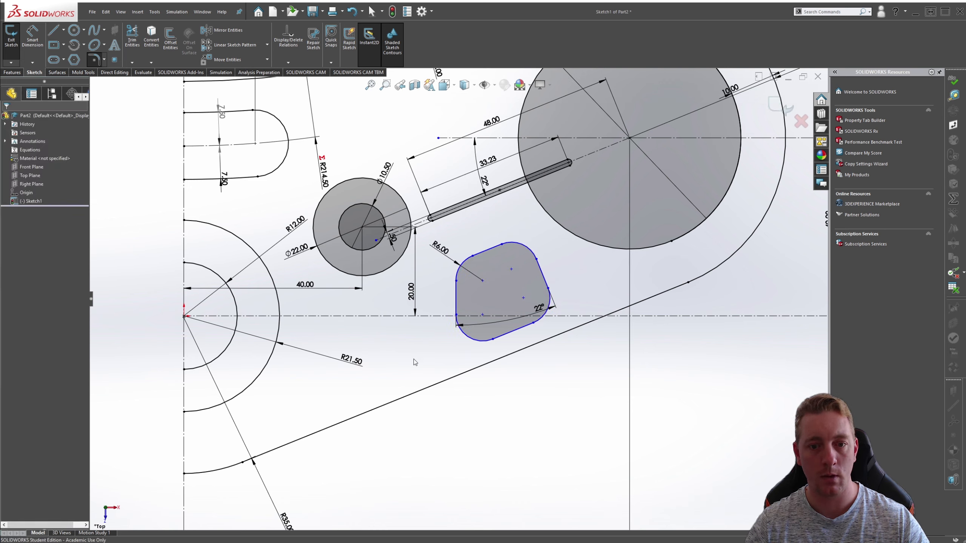
pyautogui.press('Escape')
pyautogui.press('Escape')
pyautogui.press('Escape')
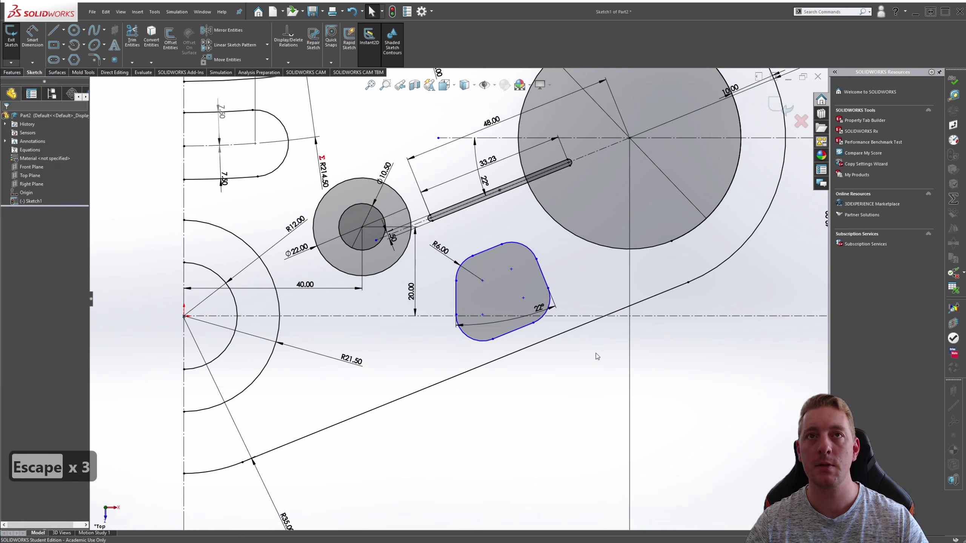
# Set the distance between the pocket outline's parallel upper and lower lines to 15 mm.
pyautogui.press('s')
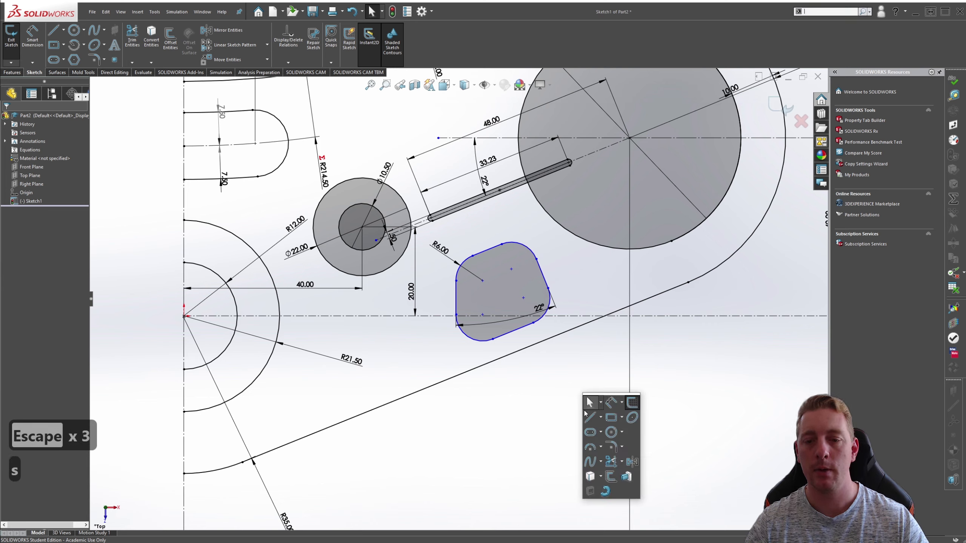
pyautogui.click(615, 402)
pyautogui.click(493, 248)
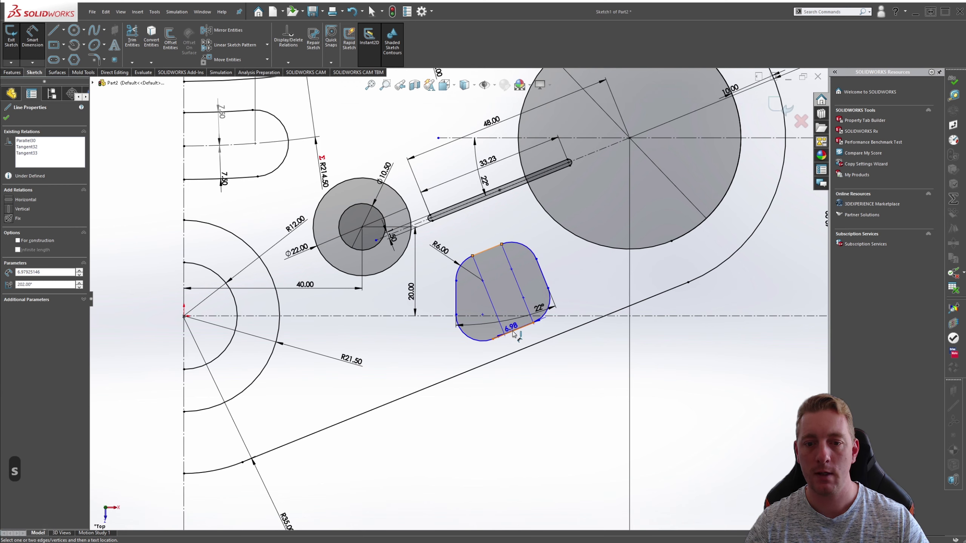
pyautogui.click(508, 332)
pyautogui.click(567, 271)
pyautogui.write('15')
pyautogui.press('Return')
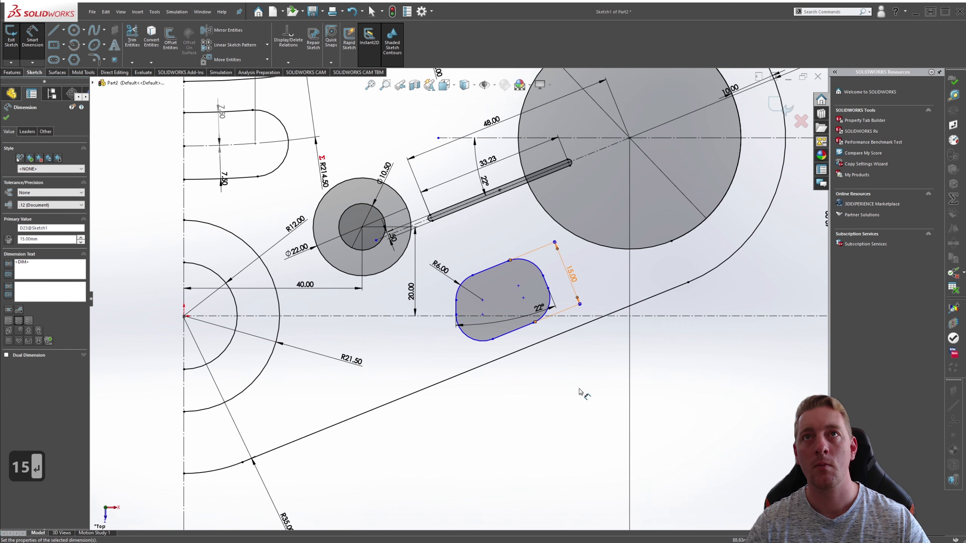
# Dimension the pocket's short slanted side 13 mm from the center of the lower fillet beside the vertical line.
pyautogui.click(547, 286)
pyautogui.click(554, 371)
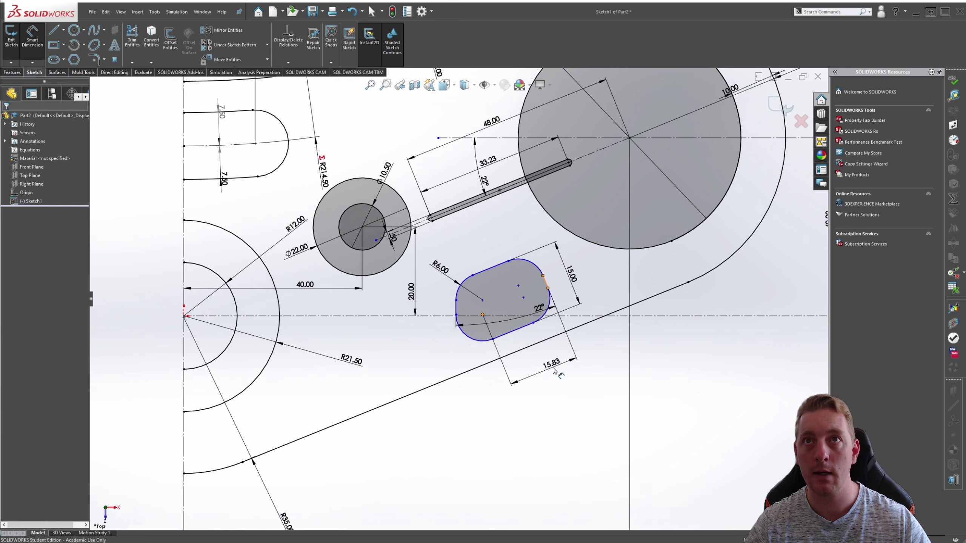
pyautogui.write('13')
pyautogui.press('Return')
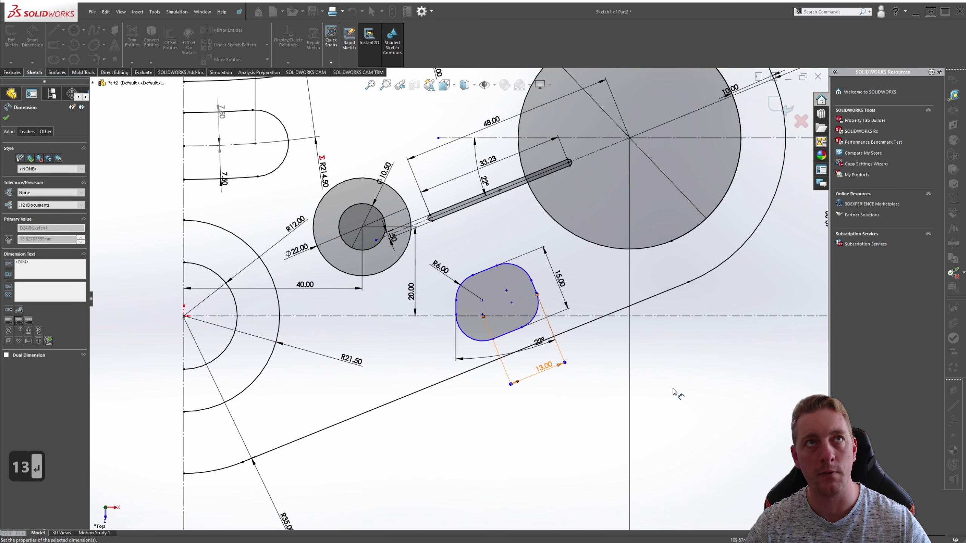
# Dimension the pocket's lower line 8 mm from the slanted outer edge of the half profile.
pyautogui.click(506, 333)
pyautogui.click(488, 363)
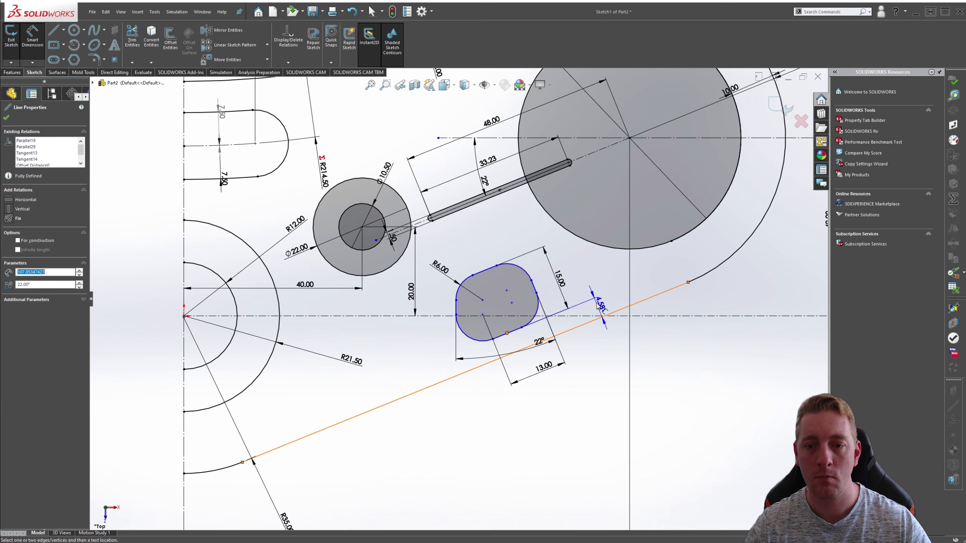
pyautogui.click(600, 308)
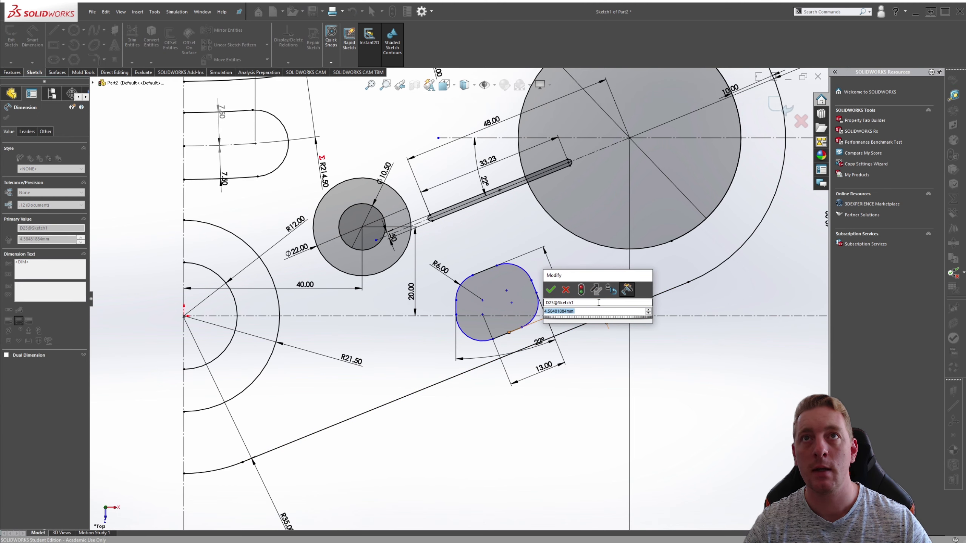
pyautogui.write('8')
pyautogui.press('Return')
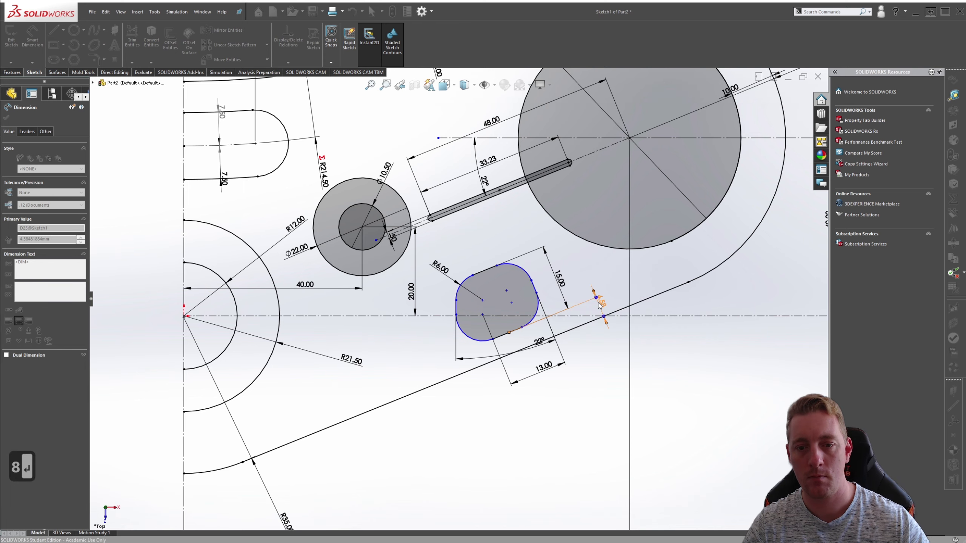
pyautogui.press('Escape')
pyautogui.press('Escape')
pyautogui.press('Escape')
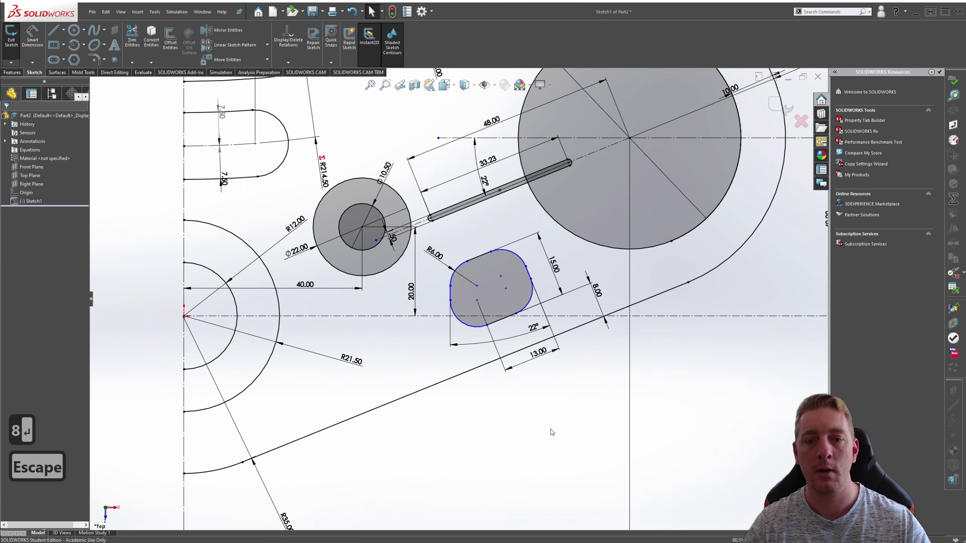
# Shift the pocket outline slightly along the slanted outer edge to test its remaining freedom.
pyautogui.click(529, 274)
pyautogui.moveTo(529, 275); pyautogui.dragTo(535, 267)
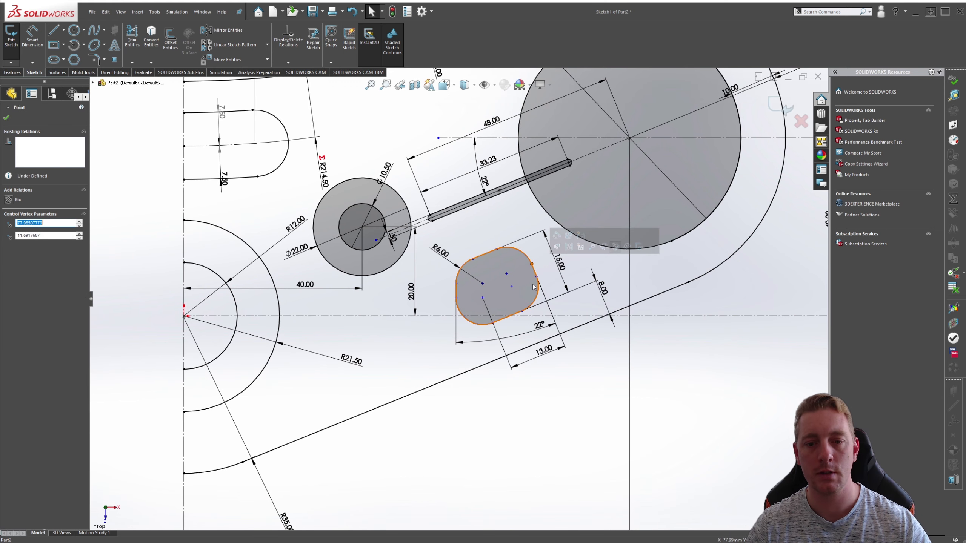
pyautogui.press('Escape')
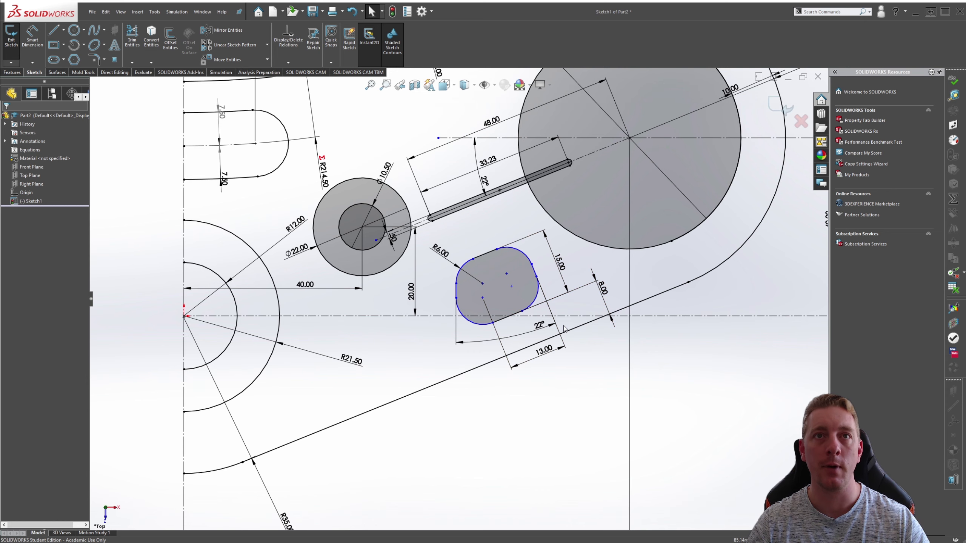
# Dimension the pocket's vertical side 52 mm from the vertical centerline.
pyautogui.scroll(4, 534, 349)
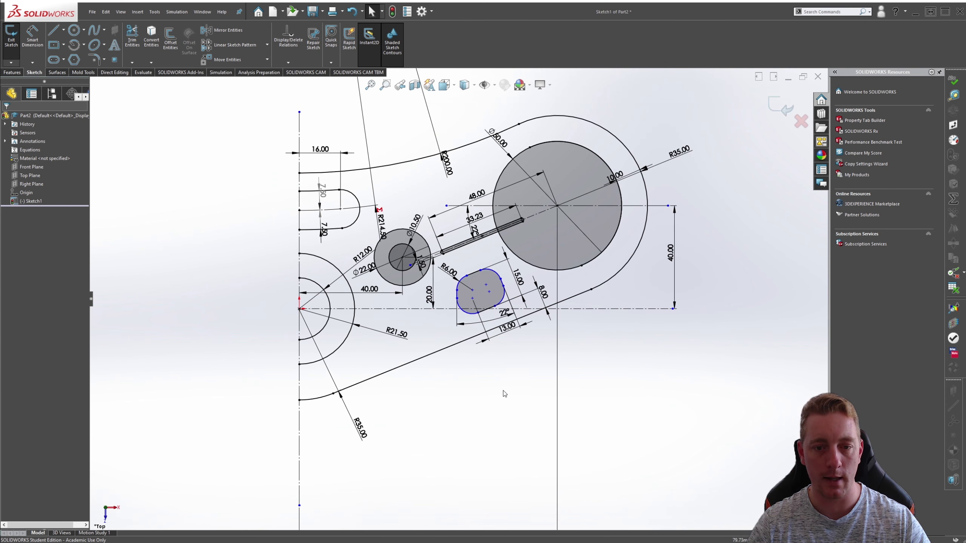
pyautogui.press('s')
pyautogui.click(499, 400)
pyautogui.click(457, 294)
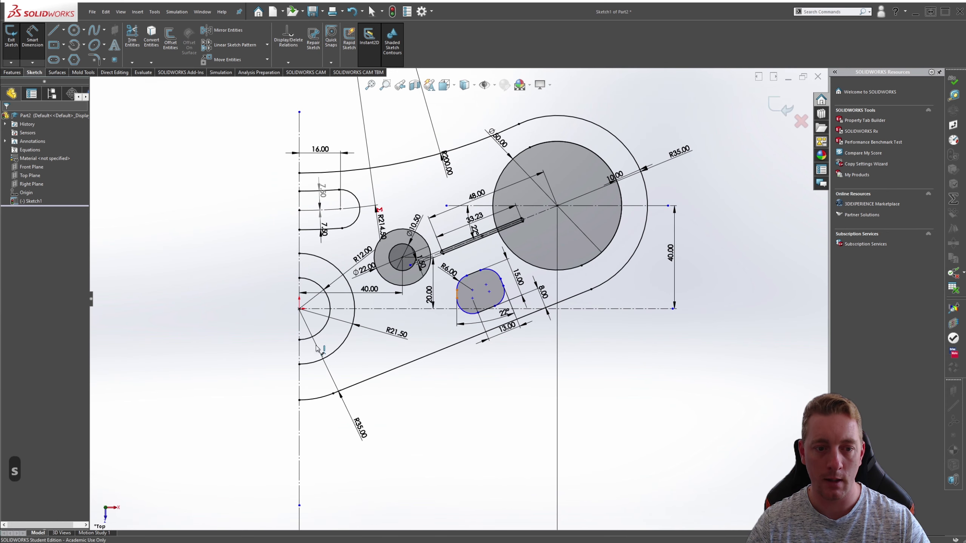
pyautogui.click(301, 332)
pyautogui.click(419, 448)
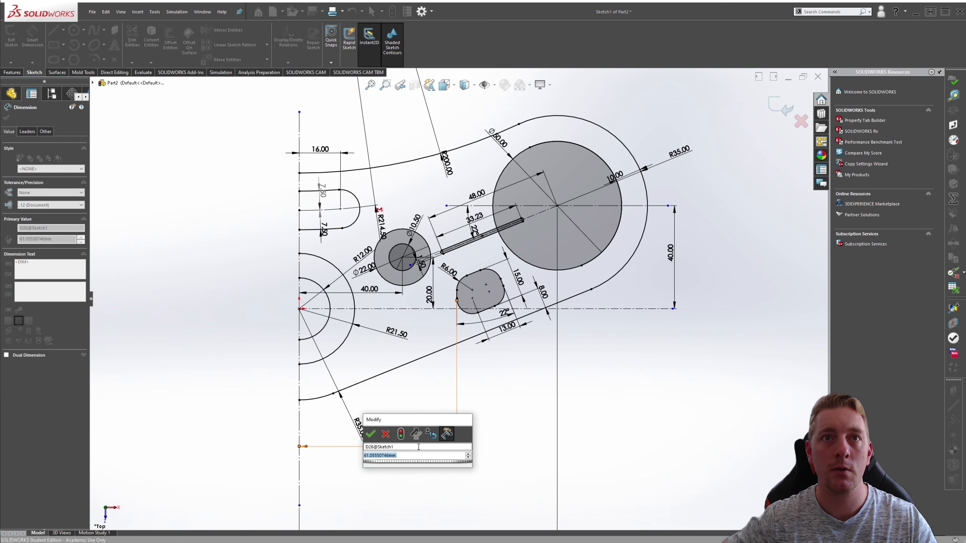
pyautogui.write('52')
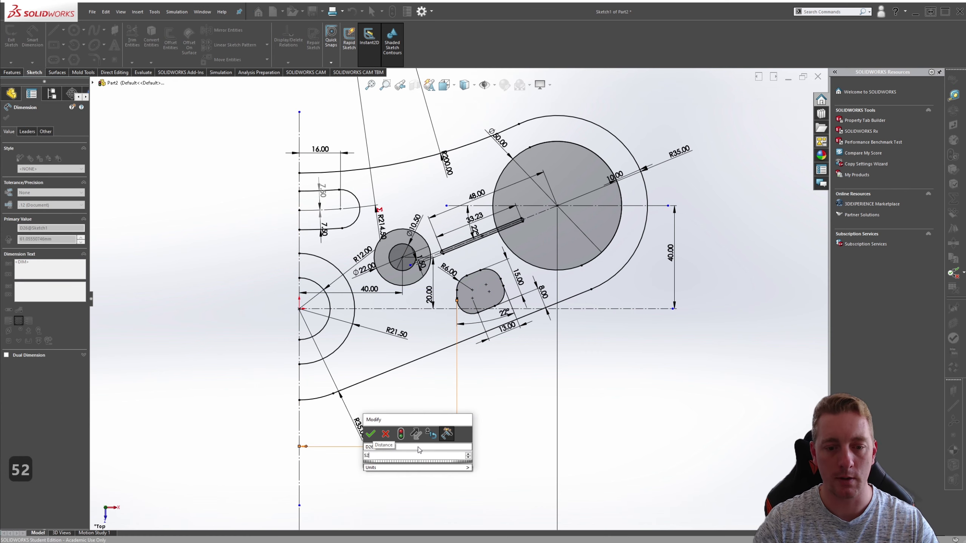
pyautogui.press('Return')
pyautogui.press('Escape')
pyautogui.press('Escape')
# Check the pocket's short slanted side and exit the half-profile sketch.
pyautogui.scroll(-3, 456, 310)
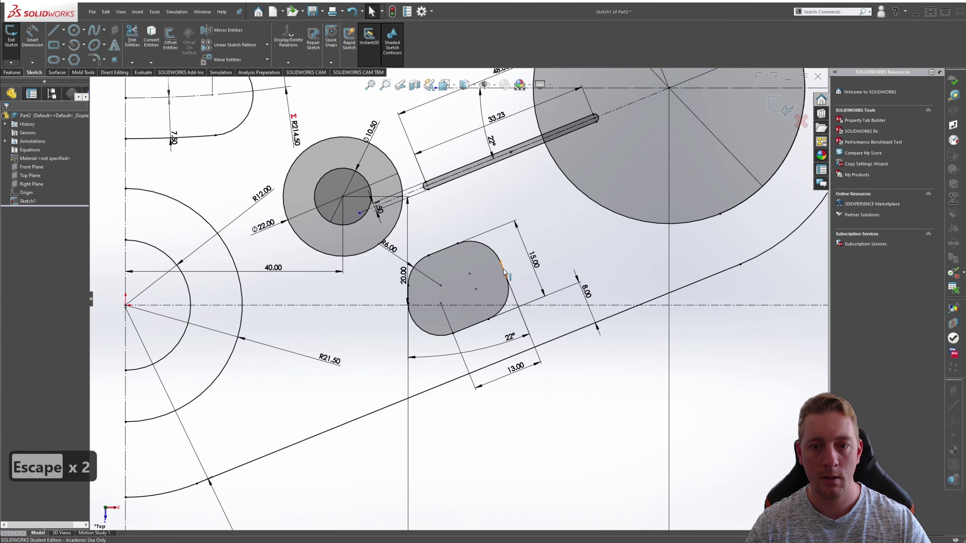
pyautogui.click(504, 271)
pyautogui.scroll(4, 456, 299)
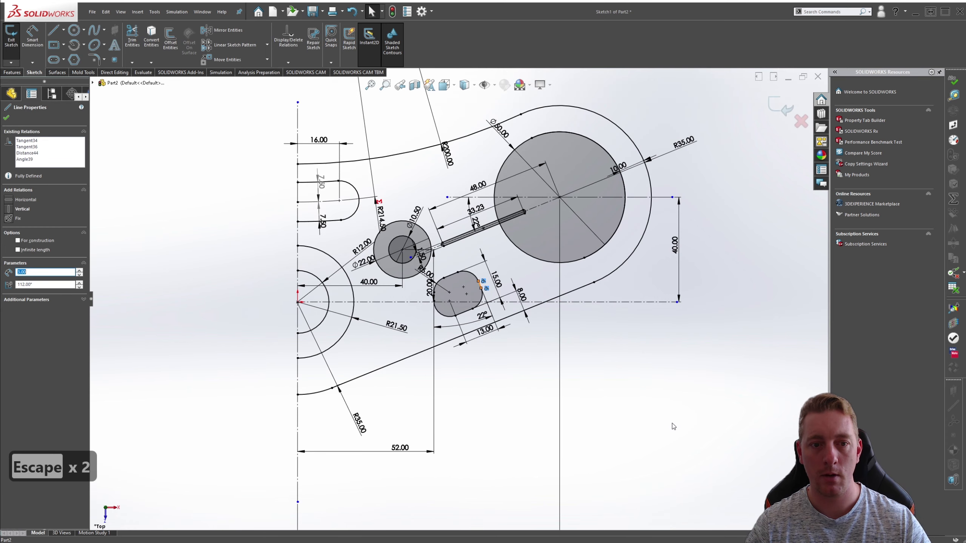
pyautogui.keyDown('ctrl'); pyautogui.moveTo(681, 338); pyautogui.dragTo(720, 410, button='middle'); pyautogui.keyUp('ctrl')
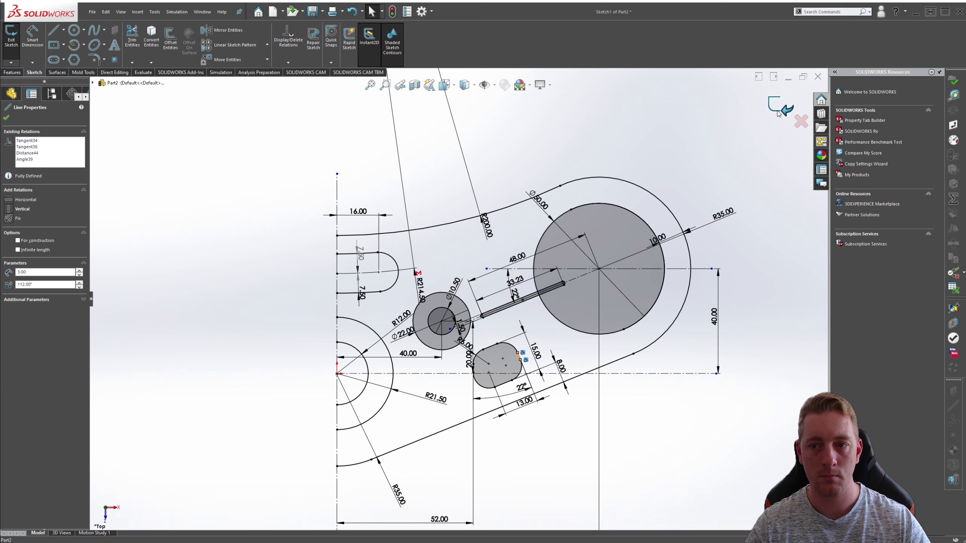
pyautogui.click(780, 107)
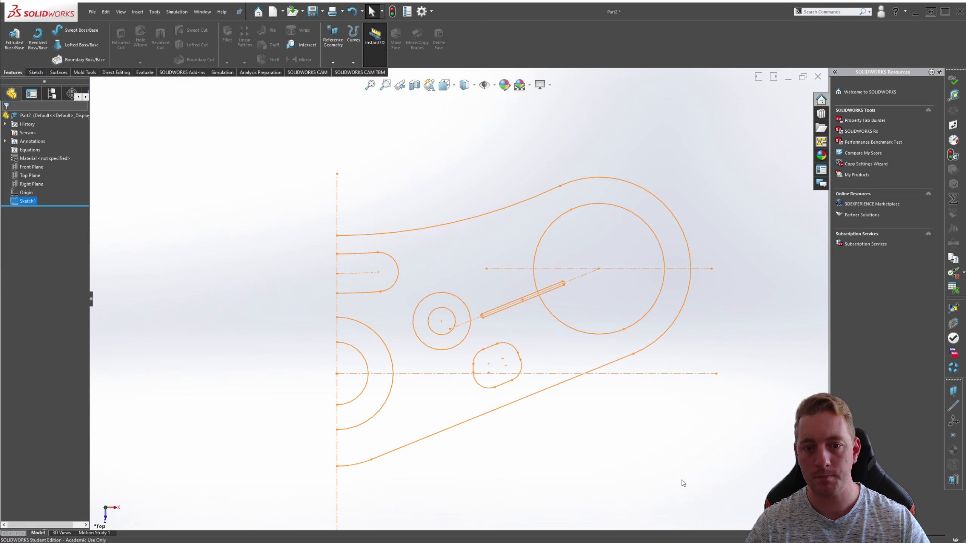
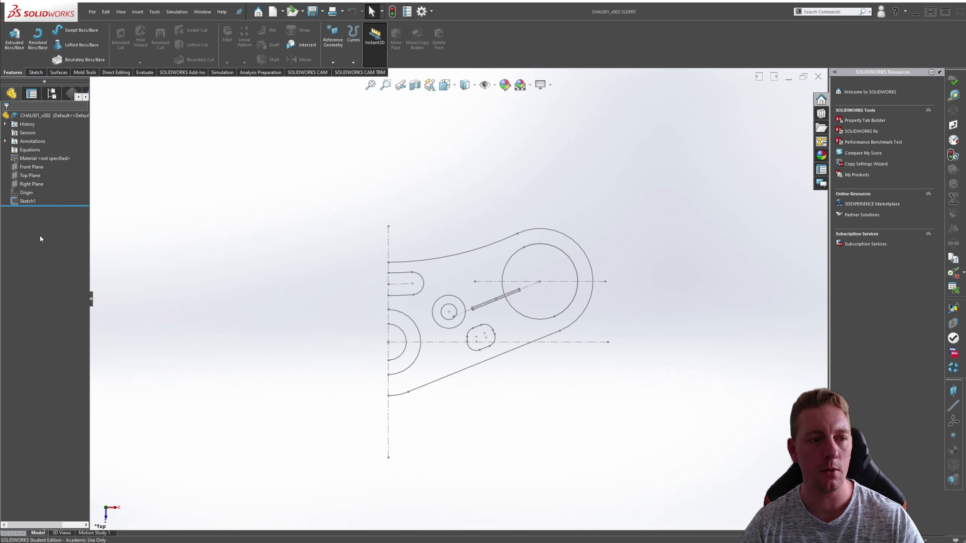
# Start a new sketch on the Top Plane.
pyautogui.click(30, 175)
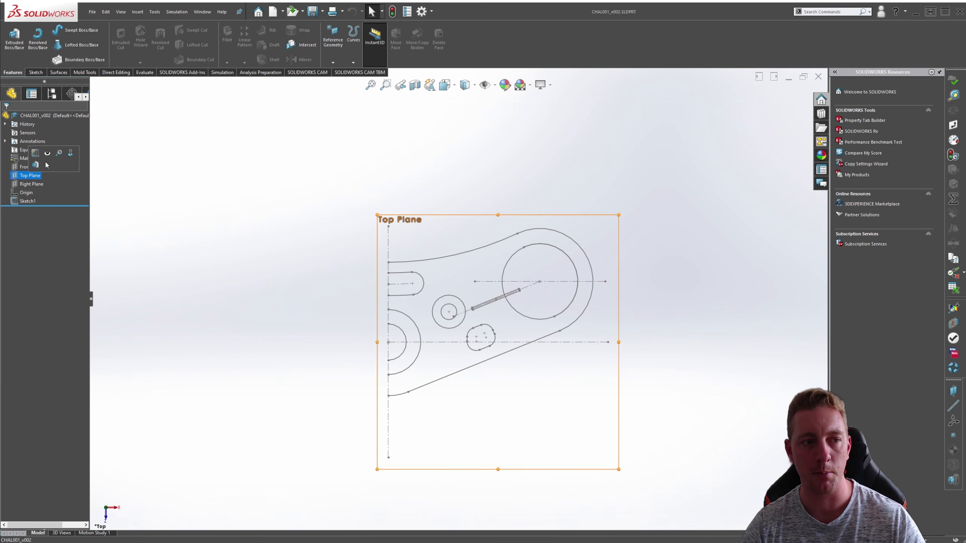
pyautogui.click(37, 155)
pyautogui.click(170, 49)
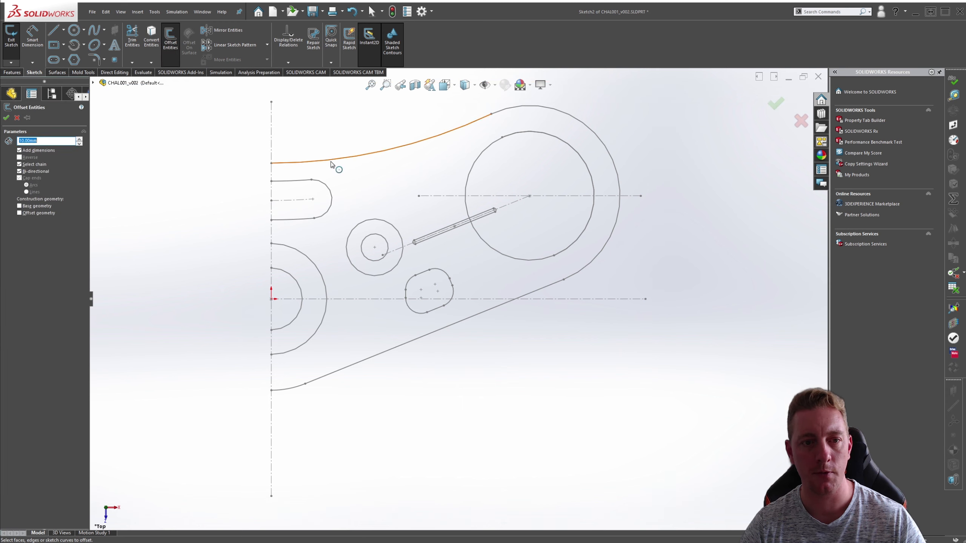
pyautogui.click(479, 120)
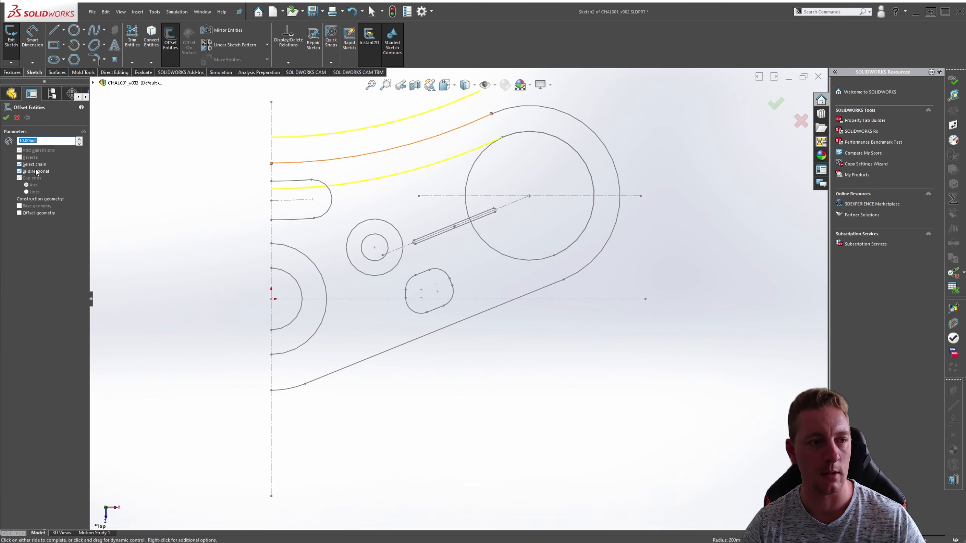
pyautogui.click(139, 155)
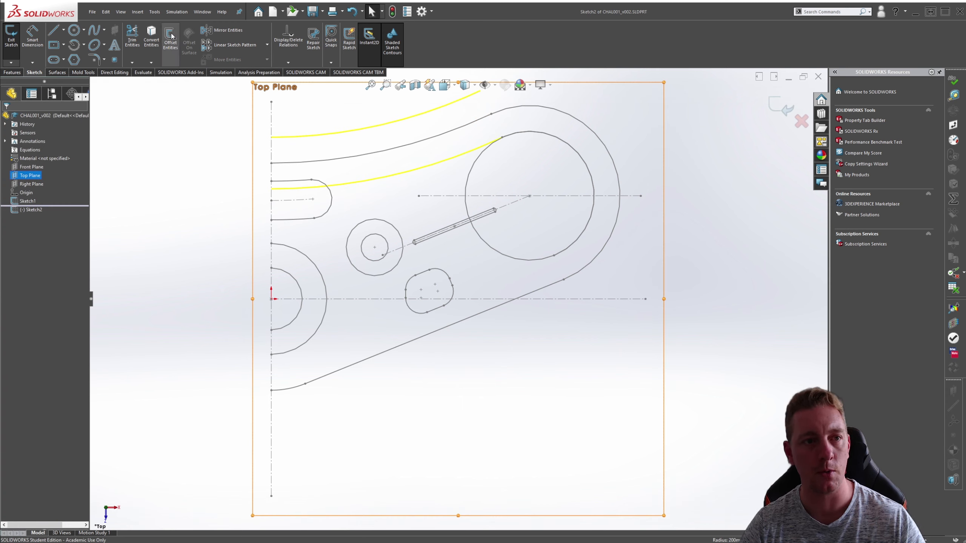
# Convert the outer contour of the half profile and its vertical centerline into the new sketch with Convert Entities.
pyautogui.click(152, 38)
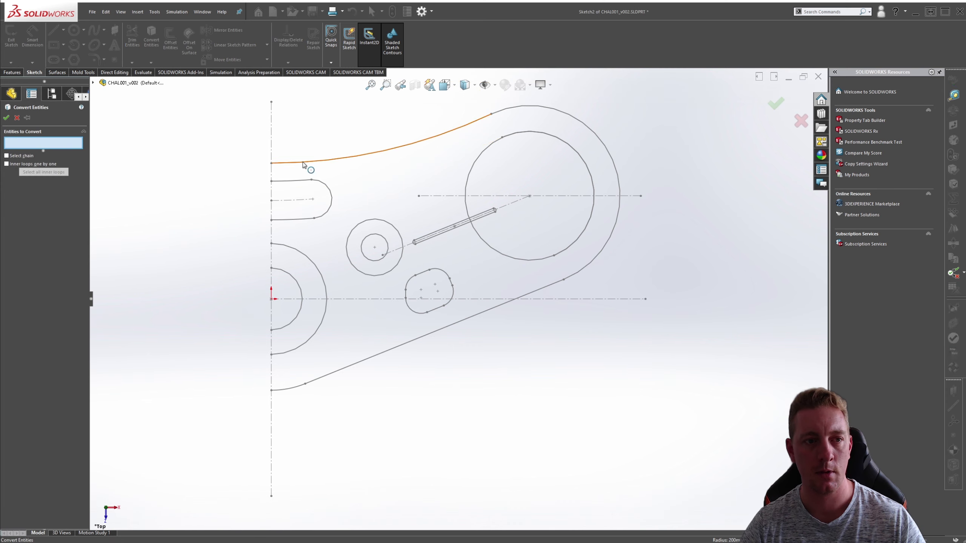
pyautogui.click(369, 156)
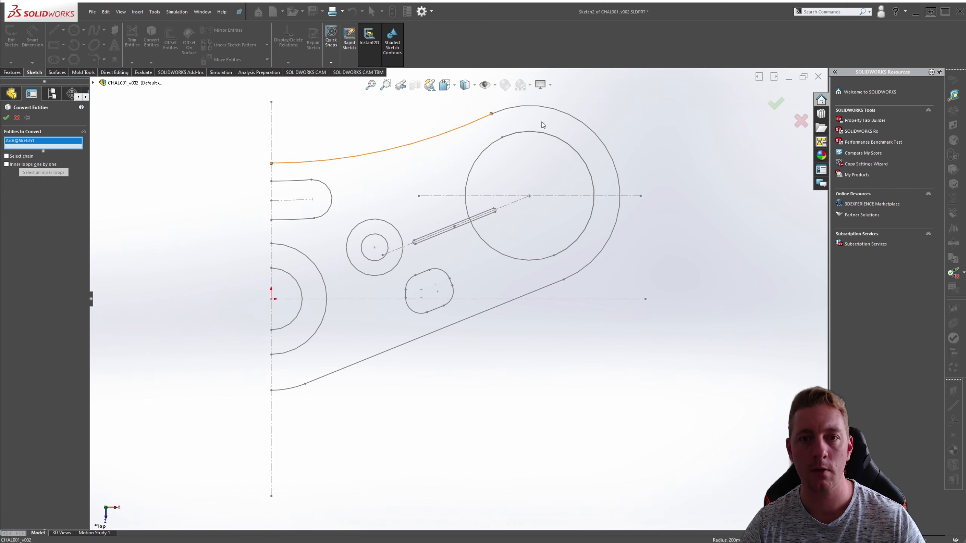
pyautogui.click(529, 106)
pyautogui.click(545, 289)
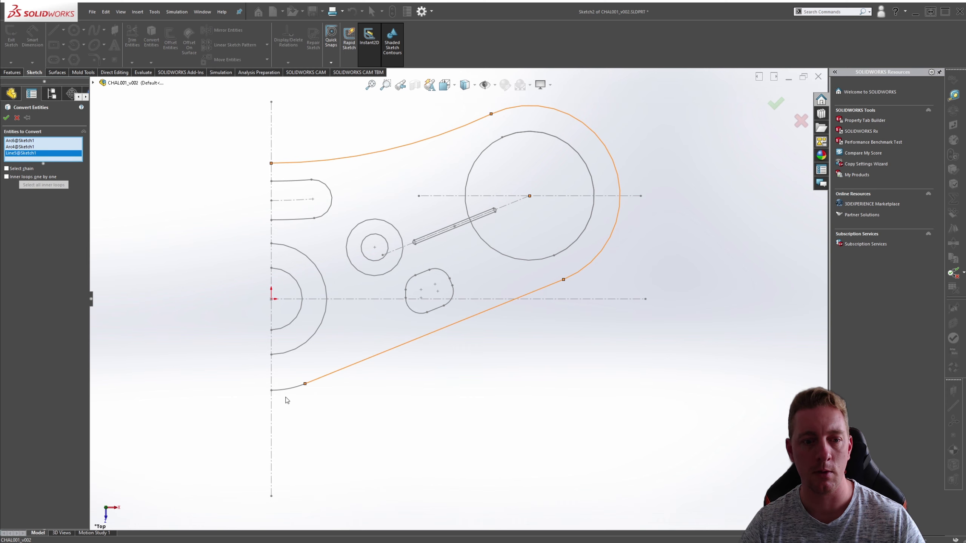
pyautogui.click(285, 390)
pyautogui.click(272, 383)
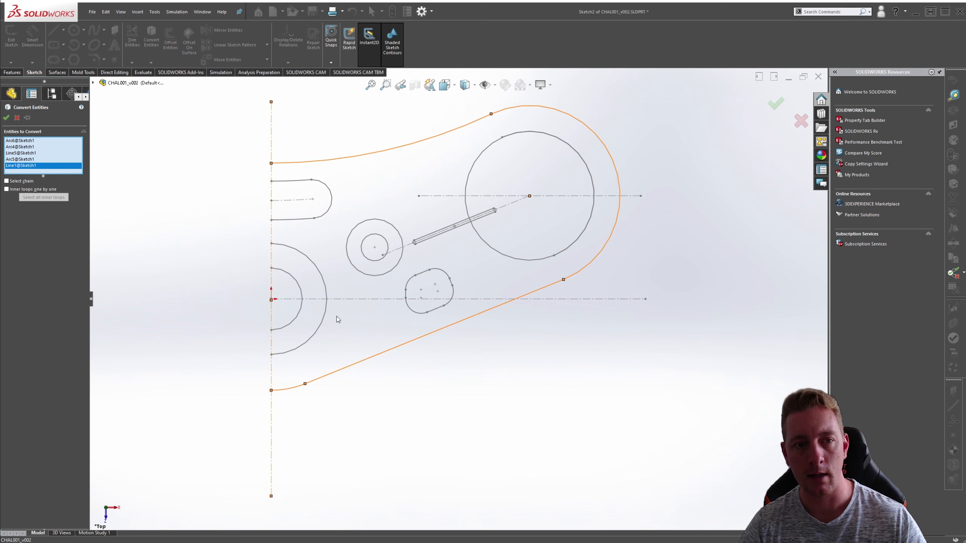
pyautogui.click(7, 118)
# Trim the converted vertical line where it extends beyond the outer contour and exit the sketch.
pyautogui.press('s')
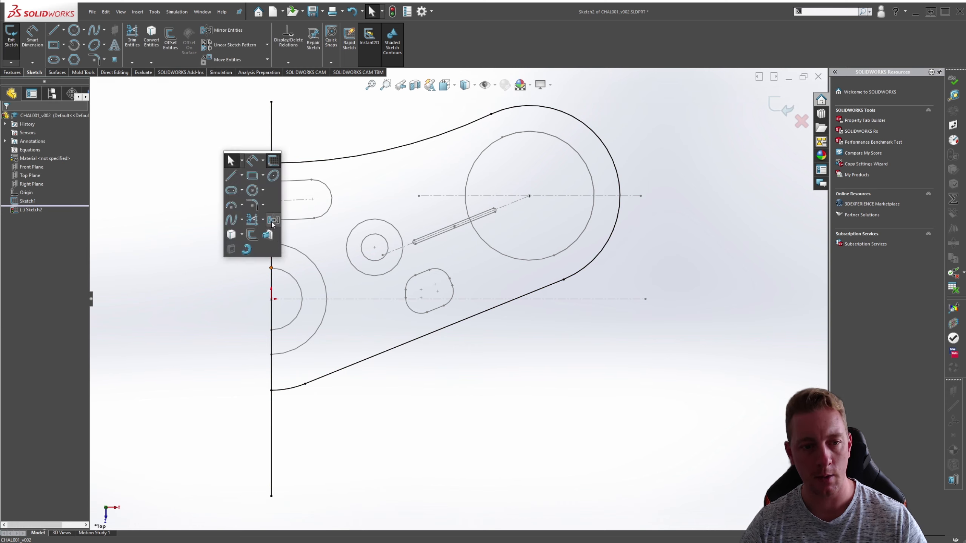
pyautogui.click(254, 223)
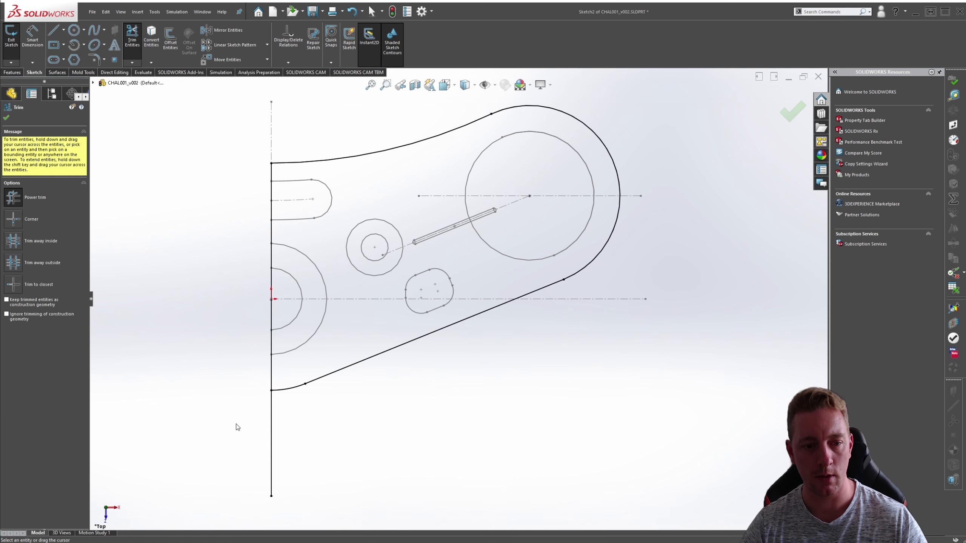
pyautogui.moveTo(237, 427); pyautogui.dragTo(543, 470)
pyautogui.press('Escape')
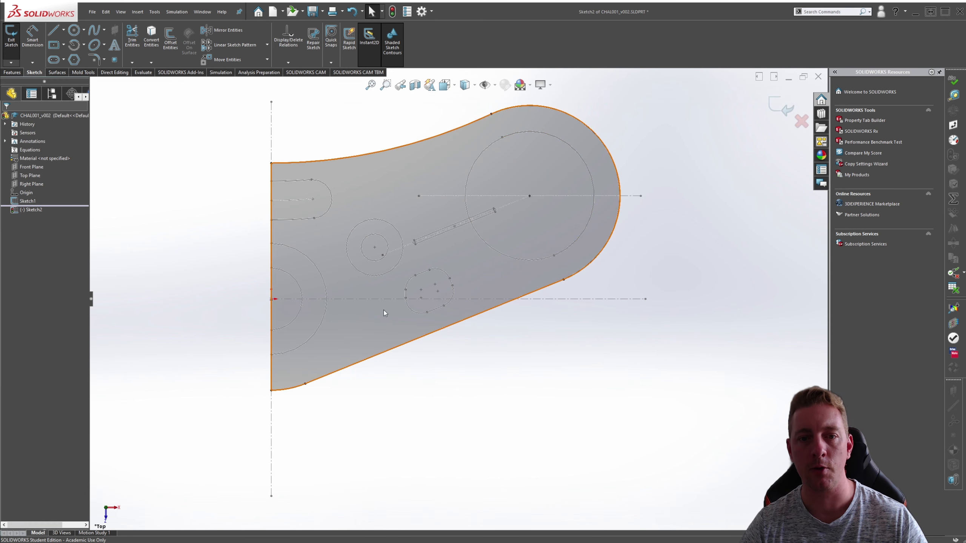
pyautogui.click(778, 107)
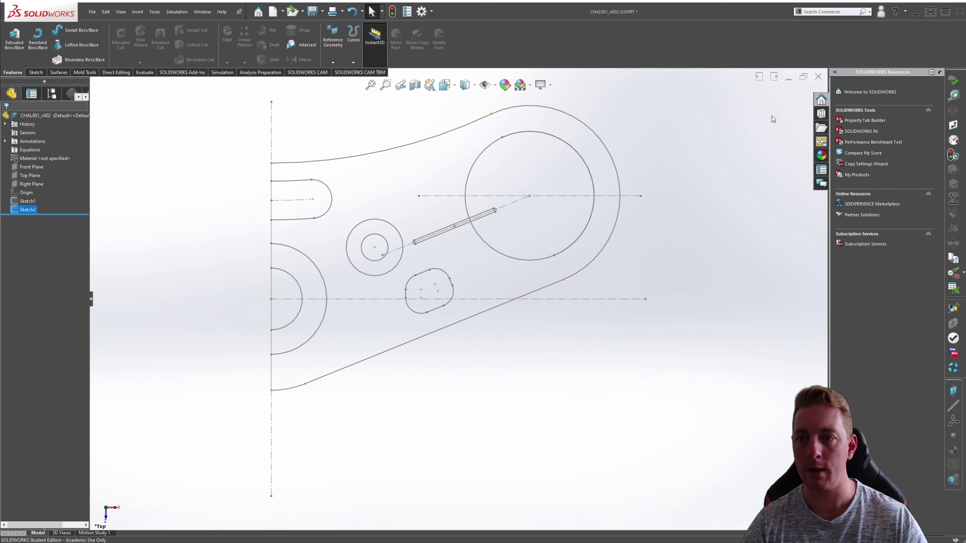
# Start a new sketch on the Front Plane and consult view C in the CHAL001 reference drawing.
pyautogui.hotkey('ctrl', '7')
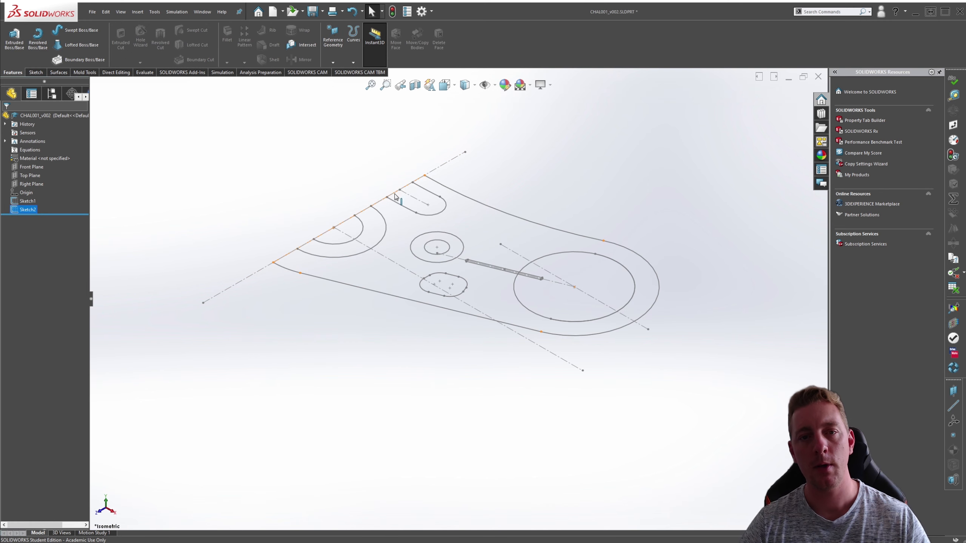
pyautogui.click(27, 168)
pyautogui.click(32, 145)
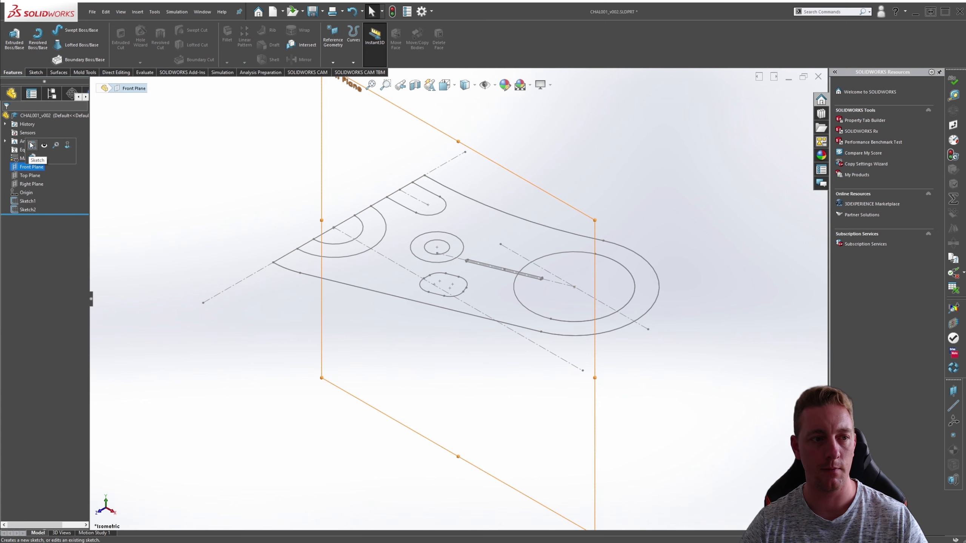
pyautogui.hotkey('alt', 'Tab')
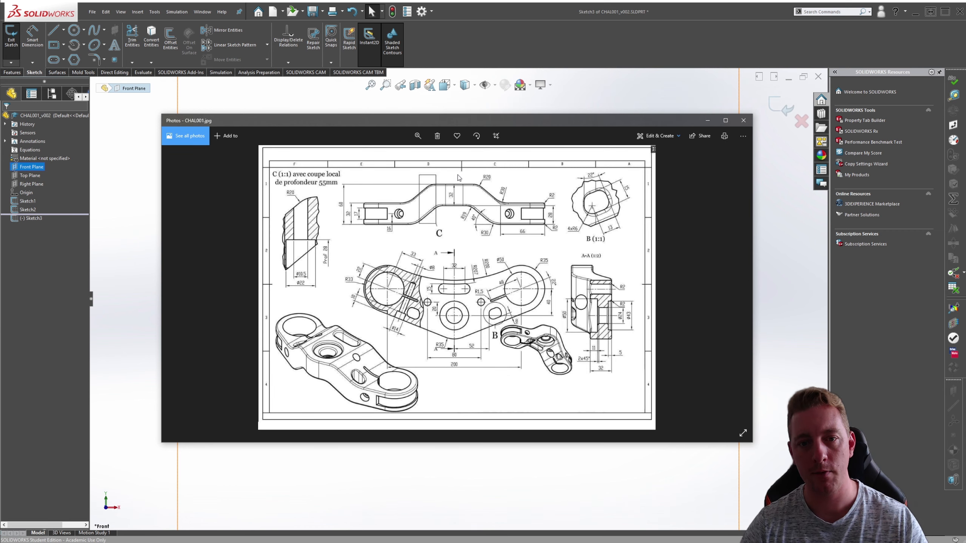
pyautogui.click(707, 121)
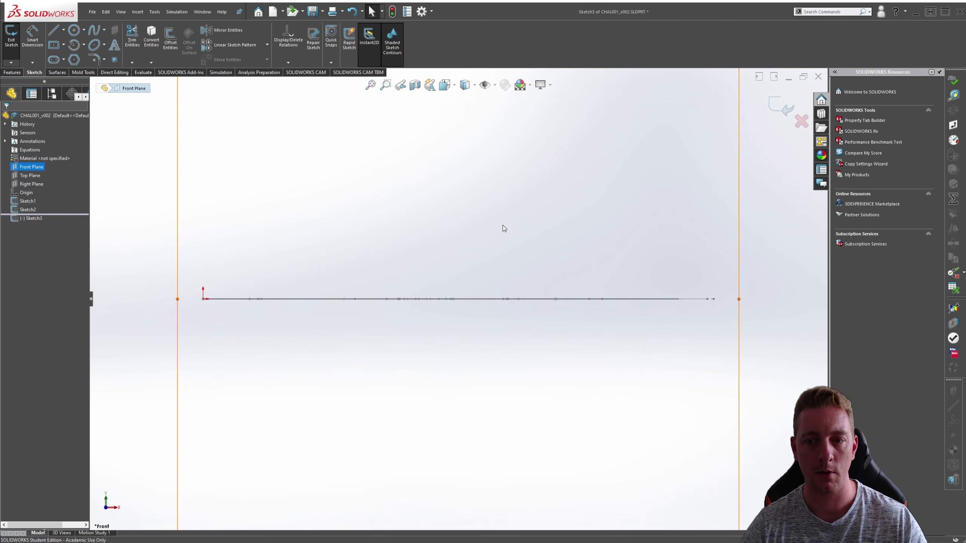
# Sketch a short vertical line directly above the origin and a horizontal line running outward from its upper end.
pyautogui.press('f')
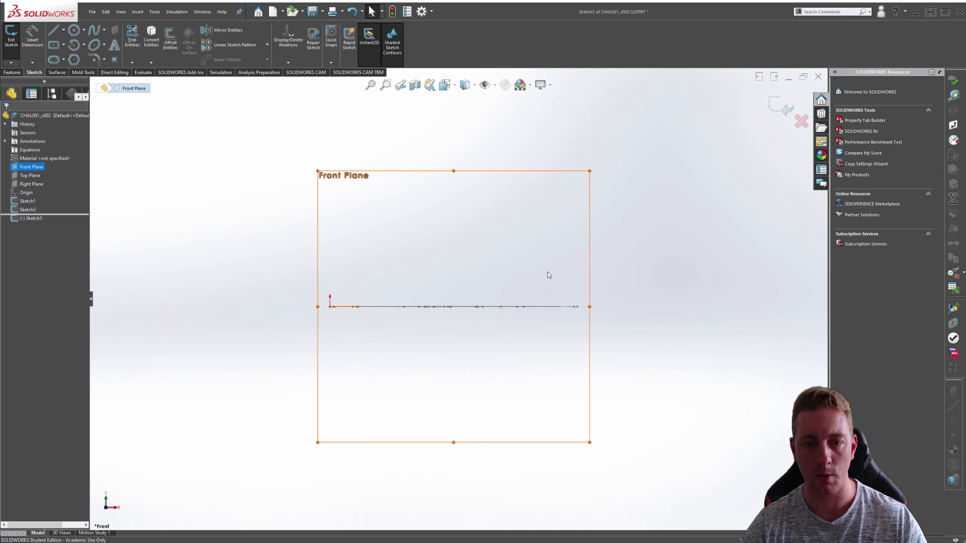
pyautogui.click(53, 30)
pyautogui.click(330, 258)
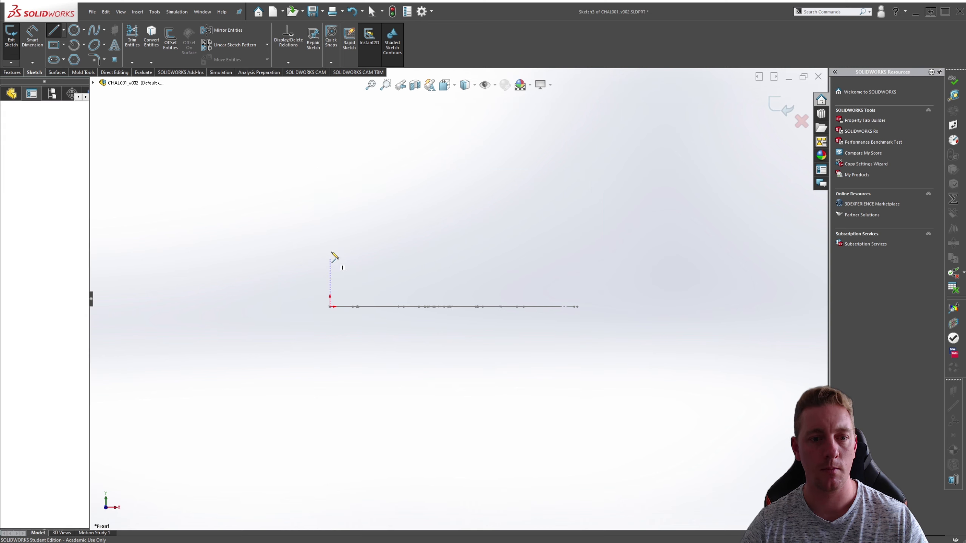
pyautogui.click(330, 226)
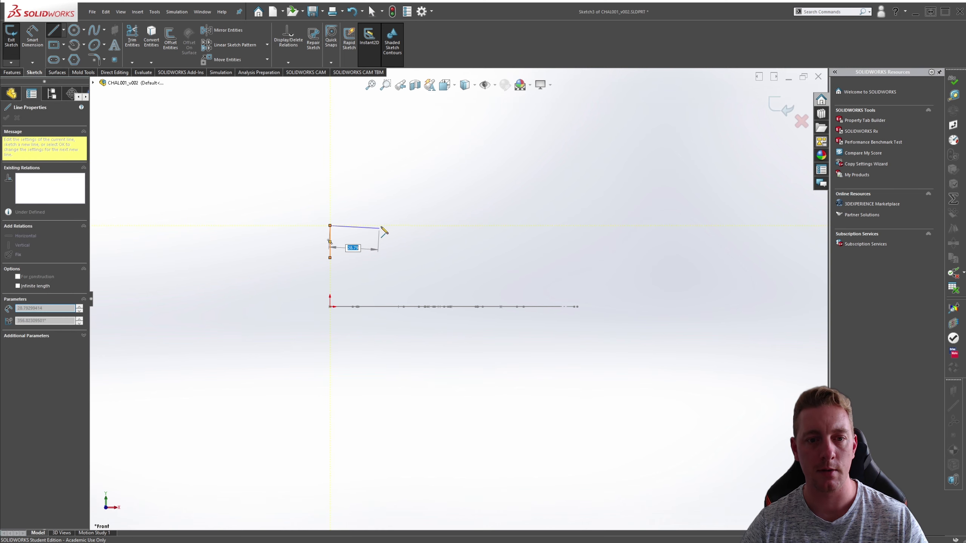
pyautogui.click(400, 226)
pyautogui.scroll(-2, 437, 266)
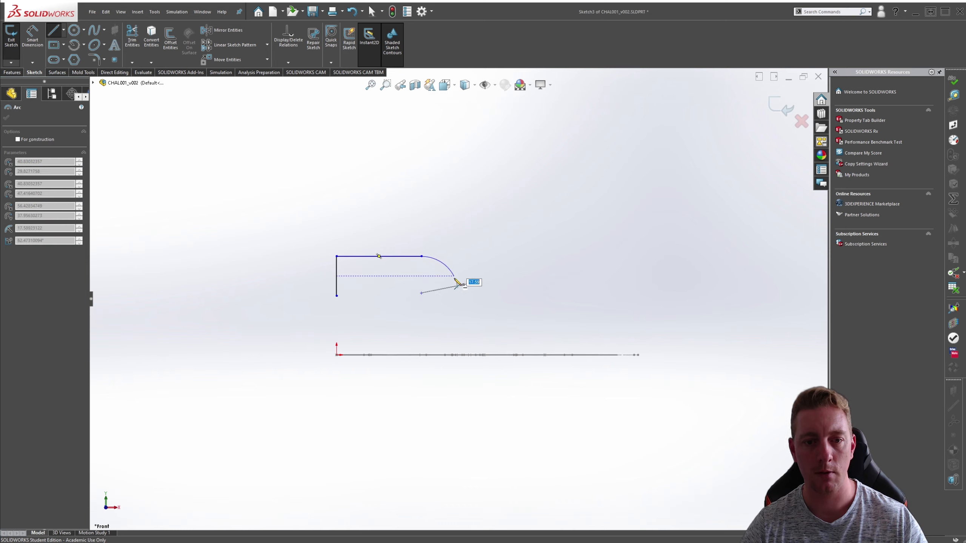
pyautogui.press('Escape')
# Continue the outline with a descending slanted line, a long horizontal line and a slanted end line down to the origin's level.
pyautogui.press('s')
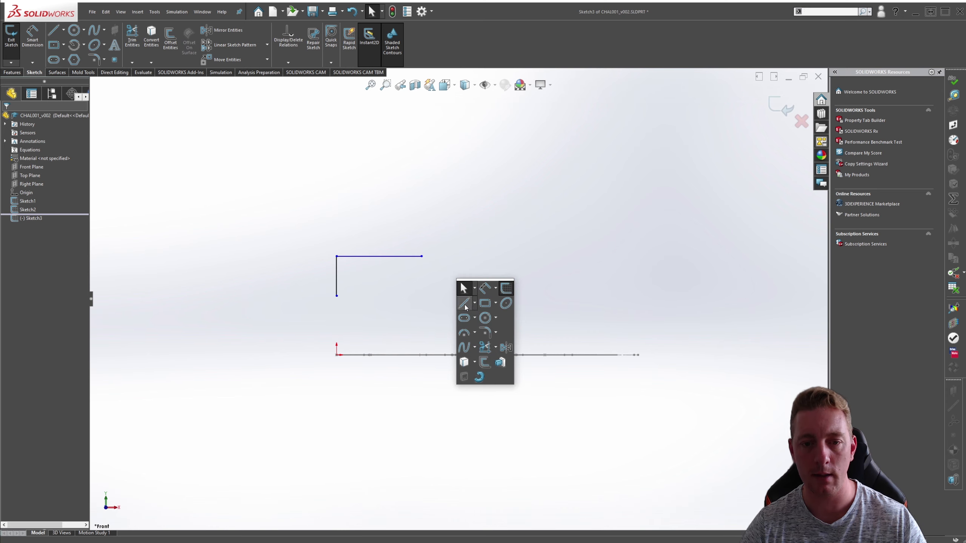
pyautogui.click(465, 306)
pyautogui.click(422, 257)
pyautogui.click(495, 309)
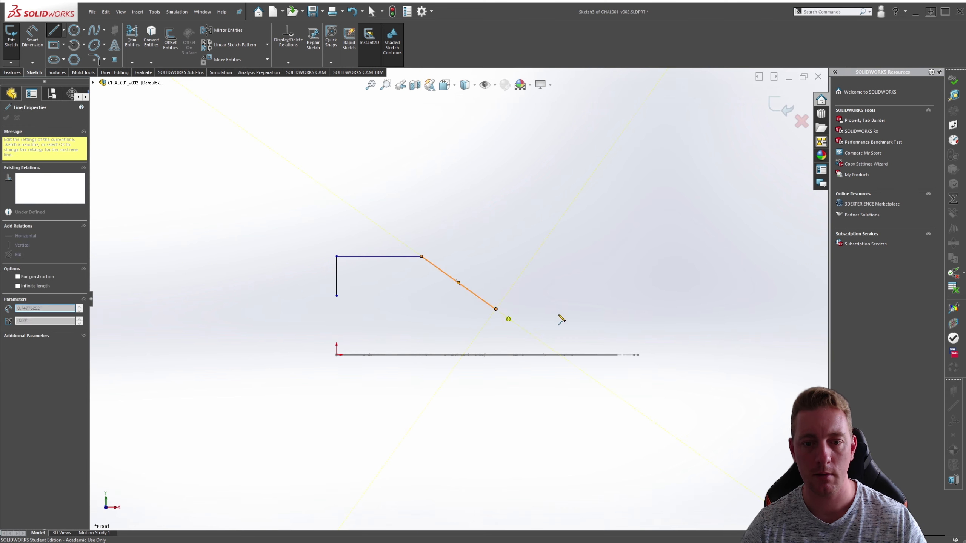
pyautogui.click(637, 309)
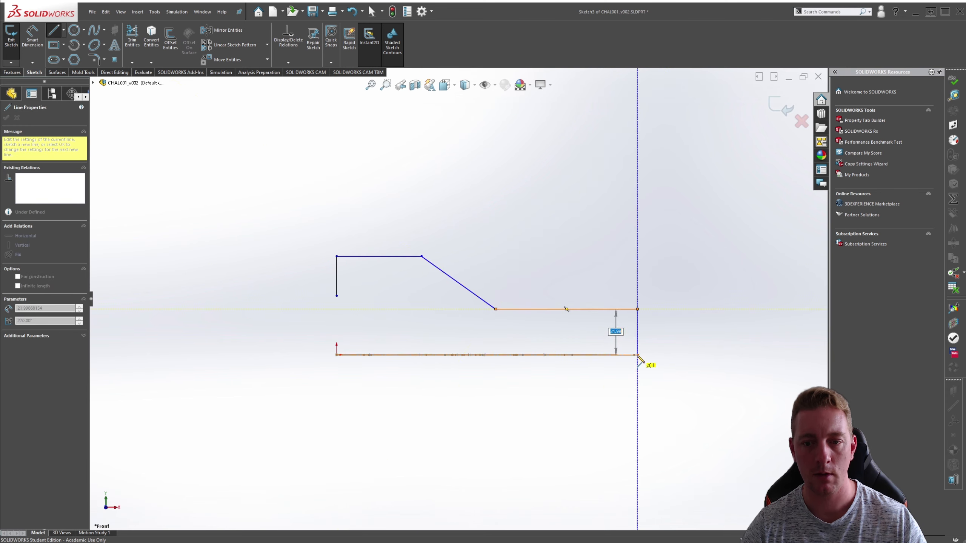
pyautogui.click(655, 355)
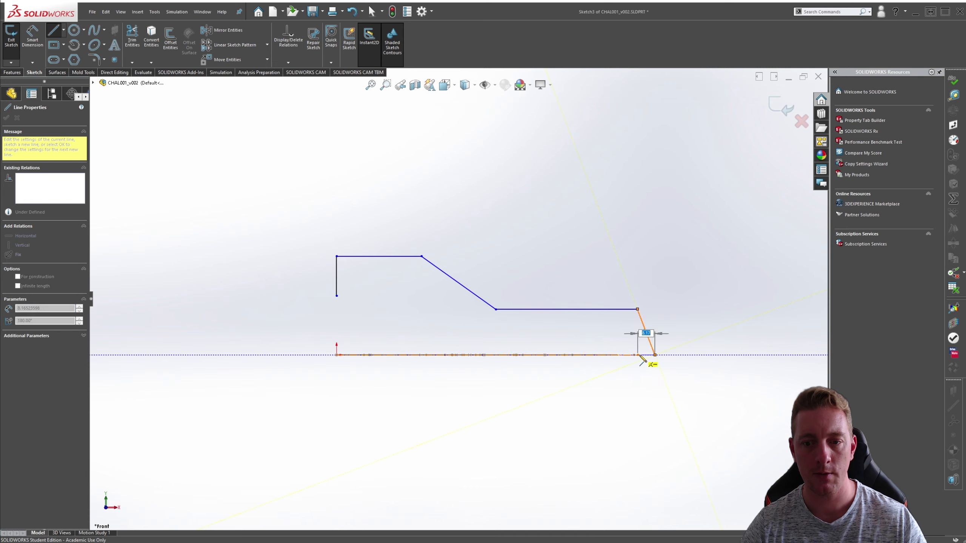
# Close the outline with a base line at the origin's level, a rising slanted line and a horizontal line back to the vertical line.
pyautogui.click(496, 355)
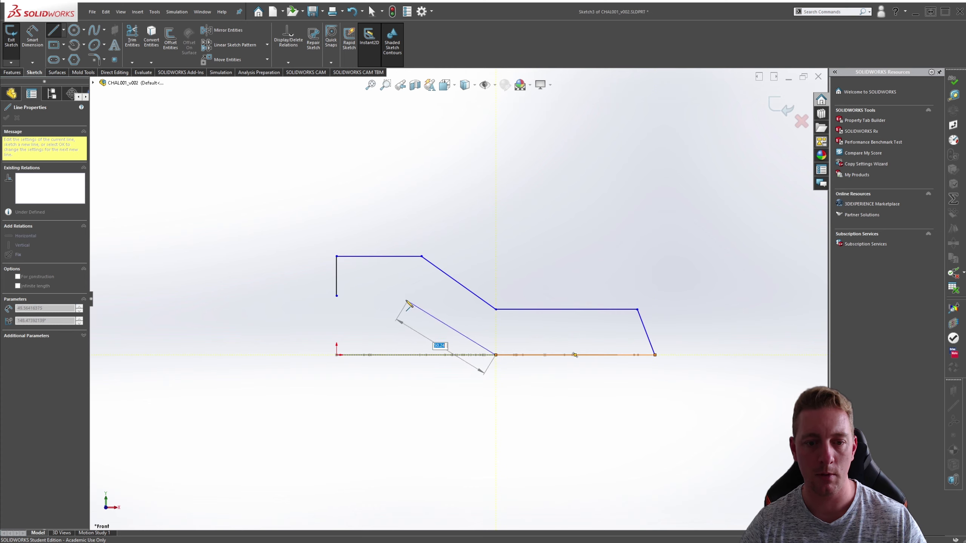
pyautogui.click(337, 295)
pyautogui.press('Escape')
pyautogui.scroll(4, 595, 389)
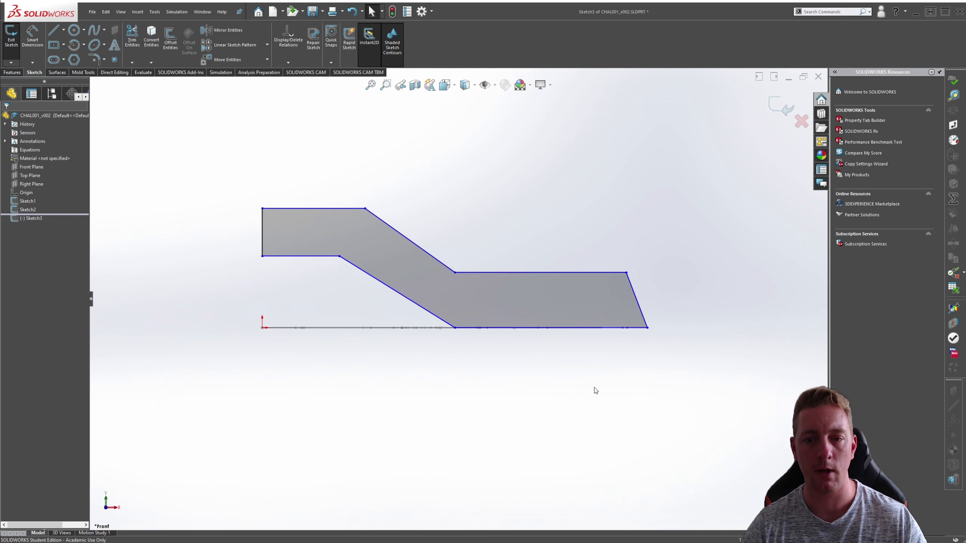
pyautogui.press('f')
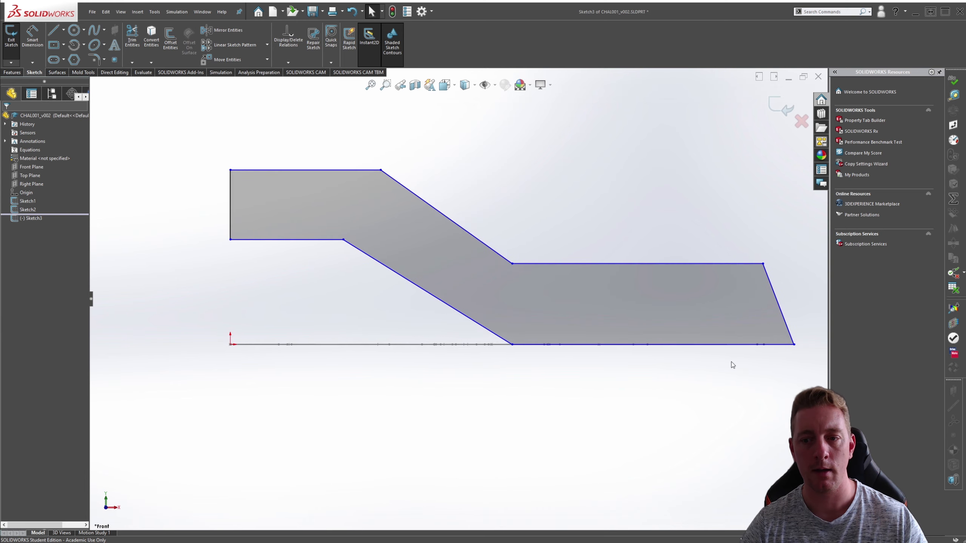
# Make the outer end line vertical and the two slanted lines parallel to each other.
pyautogui.click(780, 308)
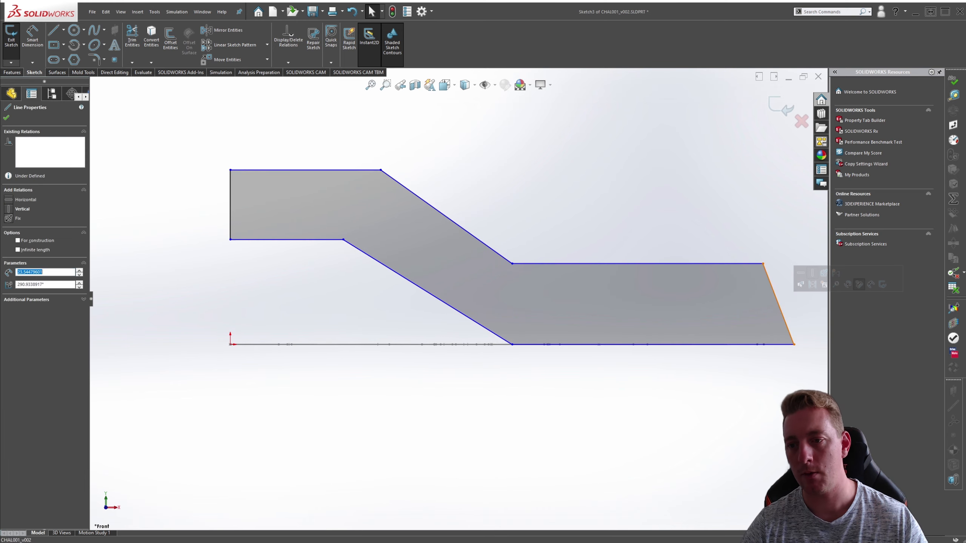
pyautogui.click(813, 274)
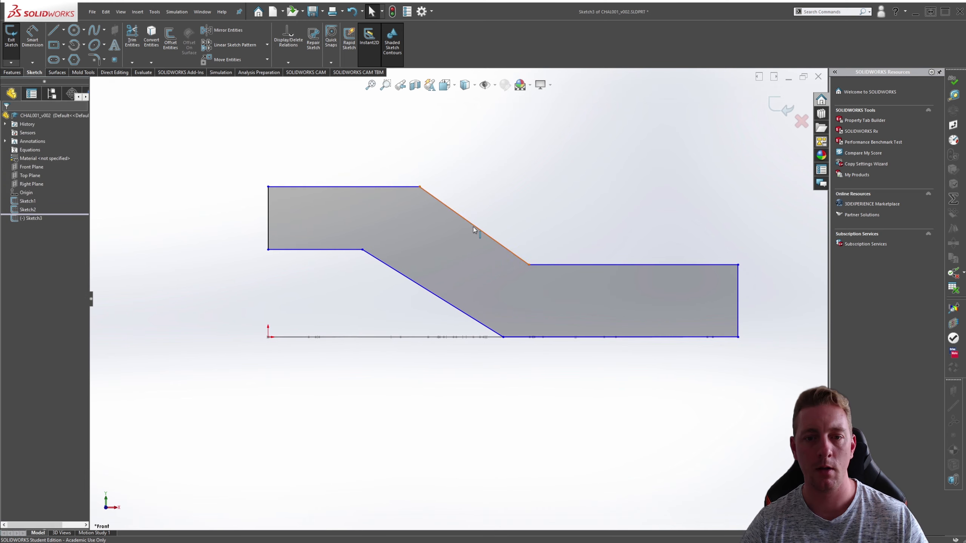
pyautogui.click(475, 227)
pyautogui.keyDown('ctrl'); pyautogui.click(425, 288); pyautogui.keyUp('ctrl')
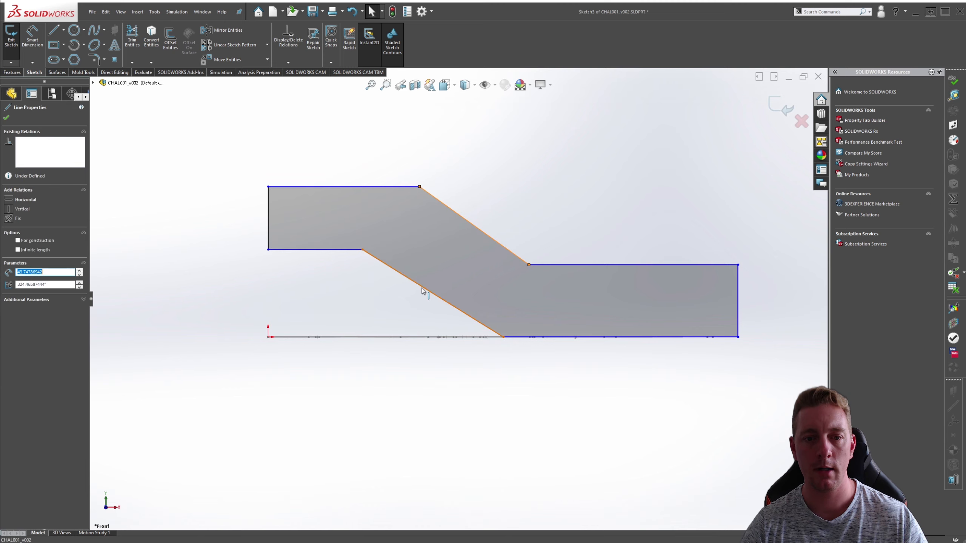
pyautogui.click(492, 253)
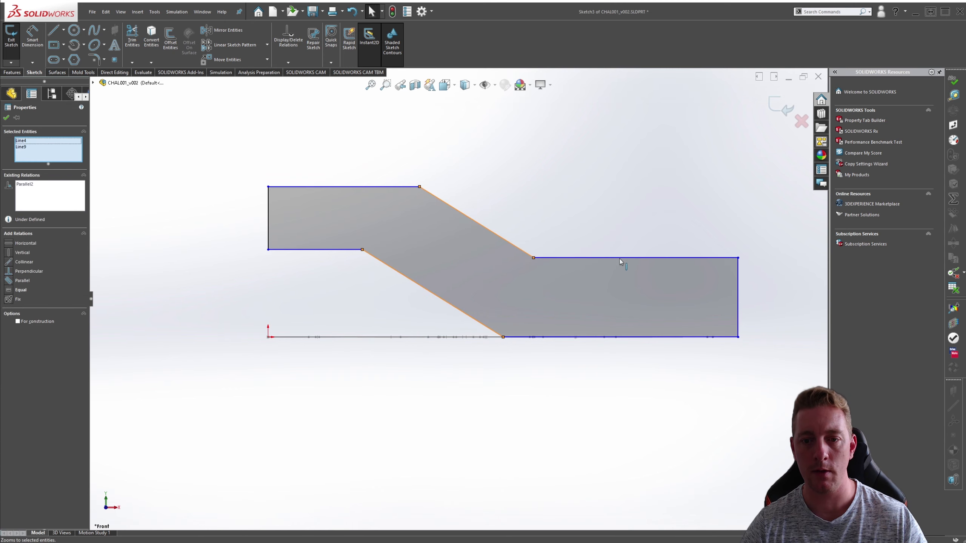
pyautogui.click(7, 118)
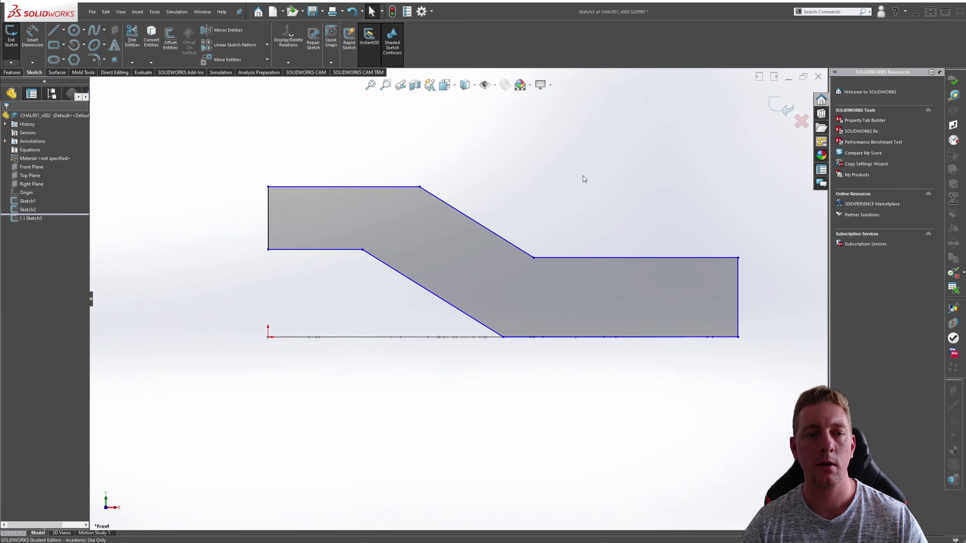
# Check the side view in the CHAL001 reference drawing and dimension the raised inner section's thickness as 32 mm.
pyautogui.click(624, 542)
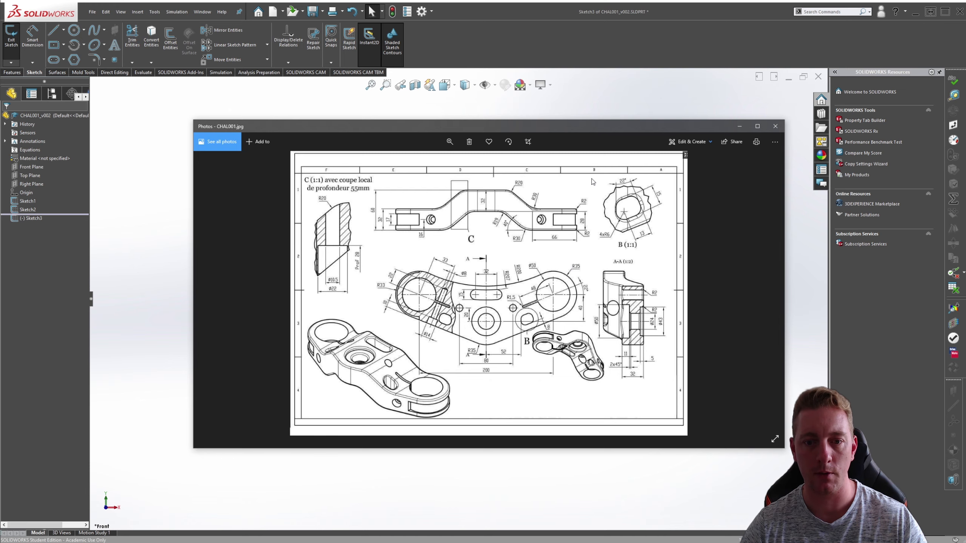
pyautogui.hotkey('alt', 'Tab')
pyautogui.press('s')
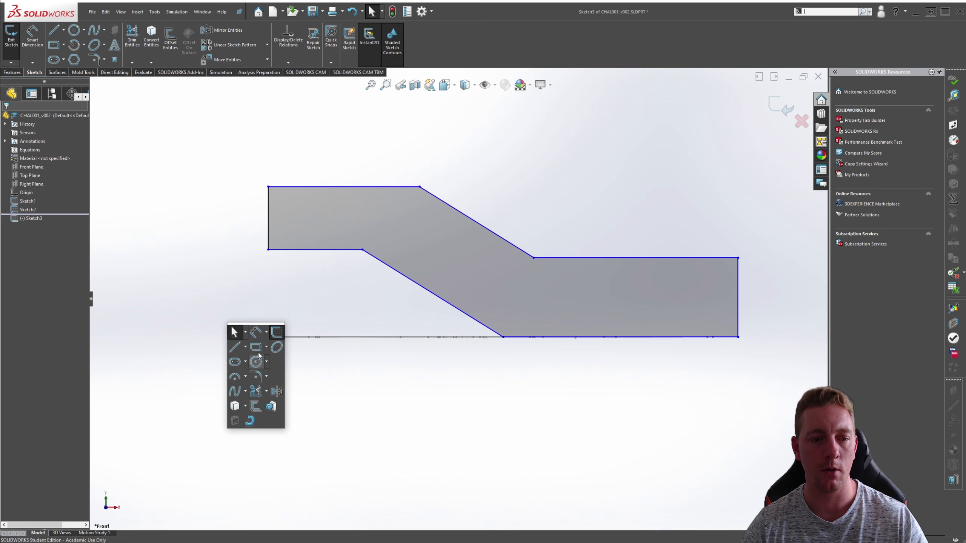
pyautogui.click(258, 352)
pyautogui.click(292, 250)
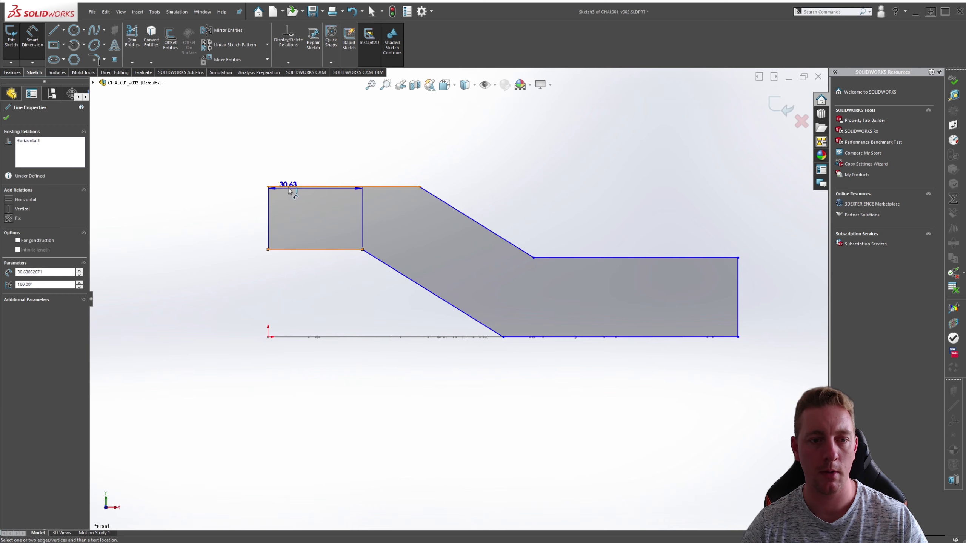
pyautogui.click(290, 186)
pyautogui.click(248, 218)
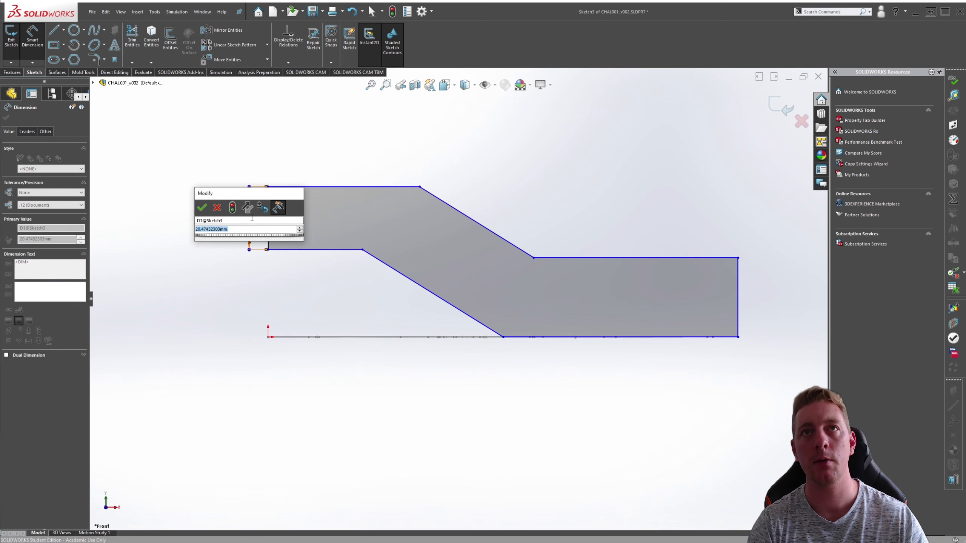
pyautogui.write('32')
pyautogui.press('Return')
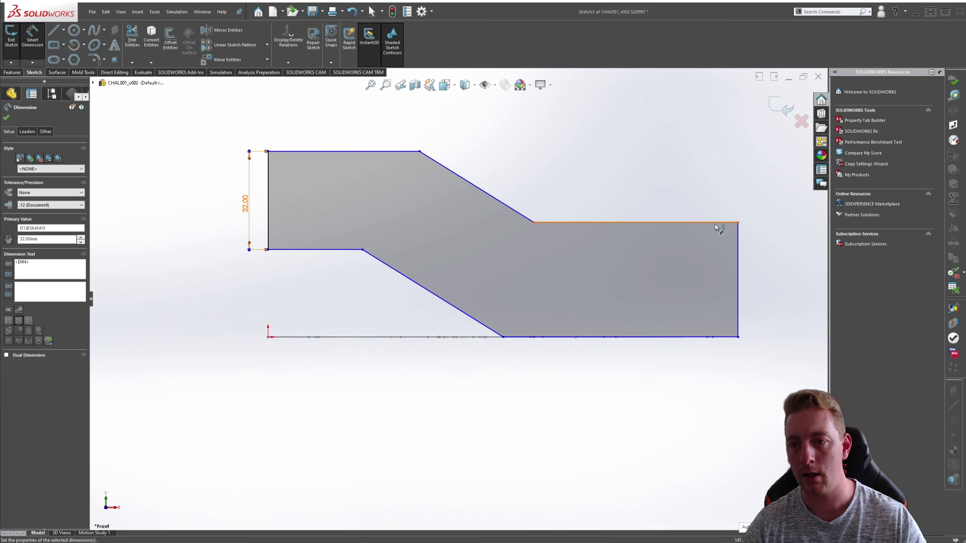
# Dimension the lower outer section's thickness between its two horizontal edges as 32 mm.
pyautogui.click(724, 337)
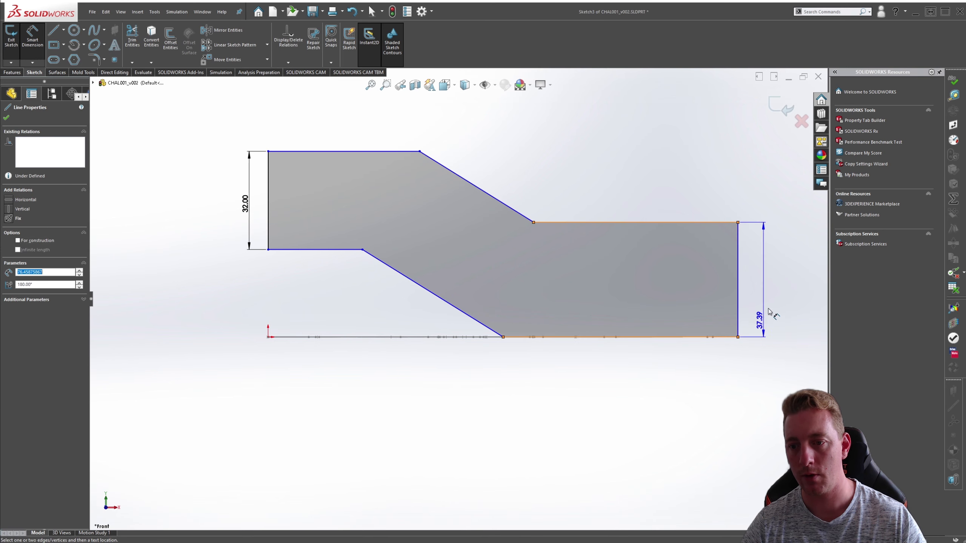
pyautogui.click(772, 286)
pyautogui.write('32')
pyautogui.press('Return')
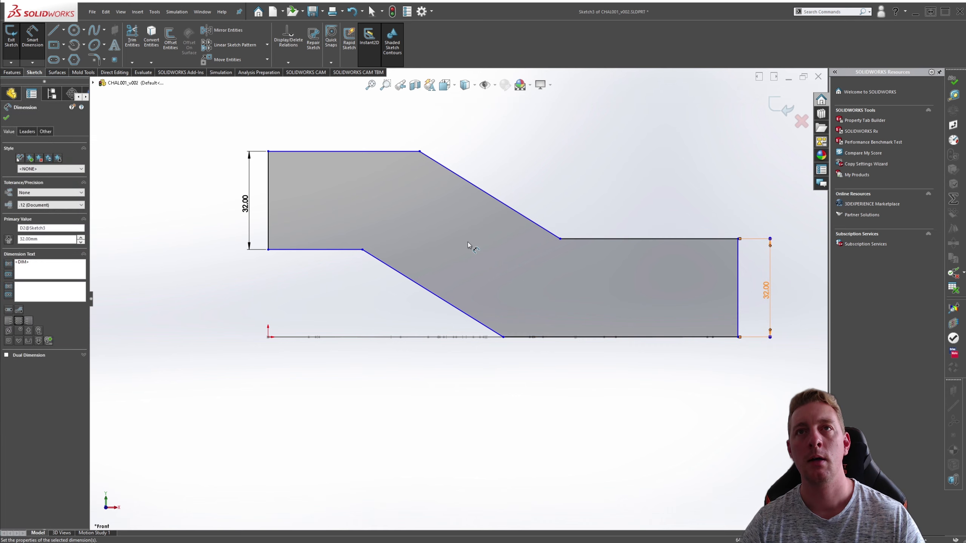
# Dimension the angle between the base line and the lower slanted line as 40 degrees.
pyautogui.click(506, 337)
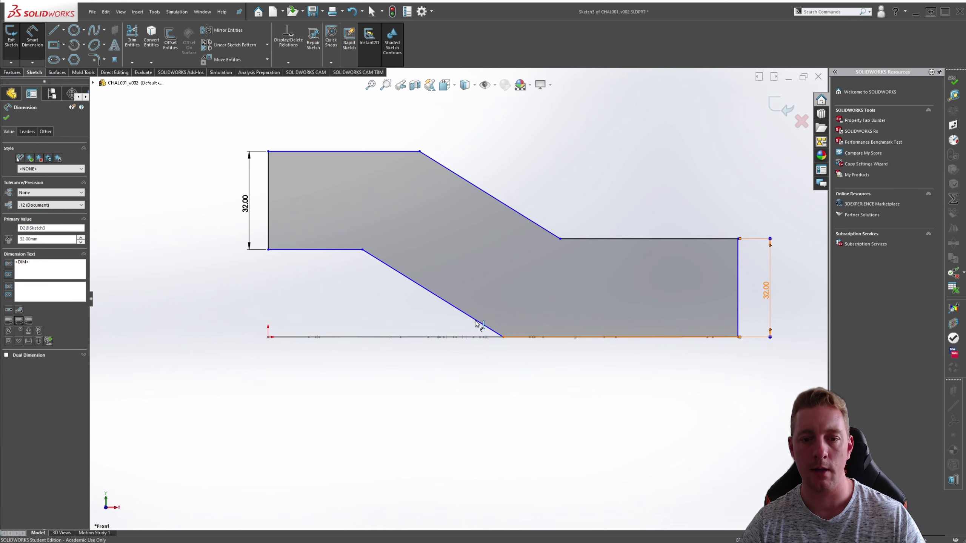
pyautogui.click(456, 309)
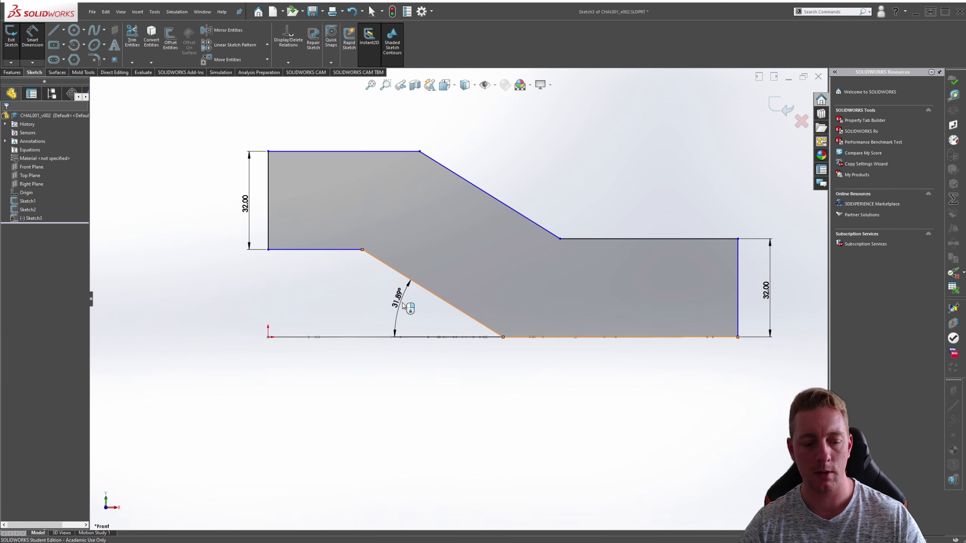
pyautogui.click(402, 303)
pyautogui.write('40')
pyautogui.press('Return')
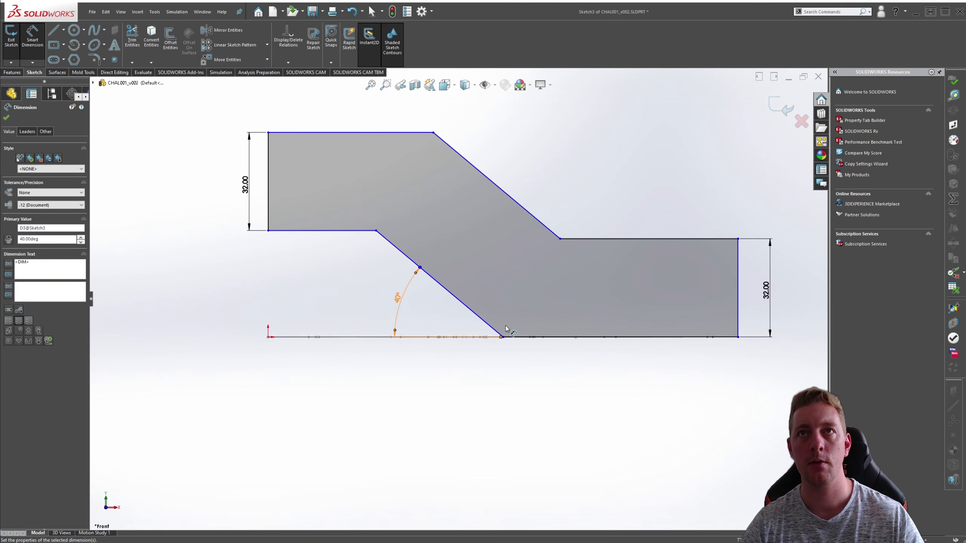
# Consult the reference drawing and dimension the raised section's underside 28 mm above the base line.
pyautogui.hotkey('alt', 'Tab')
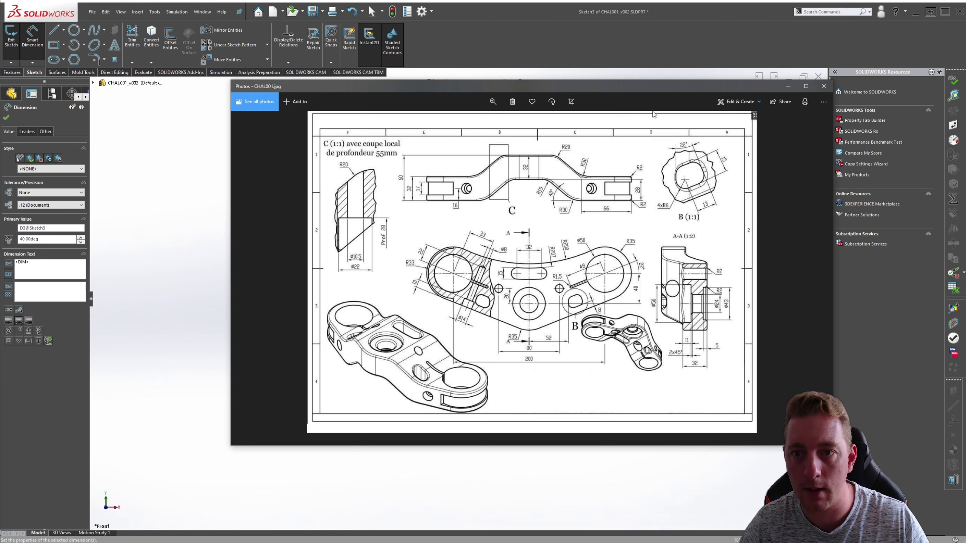
pyautogui.click(789, 86)
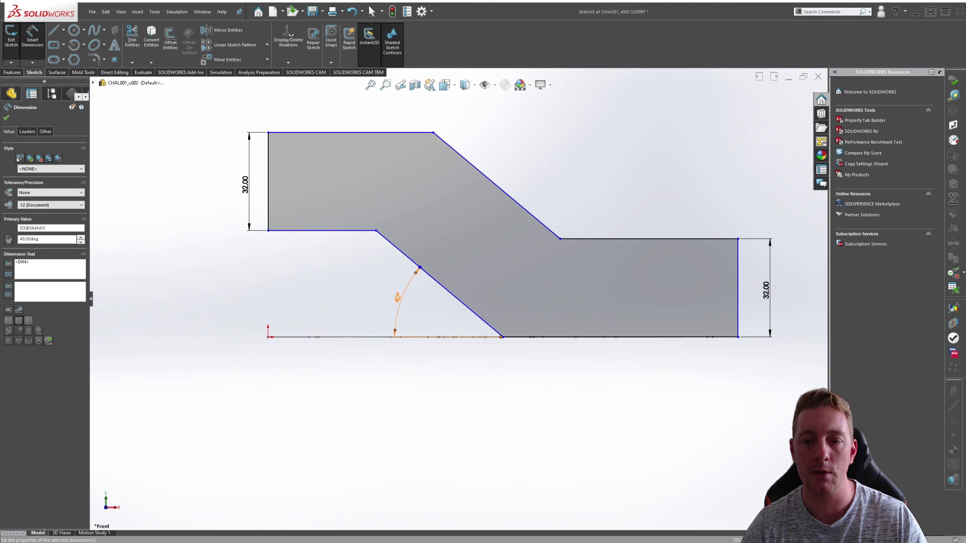
pyautogui.click(692, 337)
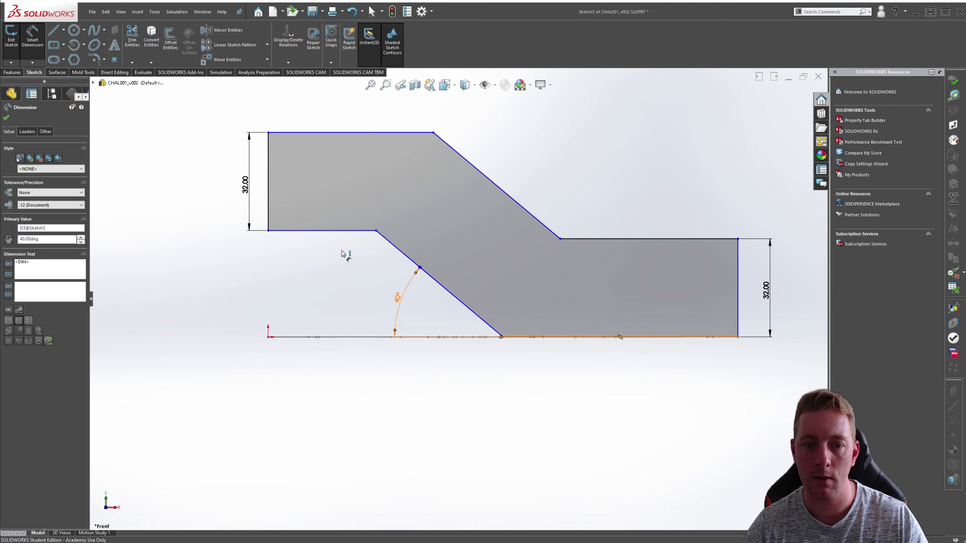
pyautogui.click(351, 230)
pyautogui.click(357, 280)
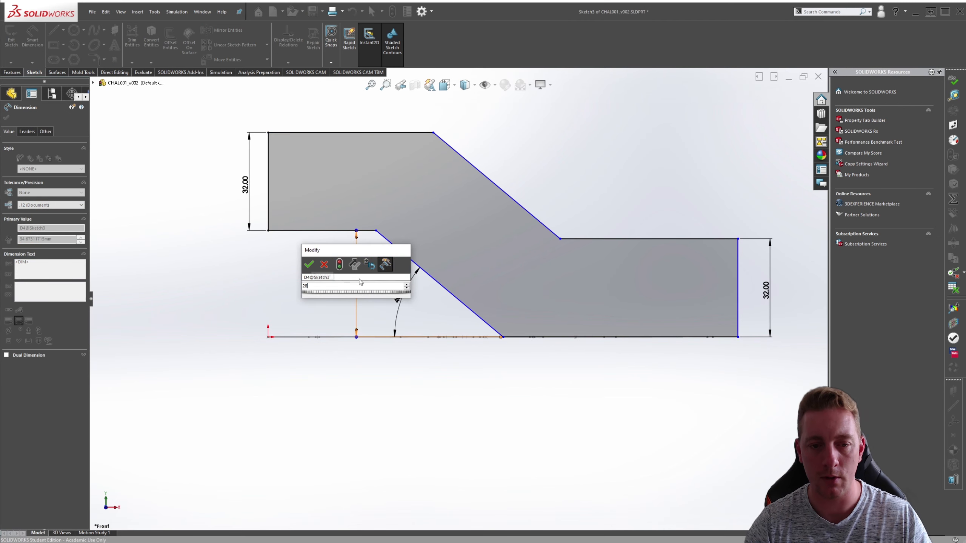
pyautogui.write('28')
pyautogui.press('Return')
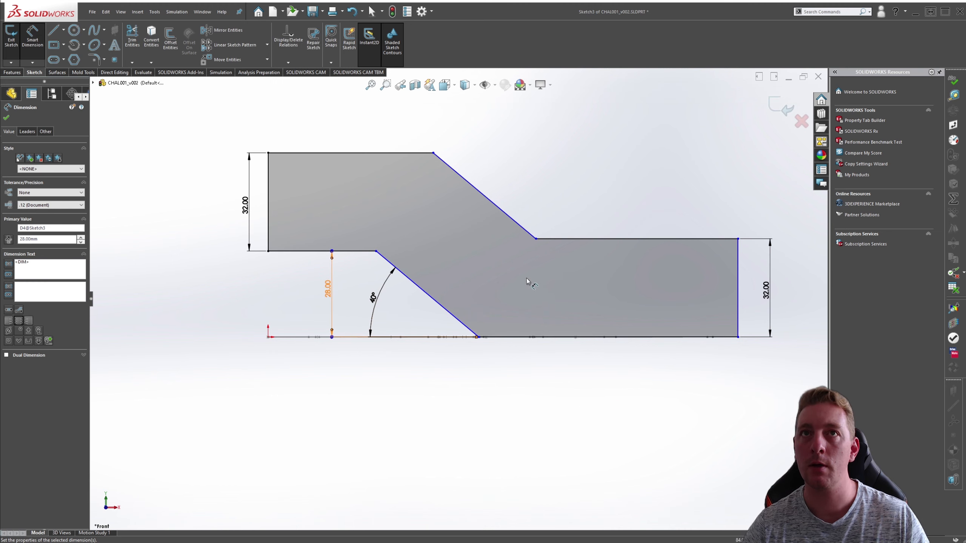
# Place a driven dimension for the profile's overall height from base to upper edge and delete it.
pyautogui.click(299, 338)
pyautogui.click(314, 153)
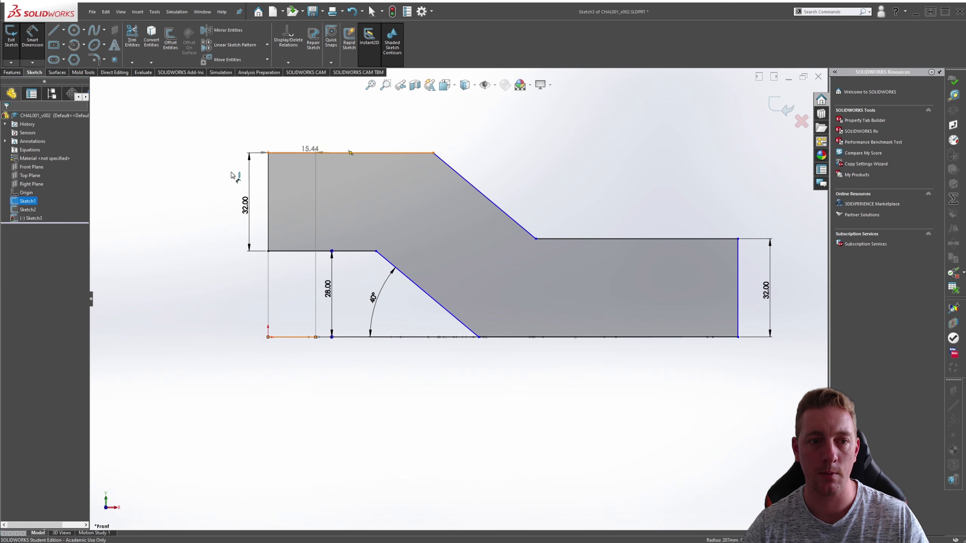
pyautogui.click(223, 182)
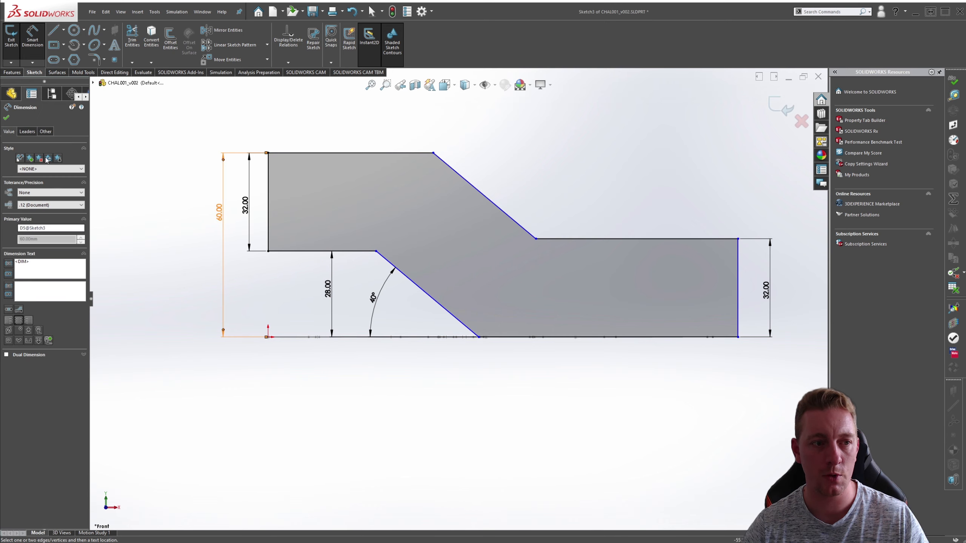
pyautogui.click(6, 118)
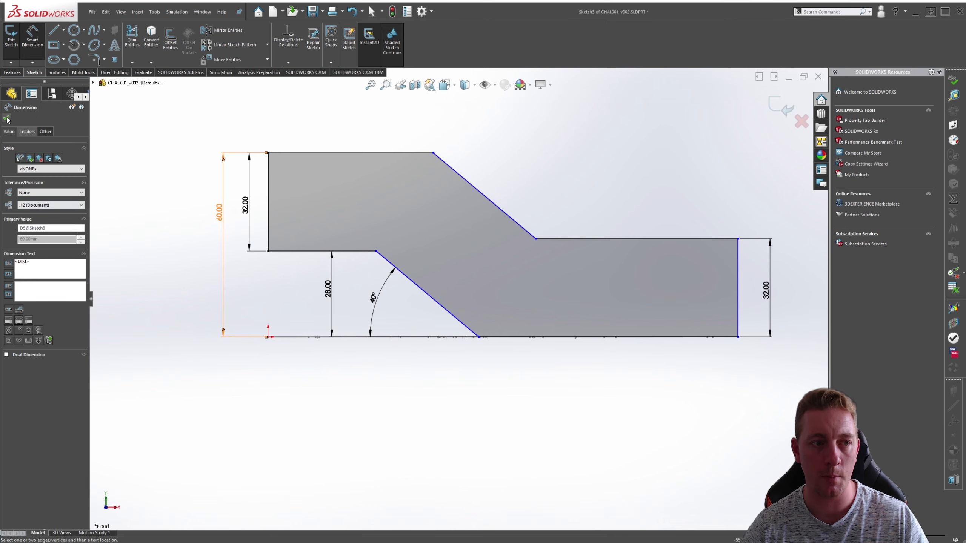
pyautogui.click(219, 212)
pyautogui.press('Delete')
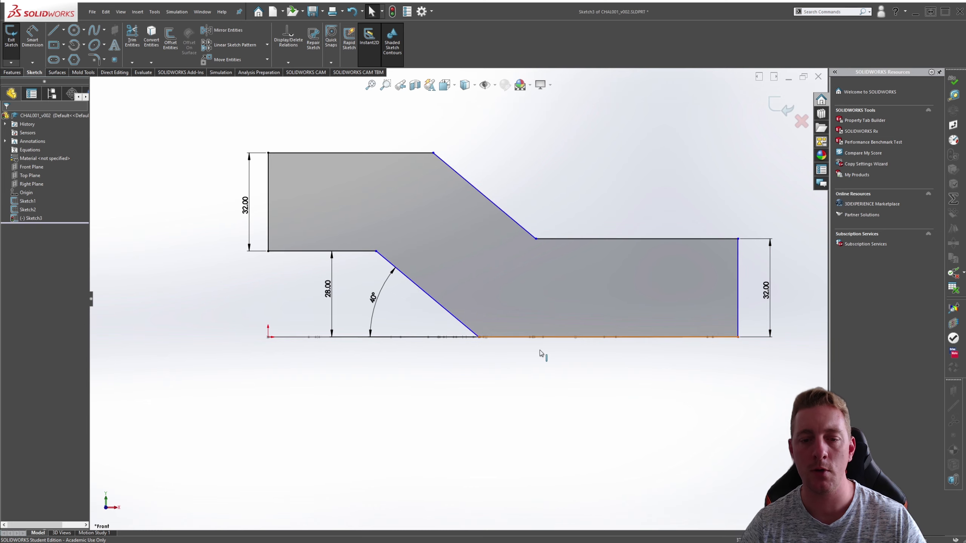
# Dimension the distance between the two parallel slanted lines as 32 mm.
pyautogui.press('s')
pyautogui.click(606, 390)
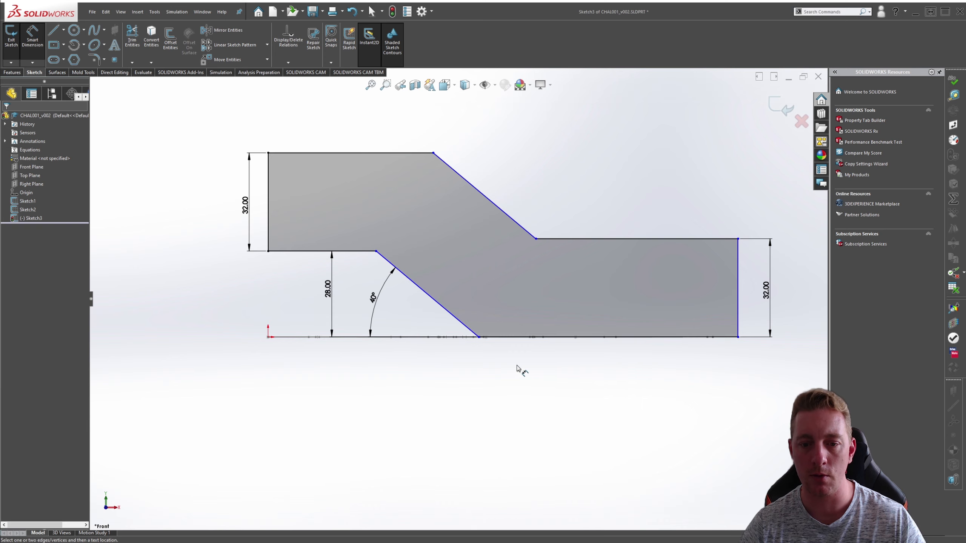
pyautogui.click(425, 294)
pyautogui.click(487, 199)
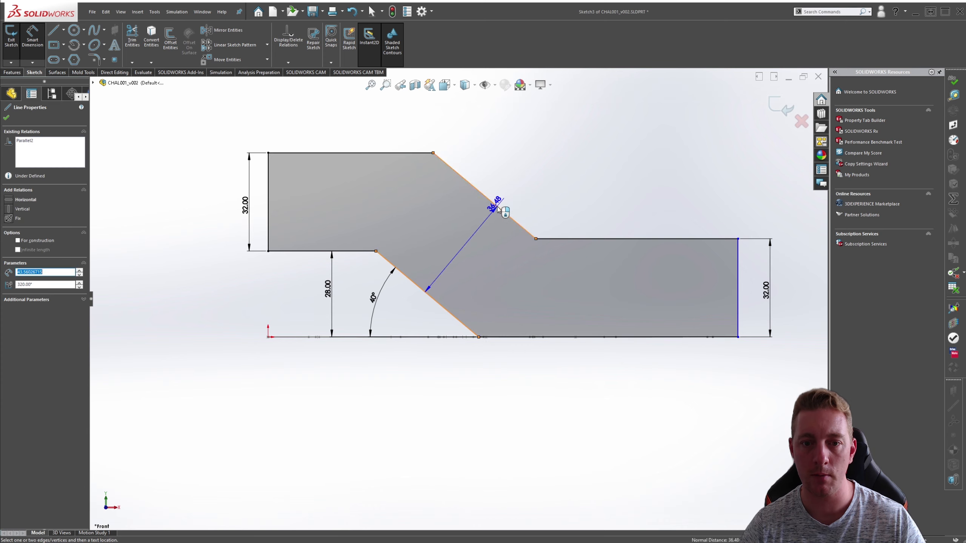
pyautogui.click(475, 262)
pyautogui.write('32')
pyautogui.press('Return')
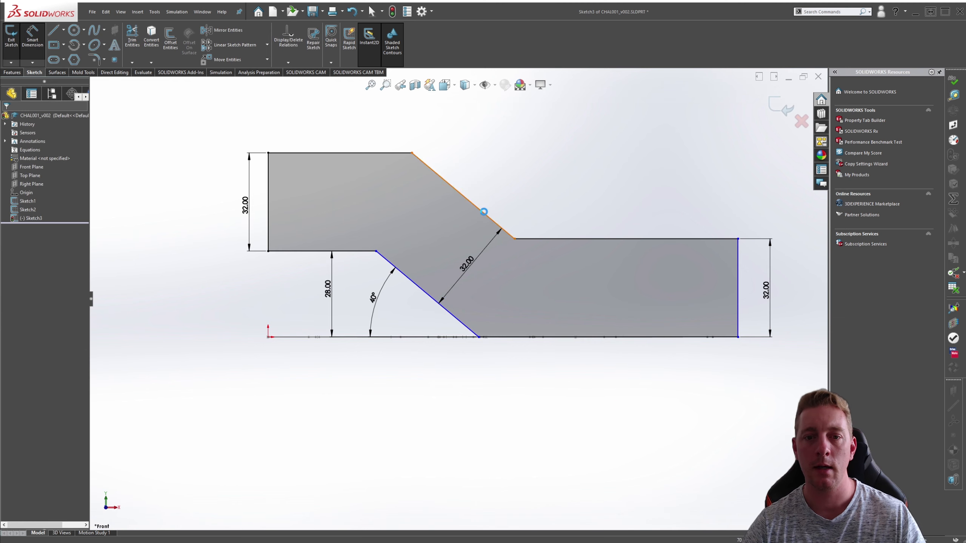
# Shift the slanted section outward, away from the origin, and compare the profile with the reference drawing.
pyautogui.moveTo(486, 215)
pyautogui.mouseDown()
pyautogui.moveTo(553, 215)
pyautogui.moveTo(458, 213)
pyautogui.moveTo(576, 218)
pyautogui.moveTo(531, 195)
pyautogui.mouseUp()
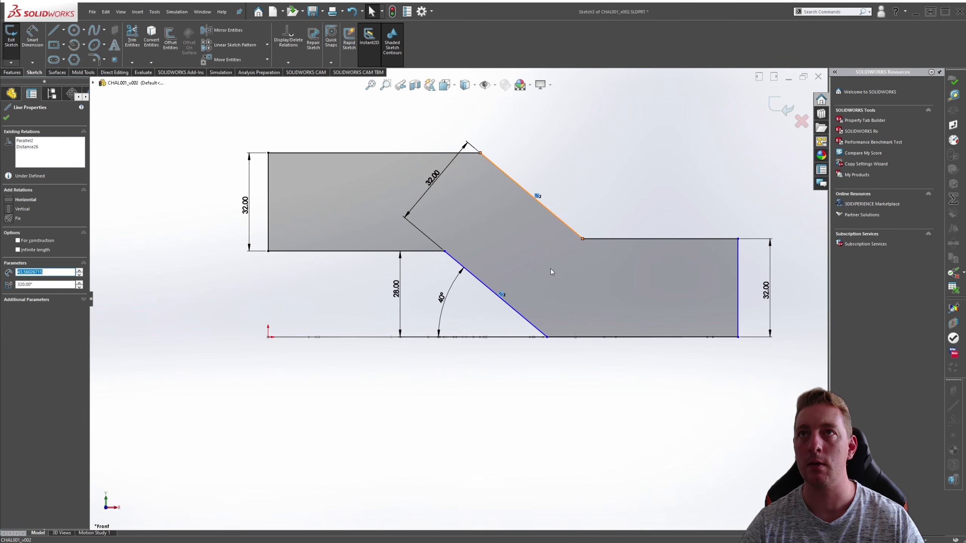
pyautogui.hotkey('alt', 'Tab')
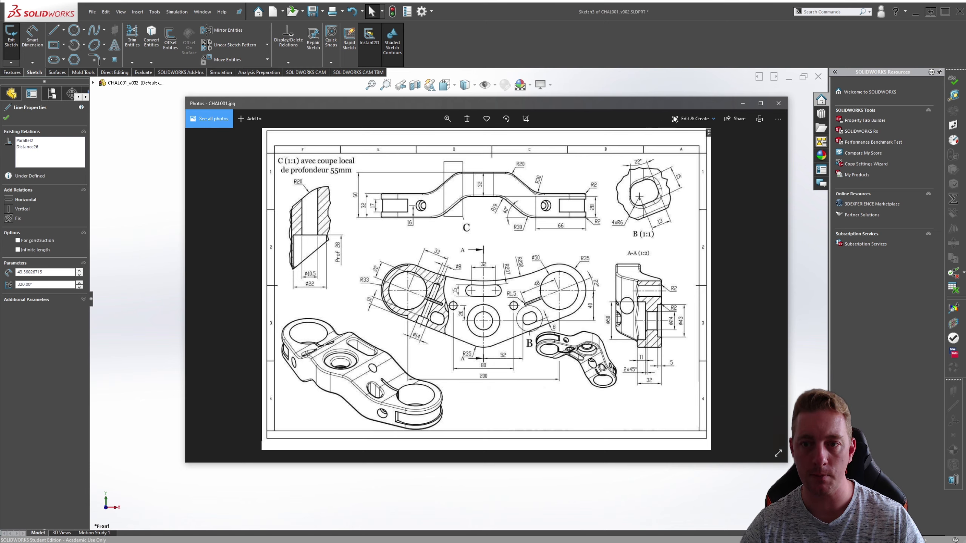
pyautogui.hotkey('alt', 'Tab')
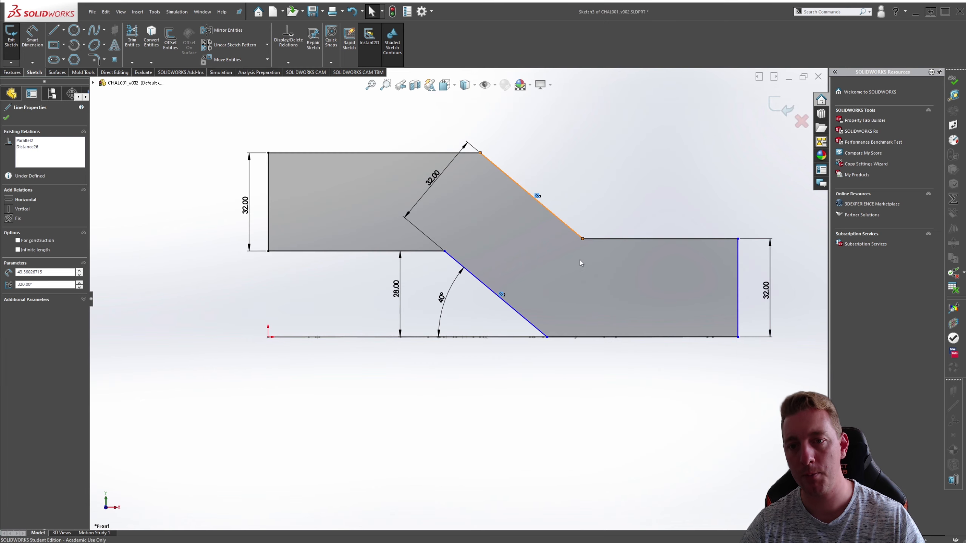
pyautogui.click(621, 174)
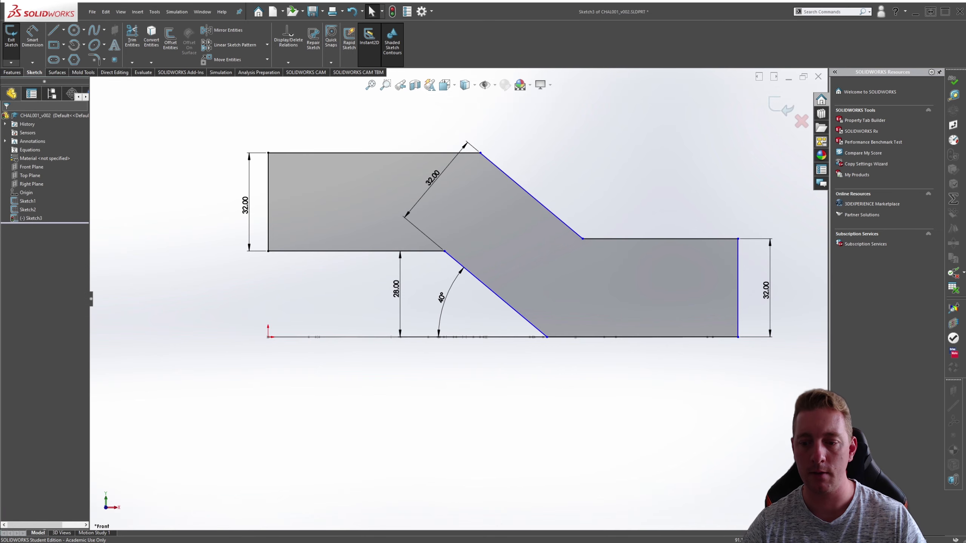
# Check the reference drawing and apply 30 mm sketch fillets to both corners where the slanted lines meet the outer section.
pyautogui.hotkey('alt', 'Tab')
pyautogui.hotkey('alt', 'Tab')
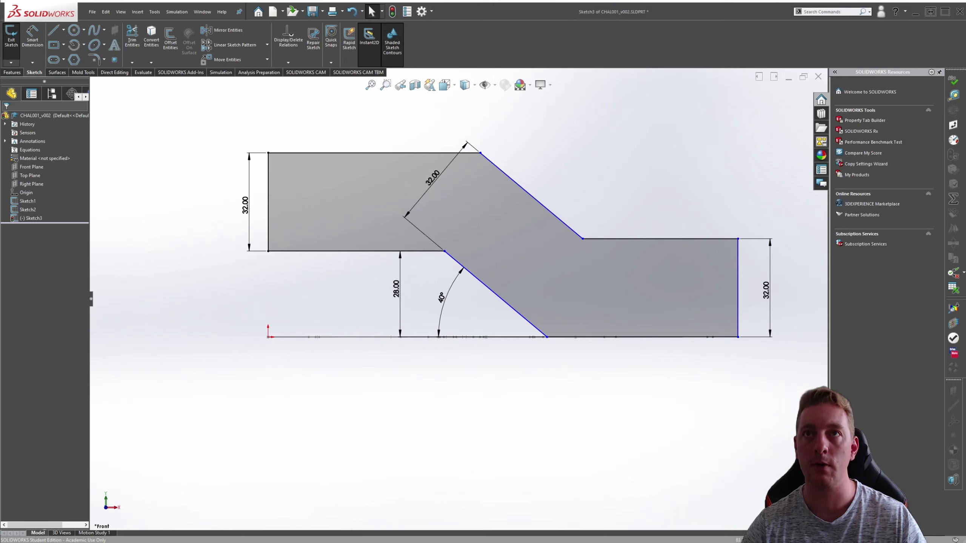
pyautogui.click(94, 60)
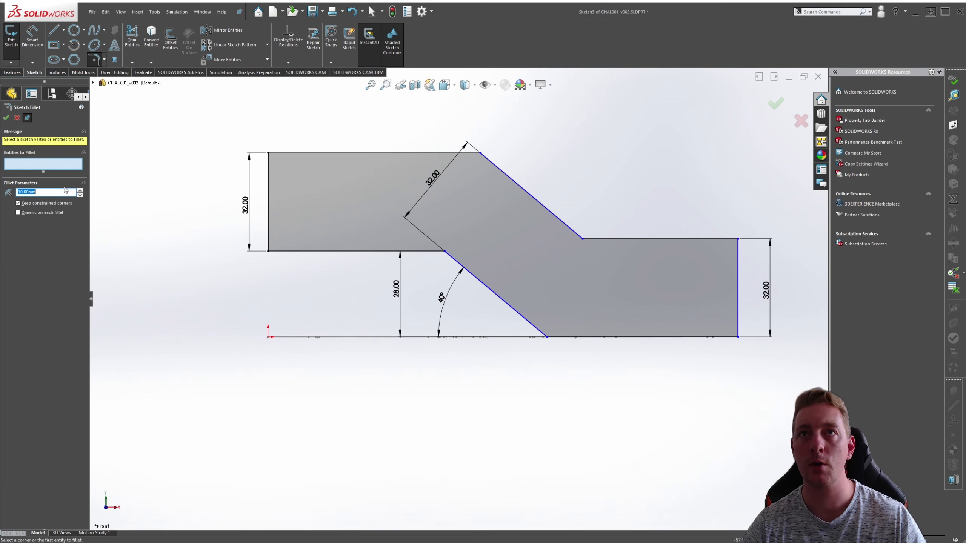
pyautogui.write('30')
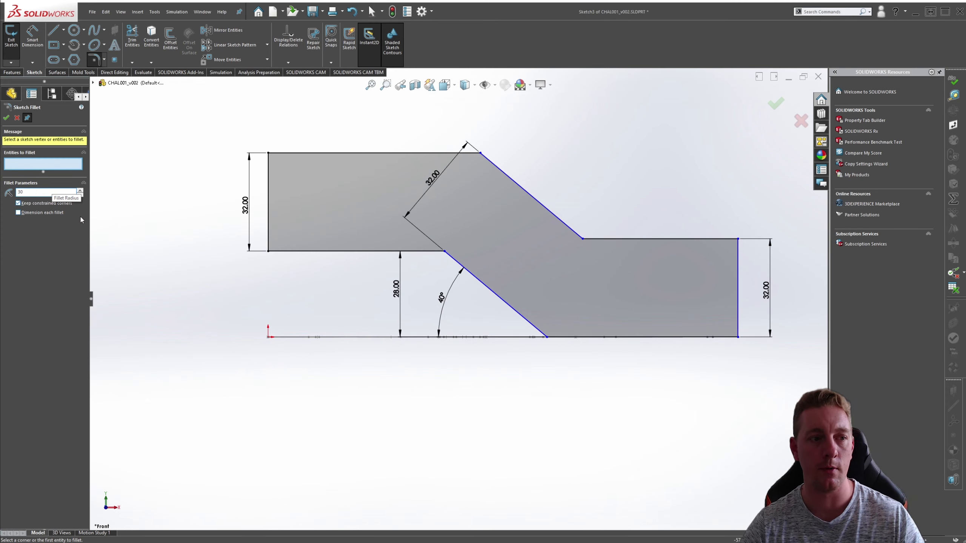
pyautogui.press('Return')
pyautogui.click(546, 337)
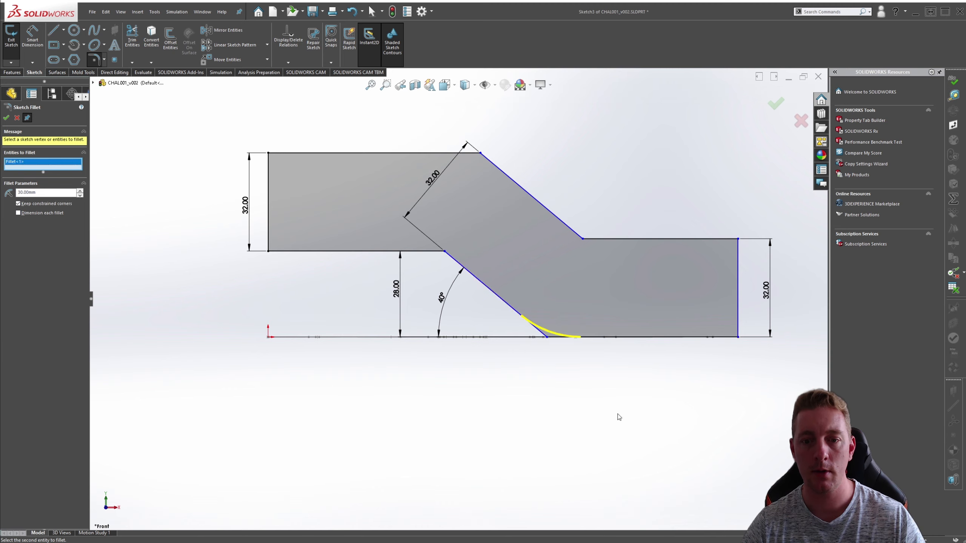
pyautogui.click(584, 239)
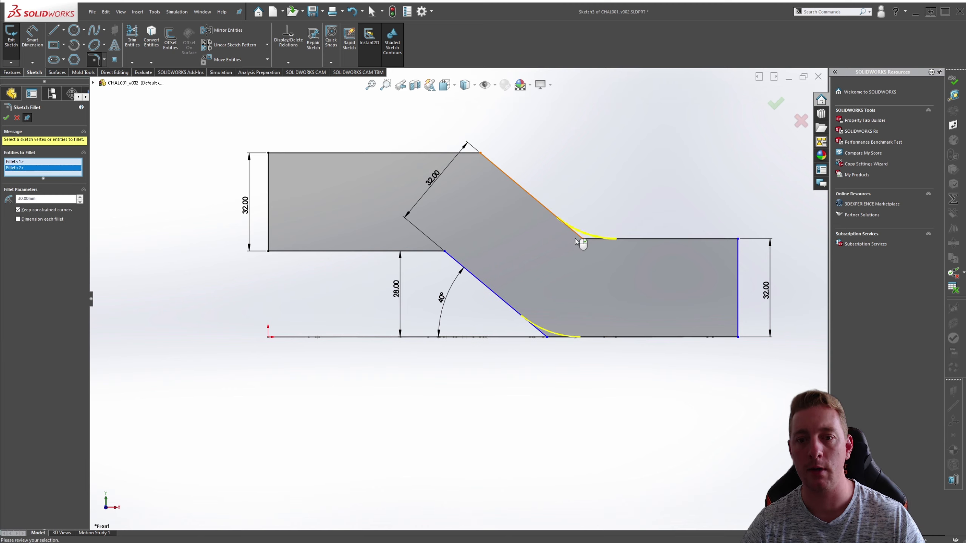
pyautogui.press('Return')
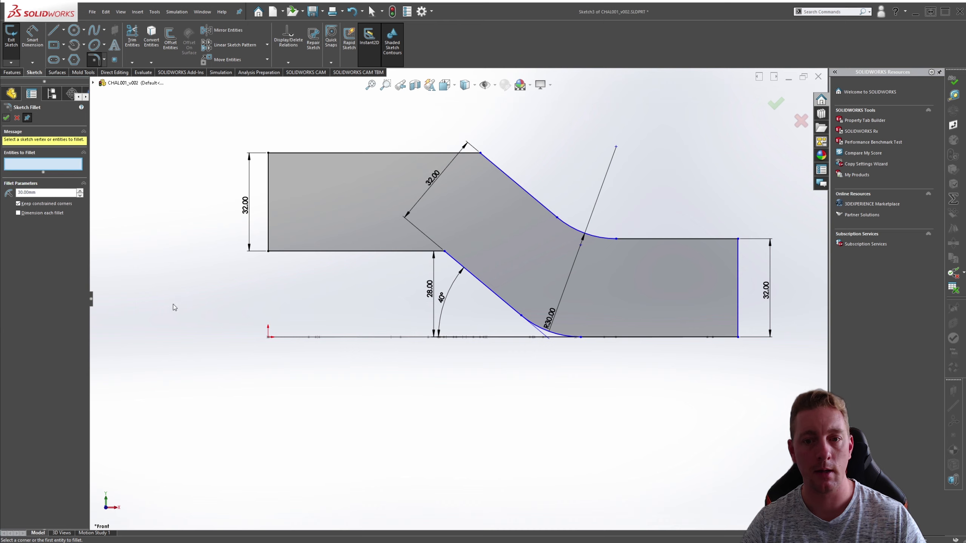
# Apply a 19 mm sketch fillet to the corner between the raised section's underside and the lower slanted line.
pyautogui.press('s')
pyautogui.click(204, 359)
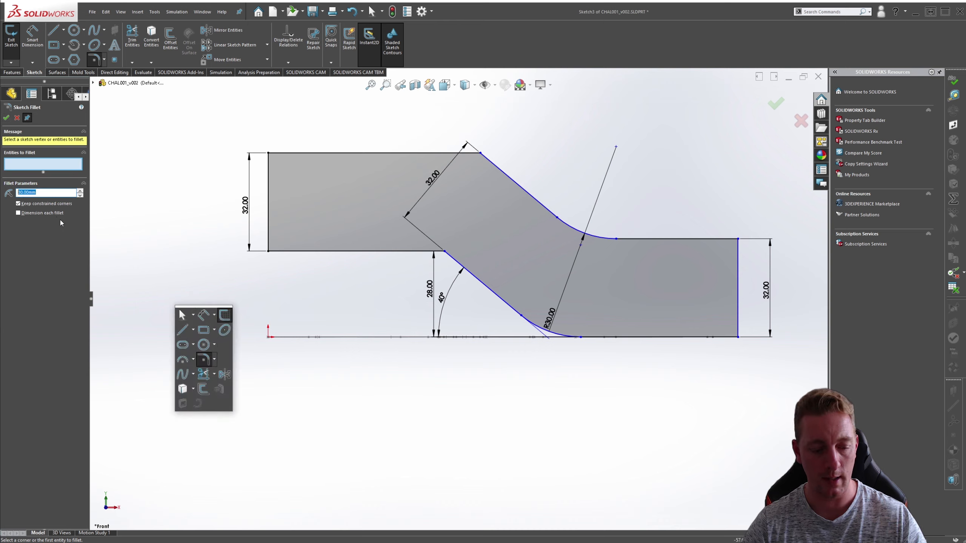
pyautogui.write('19')
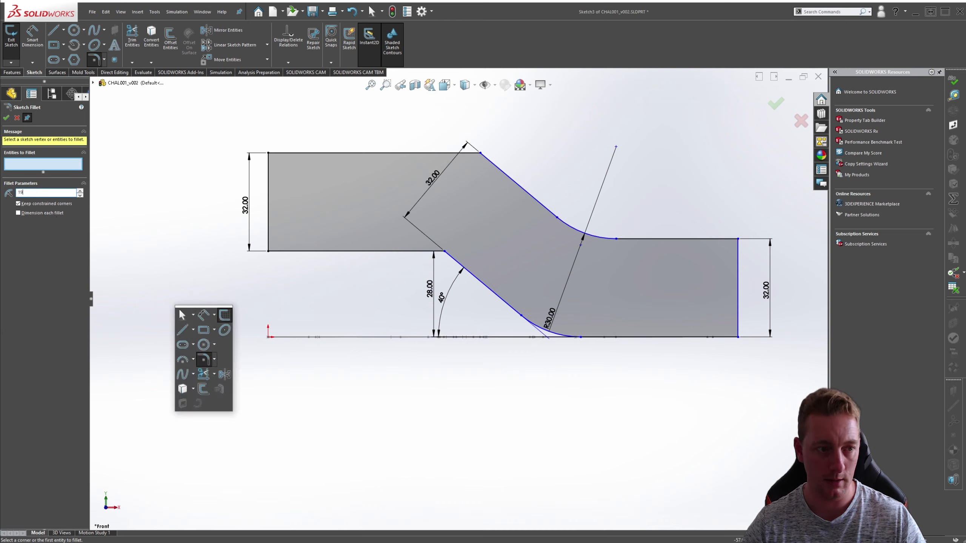
pyautogui.click(454, 262)
pyautogui.click(425, 252)
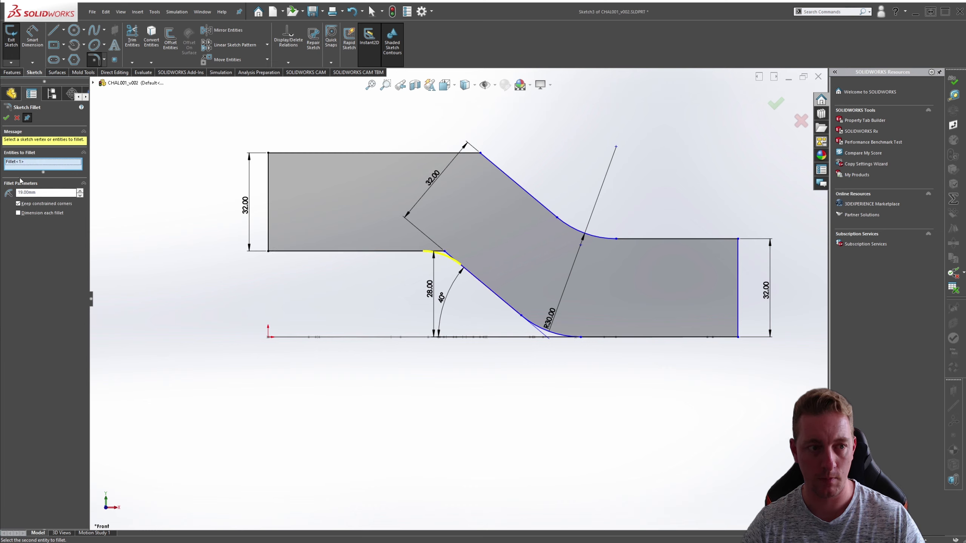
pyautogui.click(6, 118)
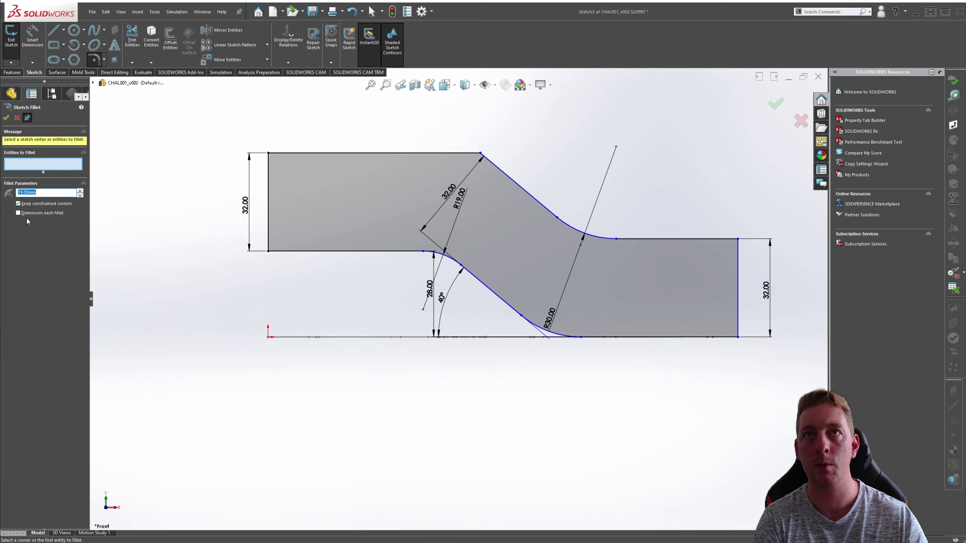
# Apply a 20 mm sketch fillet to the corner between the upper edge and the upper slanted line, and finish filleting.
pyautogui.write('20')
pyautogui.press('Tab')
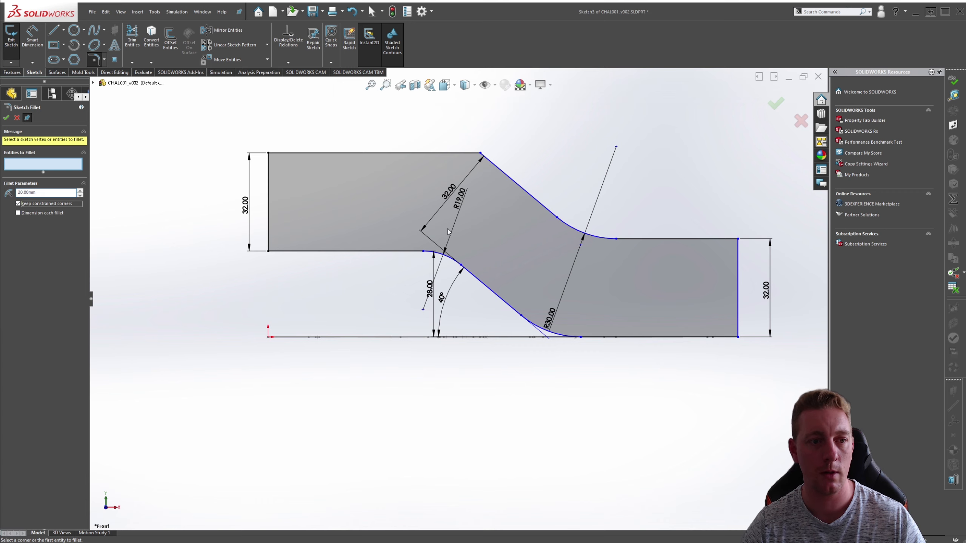
pyautogui.click(480, 154)
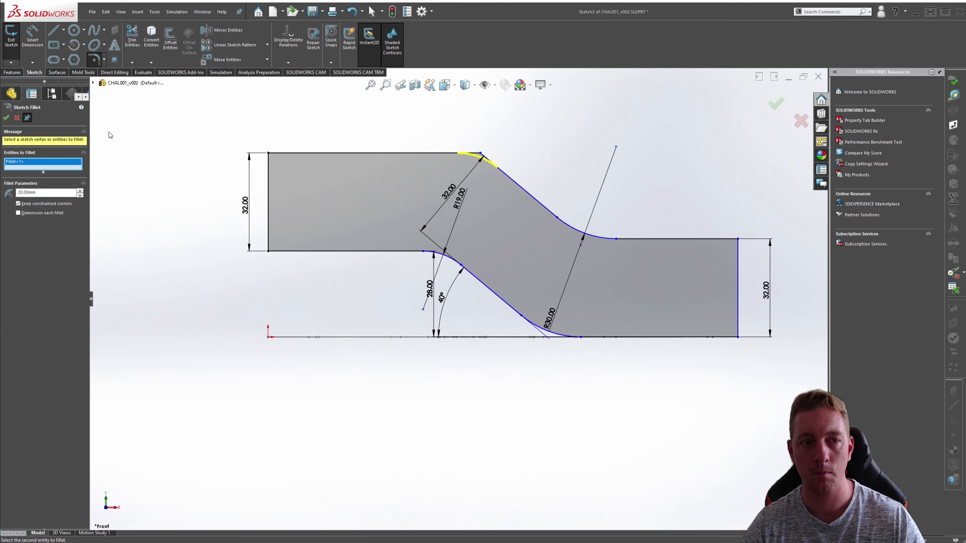
pyautogui.press('Return')
pyautogui.click(5, 119)
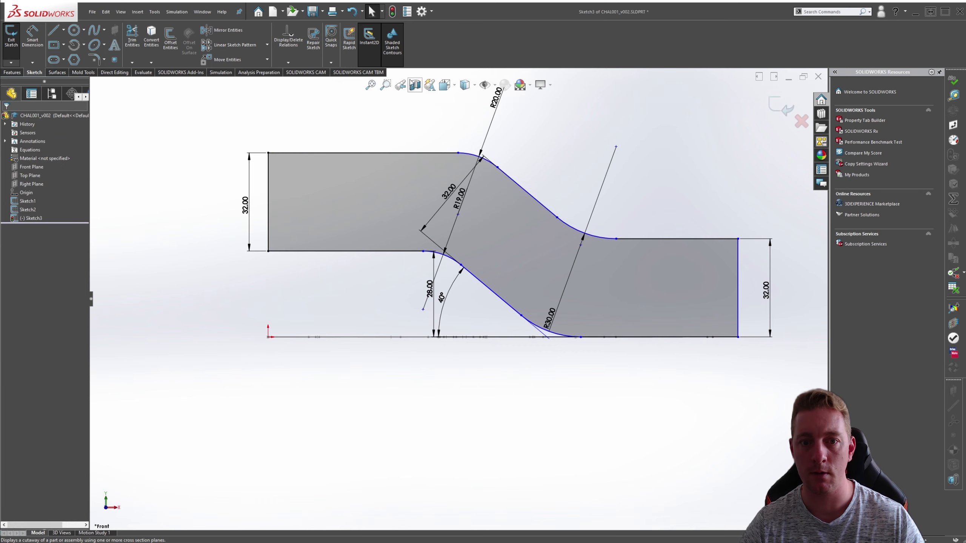
# Draw two construction lines from the ends of the upper R30 arc, one continuing down the slope and one horizontal, so they cross.
pyautogui.scroll(-3, 592, 260)
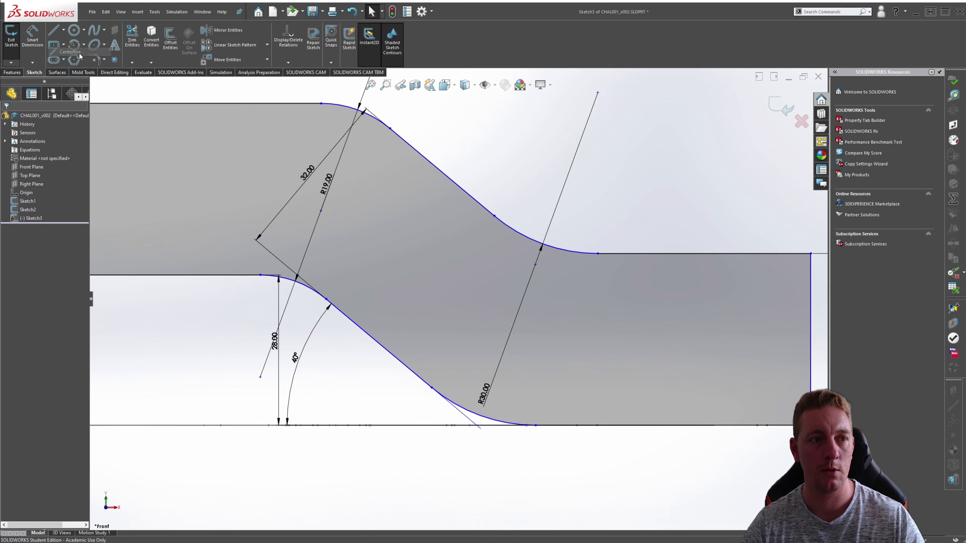
pyautogui.click(79, 55)
pyautogui.click(494, 216)
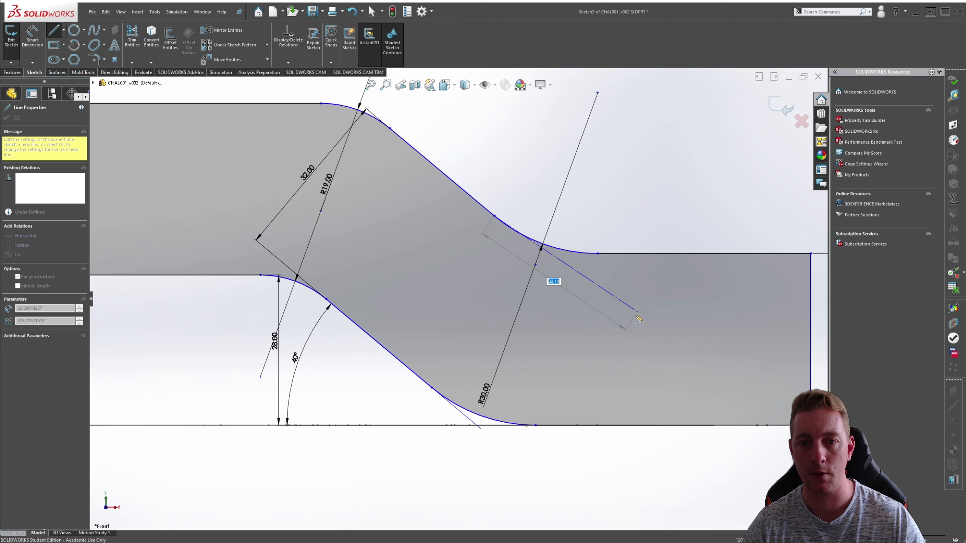
pyautogui.click(627, 326)
pyautogui.press('Escape')
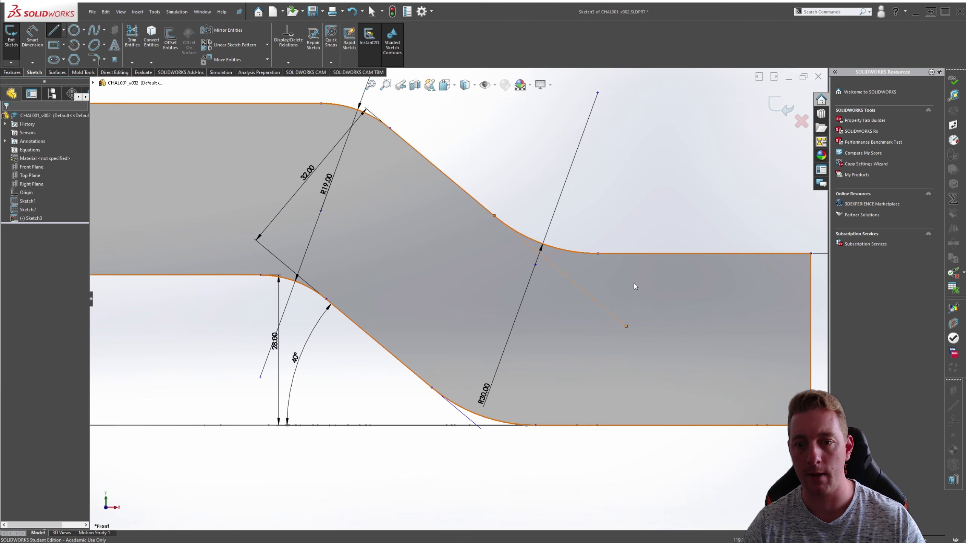
pyautogui.press('s')
pyautogui.click(636, 315)
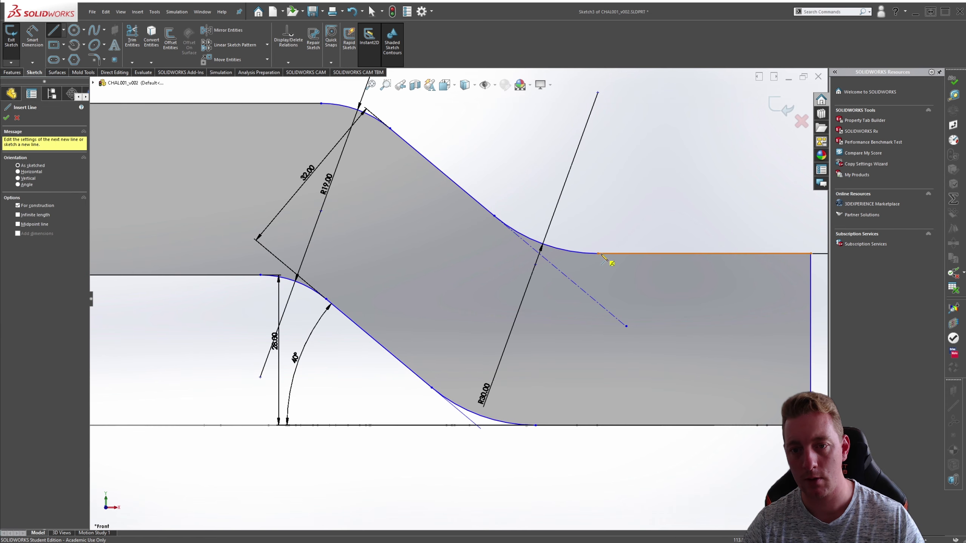
pyautogui.moveTo(598, 253)
pyautogui.mouseDown()
pyautogui.moveTo(506, 268)
pyautogui.moveTo(442, 253)
pyautogui.mouseUp()
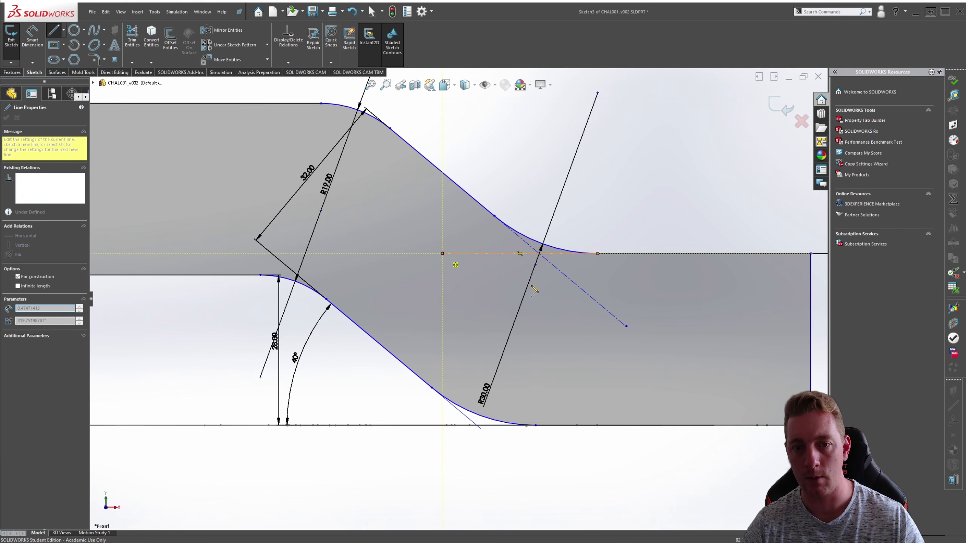
pyautogui.press('Escape')
# Make the sloping construction line collinear with the profile's upper sloped edge.
pyautogui.click(587, 292)
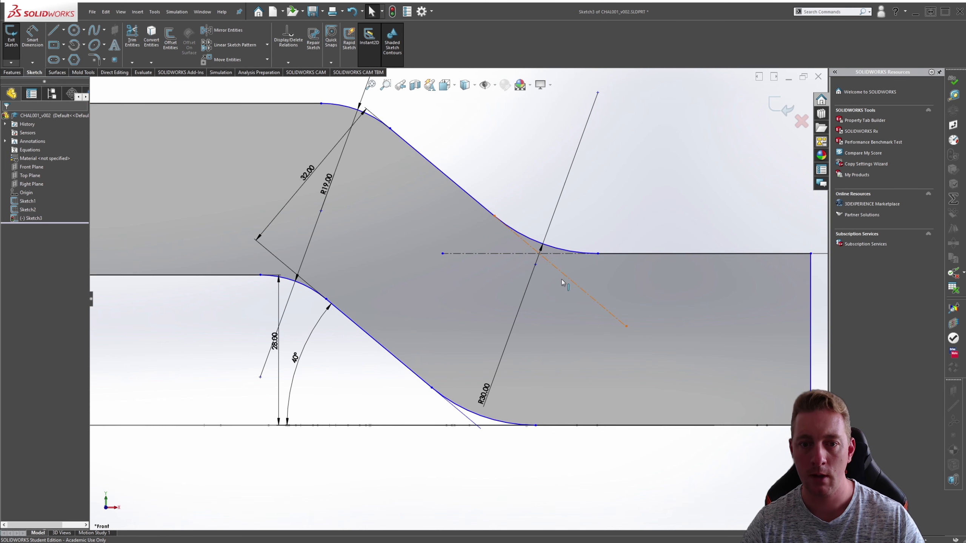
pyautogui.keyDown('ctrl'); pyautogui.click(468, 196); pyautogui.keyUp('ctrl')
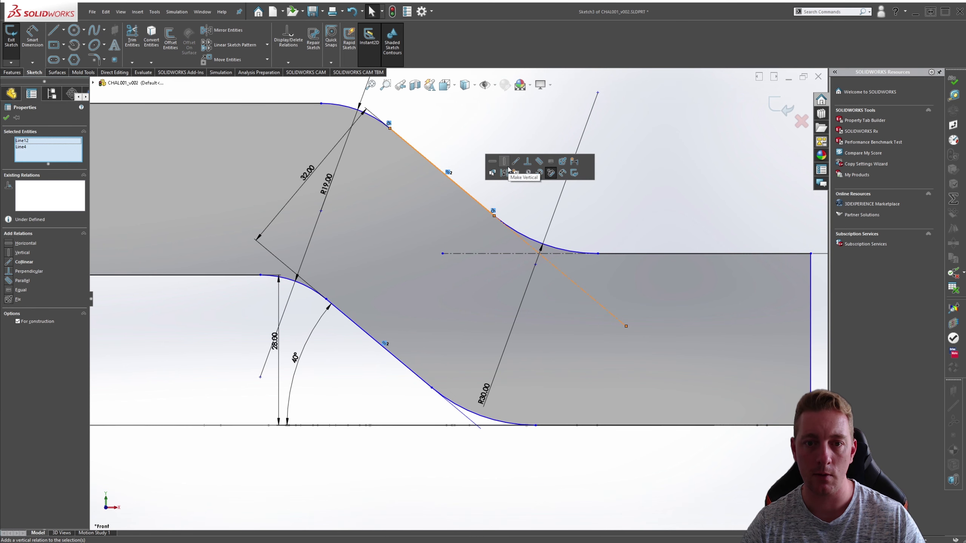
pyautogui.click(515, 161)
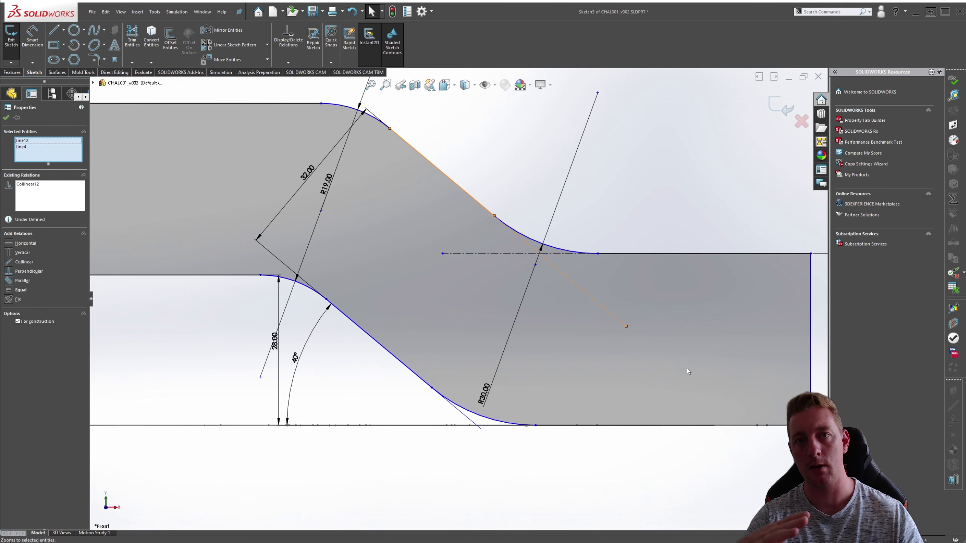
pyautogui.click(687, 368)
# Trim both construction lines back to their intersection point below the upper R30 arc.
pyautogui.press('s')
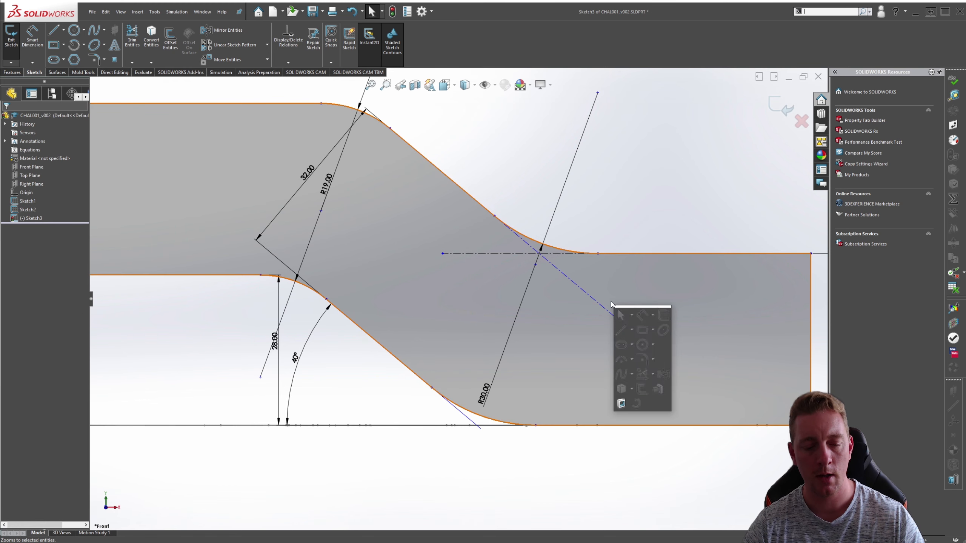
pyautogui.click(644, 376)
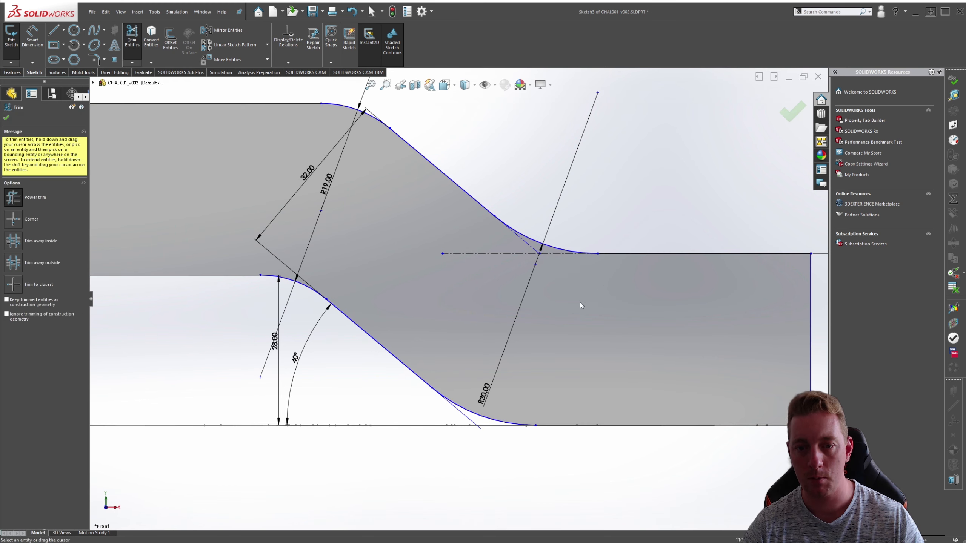
pyautogui.press('Escape')
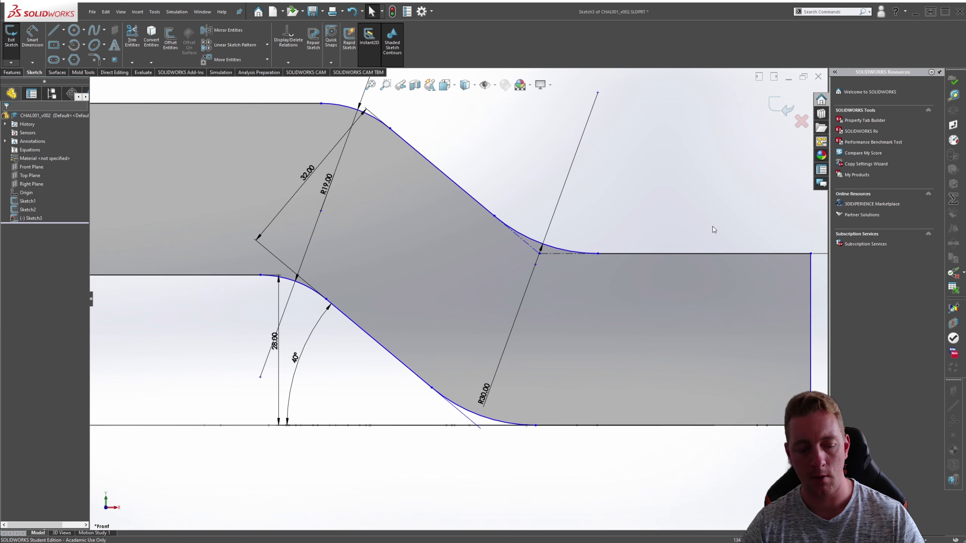
# Dimension the horizontal distance from the vertical edge of the lower arm to the construction-line intersection as 66 mm.
pyautogui.press('s')
pyautogui.click(741, 238)
pyautogui.click(810, 293)
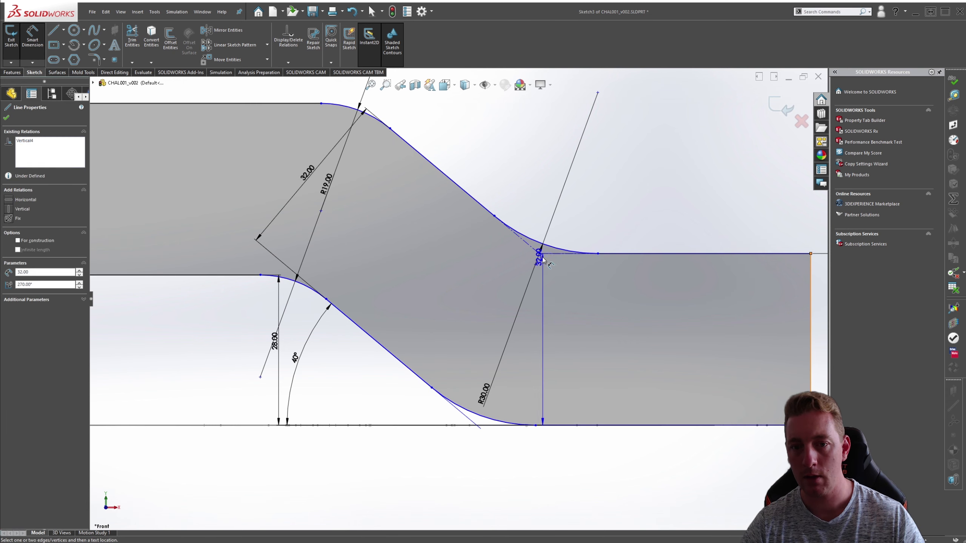
pyautogui.click(539, 251)
pyautogui.click(666, 189)
pyautogui.write('66')
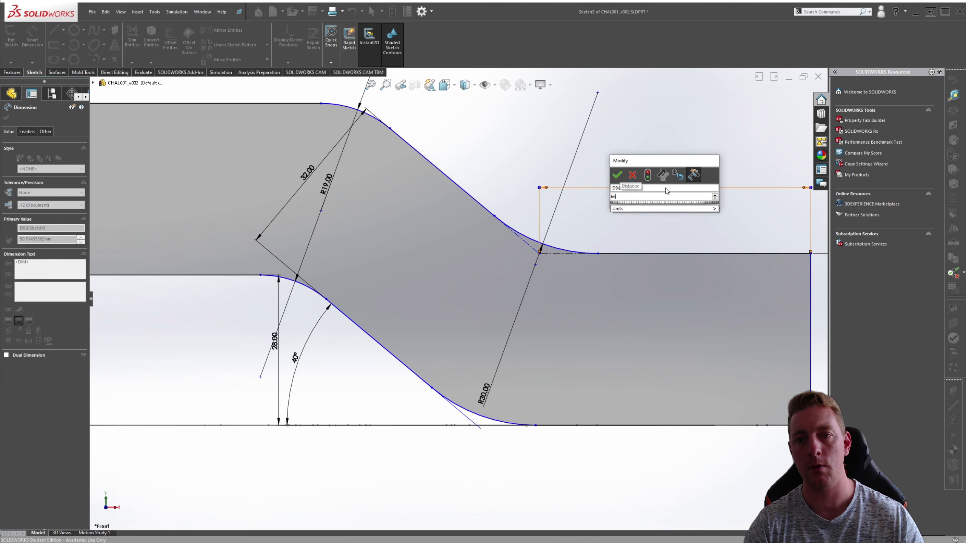
pyautogui.press('Return')
pyautogui.press('f')
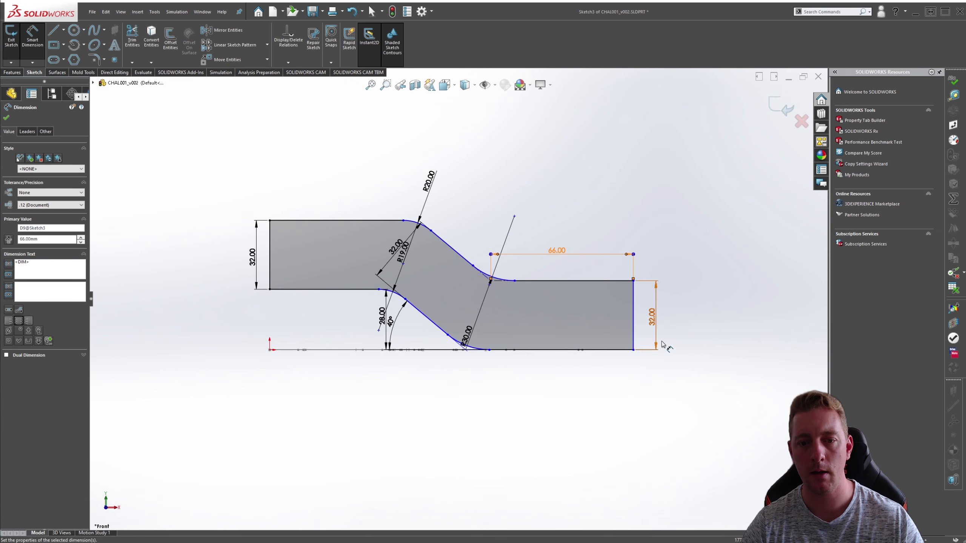
pyautogui.press('Escape')
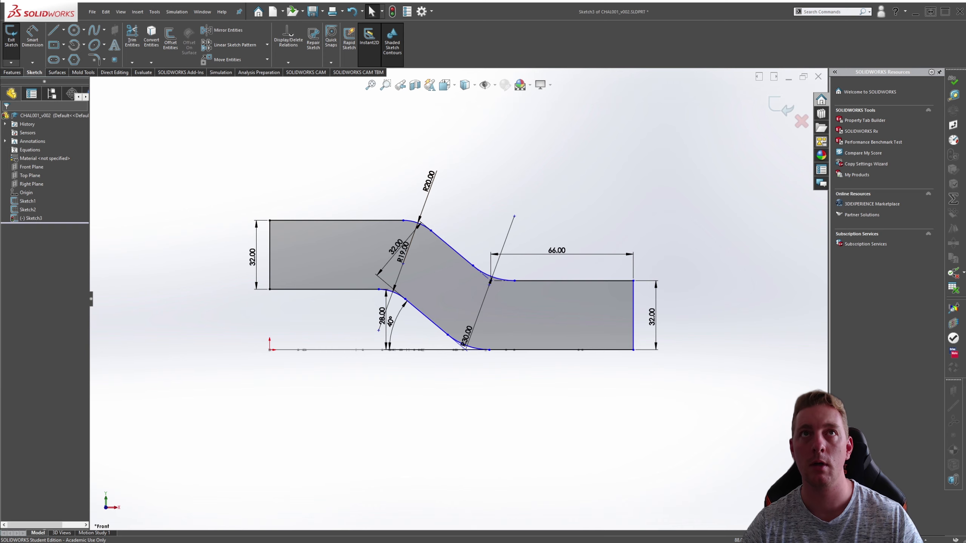
# Check the CHAL001.jpg reference drawing and dimension the profile's overall length between its two vertical end edges as 135 mm.
pyautogui.hotkey('alt', 'Tab')
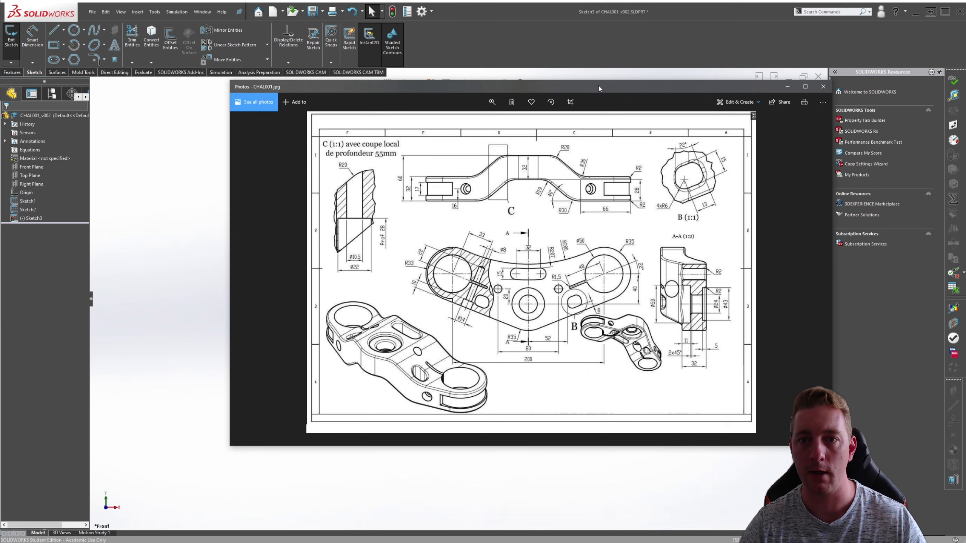
pyautogui.hotkey('alt', 'Tab')
pyautogui.press('s')
pyautogui.click(512, 446)
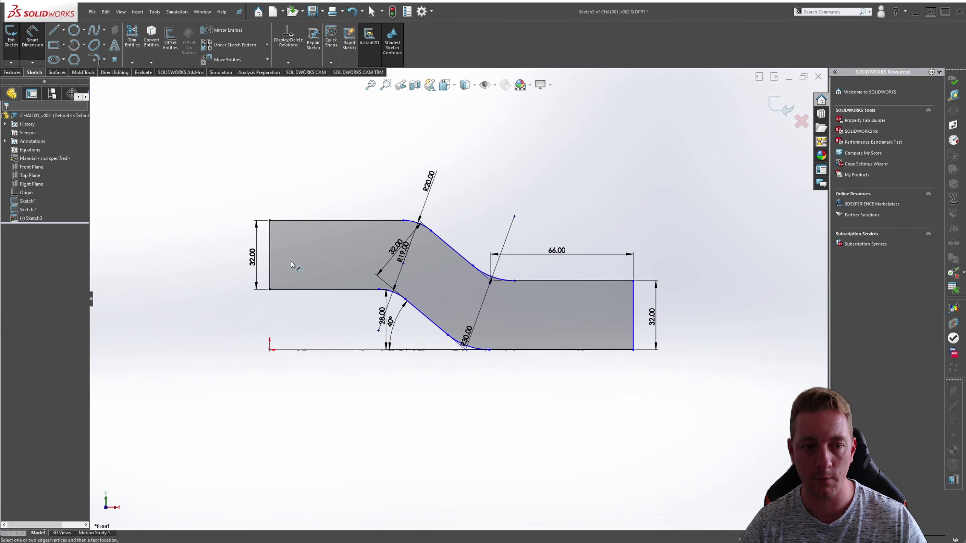
pyautogui.click(271, 241)
pyautogui.click(633, 312)
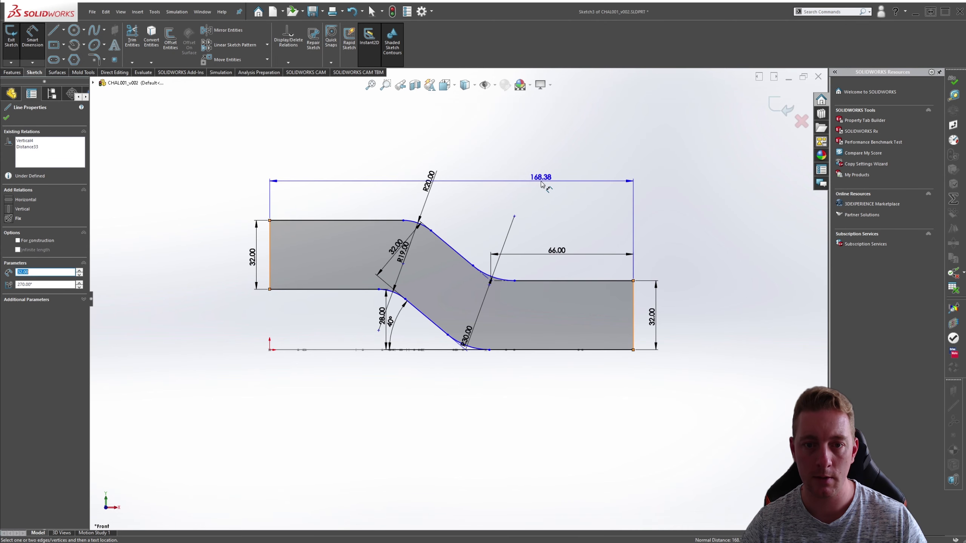
pyautogui.click(541, 181)
pyautogui.press('Return')
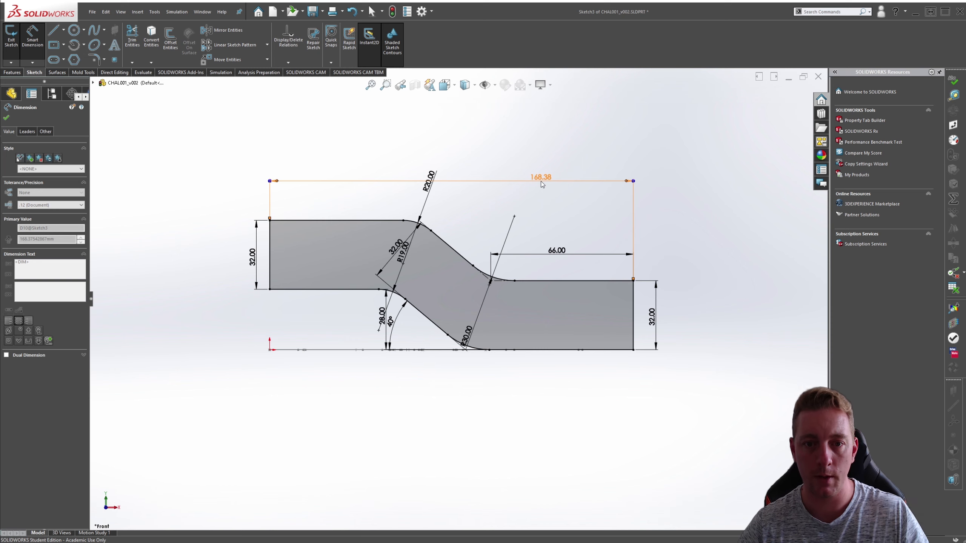
pyautogui.click(6, 118)
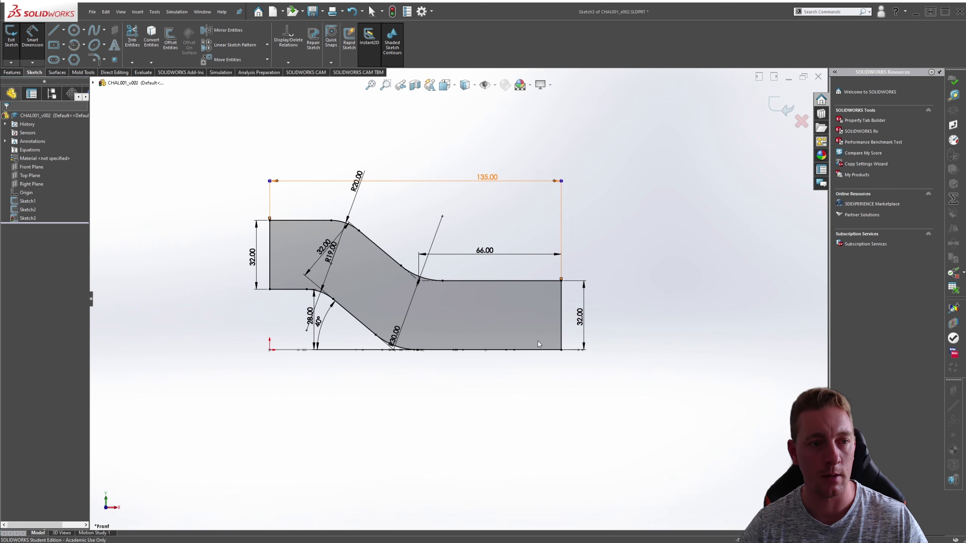
pyautogui.press('Escape')
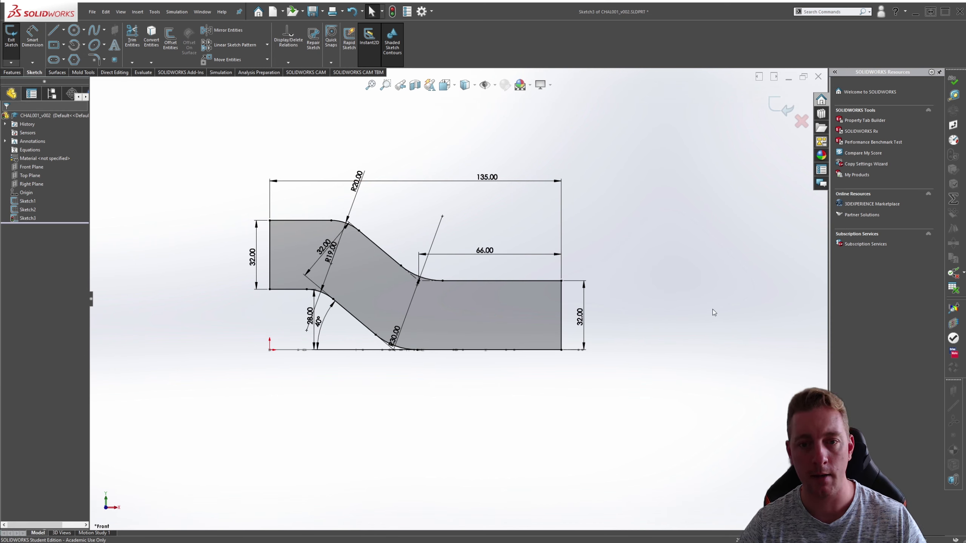
# Exit the side-profile sketch and hide Sketch1, leaving only the Sketch2 outline and the Sketch3 profile shown.
pyautogui.moveTo(623, 231)
pyautogui.mouseDown(button='middle')
pyautogui.moveTo(625, 332)
pyautogui.moveTo(601, 309)
pyautogui.mouseUp(button='middle')
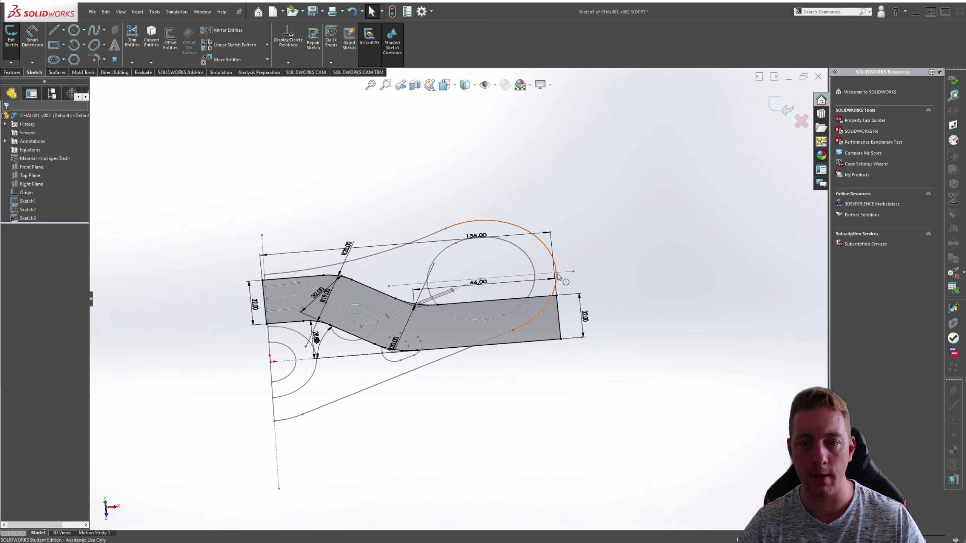
pyautogui.moveTo(589, 386)
pyautogui.mouseDown(button='middle')
pyautogui.moveTo(644, 283)
pyautogui.moveTo(643, 321)
pyautogui.mouseUp(button='middle')
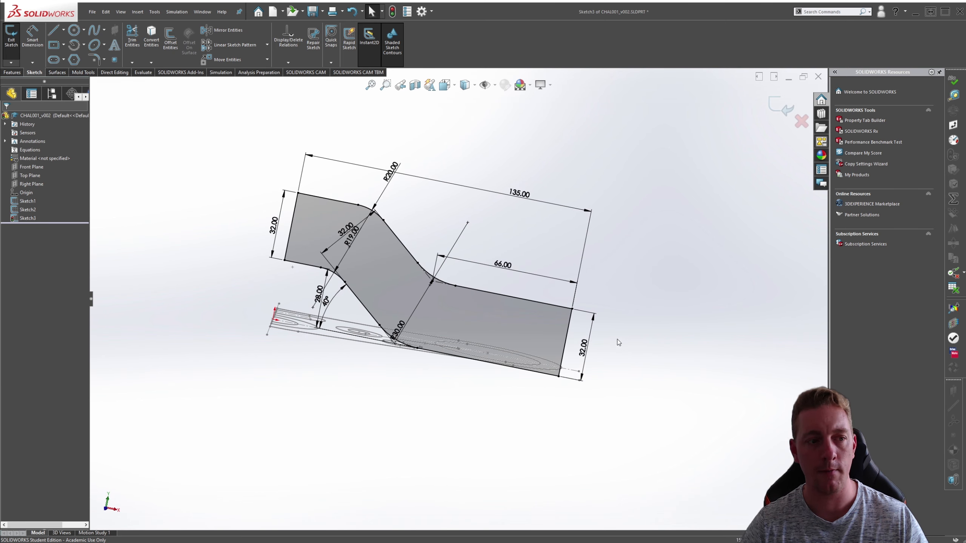
pyautogui.click(782, 110)
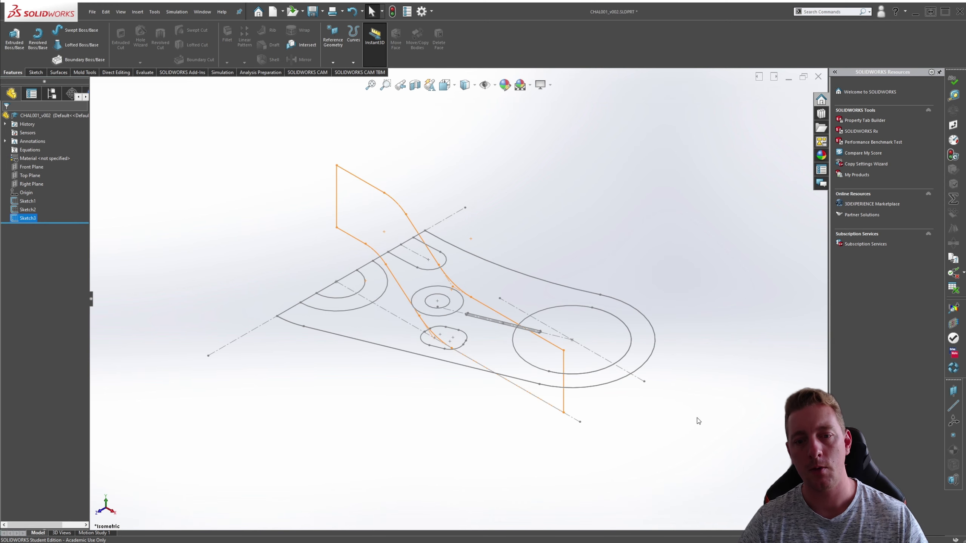
pyautogui.click(27, 201)
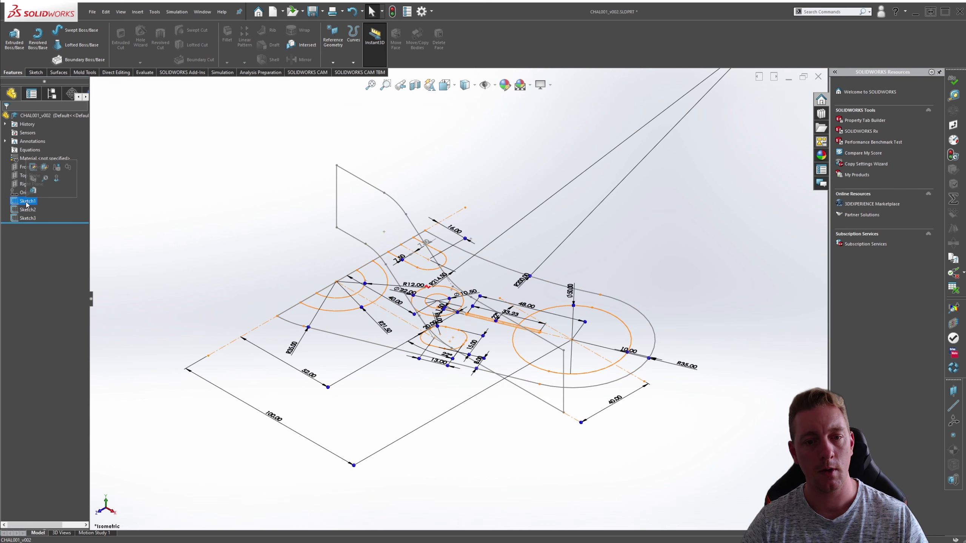
pyautogui.click(224, 257)
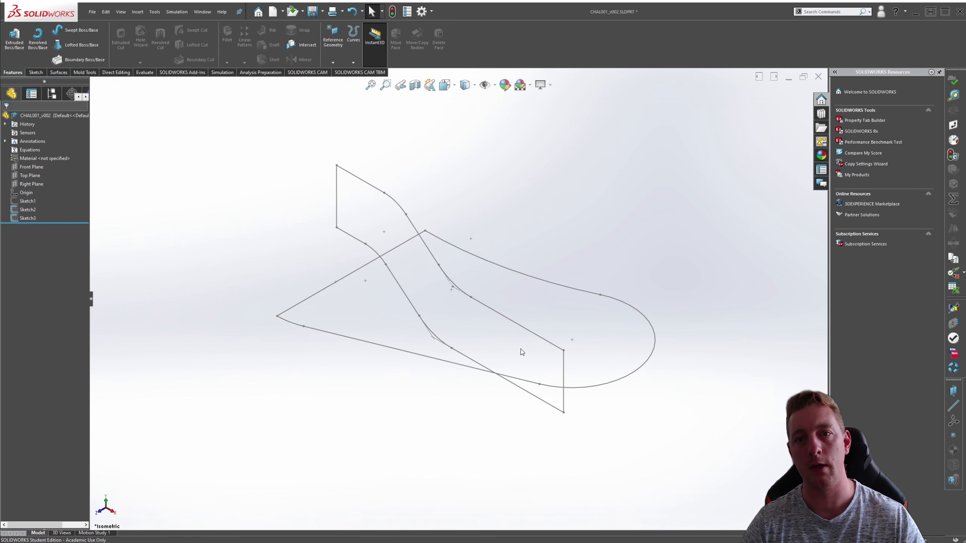
# Extrude the Sketch2 outline upward as a blind boss 60 mm deep.
pyautogui.moveTo(421, 338)
pyautogui.mouseDown(button='middle')
pyautogui.moveTo(377, 436)
pyautogui.moveTo(222, 300)
pyautogui.mouseUp(button='middle')
pyautogui.press('s')
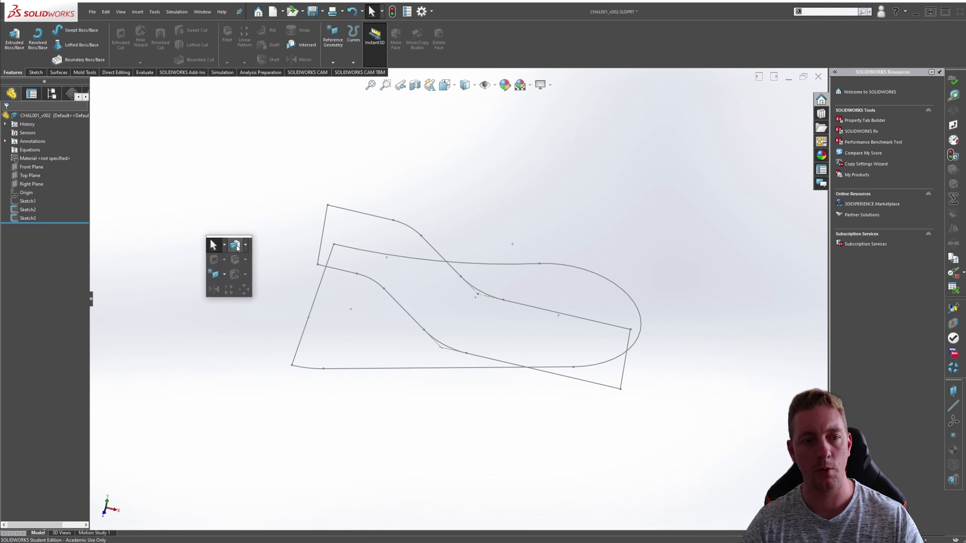
pyautogui.click(238, 251)
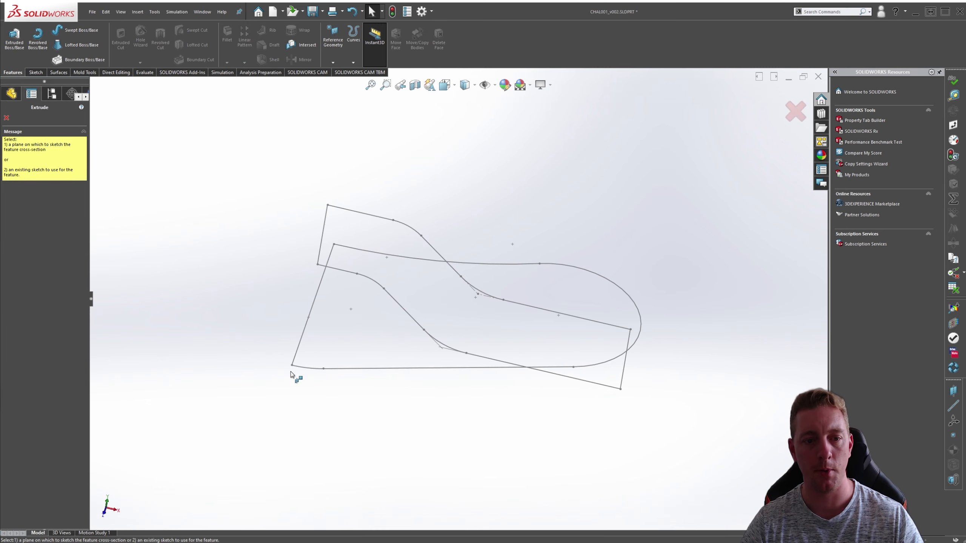
pyautogui.click(304, 331)
pyautogui.moveTo(460, 419)
pyautogui.mouseDown(button='middle')
pyautogui.moveTo(490, 390)
pyautogui.moveTo(438, 370)
pyautogui.mouseUp(button='middle')
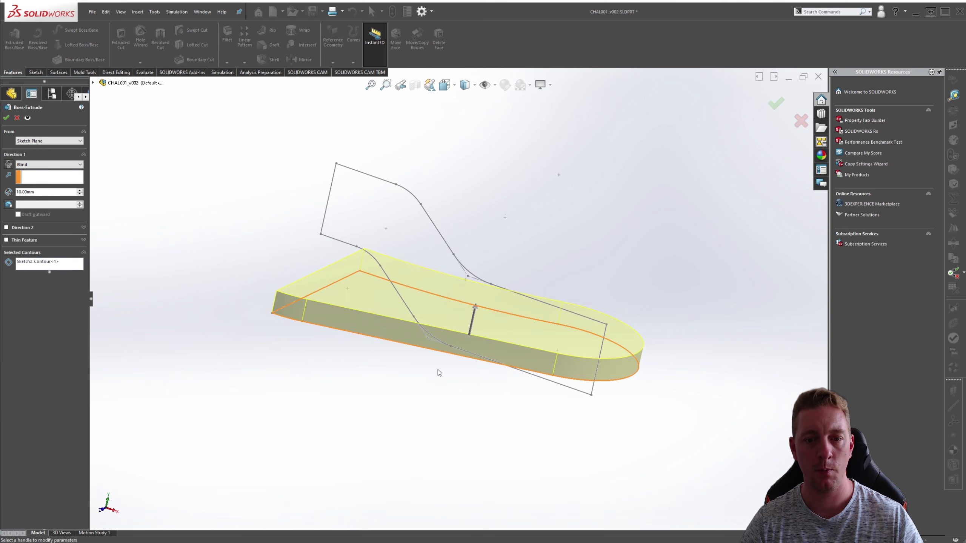
pyautogui.moveTo(474, 308)
pyautogui.mouseDown()
pyautogui.moveTo(497, 271)
pyautogui.moveTo(523, 146)
pyautogui.mouseUp()
pyautogui.moveTo(475, 198)
pyautogui.mouseDown(button='middle')
pyautogui.moveTo(331, 262)
pyautogui.moveTo(342, 281)
pyautogui.mouseUp(button='middle')
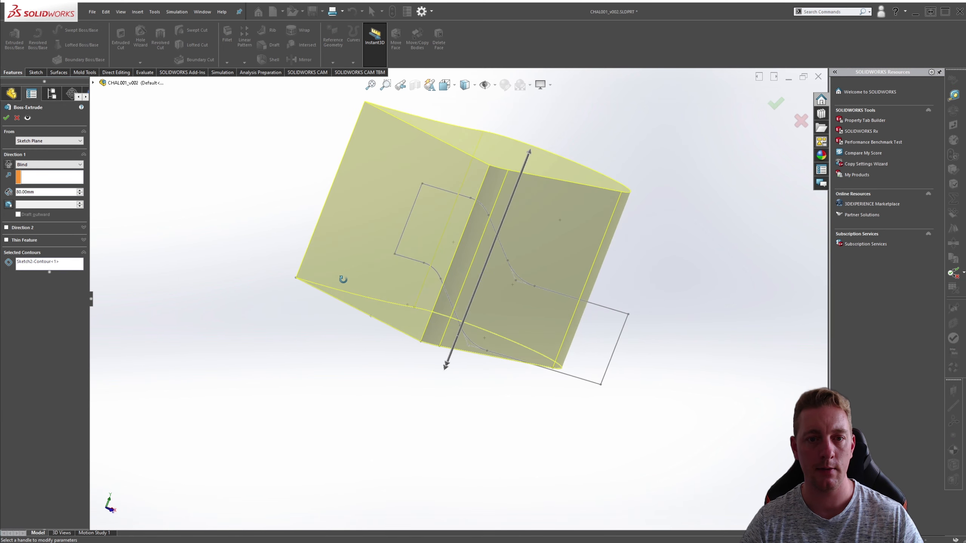
pyautogui.moveTo(728, 214); pyautogui.dragTo(690, 218, button='middle')
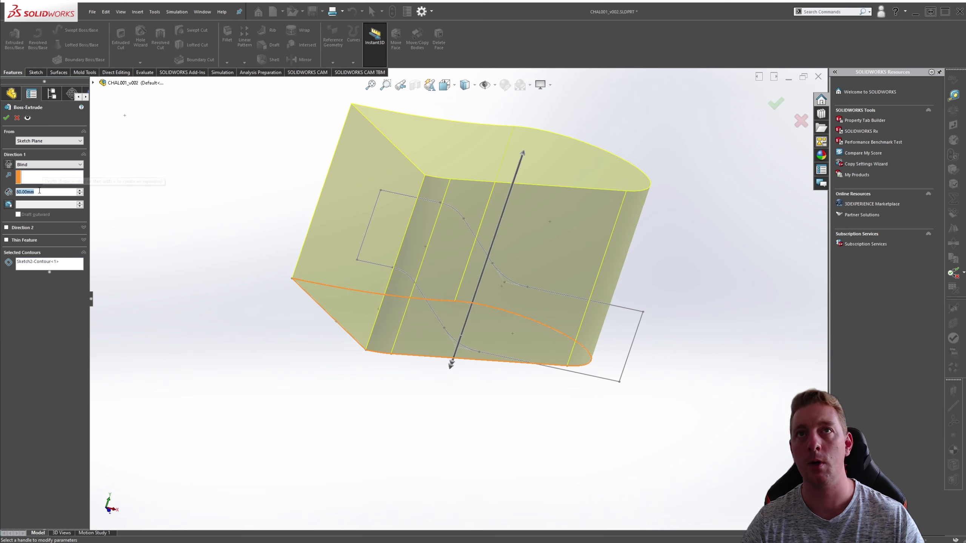
pyautogui.write('60')
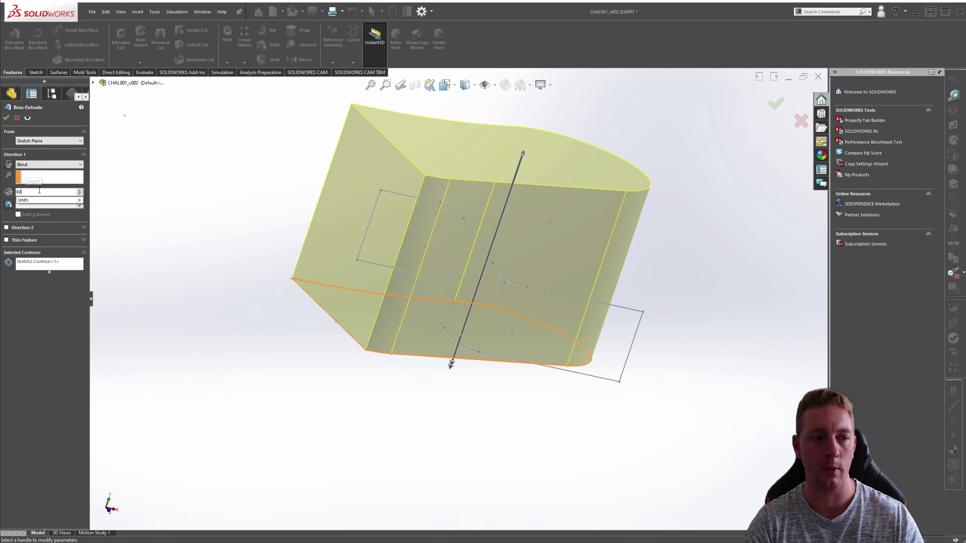
pyautogui.press('Return')
pyautogui.click(7, 118)
# Start a boss extrusion of the Sketch3 side profile and set its end condition to Mid Plane.
pyautogui.moveTo(669, 354); pyautogui.dragTo(609, 363, button='middle')
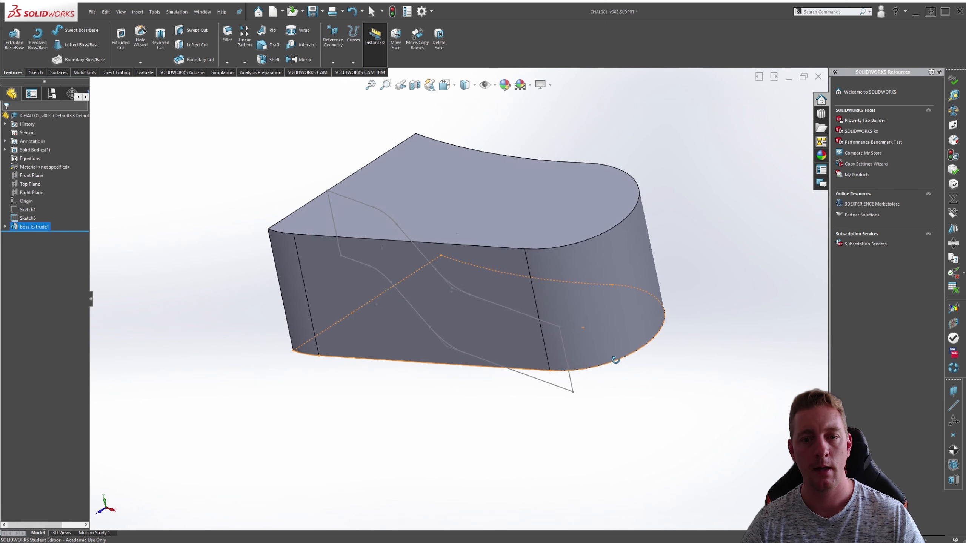
pyautogui.press('s')
pyautogui.click(448, 452)
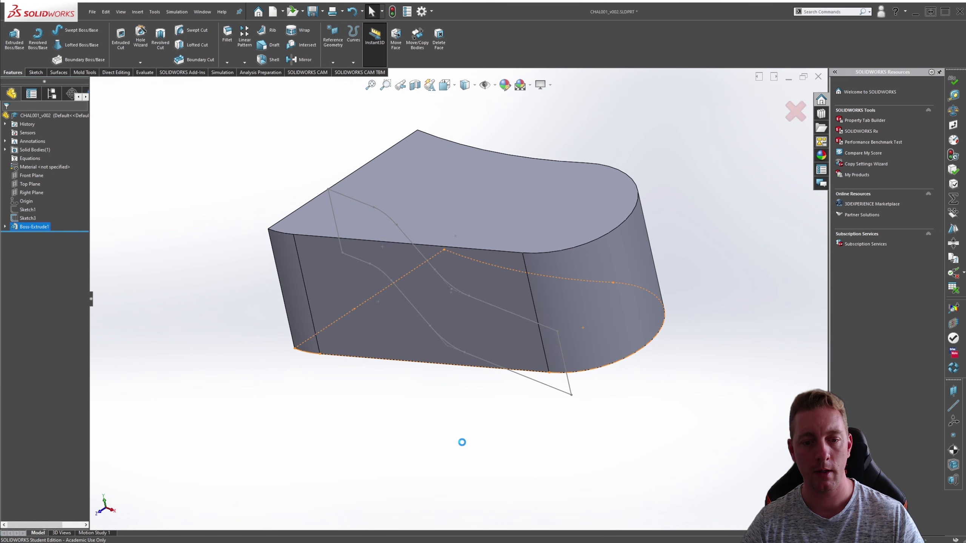
pyautogui.click(559, 390)
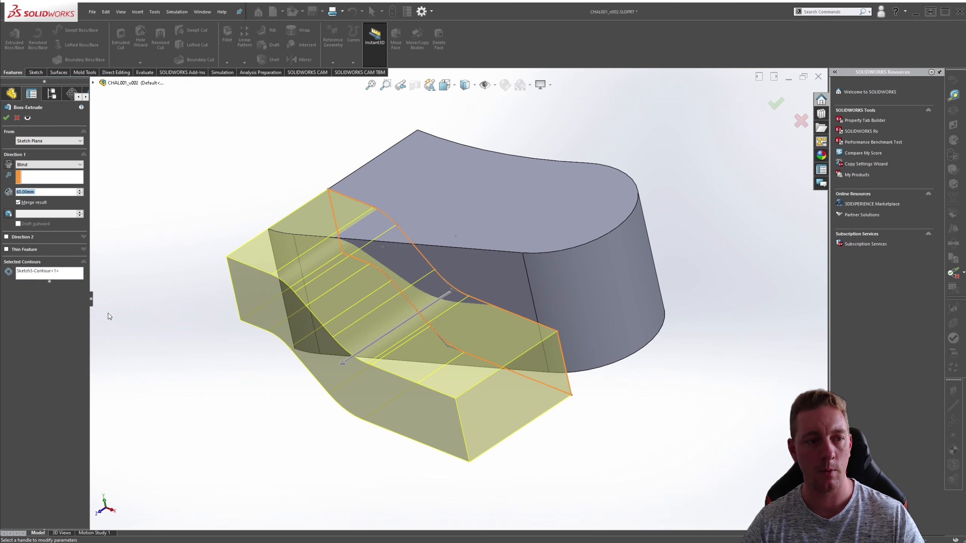
pyautogui.click(49, 165)
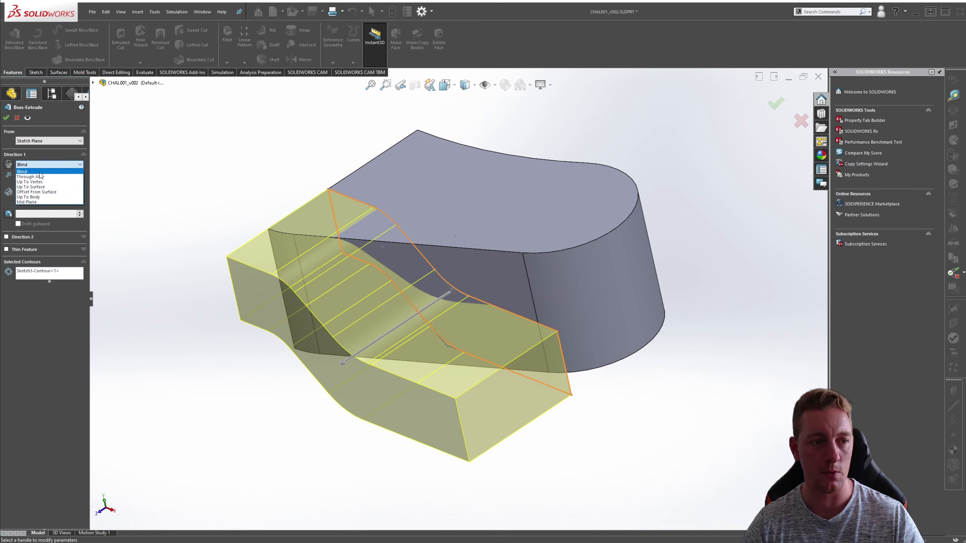
pyautogui.click(38, 202)
# Widen the mid-plane extrusion to a depth of 176 mm, turn off Merge result and complete the feature.
pyautogui.click(394, 330)
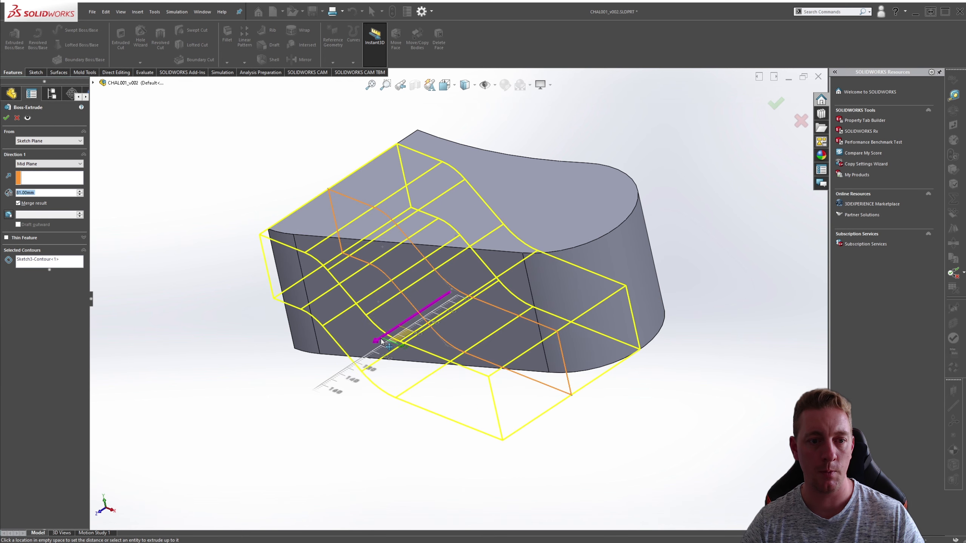
pyautogui.click(350, 366)
pyautogui.moveTo(206, 107)
pyautogui.mouseDown(button='middle')
pyautogui.moveTo(226, 242)
pyautogui.moveTo(230, 230)
pyautogui.mouseUp(button='middle')
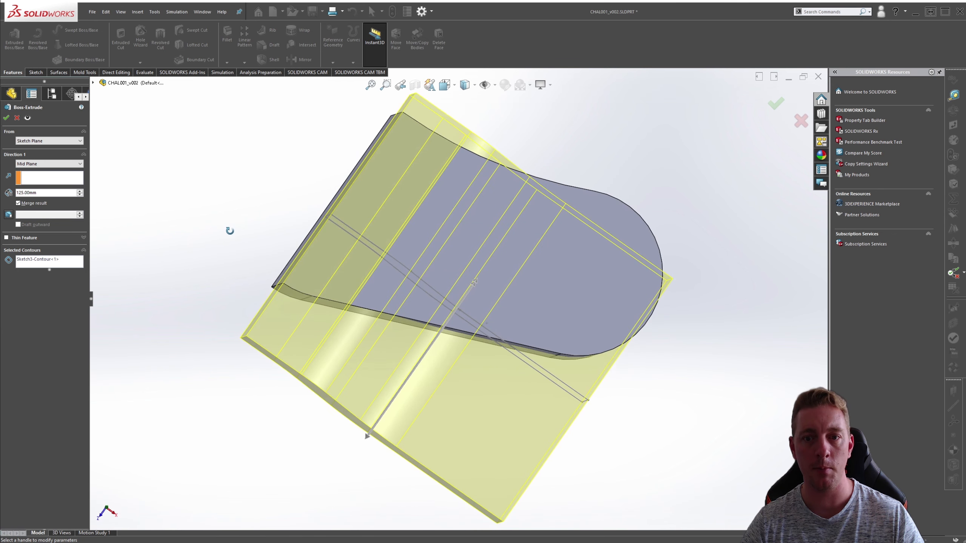
pyautogui.click(369, 438)
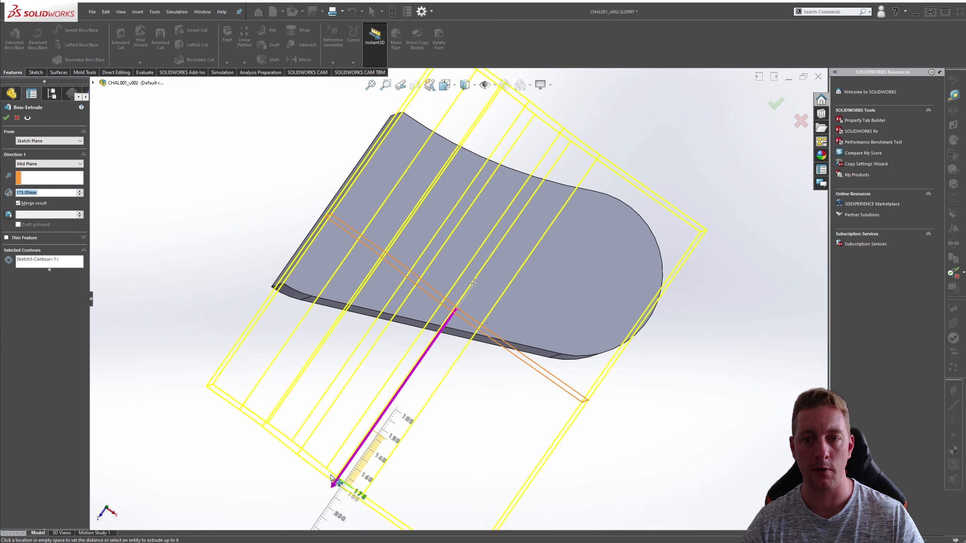
pyautogui.click(333, 487)
pyautogui.moveTo(675, 371)
pyautogui.mouseDown(button='middle')
pyautogui.moveTo(717, 287)
pyautogui.moveTo(307, 300)
pyautogui.mouseUp(button='middle')
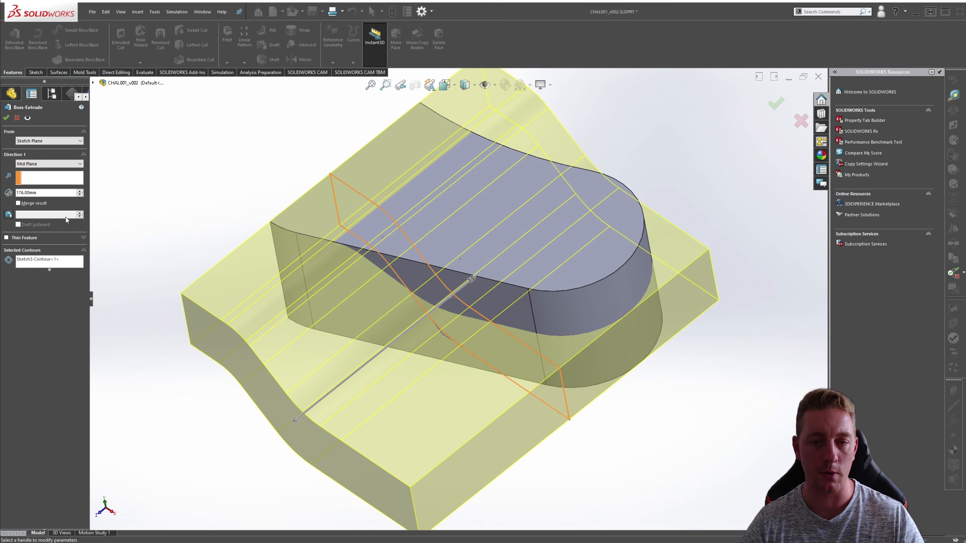
pyautogui.press('Return')
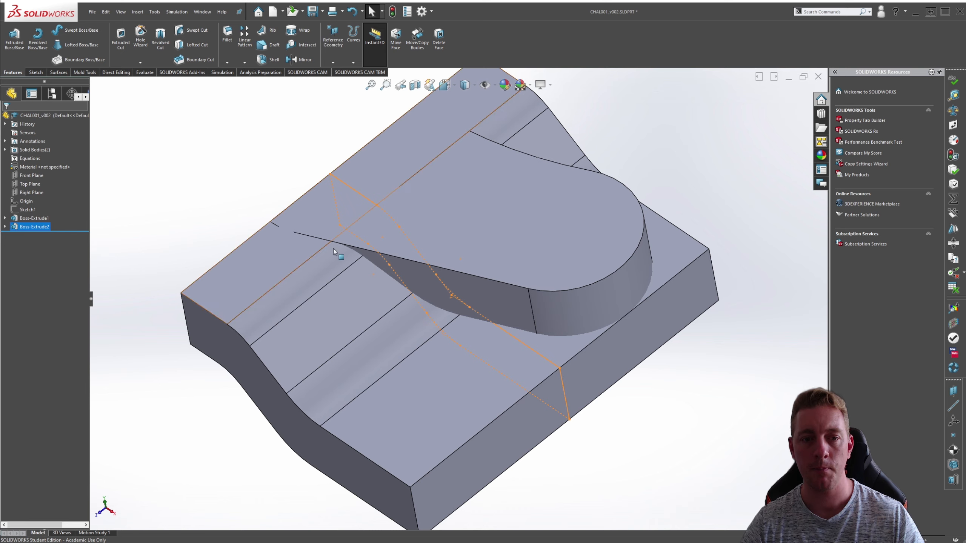
pyautogui.click(593, 278)
pyautogui.press('Escape')
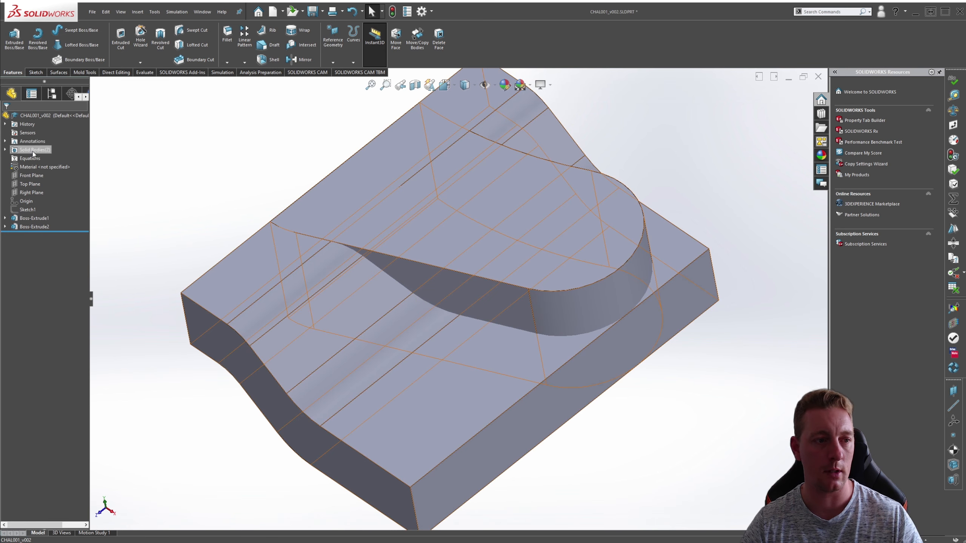
# Expand the solid bodies list and highlight the Boss-Extrude1 and Boss-Extrude2 bodies one after the other to inspect them.
pyautogui.click(5, 150)
pyautogui.click(36, 160)
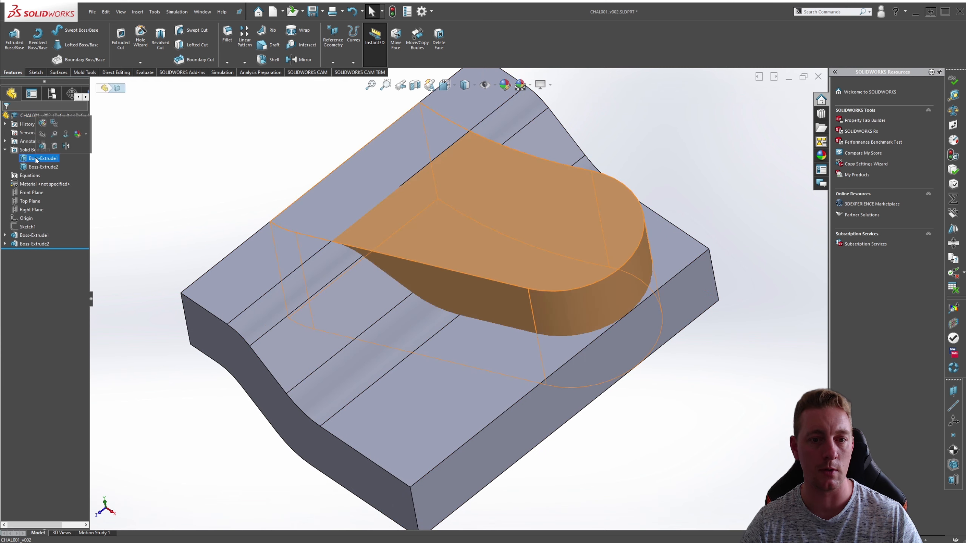
pyautogui.click(40, 168)
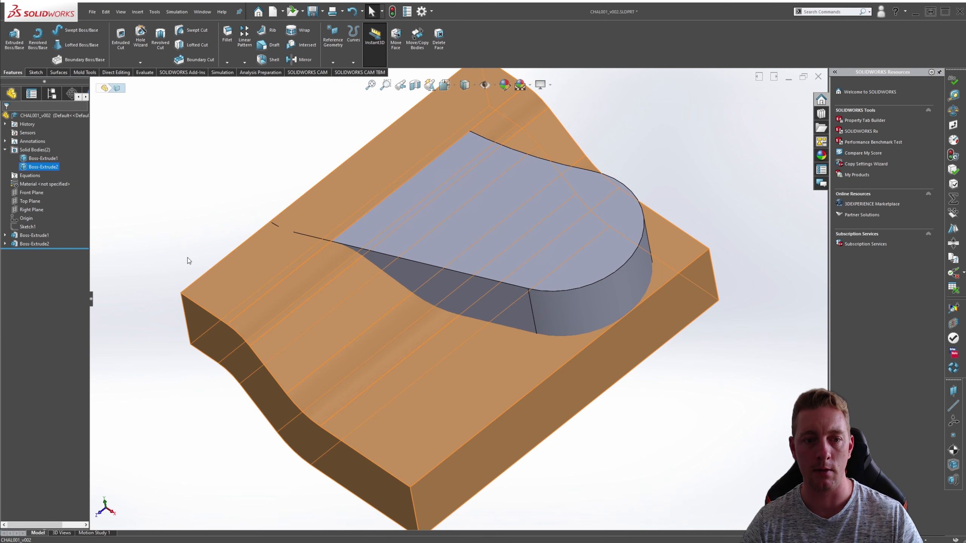
pyautogui.moveTo(176, 182); pyautogui.dragTo(287, 172, button='middle')
pyautogui.click(220, 176)
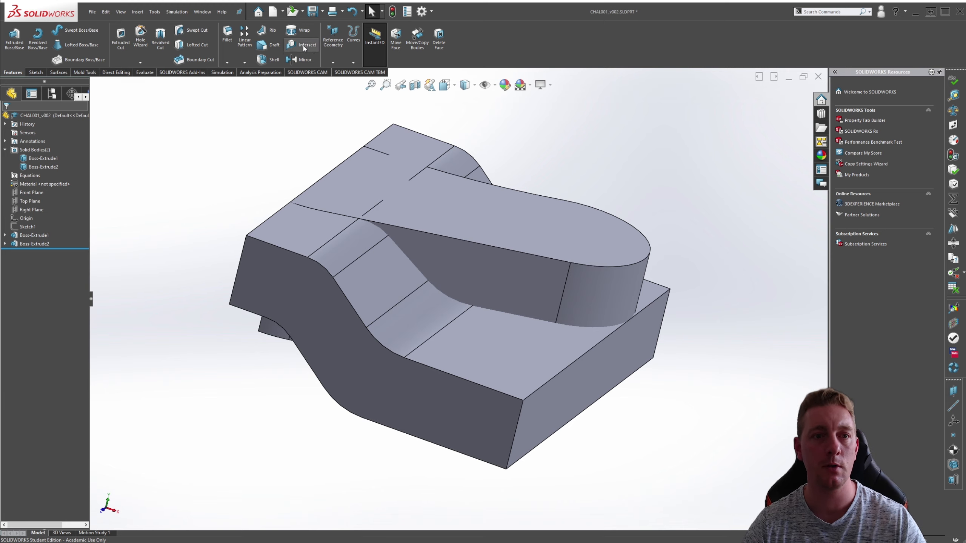
# Compute the Intersect regions of the Boss-Extrude1 and Boss-Extrude2 bodies with the Create both option.
pyautogui.click(292, 46)
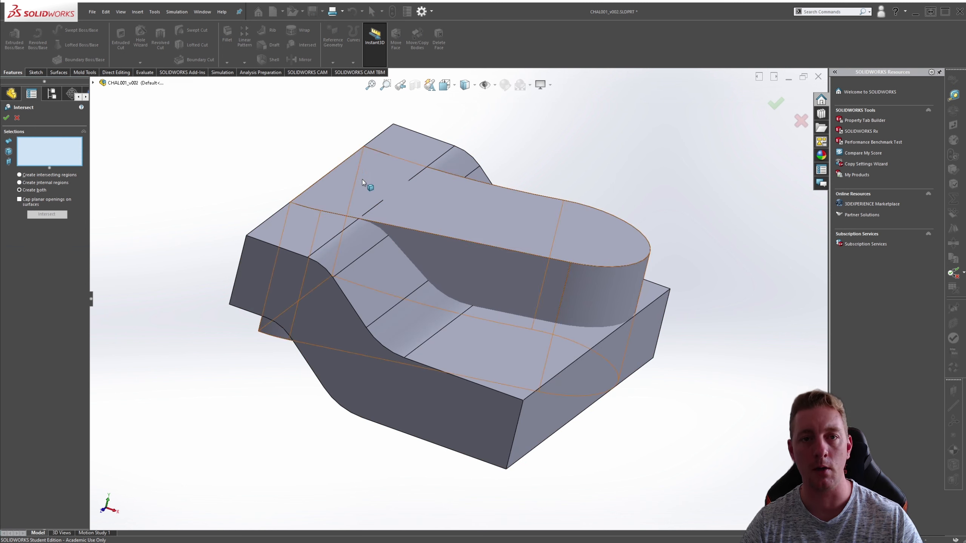
pyautogui.click(484, 271)
pyautogui.click(418, 364)
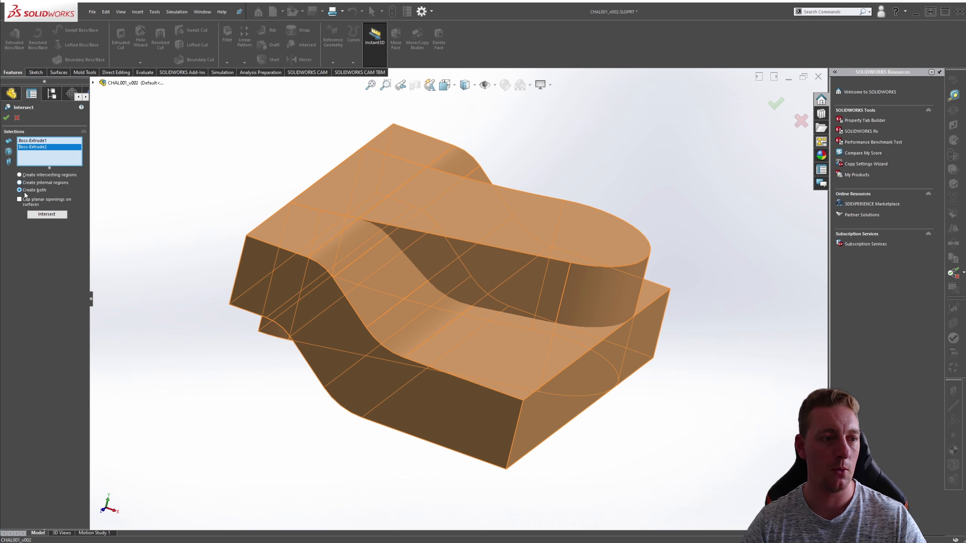
pyautogui.click(45, 214)
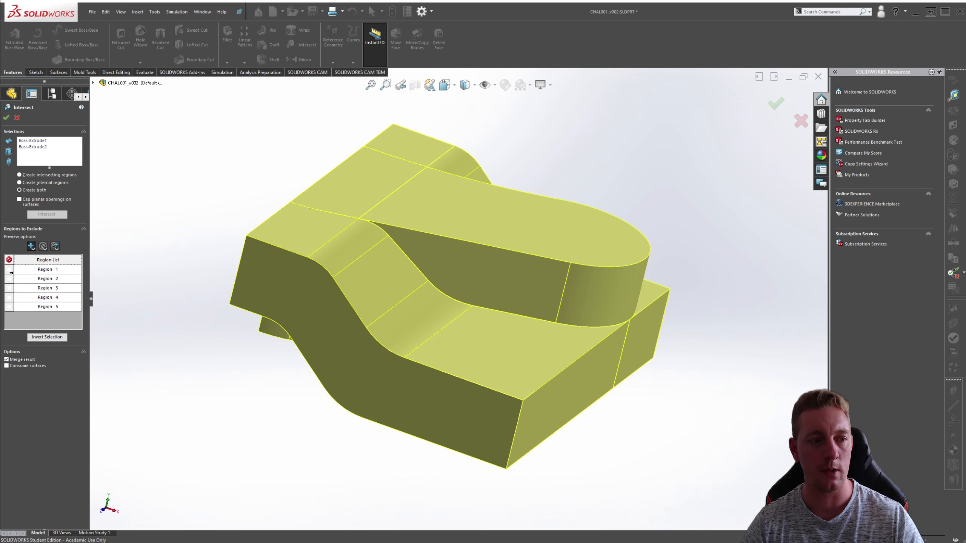
# Exclude Regions 1 to 4, keep the shared Region 5 and complete the intersection.
pyautogui.click(8, 269)
pyautogui.click(9, 278)
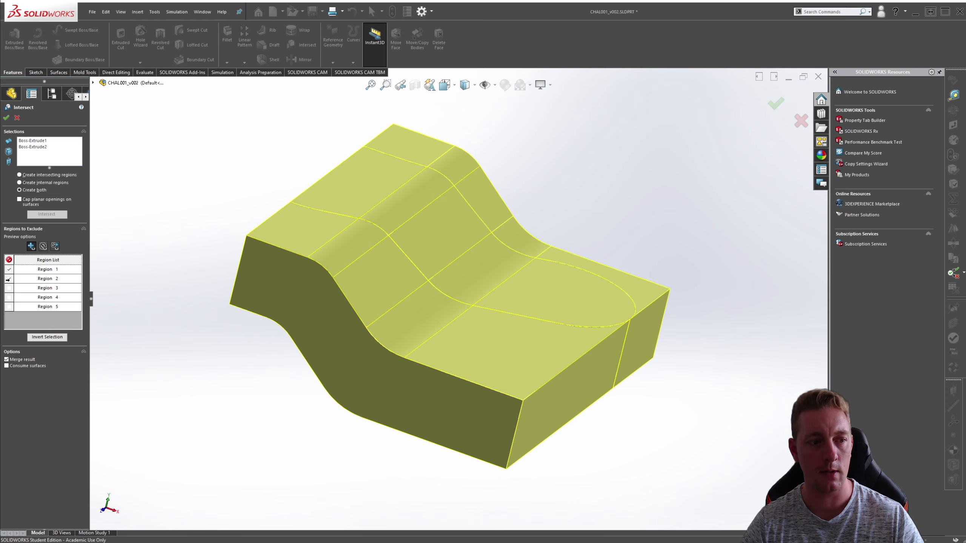
pyautogui.click(9, 288)
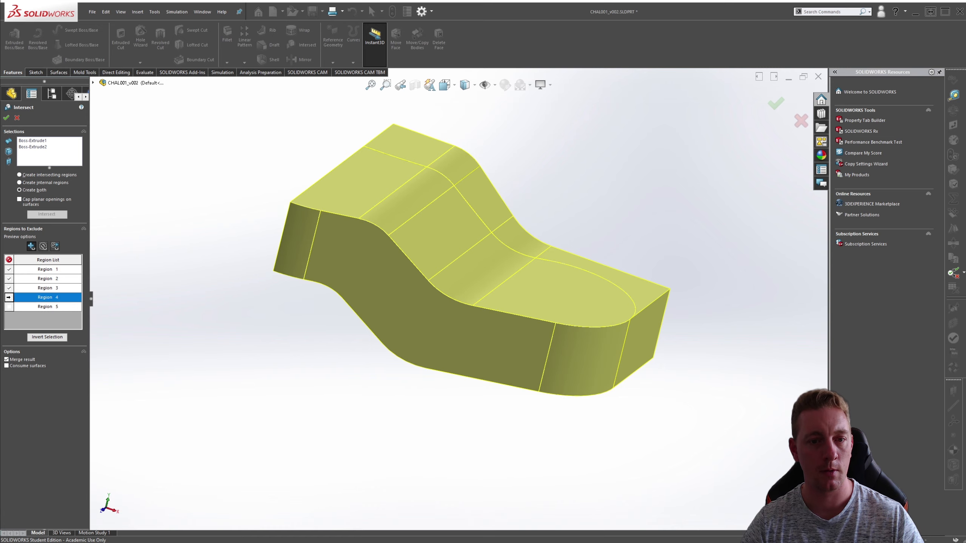
pyautogui.click(9, 306)
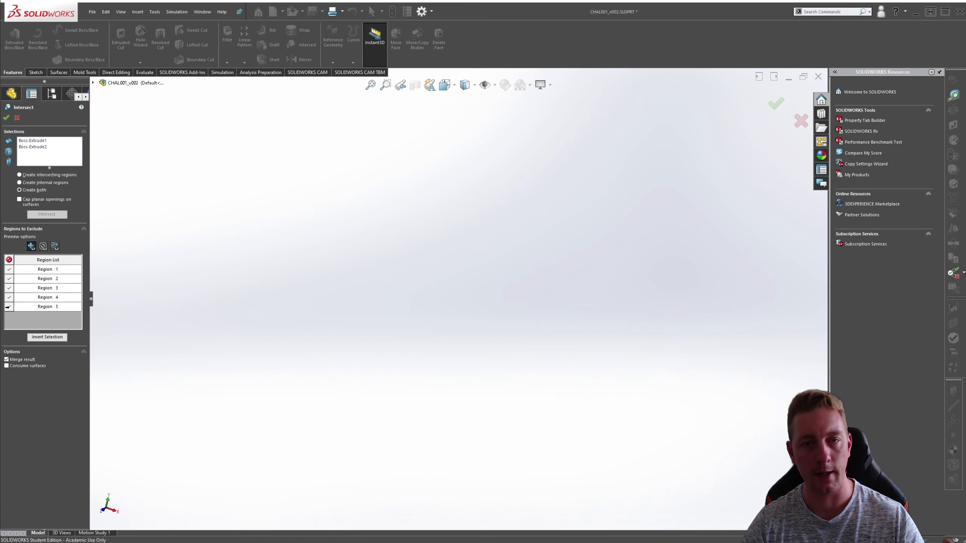
pyautogui.click(44, 308)
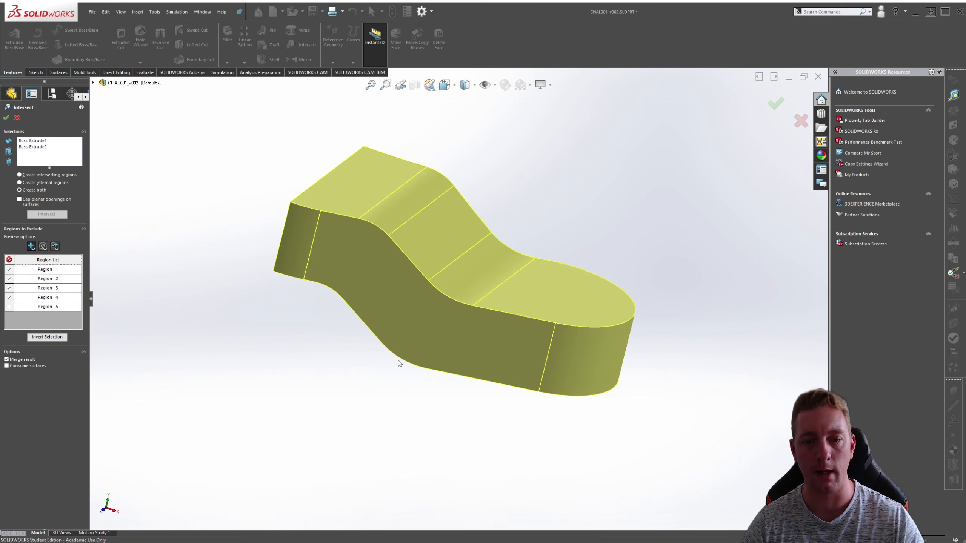
pyautogui.moveTo(681, 378); pyautogui.dragTo(108, 387, button='middle')
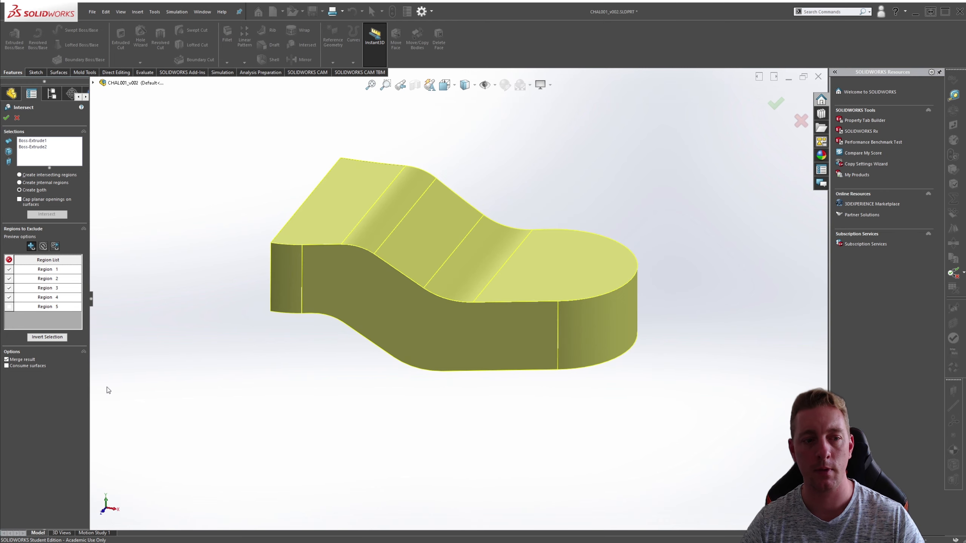
pyautogui.click(6, 118)
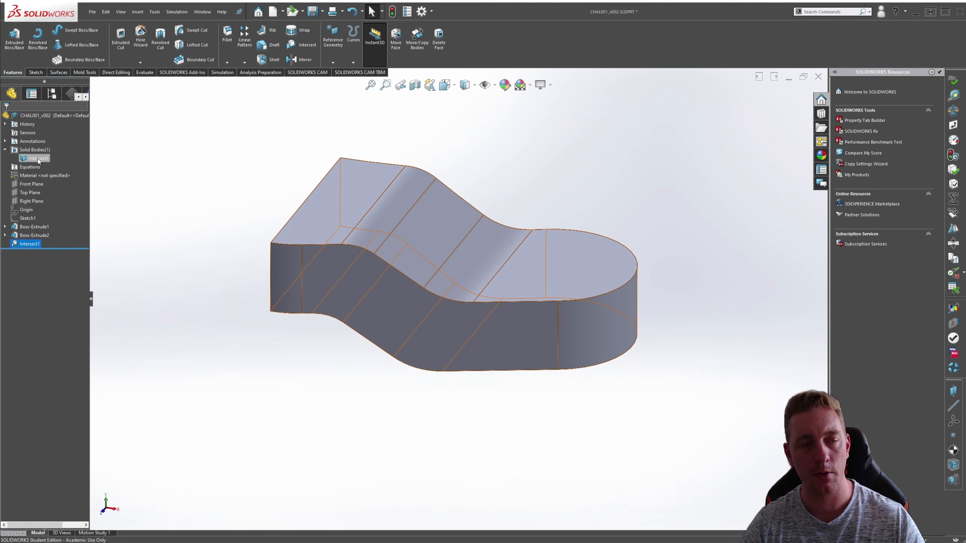
# Expand Boss-Extrude1 to reach its Sketch2 and make Sketch1 visible together with the intersected body.
pyautogui.moveTo(294, 358); pyautogui.dragTo(176, 351, button='middle')
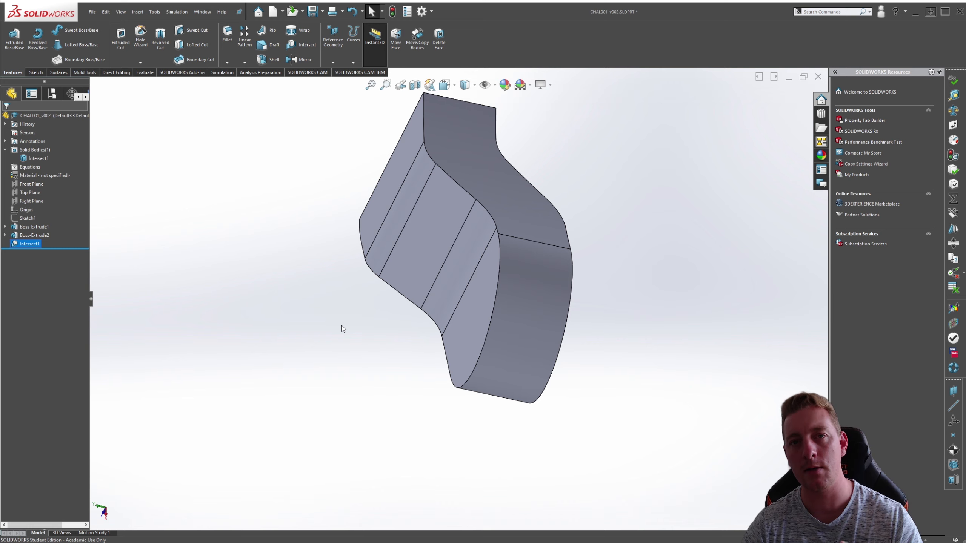
pyautogui.moveTo(353, 344); pyautogui.dragTo(480, 219, button='middle')
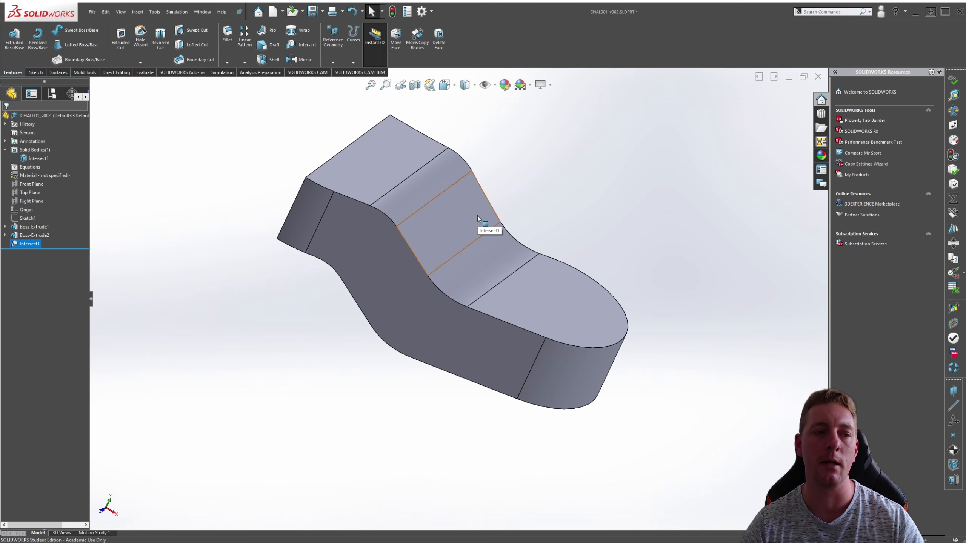
pyautogui.moveTo(435, 263); pyautogui.dragTo(421, 377, button='middle')
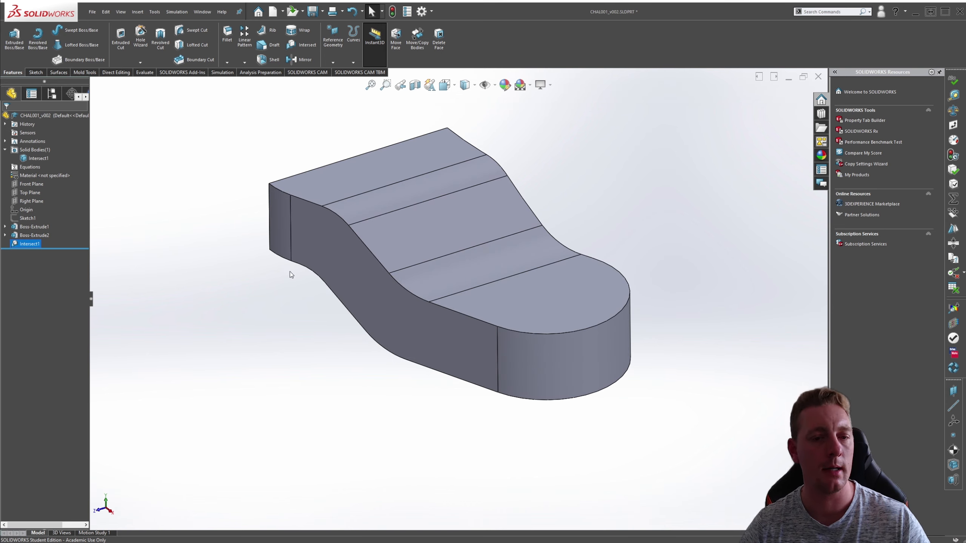
pyautogui.click(5, 226)
pyautogui.click(36, 235)
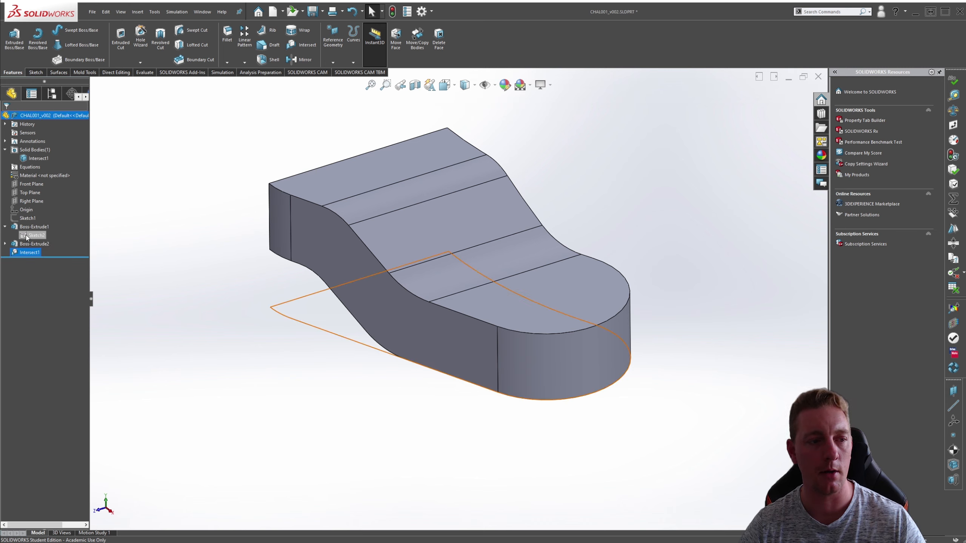
pyautogui.click(181, 301)
pyautogui.click(21, 219)
pyautogui.click(26, 196)
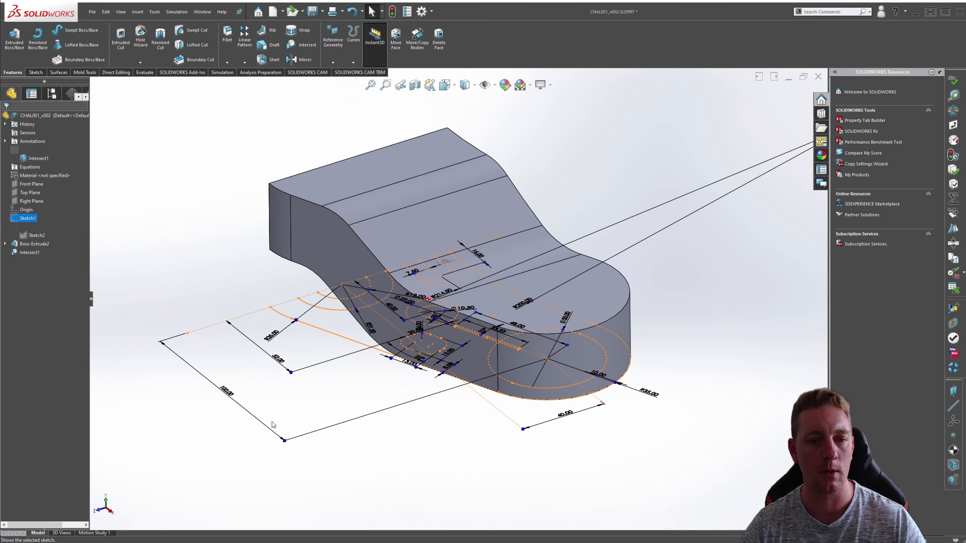
pyautogui.click(475, 482)
# Start an extruded cut from Sketch1 using the slot contour at the straight end of the outline.
pyautogui.moveTo(302, 402)
pyautogui.mouseDown(button='middle')
pyautogui.moveTo(338, 405)
pyautogui.moveTo(317, 446)
pyautogui.moveTo(353, 415)
pyautogui.moveTo(438, 438)
pyautogui.moveTo(401, 462)
pyautogui.mouseUp(button='middle')
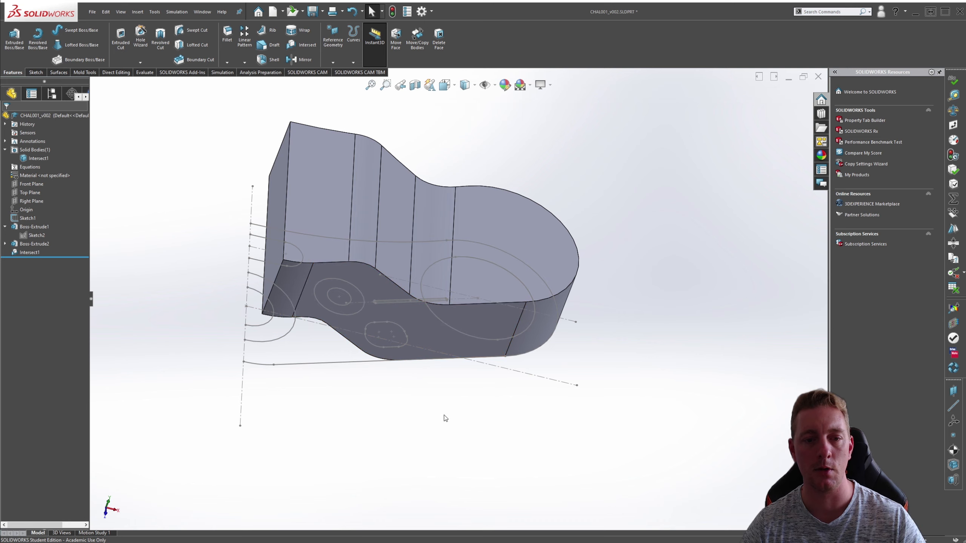
pyautogui.moveTo(445, 418); pyautogui.dragTo(426, 389, button='middle')
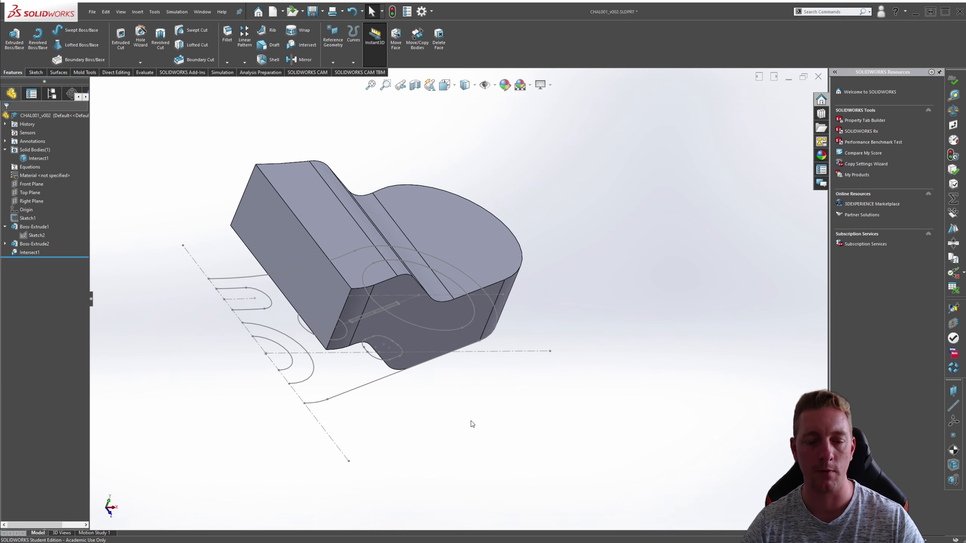
pyautogui.press('s')
pyautogui.click(555, 492)
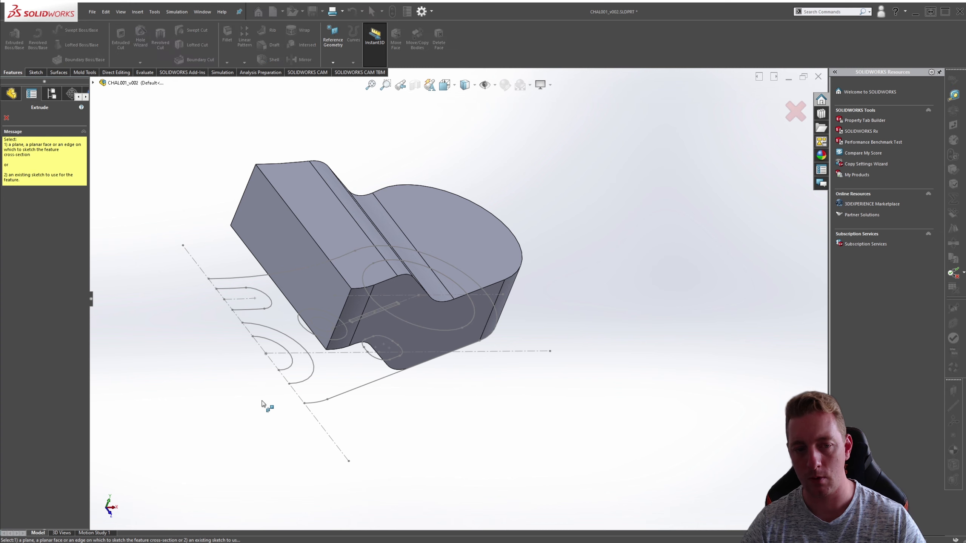
pyautogui.click(255, 309)
pyautogui.moveTo(385, 435)
pyautogui.mouseDown(button='middle')
pyautogui.moveTo(423, 389)
pyautogui.moveTo(378, 366)
pyautogui.mouseUp(button='middle')
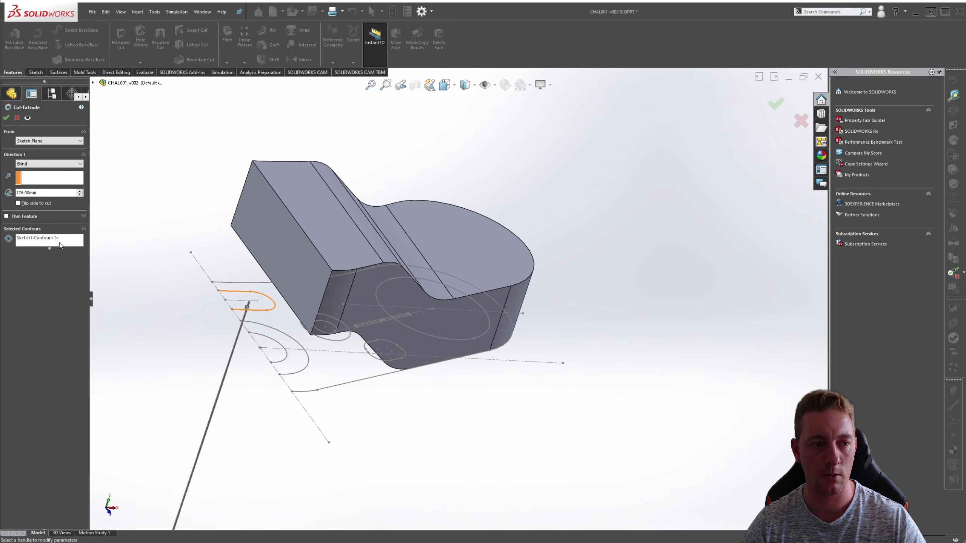
# Try to cut the slot and rounded-rectangle contours of Sketch1 with the Through All - Both end condition.
pyautogui.click(45, 244)
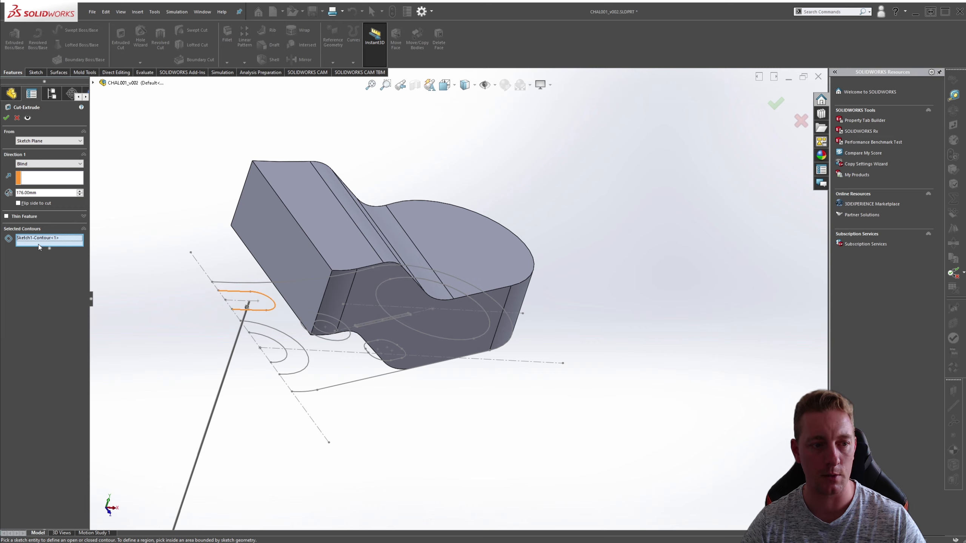
pyautogui.click(374, 359)
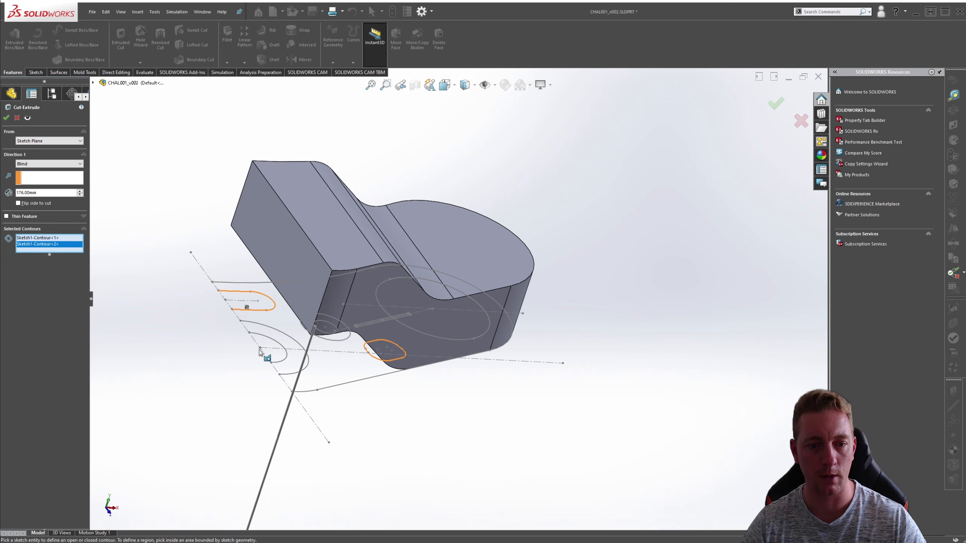
pyautogui.scroll(5, 411, 411)
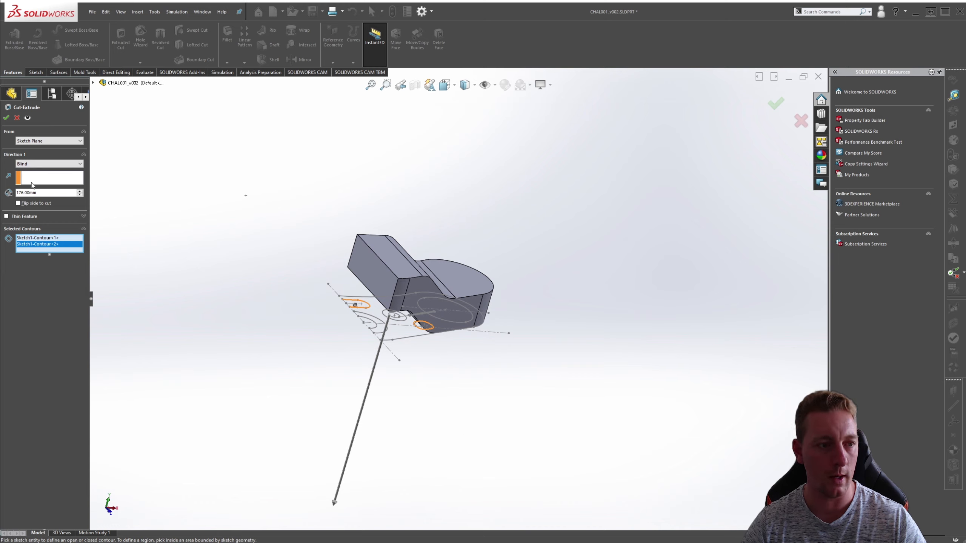
pyautogui.click(36, 164)
pyautogui.click(35, 171)
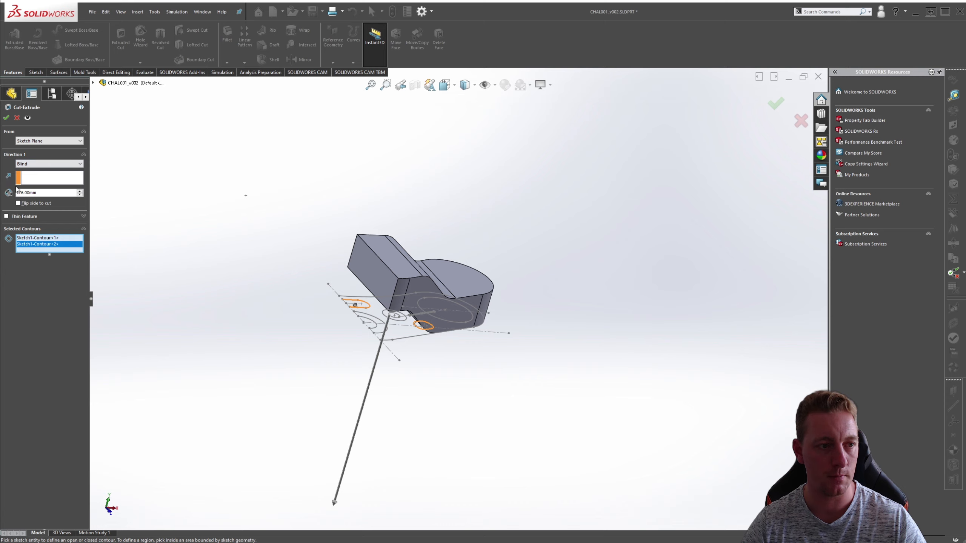
pyautogui.click(34, 164)
pyautogui.click(35, 179)
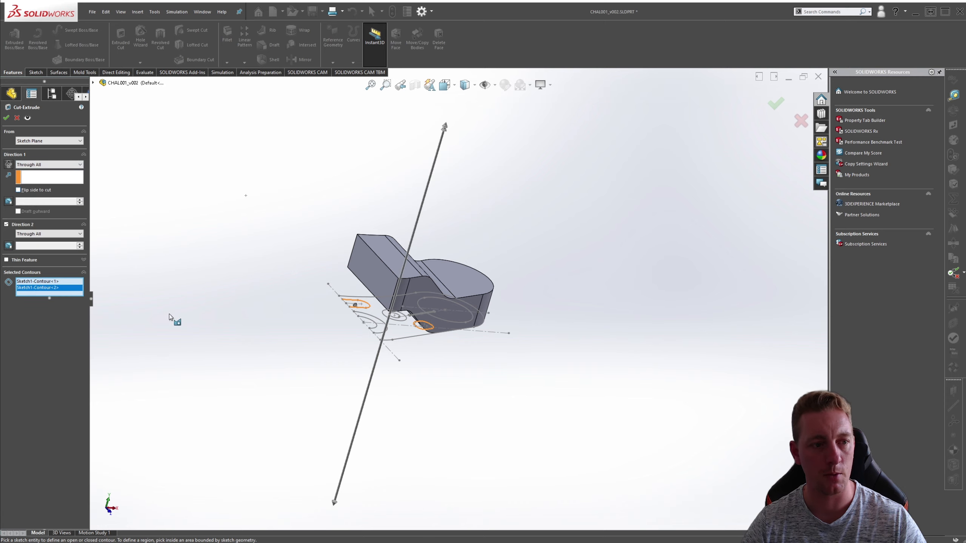
pyautogui.click(5, 118)
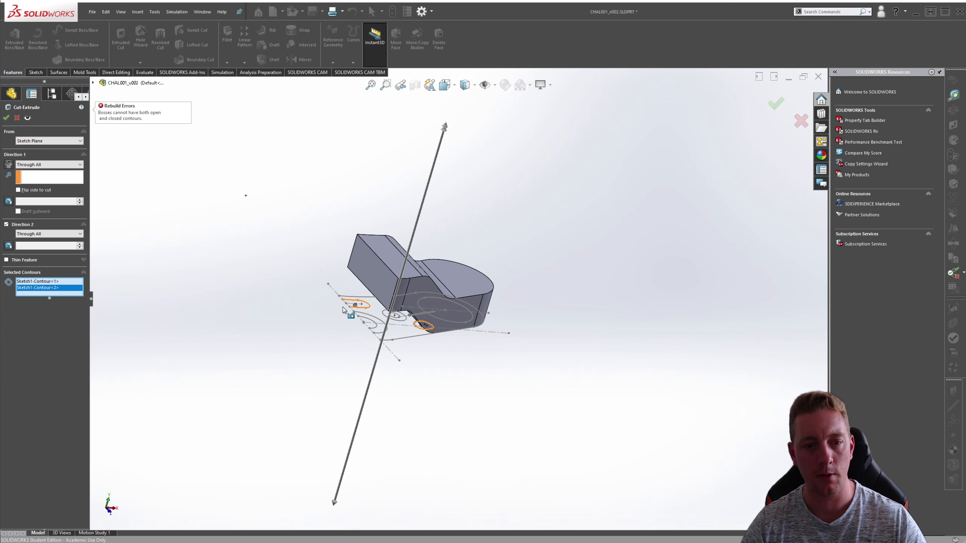
pyautogui.press('Escape')
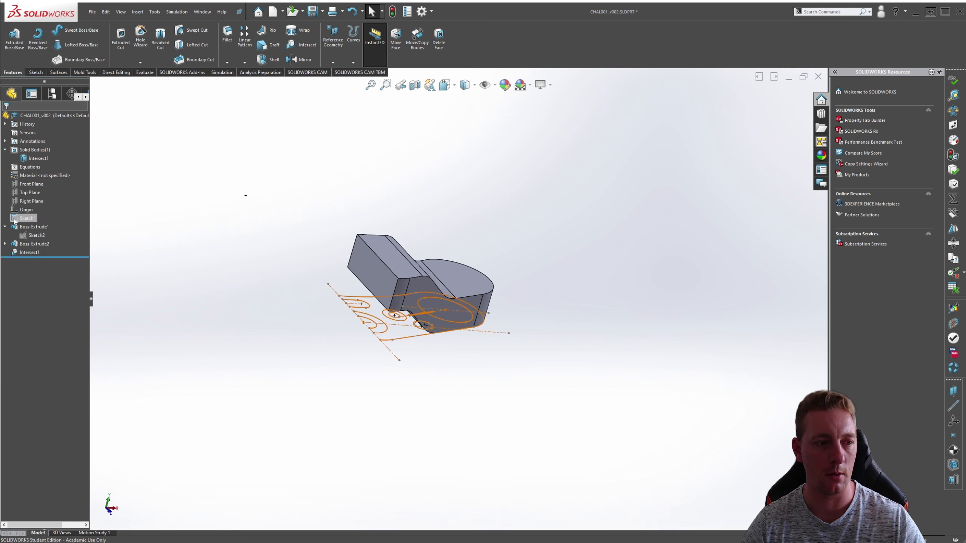
# Edit Sketch1 and close the open end of the slot with a vertical line along the centerline.
pyautogui.click(27, 218)
pyautogui.click(20, 185)
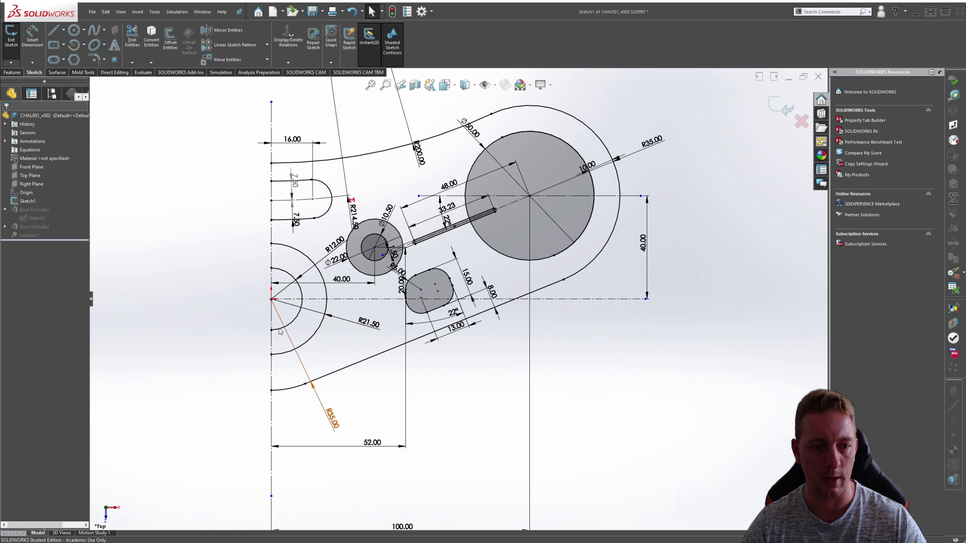
pyautogui.press('s')
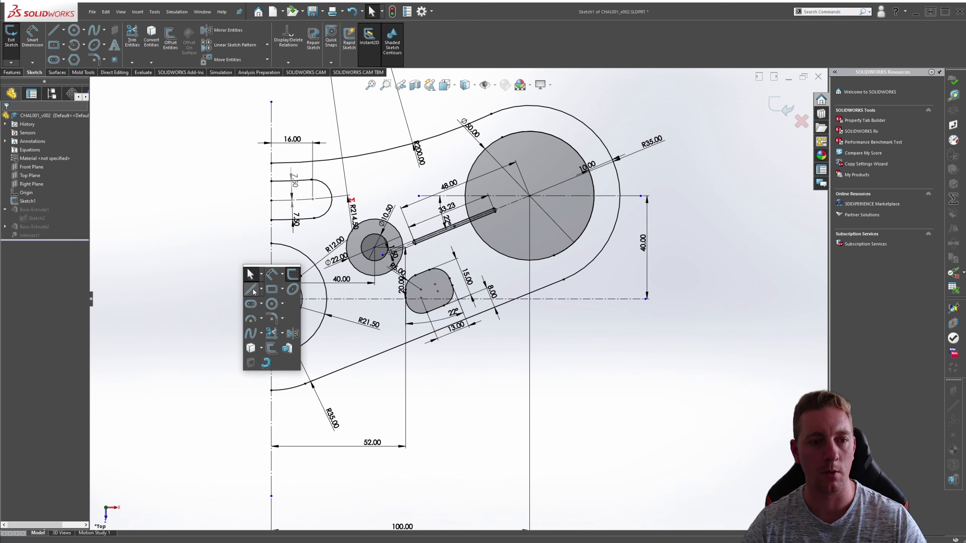
pyautogui.click(250, 276)
pyautogui.click(271, 181)
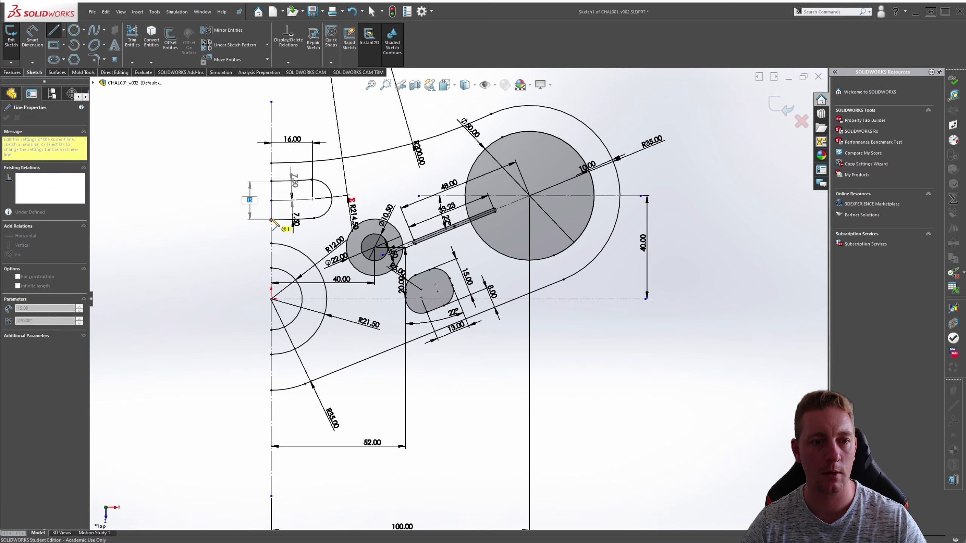
pyautogui.click(272, 220)
pyautogui.press('Escape')
# Close the ring between the R12 and R21.5 arcs with two vertical lines on the centerline and exit the sketch.
pyautogui.press('s')
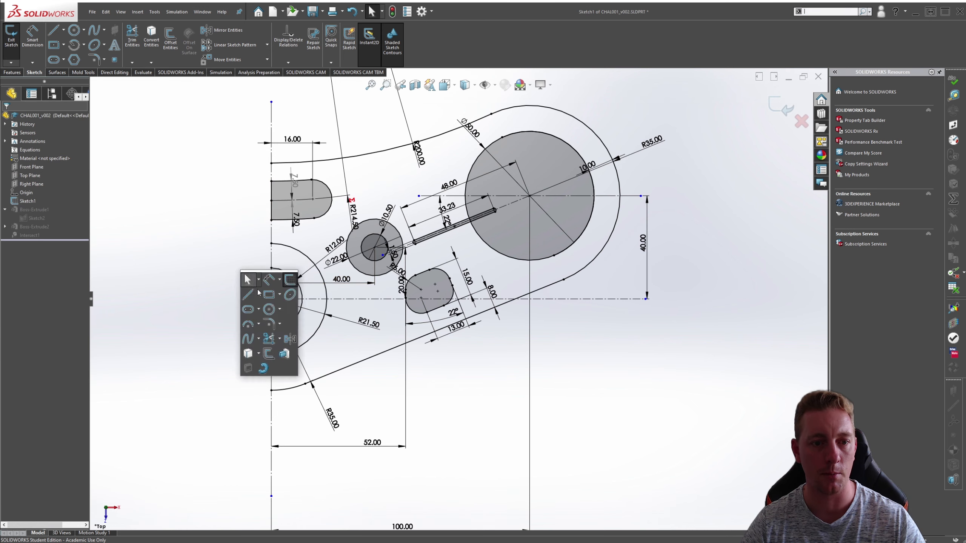
pyautogui.press('l')
pyautogui.click(271, 243)
pyautogui.click(271, 268)
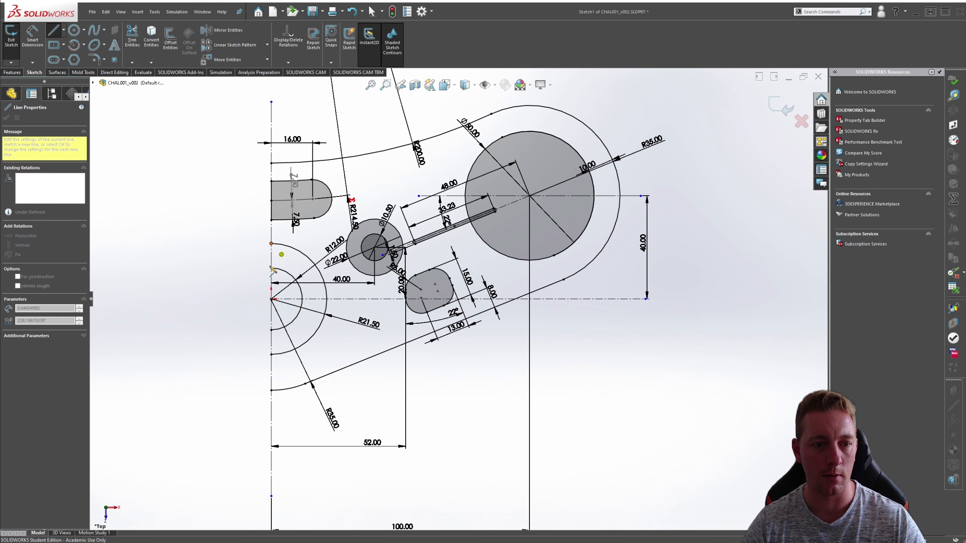
pyautogui.click(271, 330)
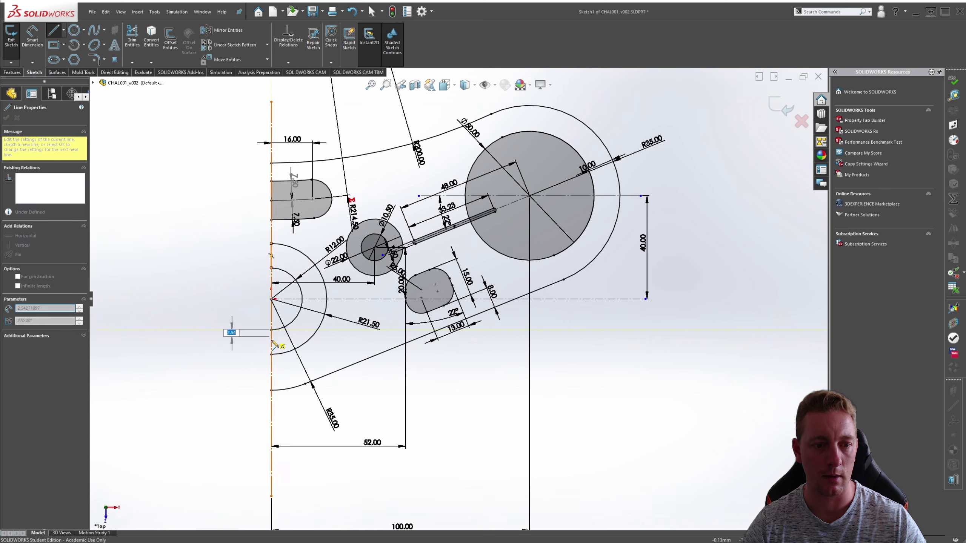
pyautogui.click(271, 355)
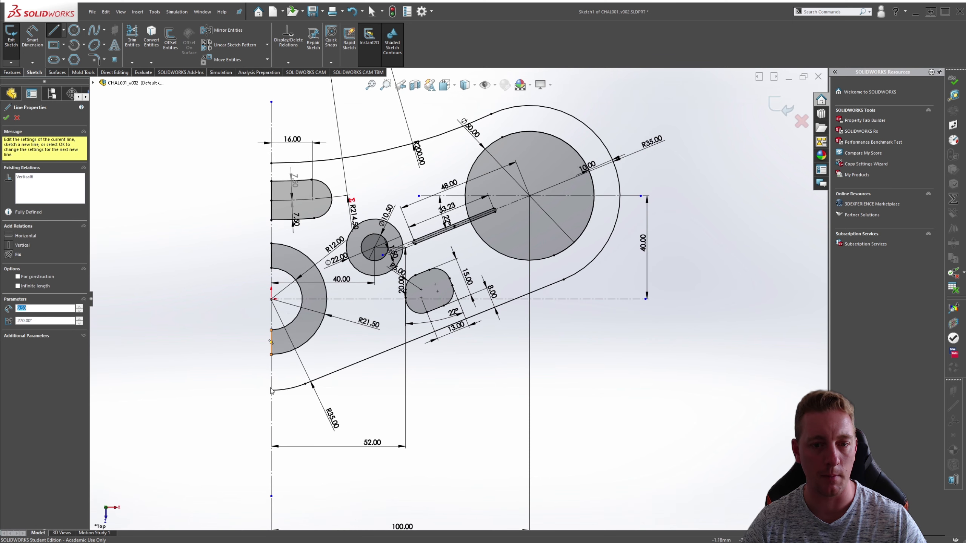
pyautogui.press('Escape')
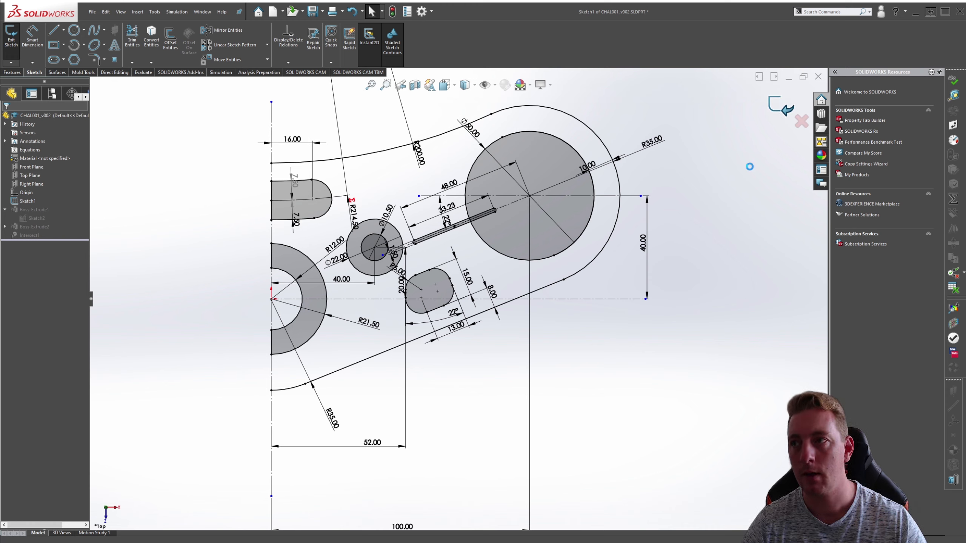
pyautogui.click(781, 106)
pyautogui.hotkey('ctrl', '7')
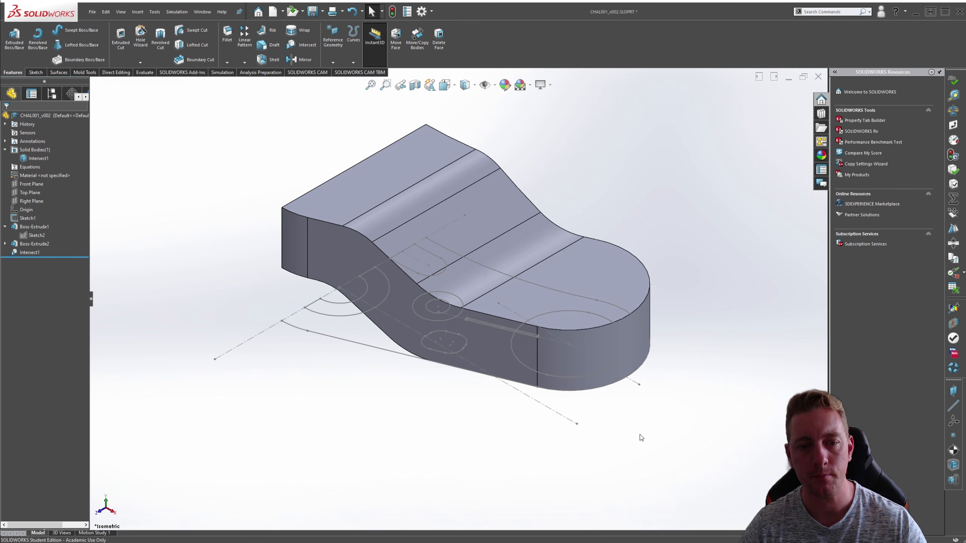
# Start a new extruded cut from Sketch1 and activate its contour selection.
pyautogui.press('s')
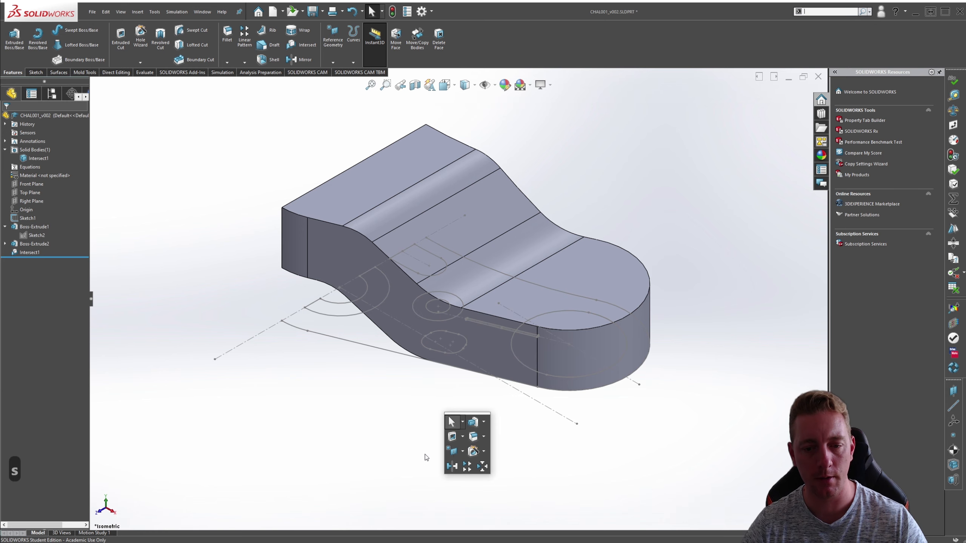
pyautogui.click(452, 437)
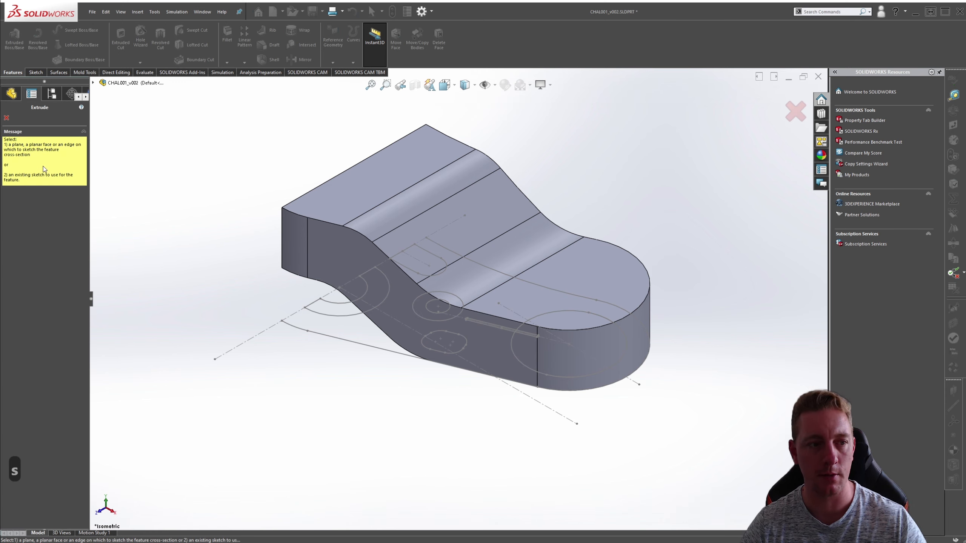
pyautogui.click(299, 312)
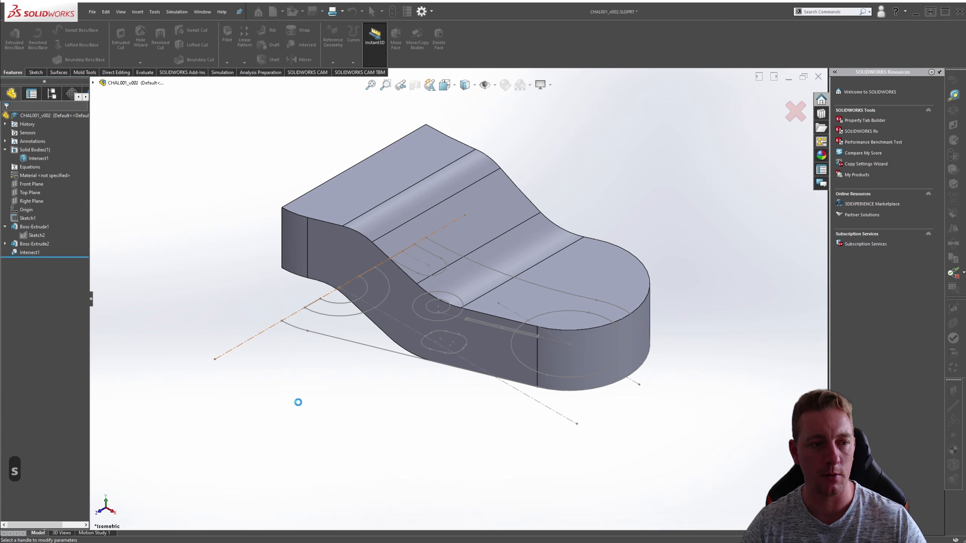
pyautogui.click(35, 276)
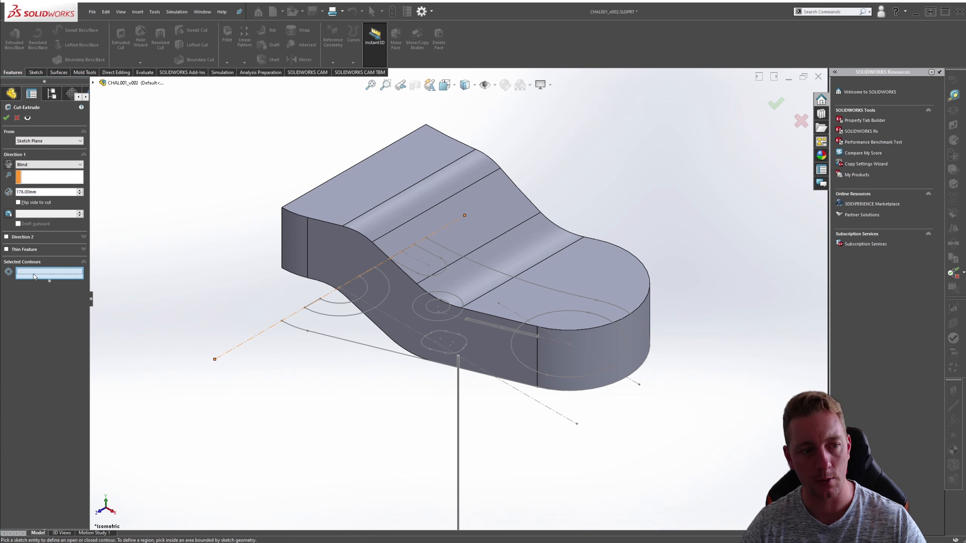
pyautogui.click(326, 314)
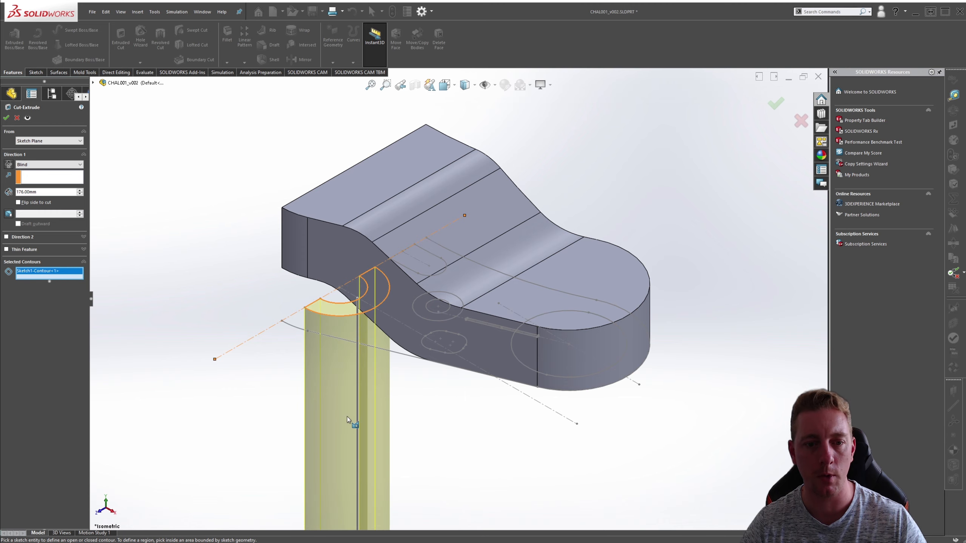
pyautogui.rightClick(32, 271)
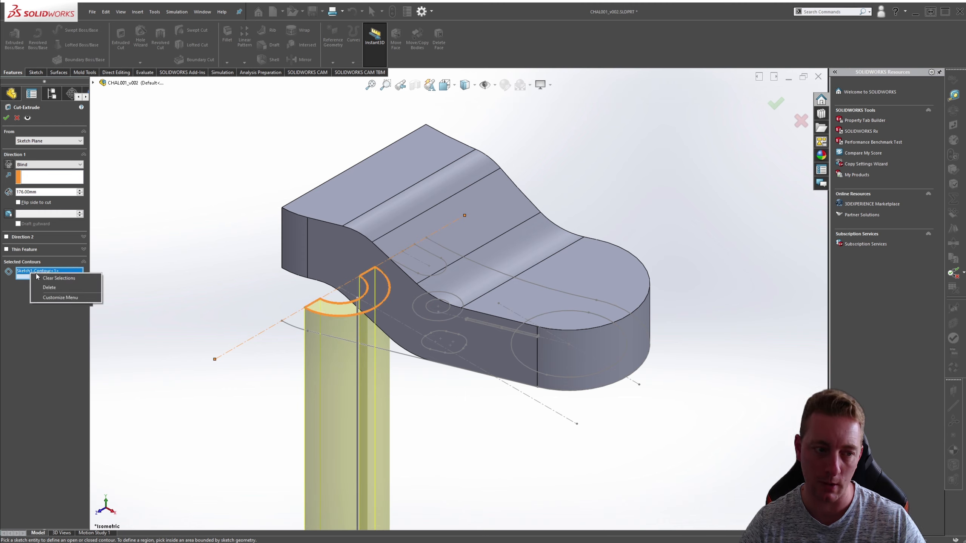
pyautogui.click(49, 281)
# Select the slot, rounded-rectangle and 10.5 mm circle contours for the cut and reverse its direction towards the body.
pyautogui.click(416, 273)
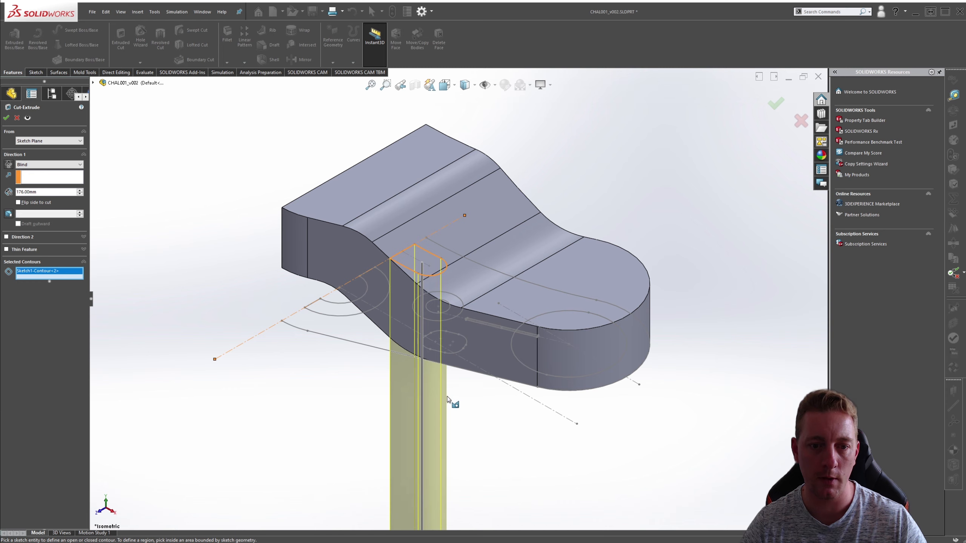
pyautogui.click(458, 353)
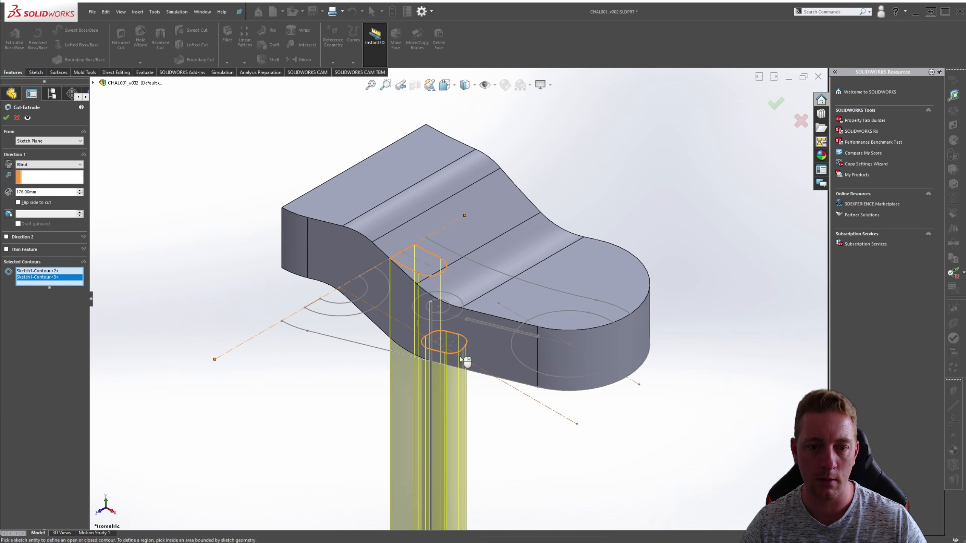
pyautogui.click(448, 304)
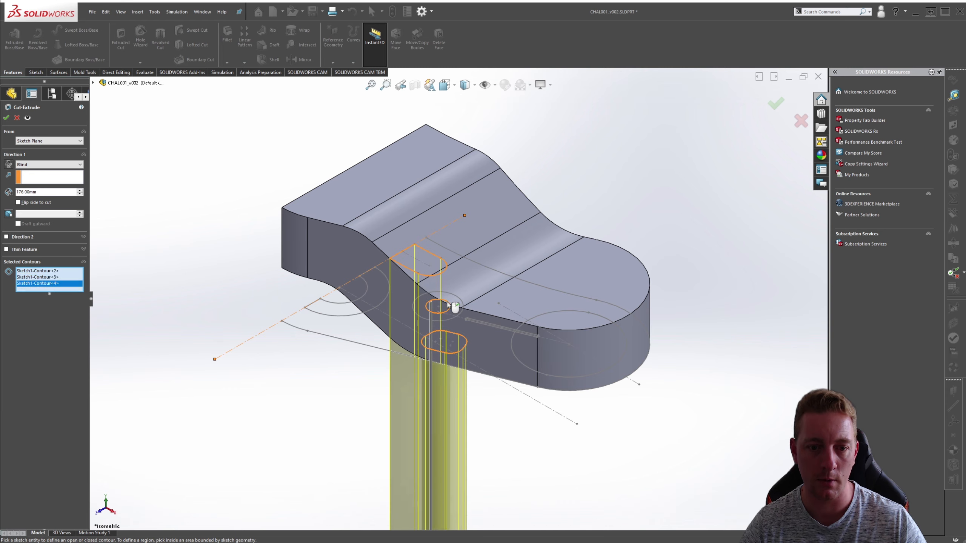
pyautogui.click(8, 165)
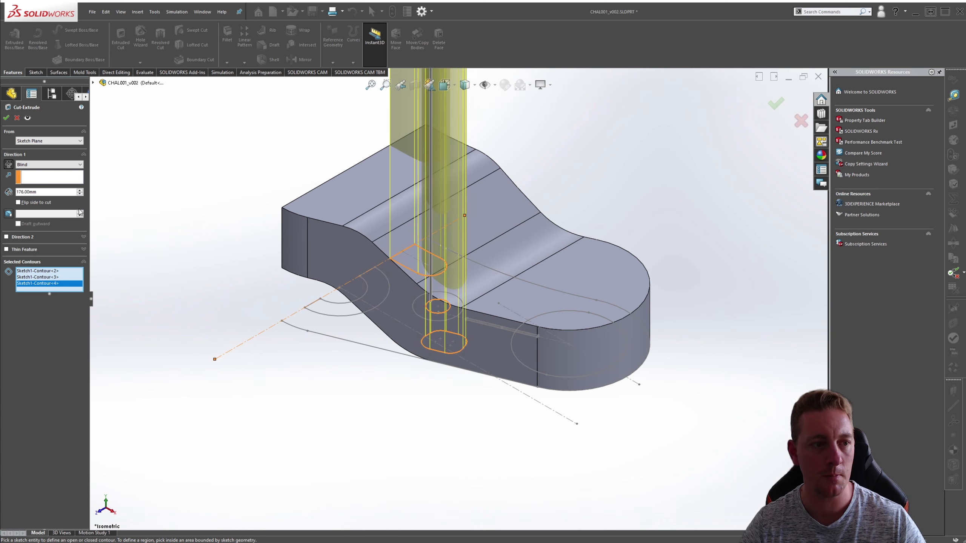
# Try ending the cut with Up To Surface on the upper flat face at the straight end.
pyautogui.click(31, 166)
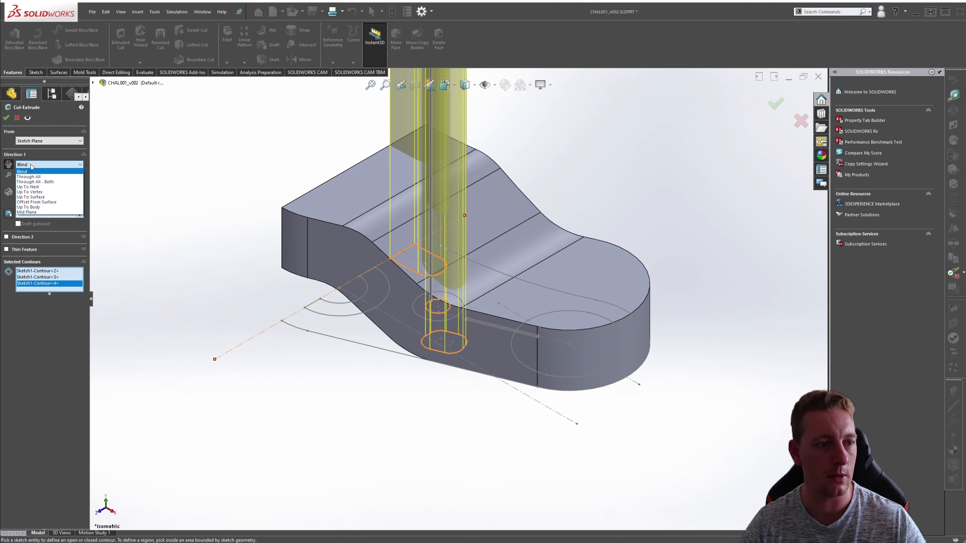
pyautogui.click(36, 197)
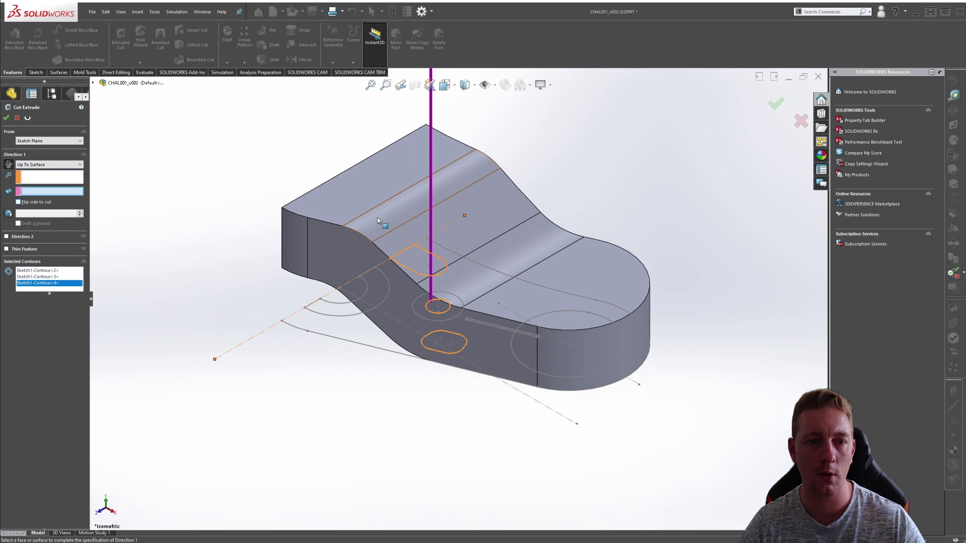
pyautogui.click(380, 205)
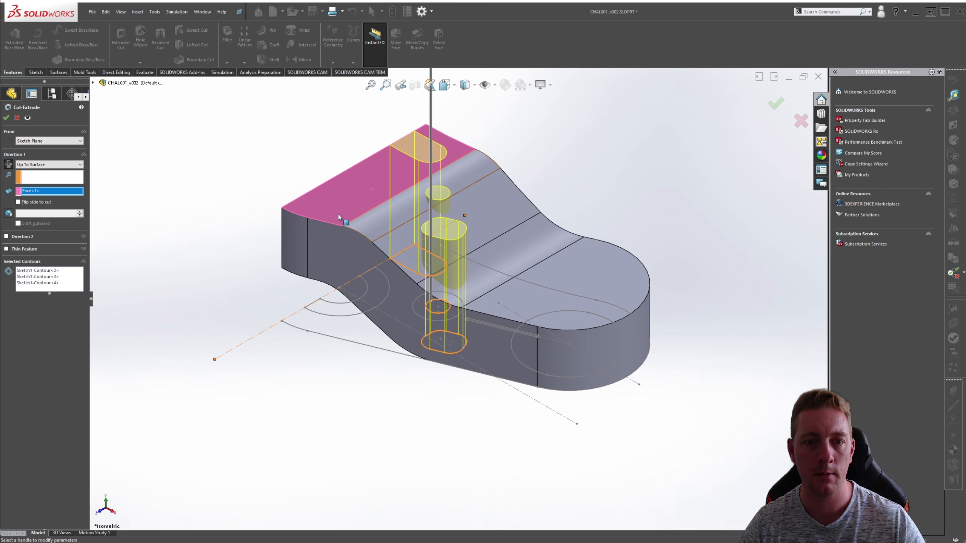
# Set the cut's end condition to Through All, add the 50 mm circle contour and complete the cut.
pyautogui.click(46, 165)
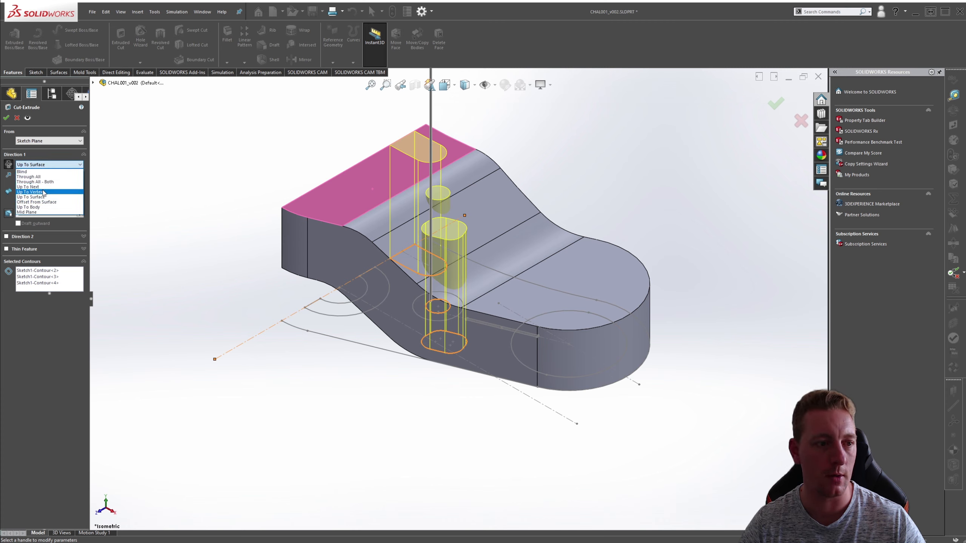
pyautogui.click(28, 177)
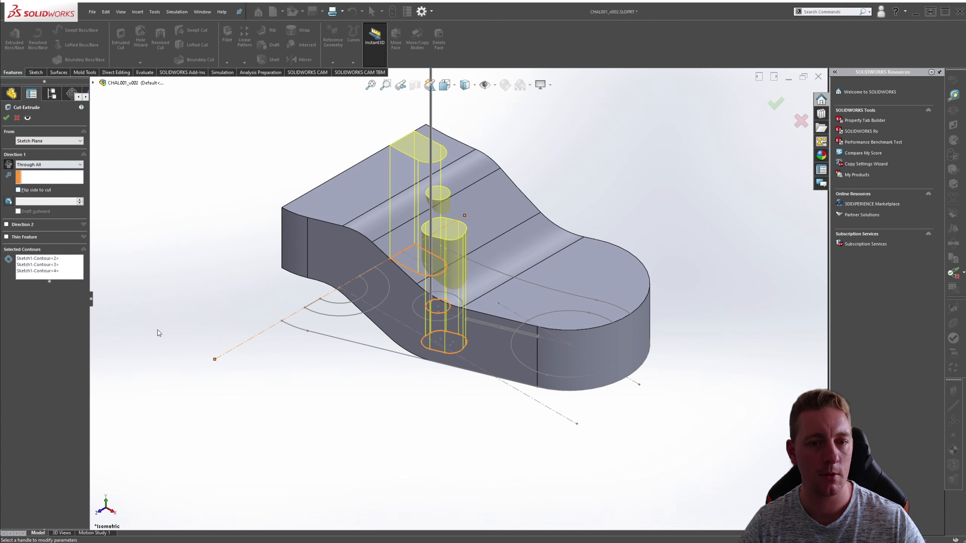
pyautogui.moveTo(229, 330)
pyautogui.mouseDown(button='middle')
pyautogui.moveTo(338, 345)
pyautogui.moveTo(380, 384)
pyautogui.moveTo(254, 362)
pyautogui.moveTo(243, 342)
pyautogui.mouseUp(button='middle')
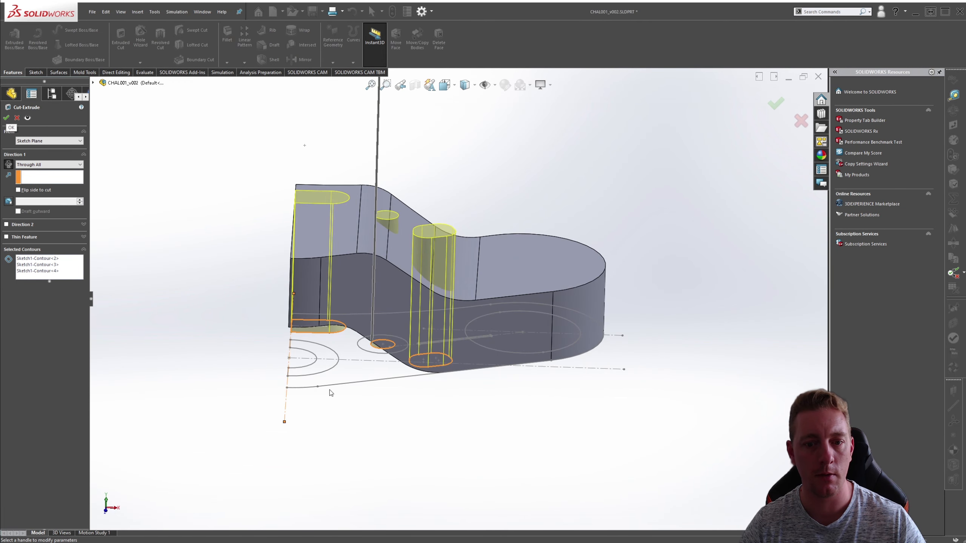
pyautogui.click(66, 273)
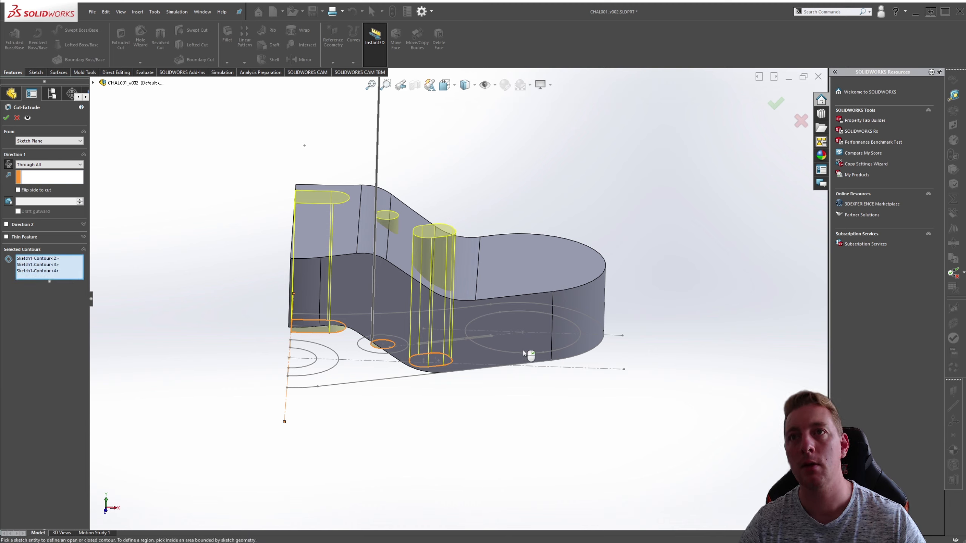
pyautogui.click(514, 352)
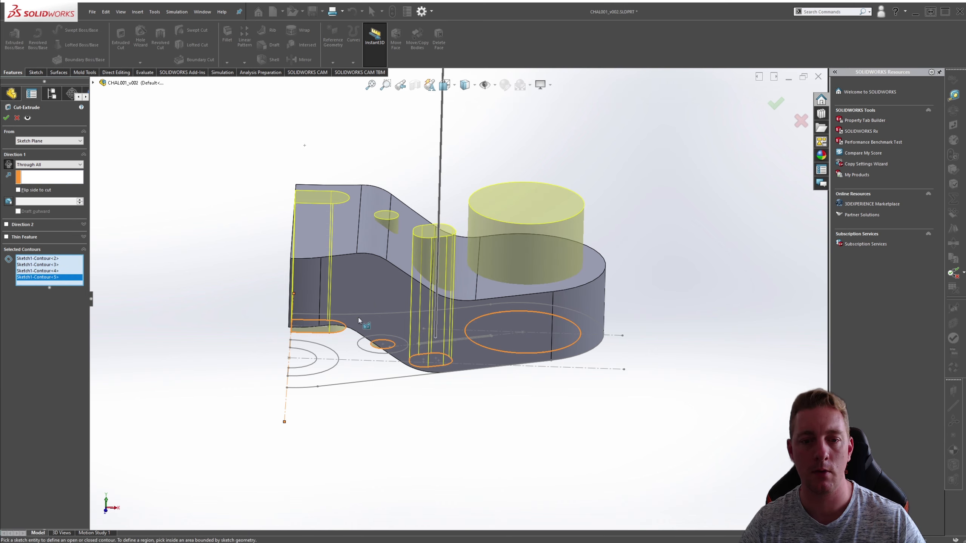
pyautogui.click(5, 121)
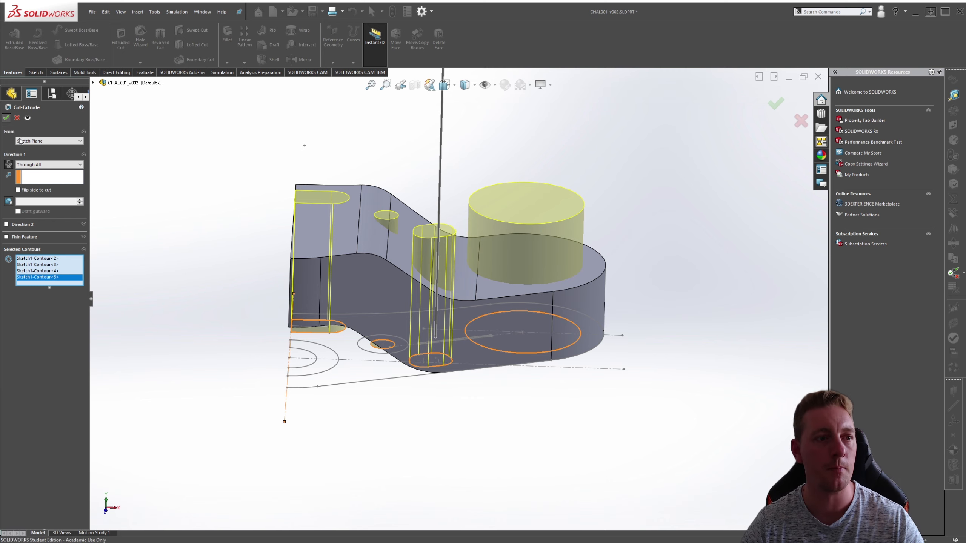
# Edit the Through All cut to include the narrow slit contour beside the 50 mm hole.
pyautogui.moveTo(623, 339); pyautogui.dragTo(653, 420, button='middle')
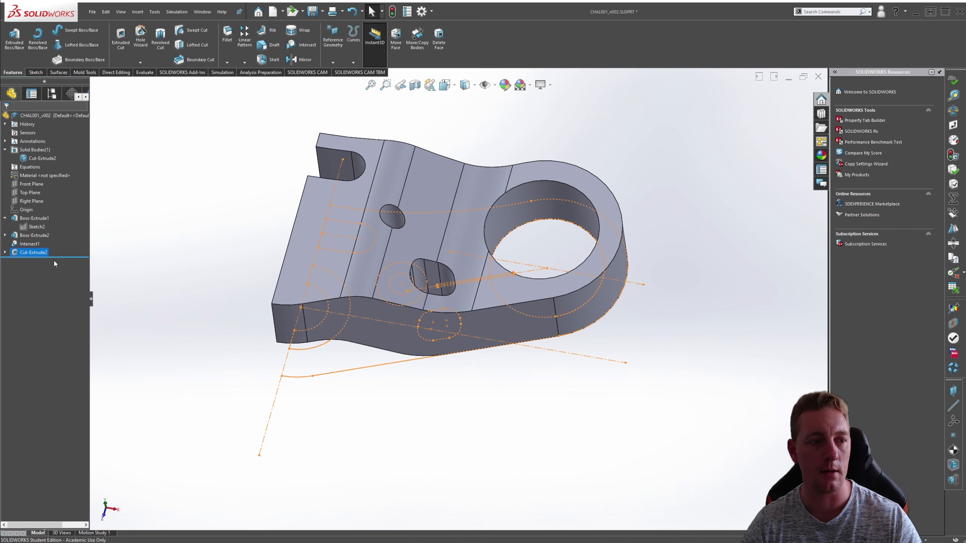
pyautogui.click(33, 253)
pyautogui.click(21, 220)
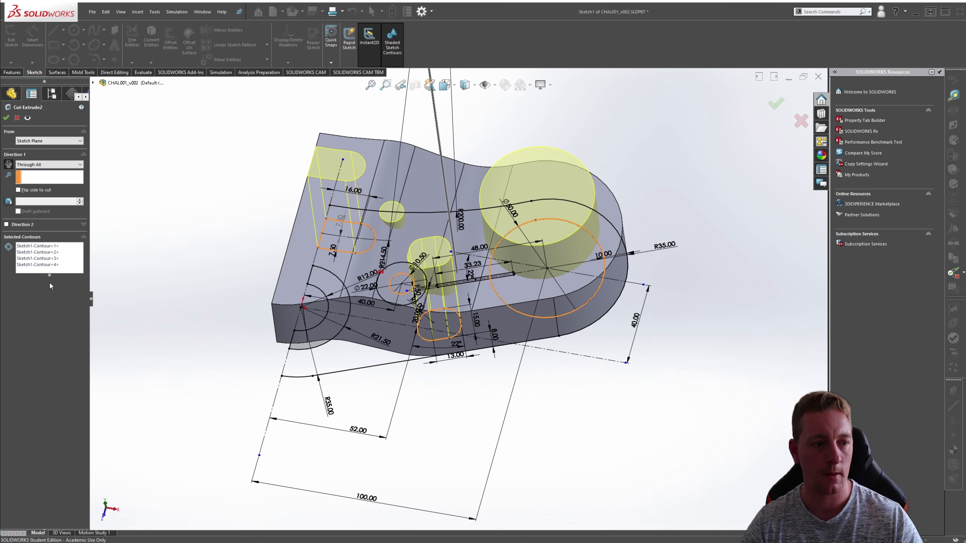
pyautogui.click(25, 272)
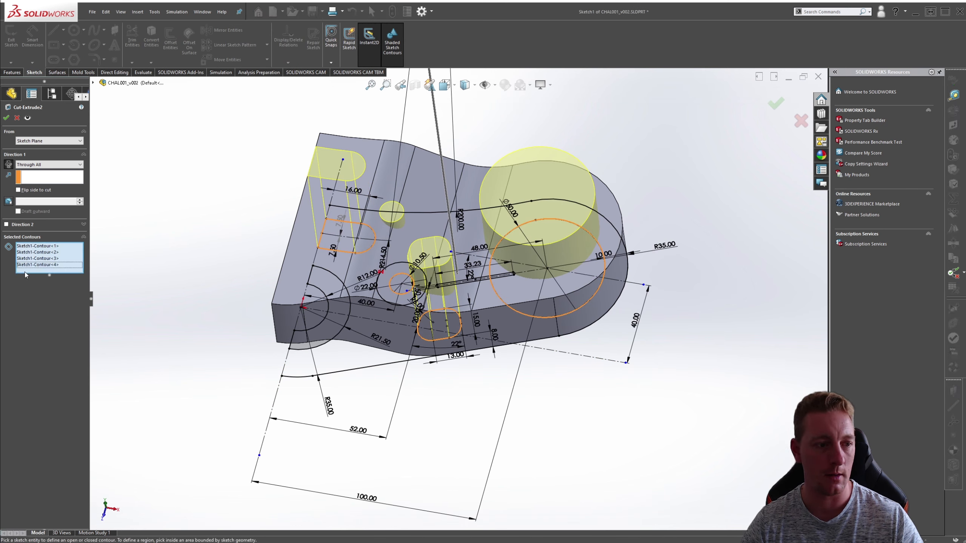
pyautogui.click(484, 281)
pyautogui.press('Return')
pyautogui.moveTo(667, 369); pyautogui.dragTo(617, 338, button='middle')
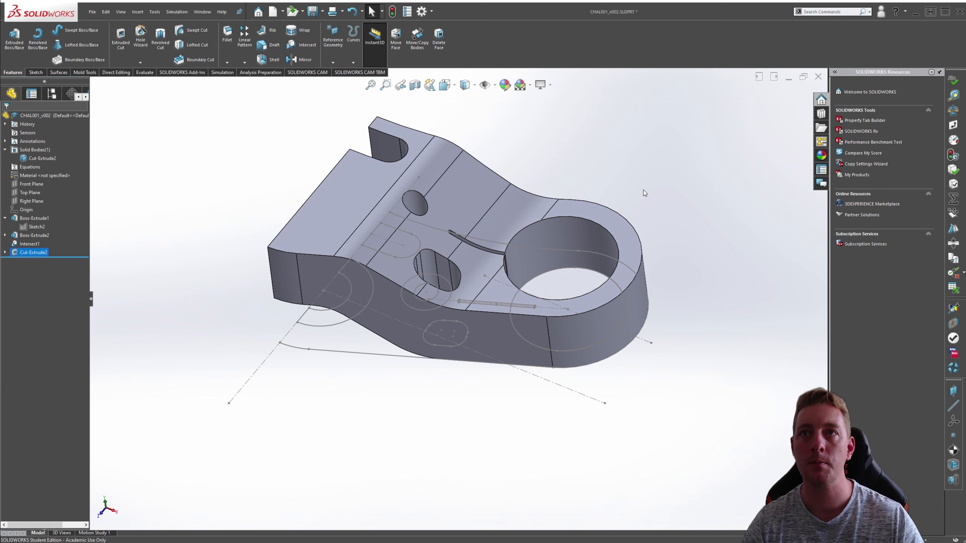
# Check the CHAL001.jpg drawing, start a new extruded cut from Sketch1 and select the 22 mm circle contour.
pyautogui.moveTo(450, 133)
pyautogui.mouseDown()
pyautogui.moveTo(442, 80)
pyautogui.moveTo(437, 95)
pyautogui.mouseUp()
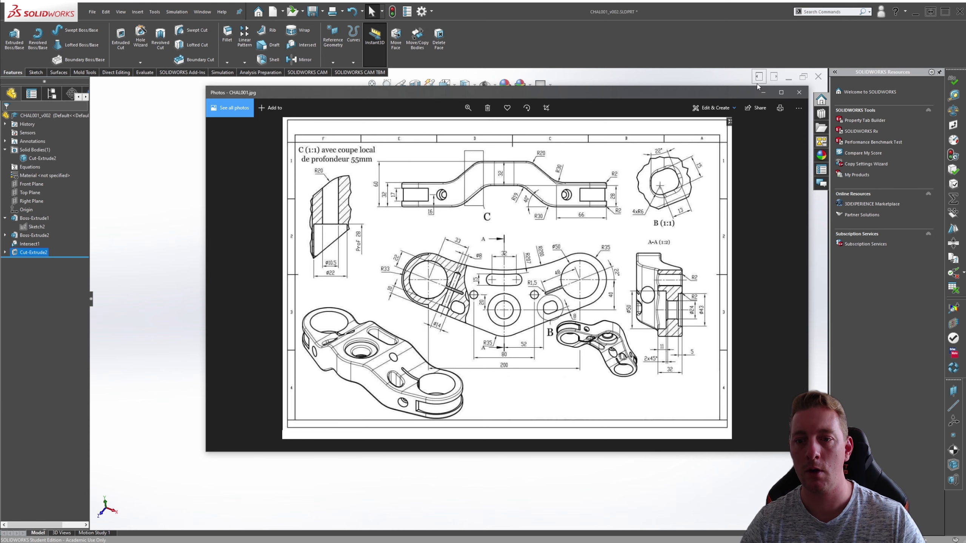
pyautogui.click(714, 16)
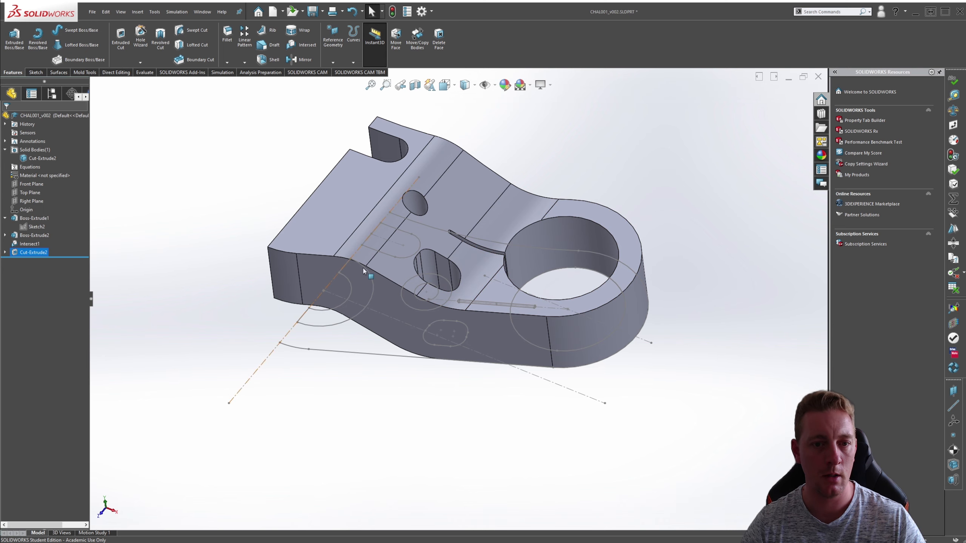
pyautogui.click(95, 203)
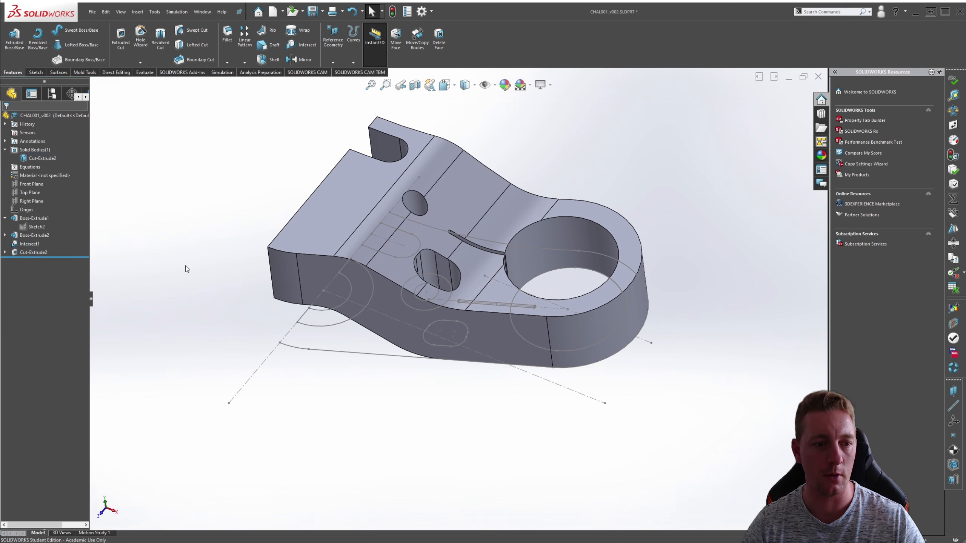
pyautogui.press('s')
pyautogui.click(196, 282)
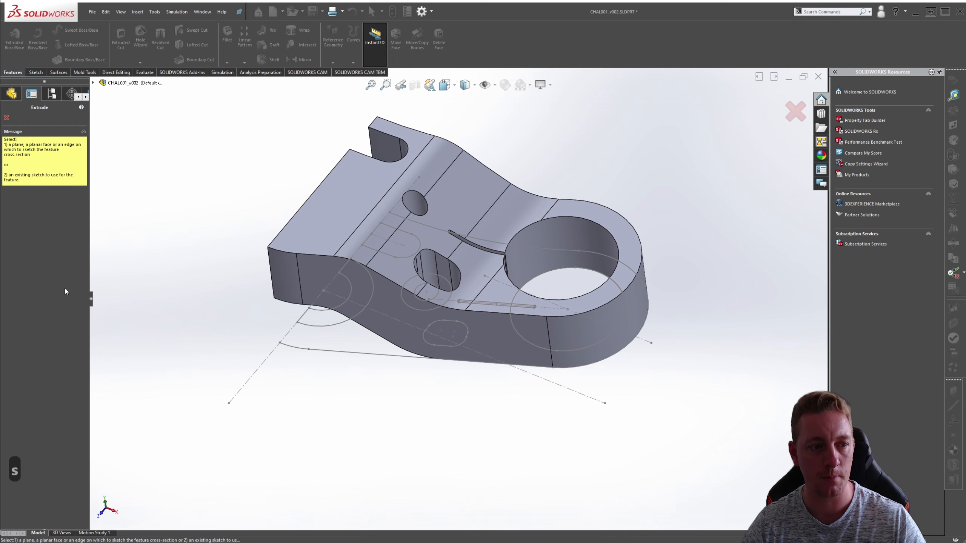
pyautogui.click(93, 83)
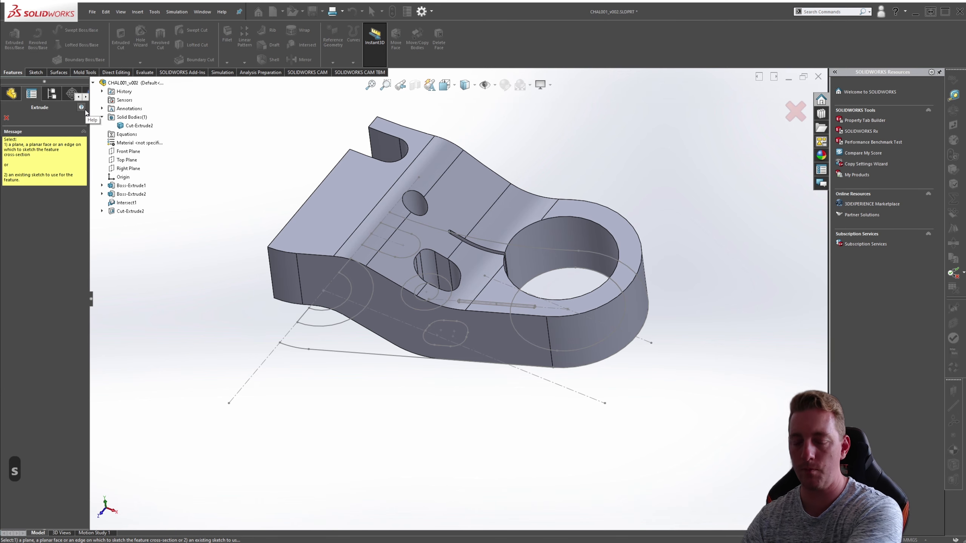
pyautogui.click(102, 211)
pyautogui.click(122, 220)
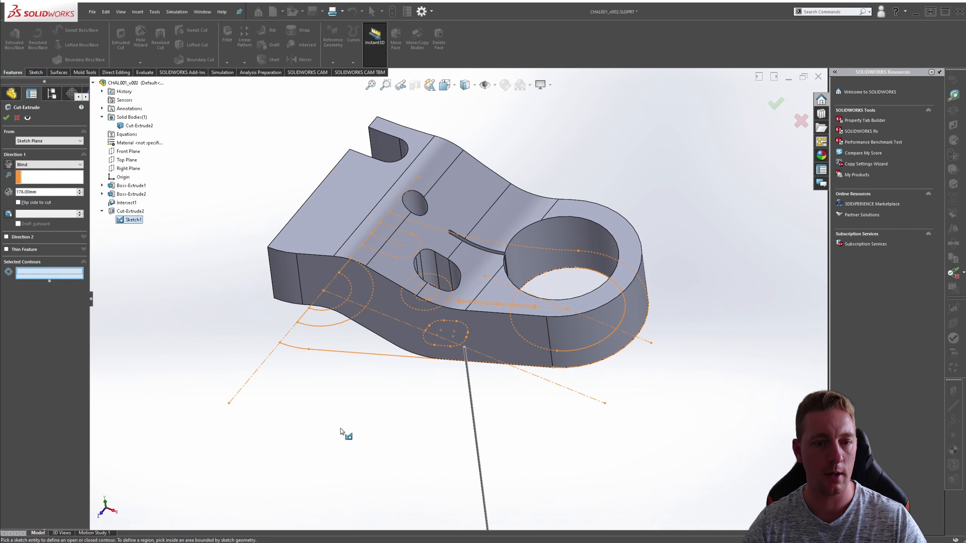
pyautogui.moveTo(341, 428); pyautogui.dragTo(365, 442, button='middle')
pyautogui.click(394, 313)
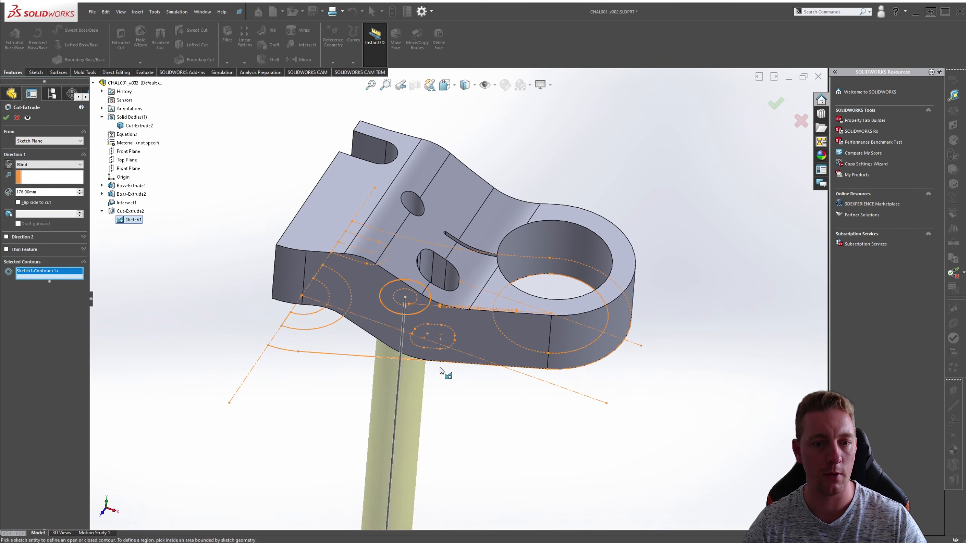
# Reverse the 22 mm circle's cut towards the body, set its blind depth to 28 mm and complete it.
pyautogui.moveTo(440, 368); pyautogui.dragTo(33, 234, button='middle')
pyautogui.click(7, 166)
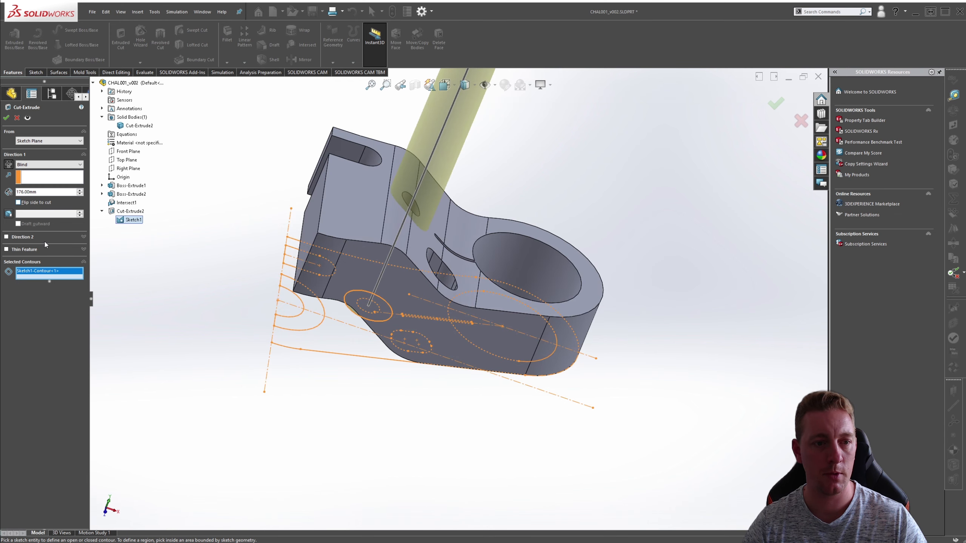
pyautogui.write('28')
pyautogui.press('Tab')
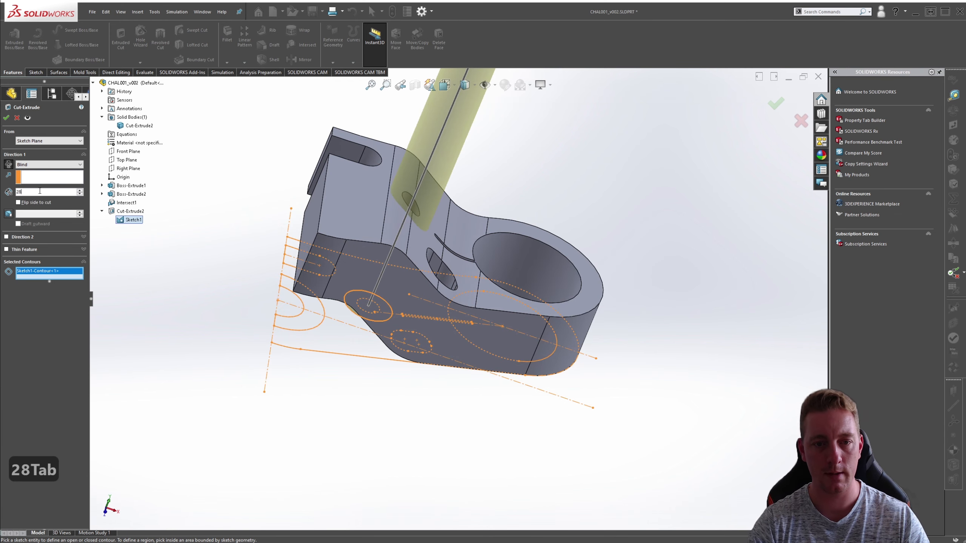
pyautogui.moveTo(229, 337)
pyautogui.mouseDown(button='middle')
pyautogui.moveTo(403, 305)
pyautogui.moveTo(435, 349)
pyautogui.moveTo(372, 249)
pyautogui.mouseUp(button='middle')
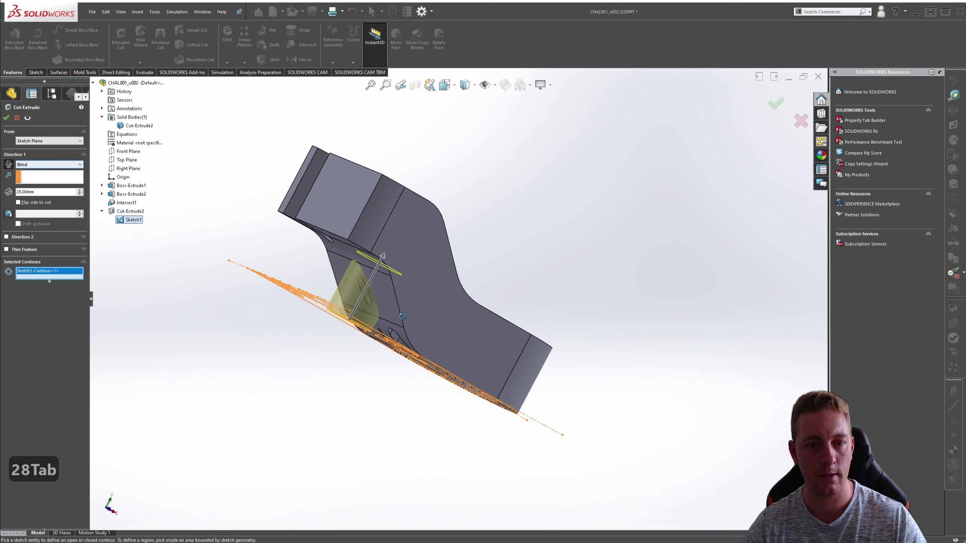
pyautogui.press('Return')
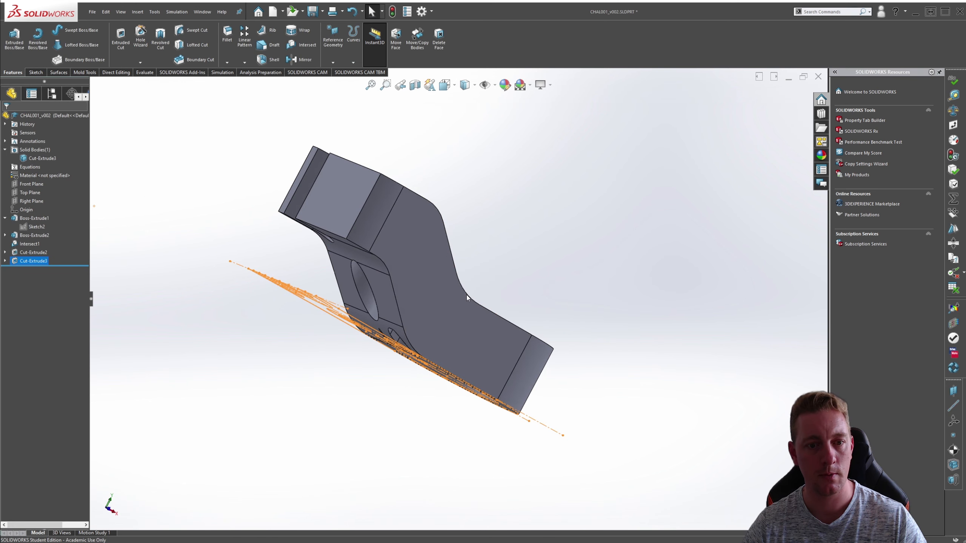
pyautogui.moveTo(467, 295)
pyautogui.mouseDown(button='middle')
pyautogui.moveTo(554, 212)
pyautogui.moveTo(574, 206)
pyautogui.moveTo(554, 231)
pyautogui.moveTo(351, 319)
pyautogui.moveTo(611, 336)
pyautogui.mouseUp(button='middle')
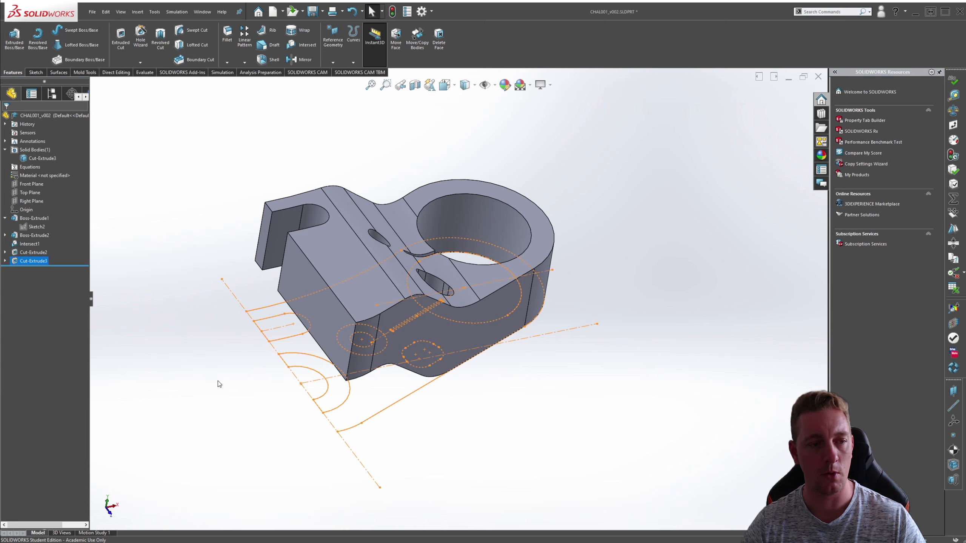
# Edit Sketch1 and close the R12 half circle with a vertical line along the centerline, finishing the sketch edit.
pyautogui.click(5, 261)
pyautogui.click(26, 272)
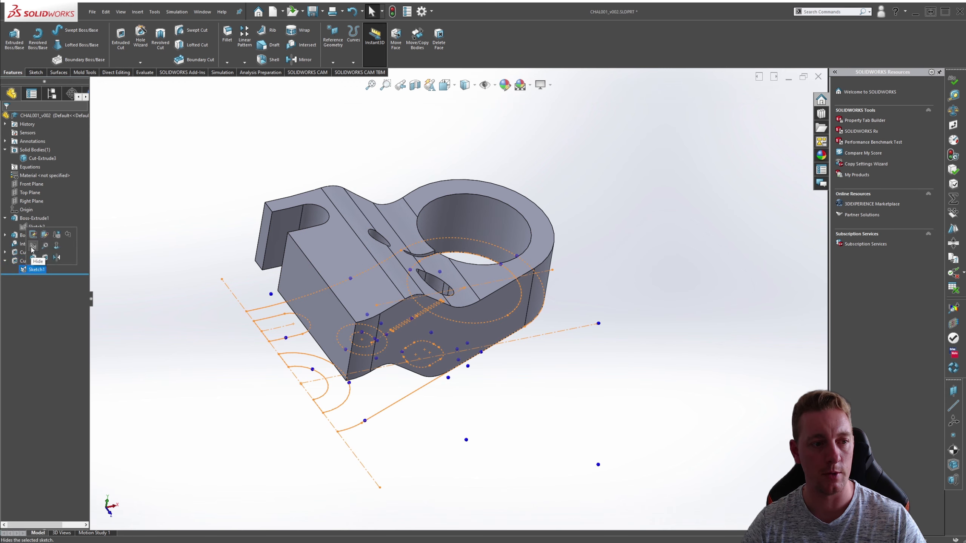
pyautogui.click(31, 234)
pyautogui.press('s')
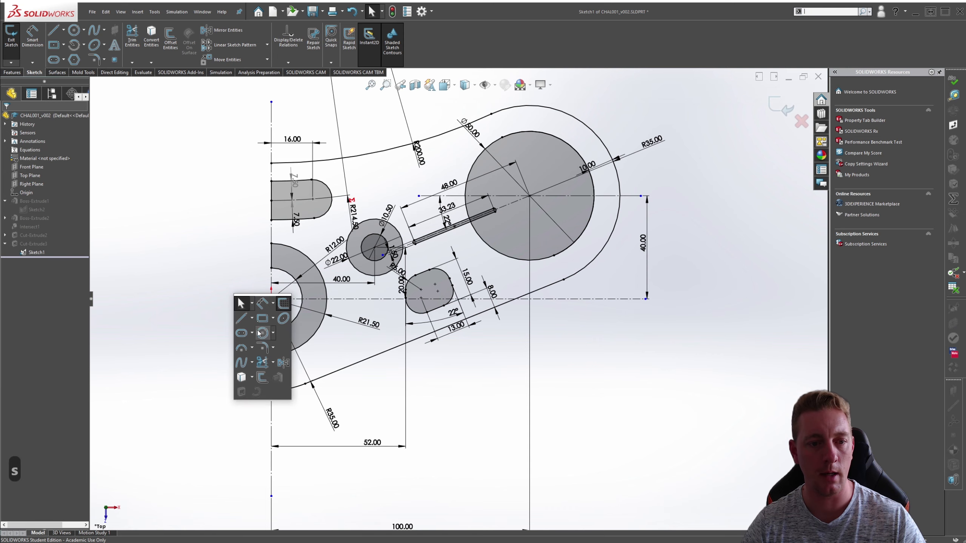
pyautogui.click(249, 316)
pyautogui.click(271, 268)
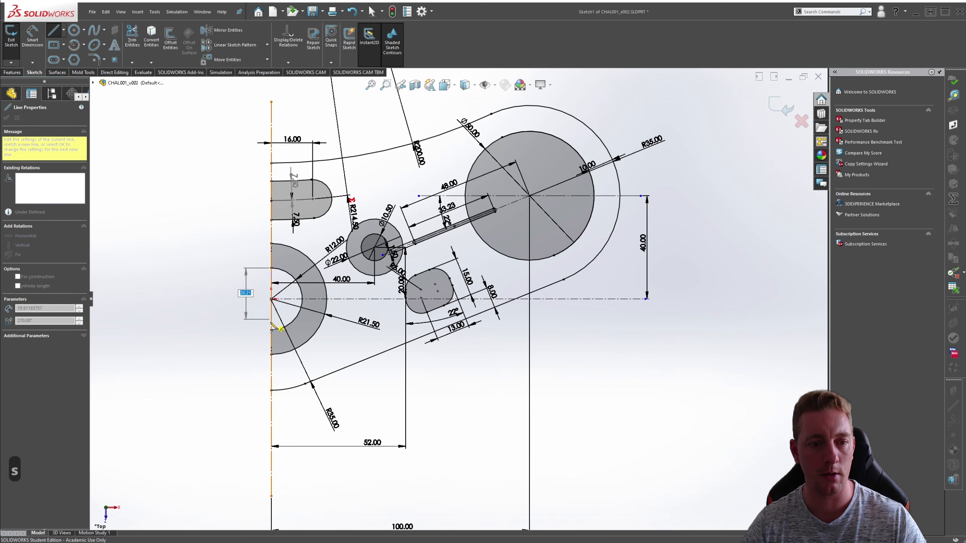
pyautogui.click(272, 330)
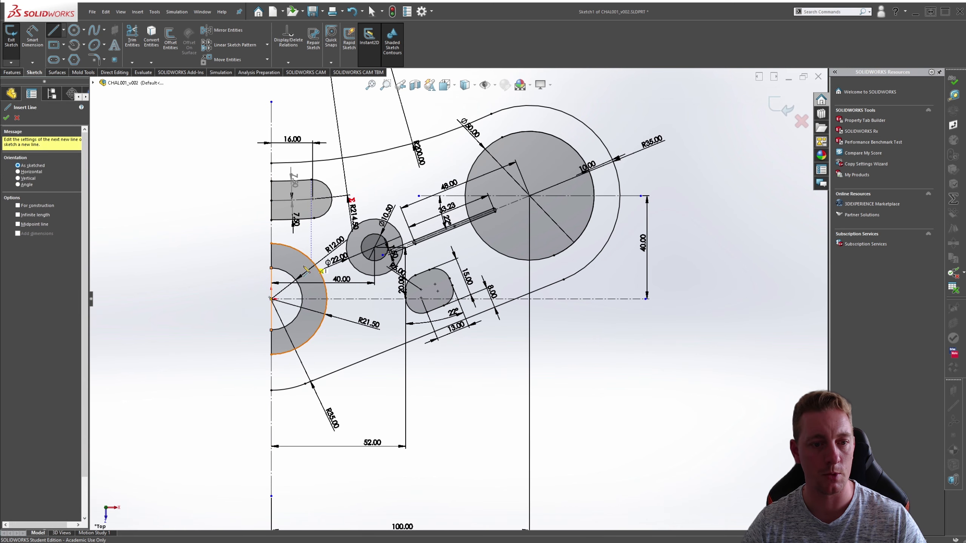
pyautogui.press('Escape')
pyautogui.press('Escape')
pyautogui.press('Escape')
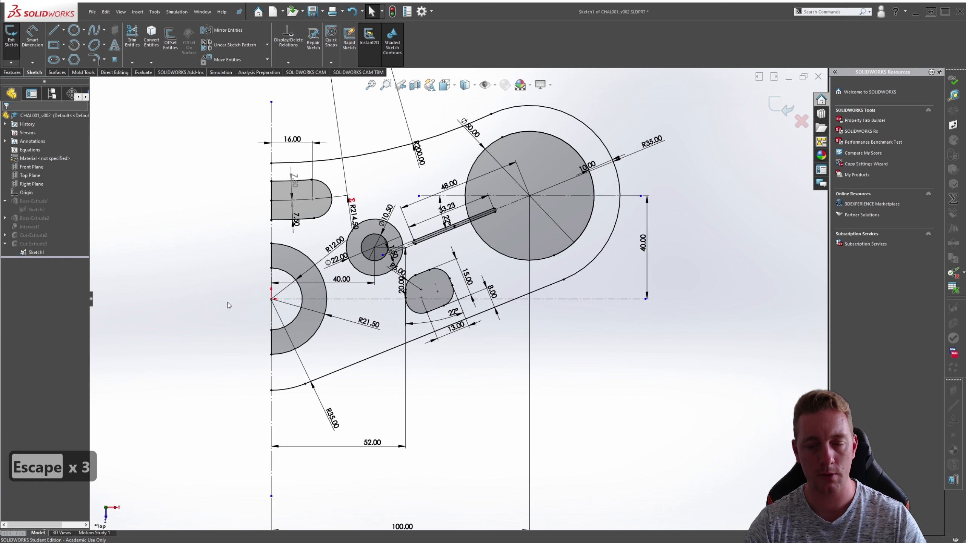
pyautogui.click(782, 107)
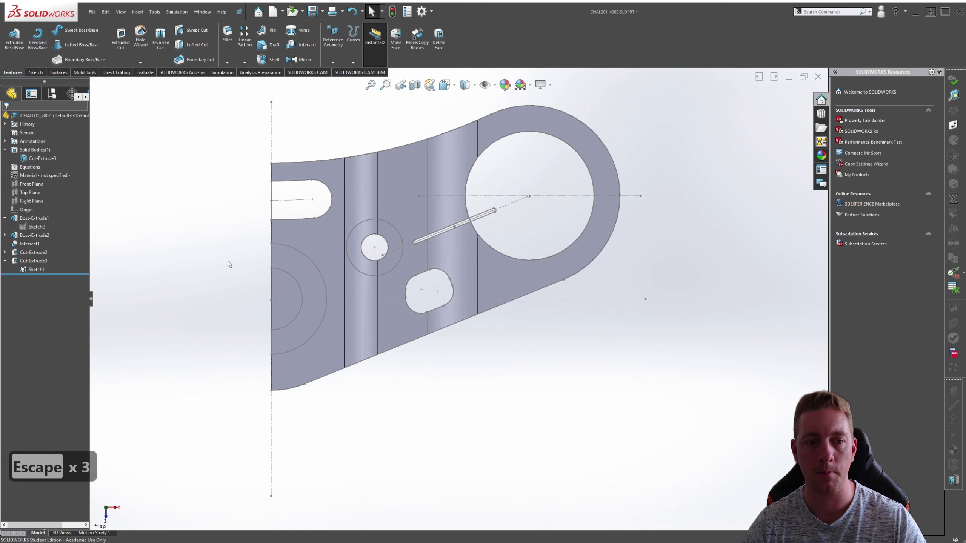
# Edit the Through All cut Cut-Extrude2 to include the R12 half-circle region at the straight end.
pyautogui.hotkey('ctrl', '7')
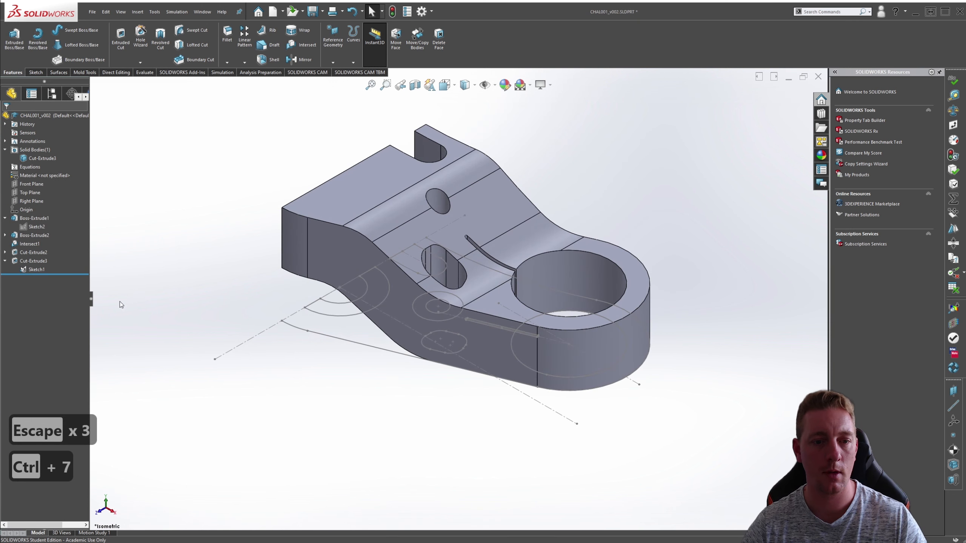
pyautogui.click(33, 252)
pyautogui.click(39, 215)
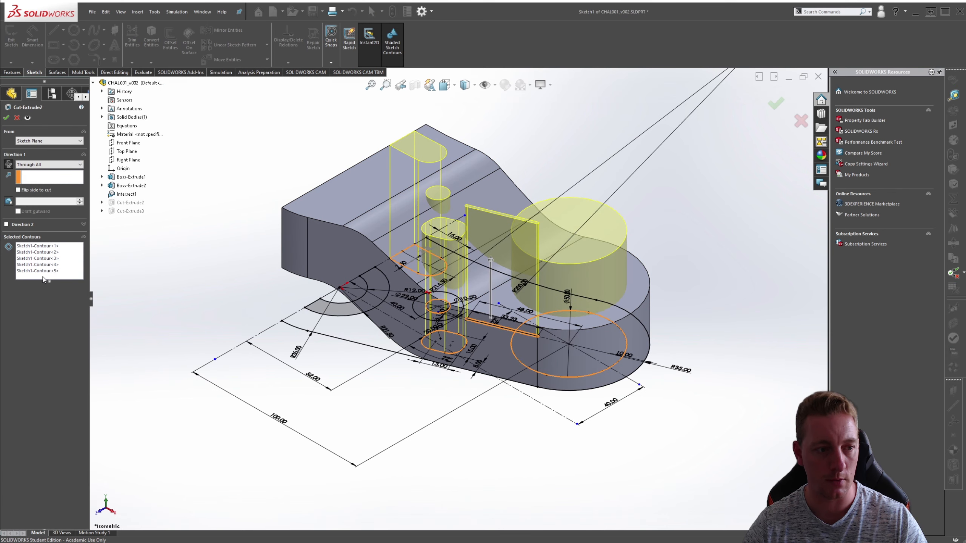
pyautogui.click(43, 280)
pyautogui.click(341, 302)
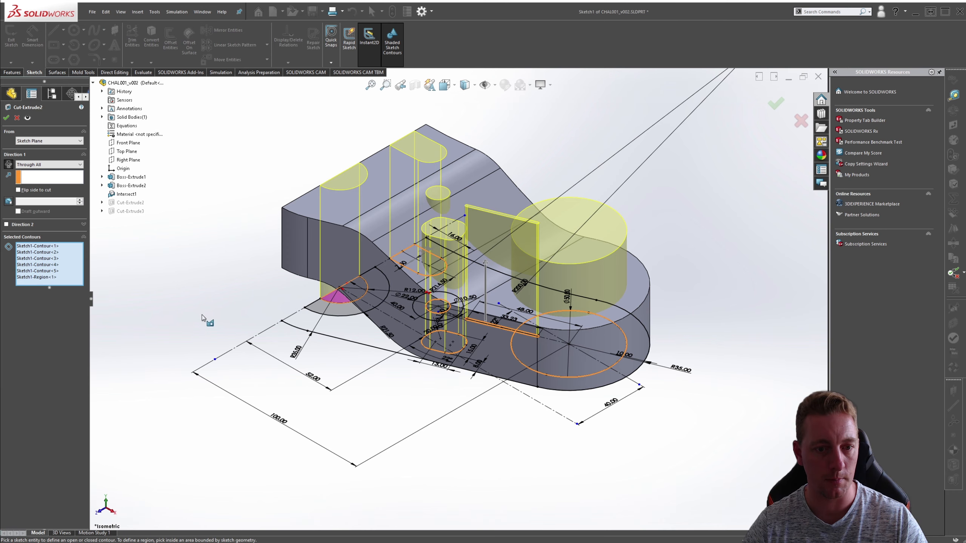
pyautogui.click(8, 118)
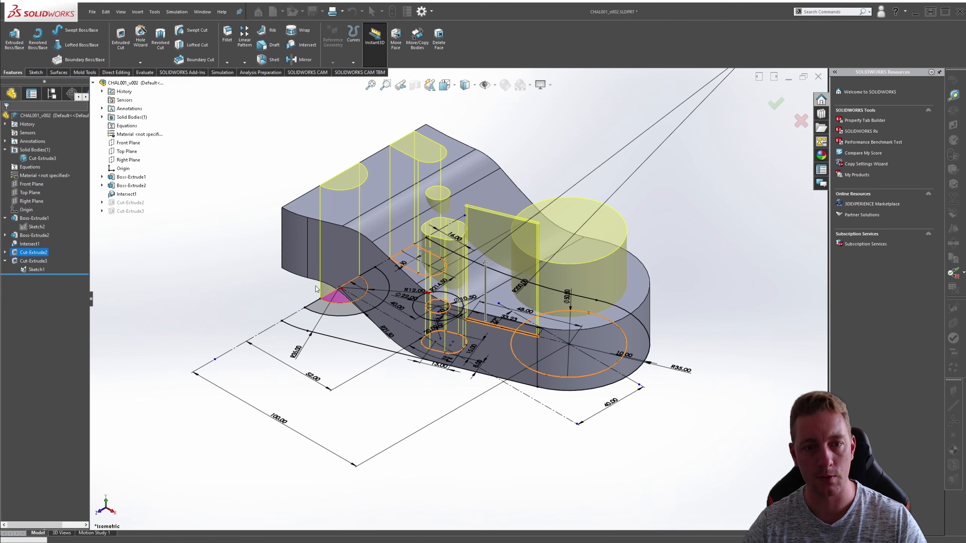
pyautogui.moveTo(191, 368)
pyautogui.mouseDown(button='middle')
pyautogui.moveTo(335, 356)
pyautogui.moveTo(277, 388)
pyautogui.moveTo(249, 387)
pyautogui.mouseUp(button='middle')
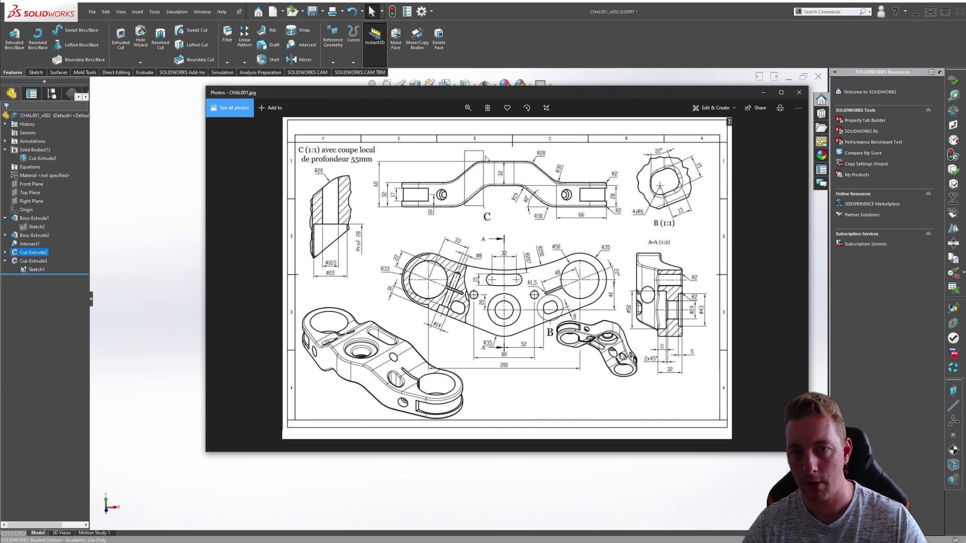
# Start a sketch on the upper flat face and draw a 43 mm diameter circle centred on the origin.
pyautogui.click(763, 92)
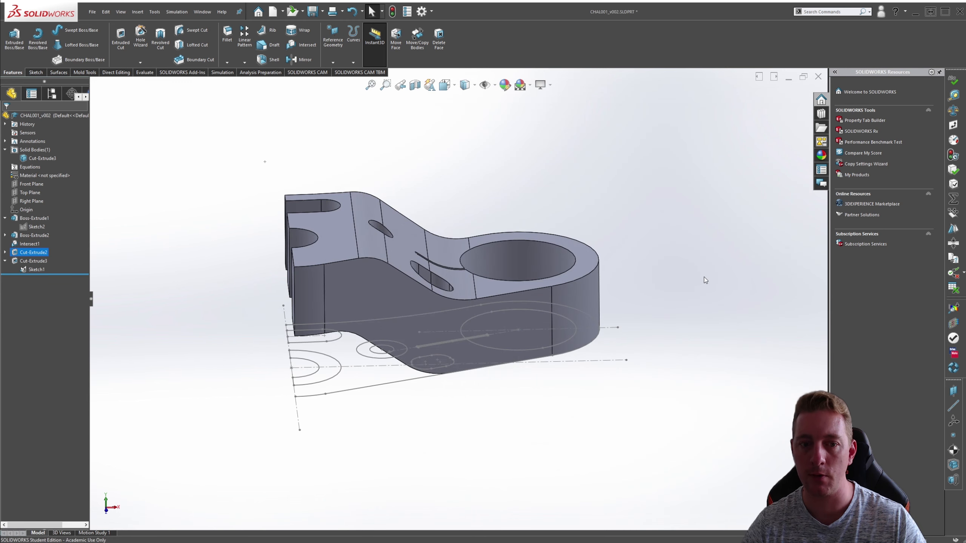
pyautogui.click(339, 244)
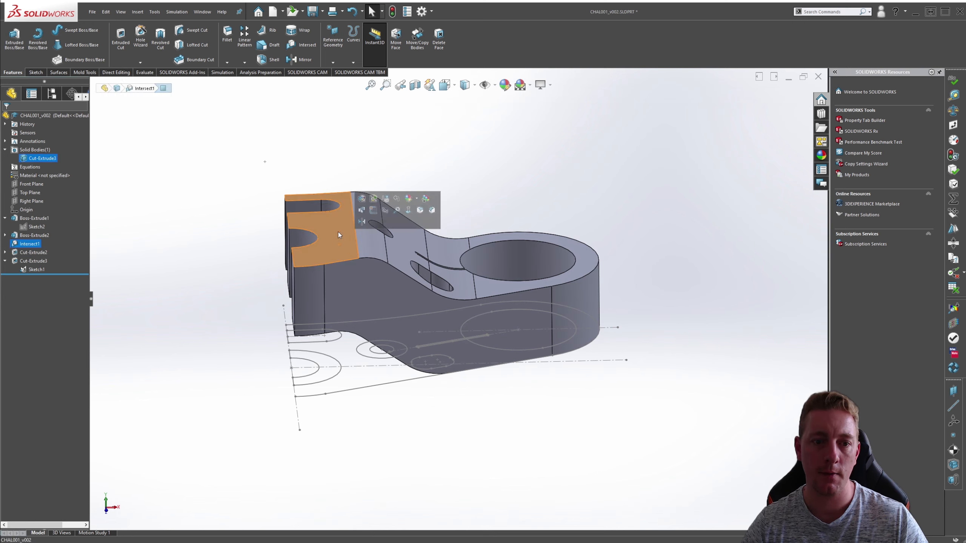
pyautogui.click(375, 211)
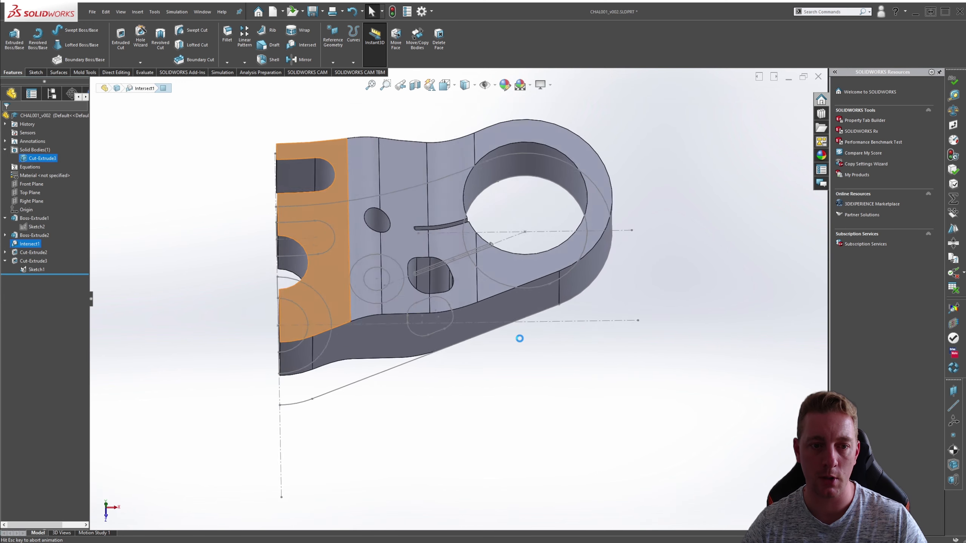
pyautogui.press('s')
pyautogui.click(262, 347)
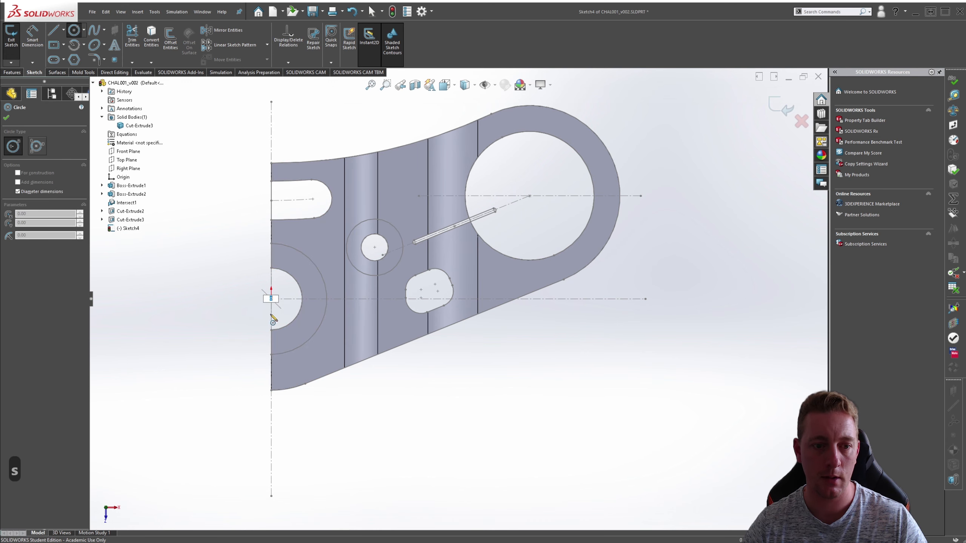
pyautogui.write('43')
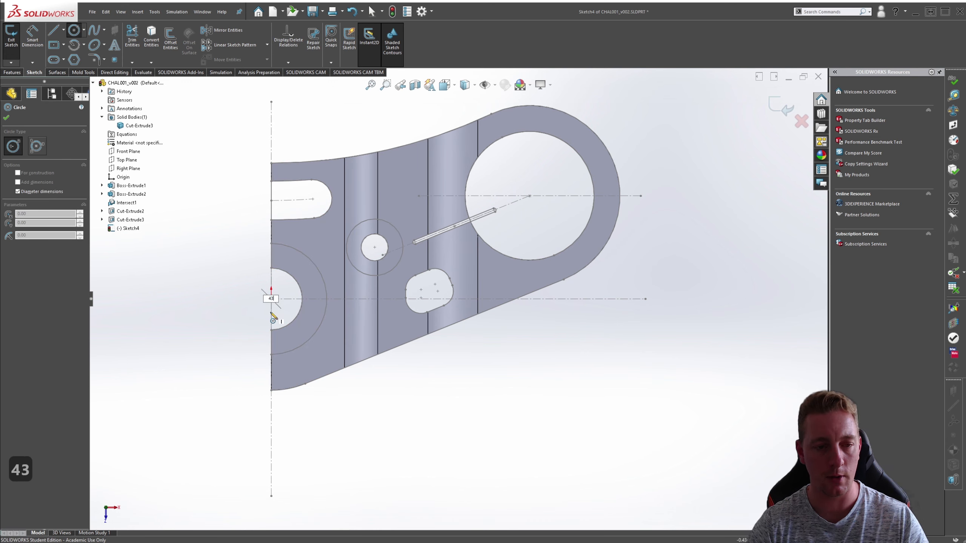
pyautogui.press('Return')
pyautogui.press('Escape')
pyautogui.press('Escape')
# Draw a vertical line across the 43 mm circle through its centre, along the body's straight end.
pyautogui.press('s')
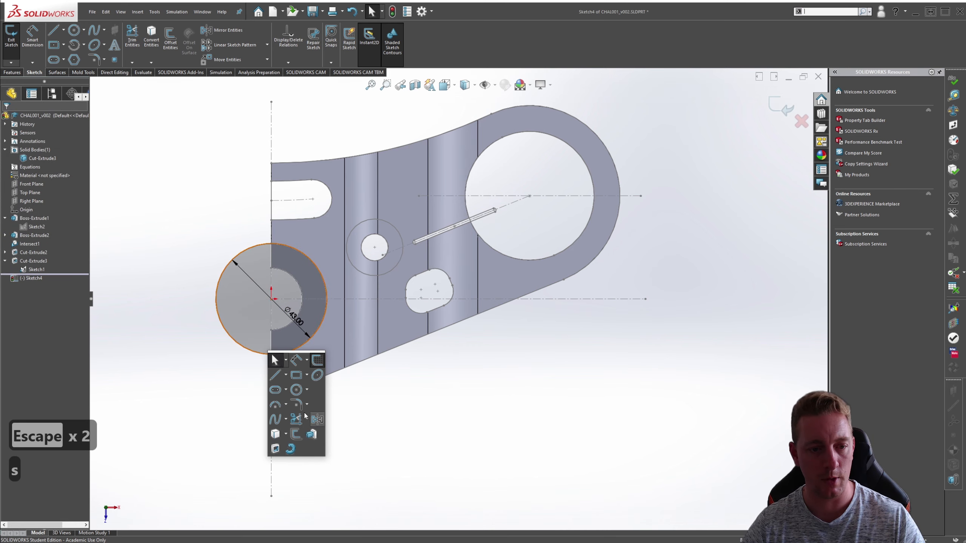
pyautogui.click(275, 374)
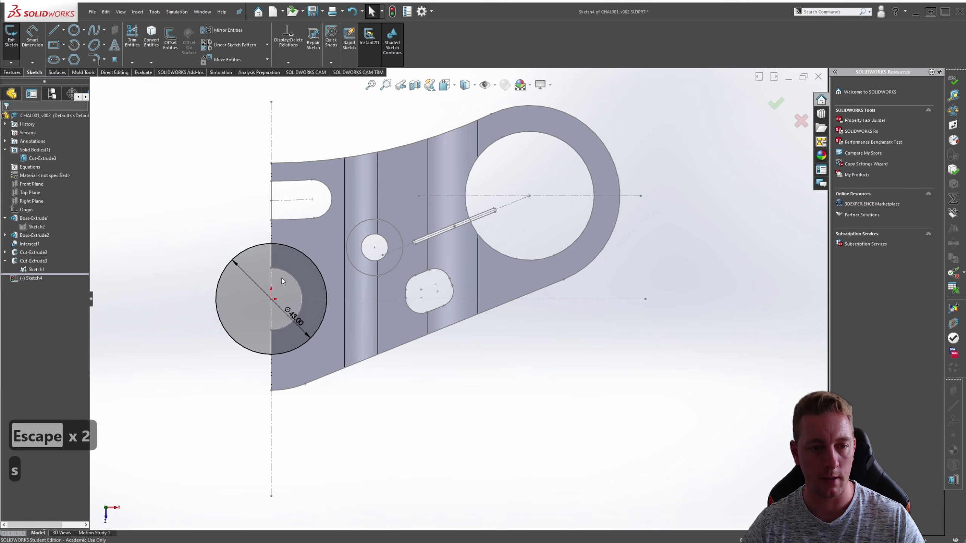
pyautogui.click(272, 244)
pyautogui.click(271, 354)
pyautogui.press('Escape')
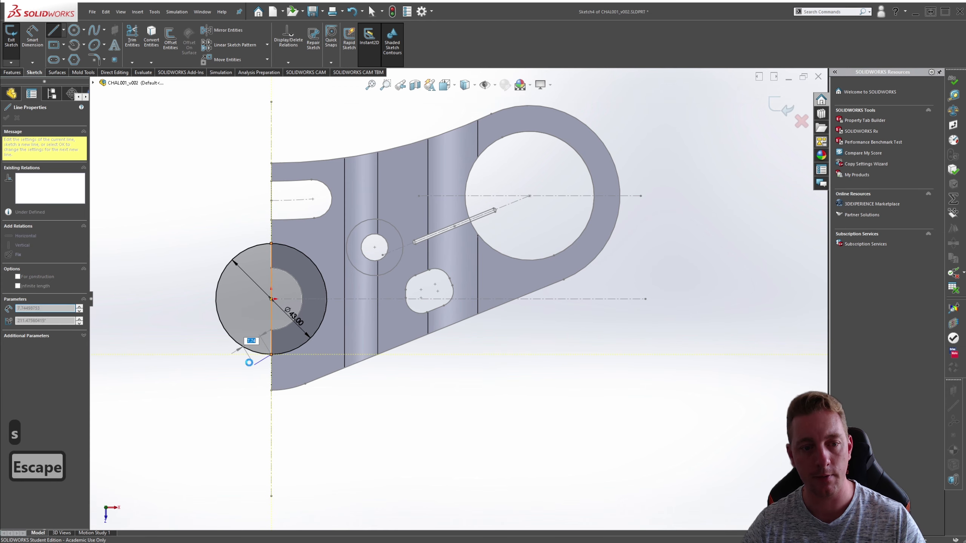
# Trim away the half of the 43 mm circle lying outside the body and exit the sketch.
pyautogui.press('Escape')
pyautogui.press('Escape')
pyautogui.press('s')
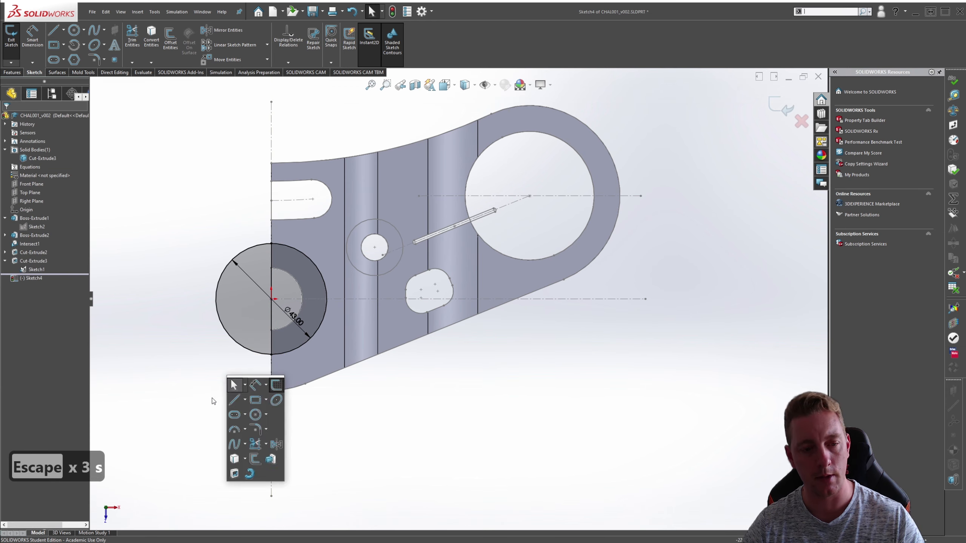
pyautogui.click(255, 444)
pyautogui.moveTo(232, 360); pyautogui.dragTo(233, 323)
pyautogui.press('Escape')
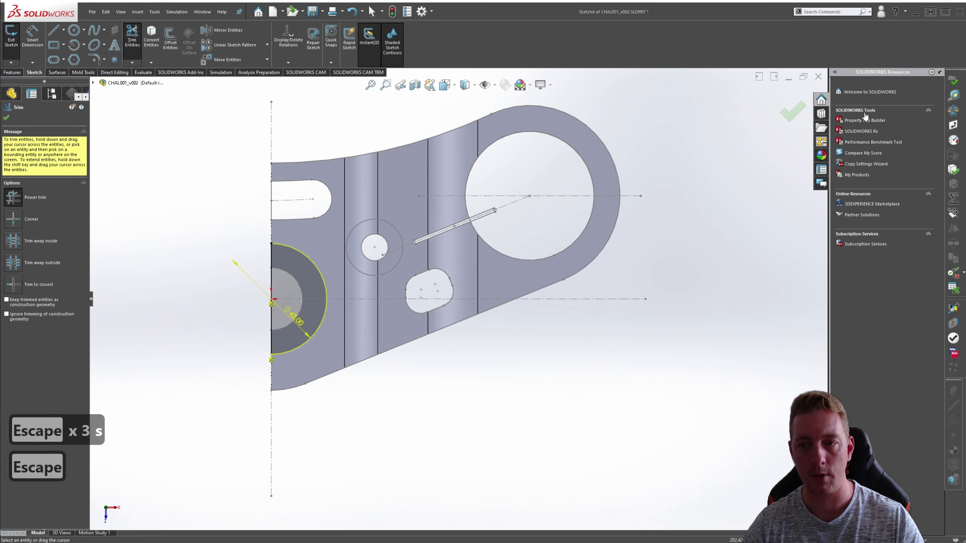
pyautogui.click(792, 113)
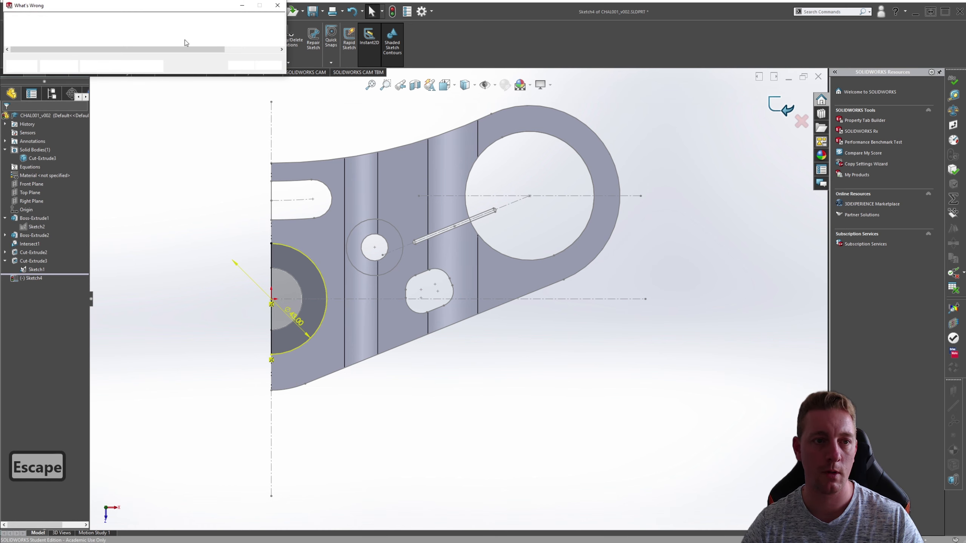
pyautogui.press('Escape')
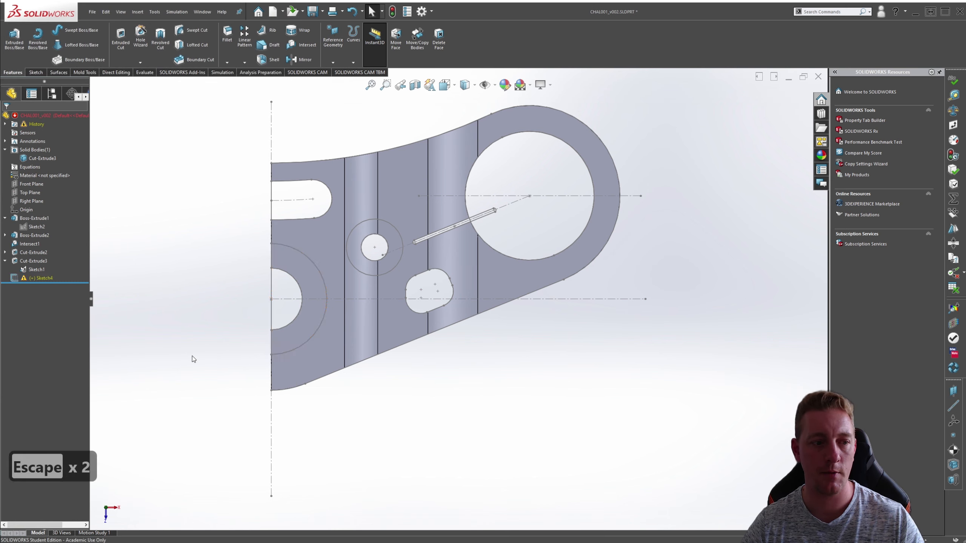
pyautogui.press('Escape')
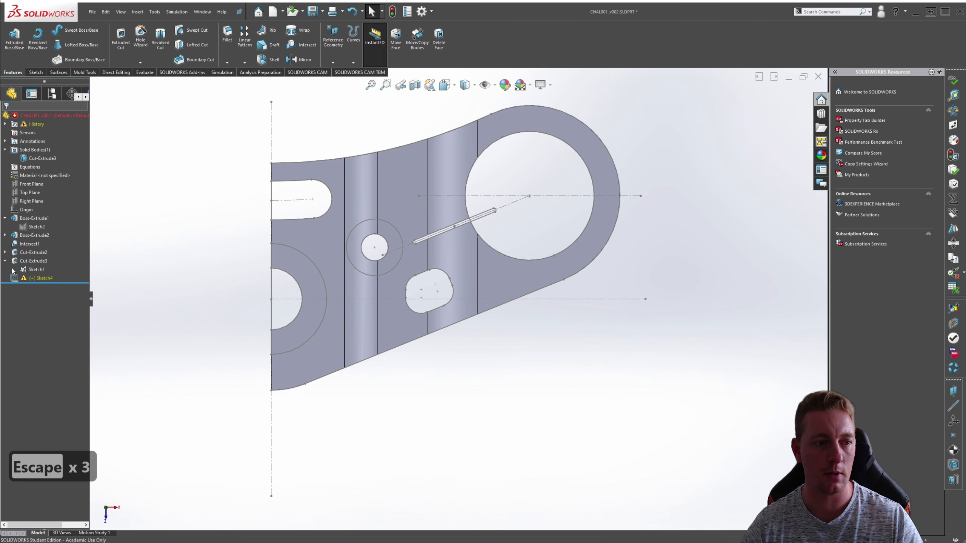
# Edit Sketch1 and delete the R21.50 radius dimension from the larger half circle around the origin.
pyautogui.click(30, 269)
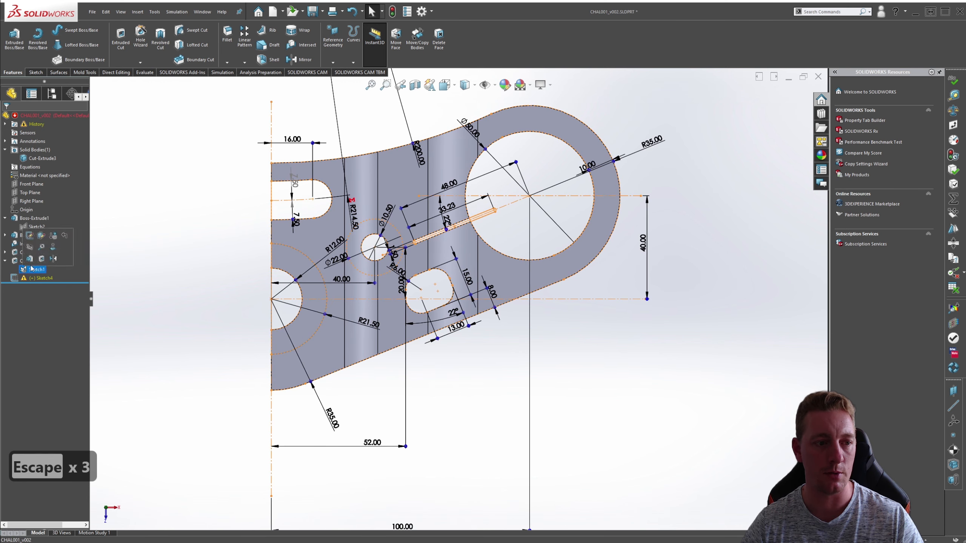
pyautogui.click(29, 235)
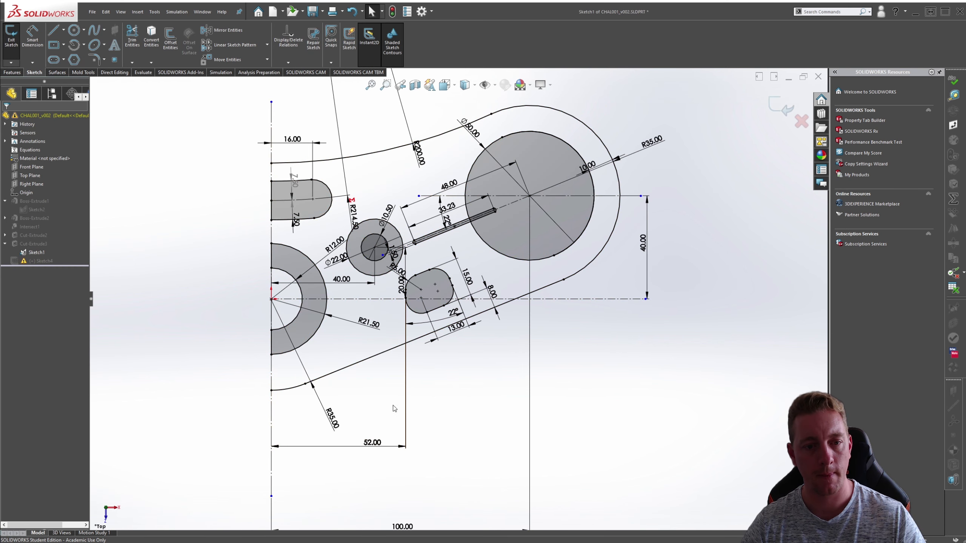
pyautogui.press('Escape')
pyautogui.press('Escape')
pyautogui.click(371, 321)
pyautogui.press('Delete')
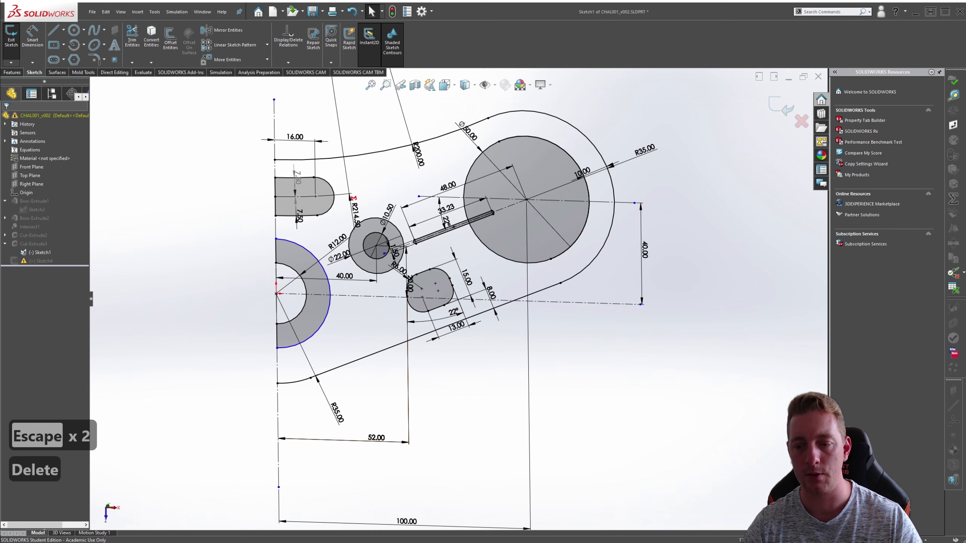
# Check the CHAL001 reference drawing, dimension the larger half circle around the origin to a 25 mm radius, and rebuild the part.
pyautogui.hotkey('alt', 'Tab')
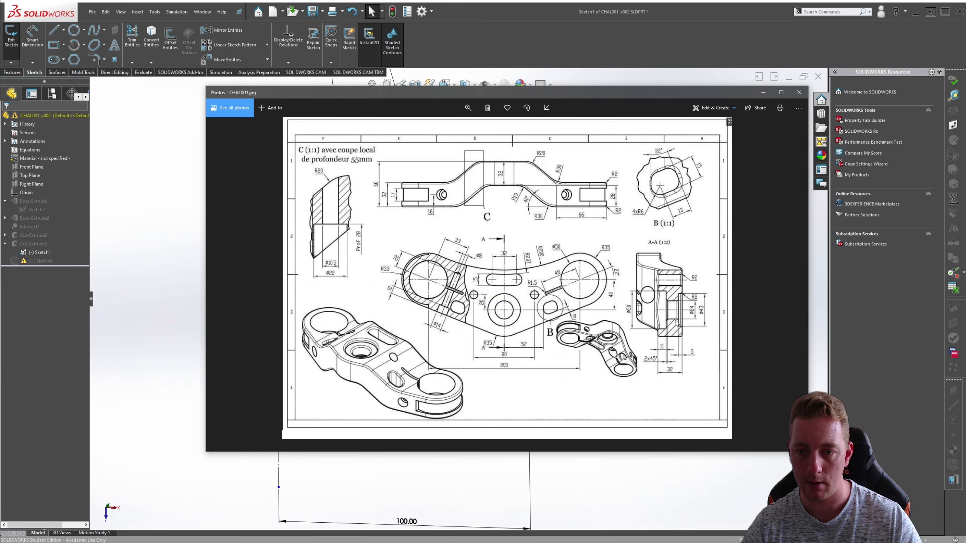
pyautogui.click(764, 92)
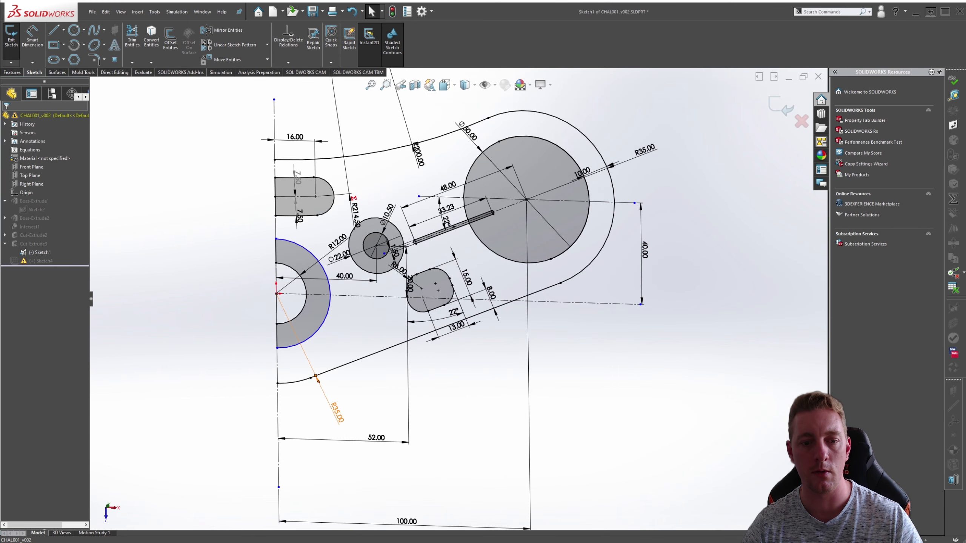
pyautogui.click(351, 422)
pyautogui.press('Escape')
pyautogui.press('Escape')
pyautogui.press('Escape')
pyautogui.press('Escape')
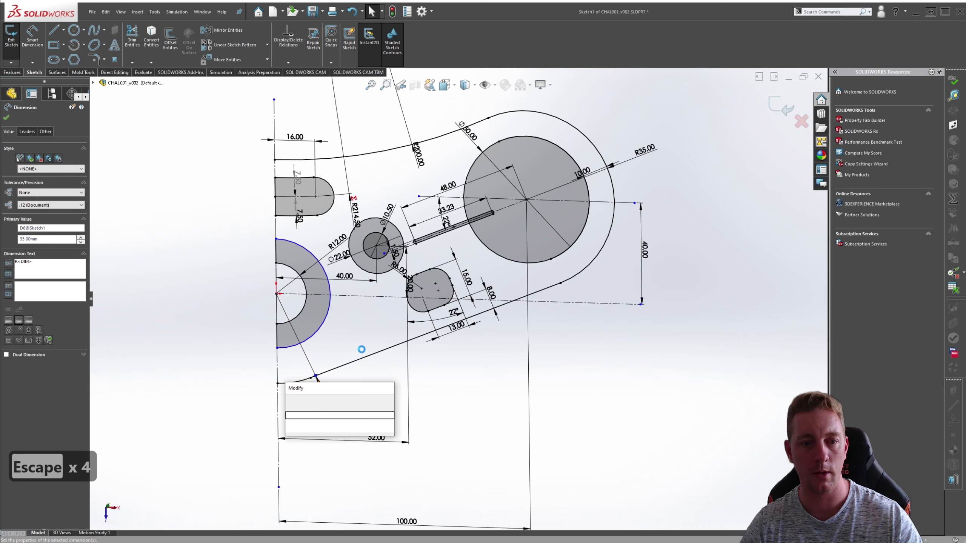
pyautogui.press('s')
pyautogui.click(427, 419)
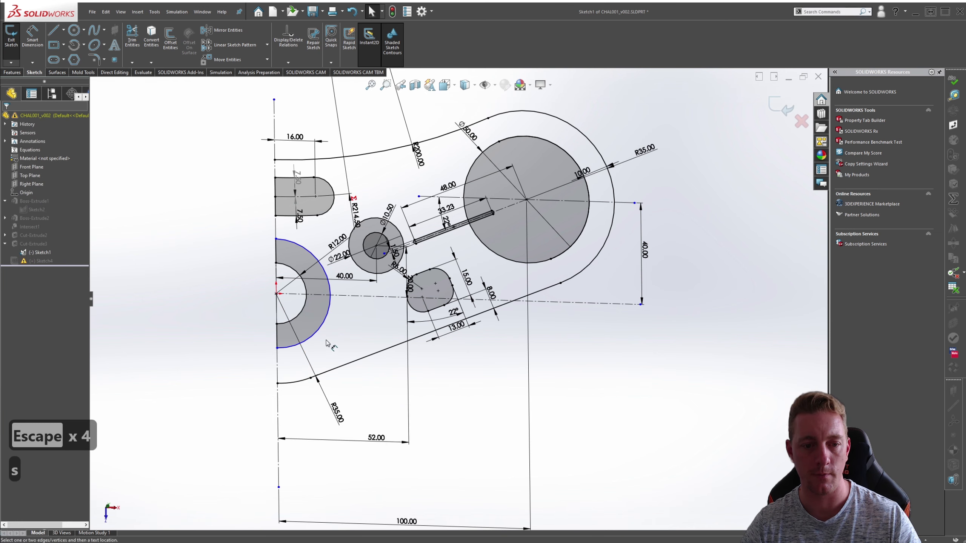
pyautogui.click(319, 334)
pyautogui.click(344, 340)
pyautogui.write('25')
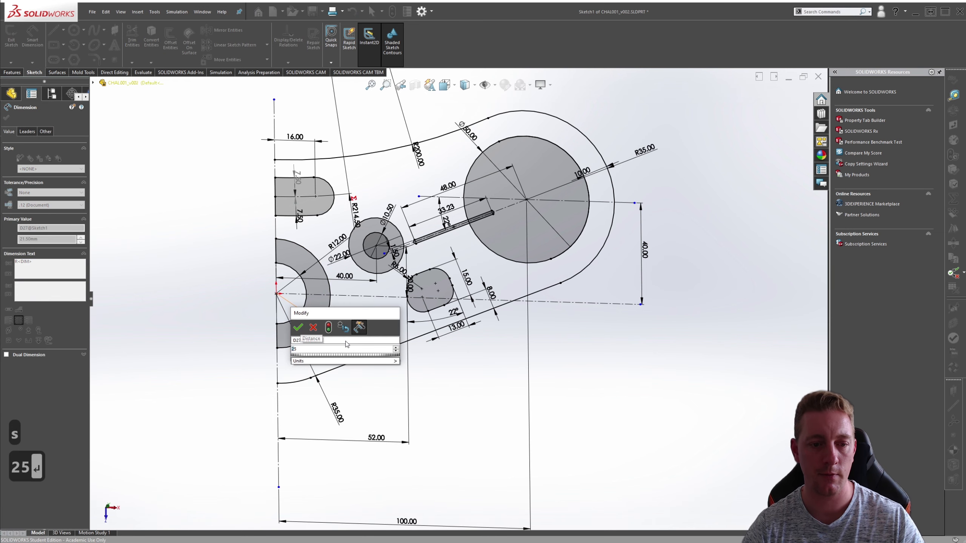
pyautogui.press('Return')
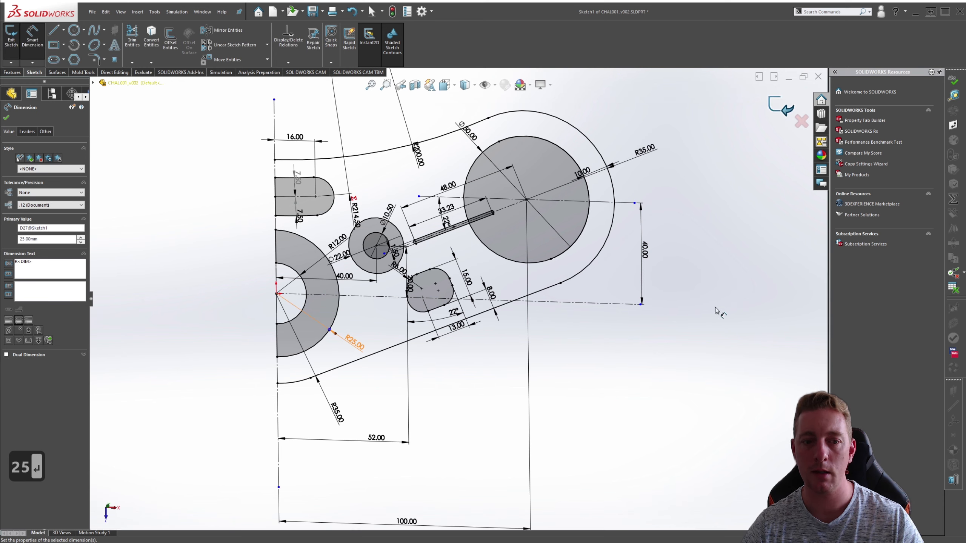
pyautogui.hotkey('ctrl', 'b')
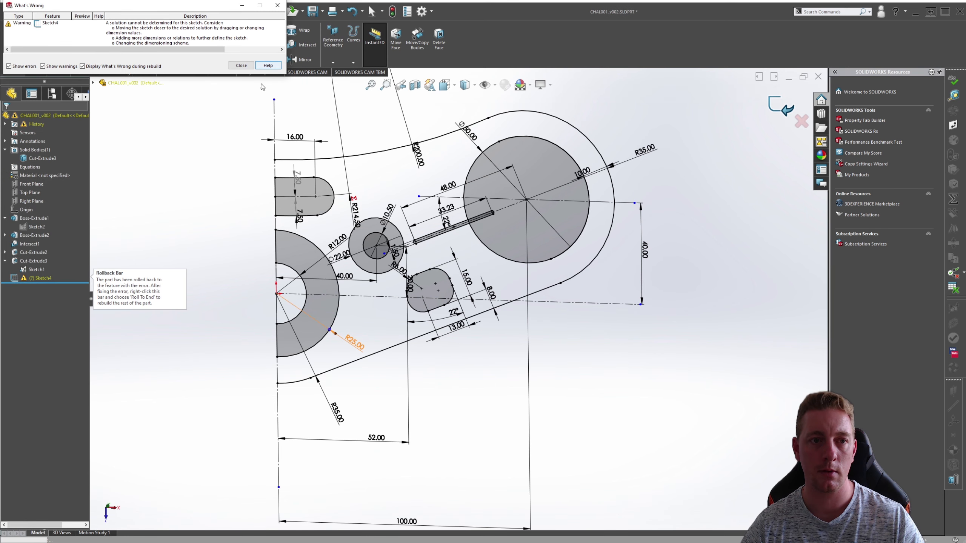
pyautogui.click(241, 65)
# Edit Sketch4 and delete its 43 mm dimension, half-circle arc and vertical closing line.
pyautogui.click(28, 281)
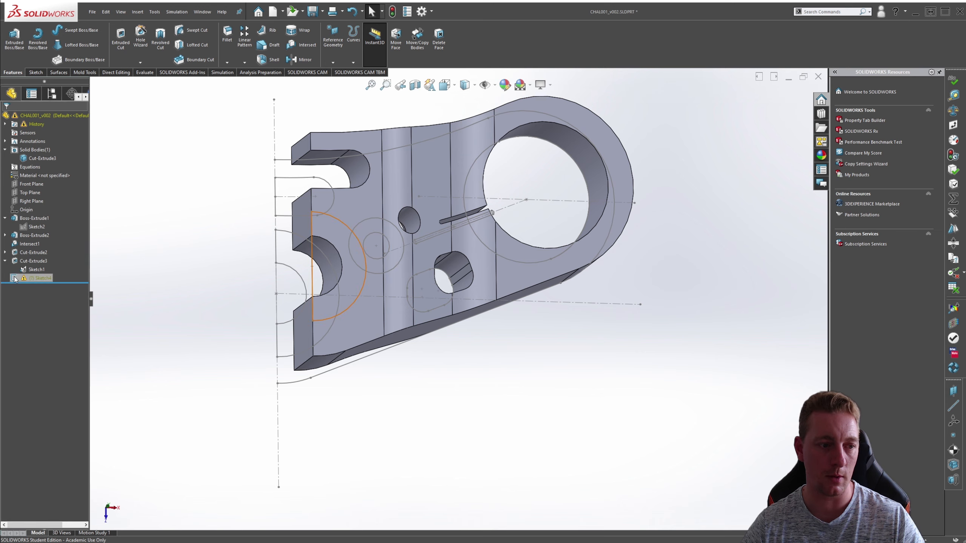
pyautogui.click(21, 242)
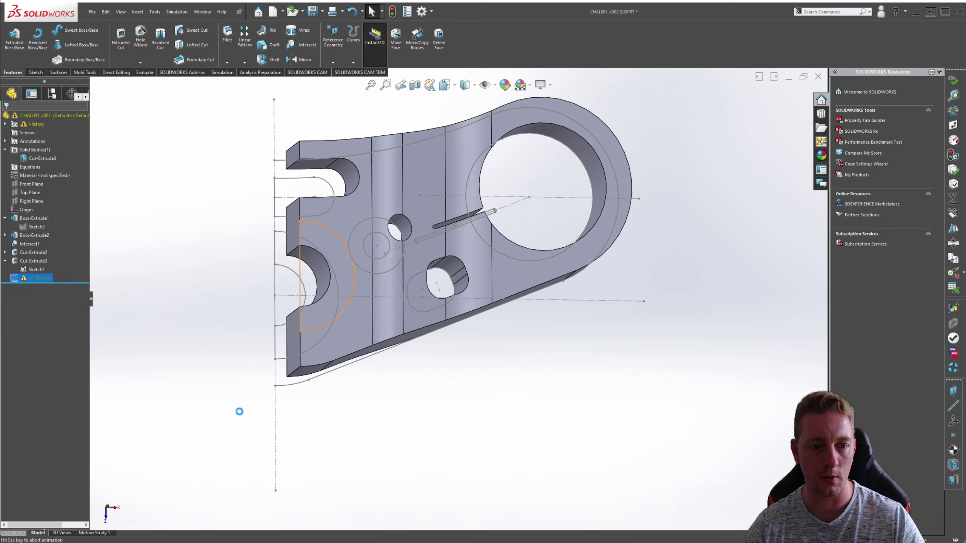
pyautogui.press('Escape')
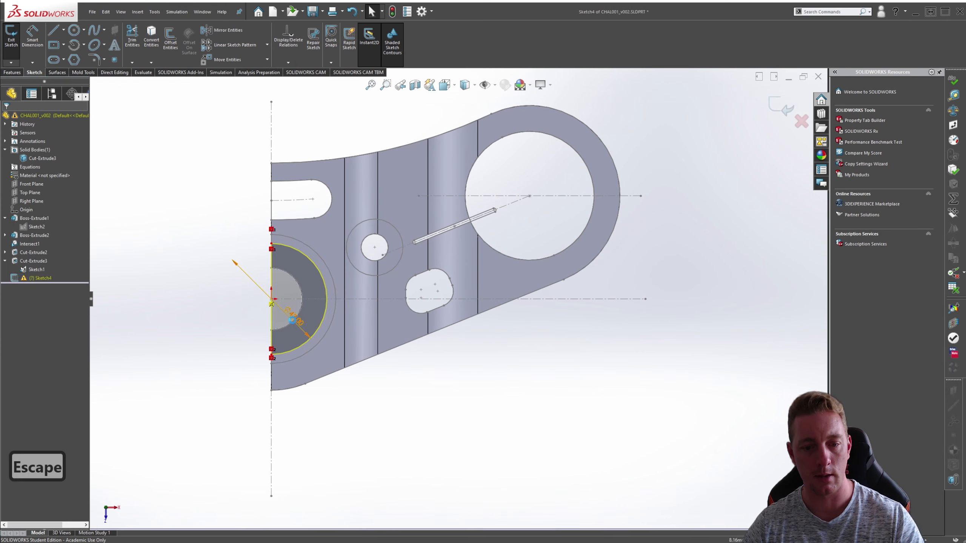
pyautogui.press('Delete')
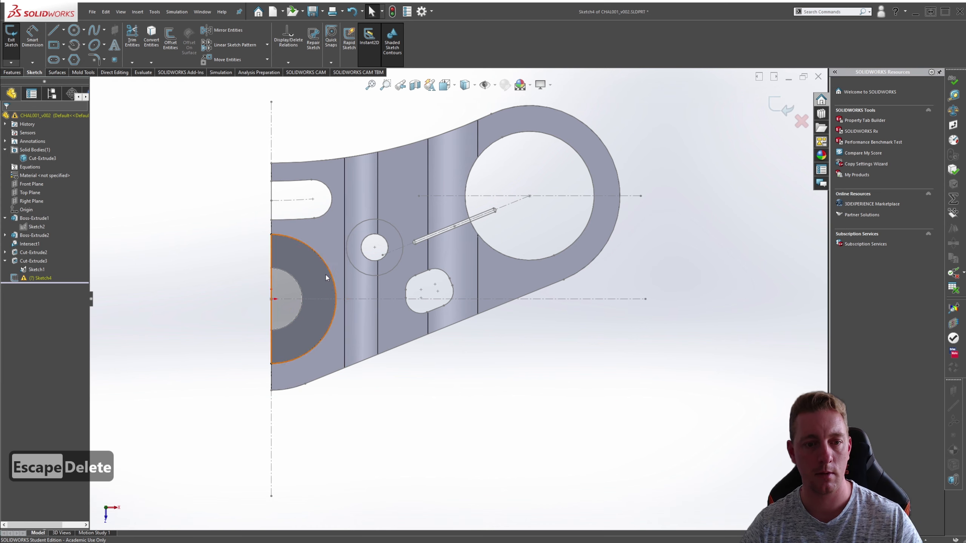
pyautogui.click(335, 282)
pyautogui.press('End')
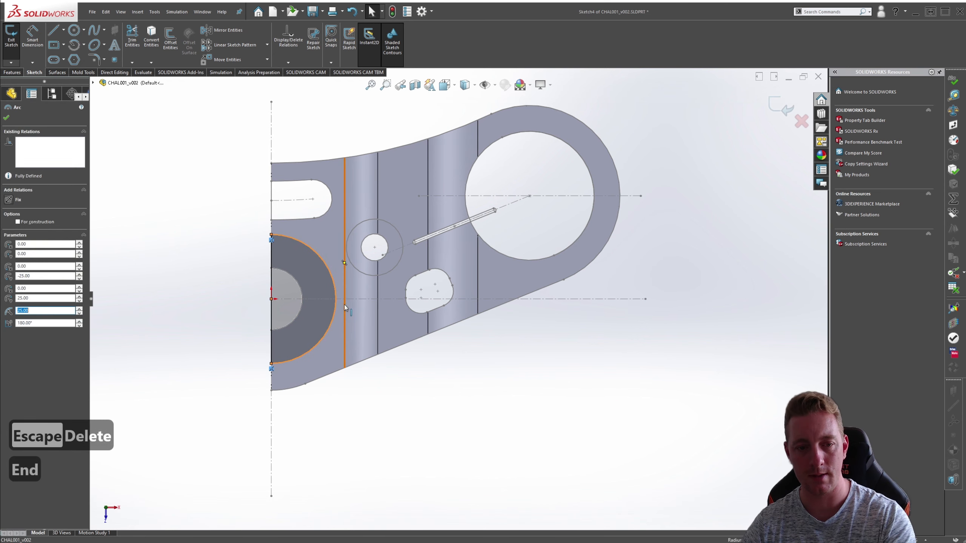
pyautogui.press('Delete')
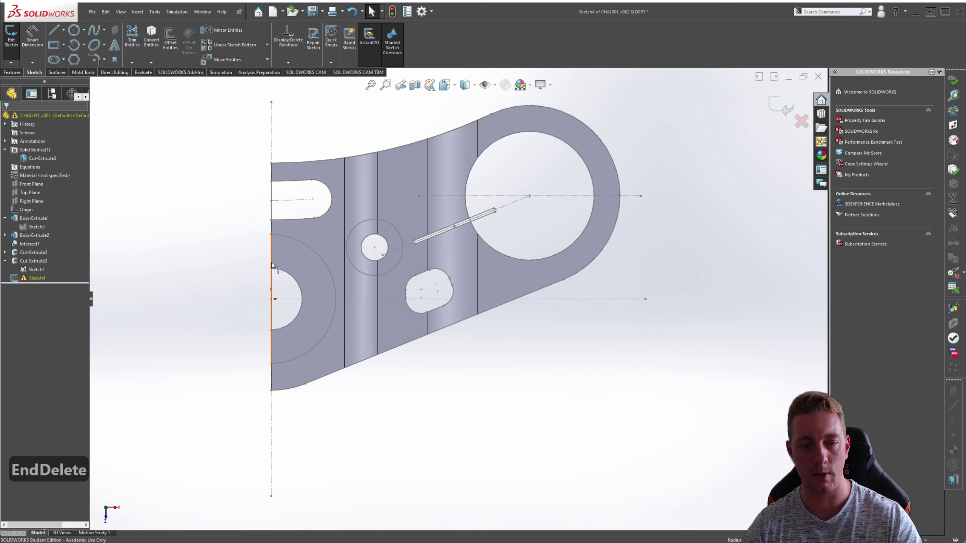
pyautogui.press('Delete')
# Draw a 43 mm diameter circle centred on the origin in Sketch4 and compare it with the reference drawing.
pyautogui.press('s')
pyautogui.click(173, 340)
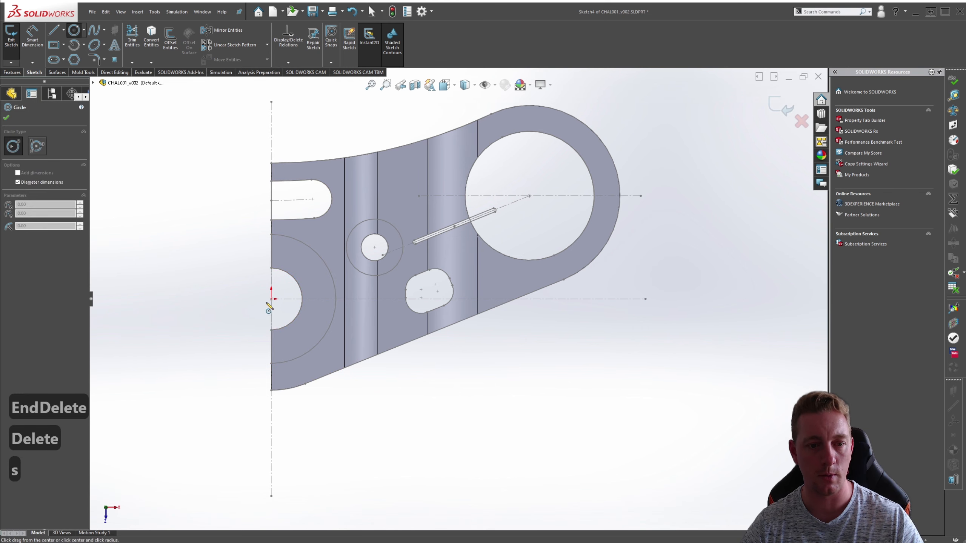
pyautogui.click(271, 299)
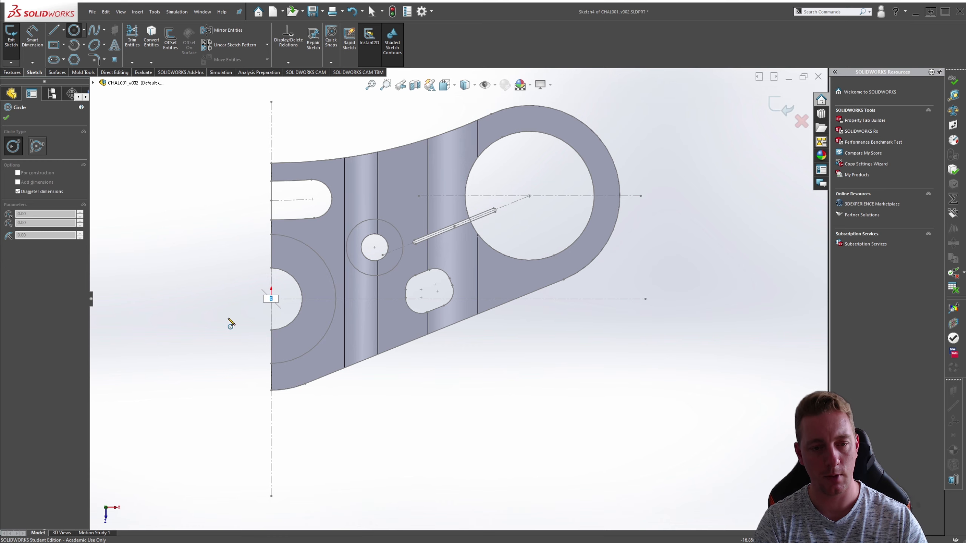
pyautogui.write('43')
pyautogui.press('Return')
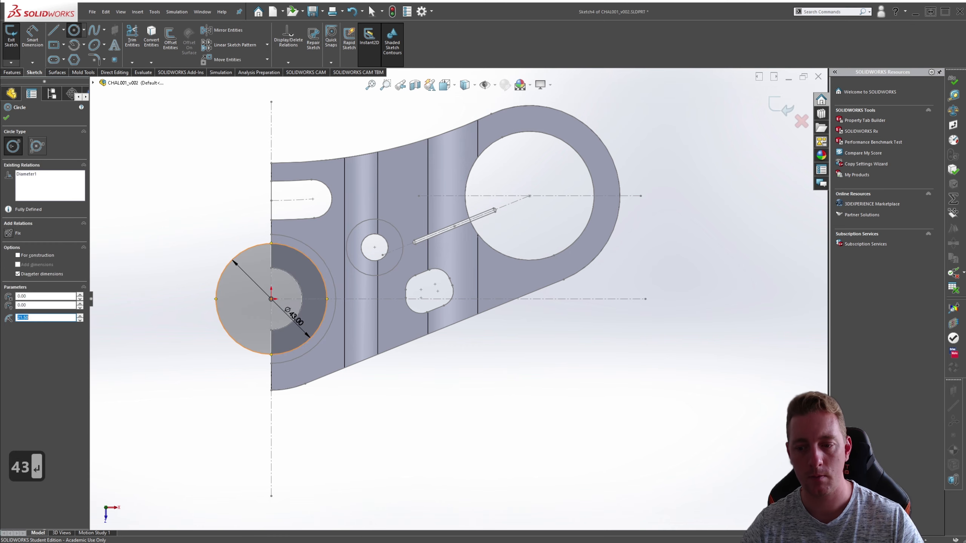
pyautogui.hotkey('alt', 'Tab')
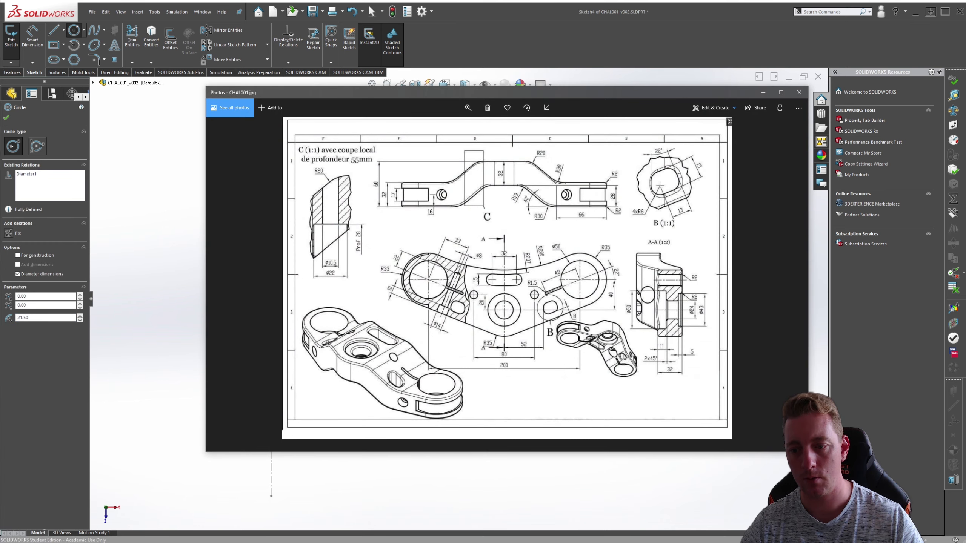
pyautogui.hotkey('alt', 'Tab')
pyautogui.press('Escape')
pyautogui.press('Escape')
pyautogui.press('Escape')
# Draw a vertical line across the full 43 mm circle through its centre, closing it along the body's straight end.
pyautogui.press('s')
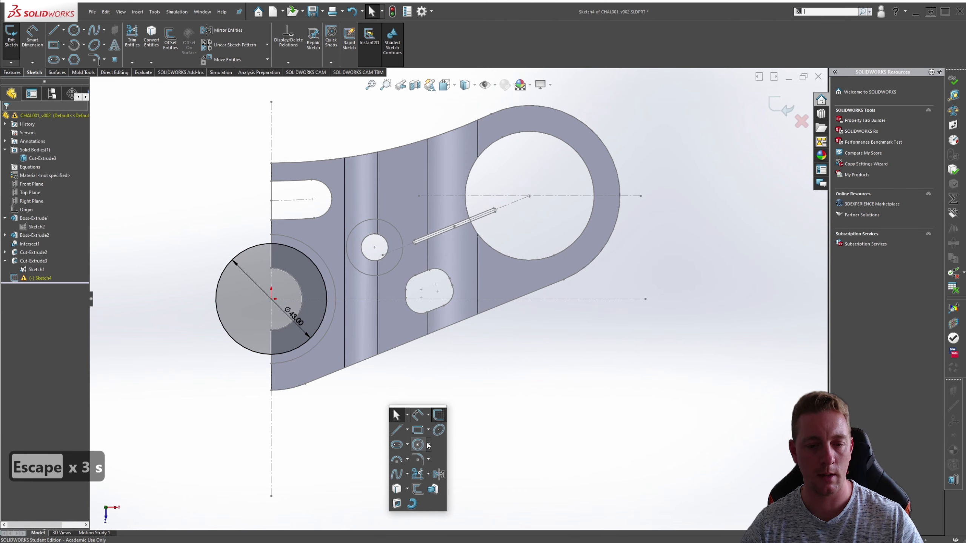
pyautogui.click(396, 430)
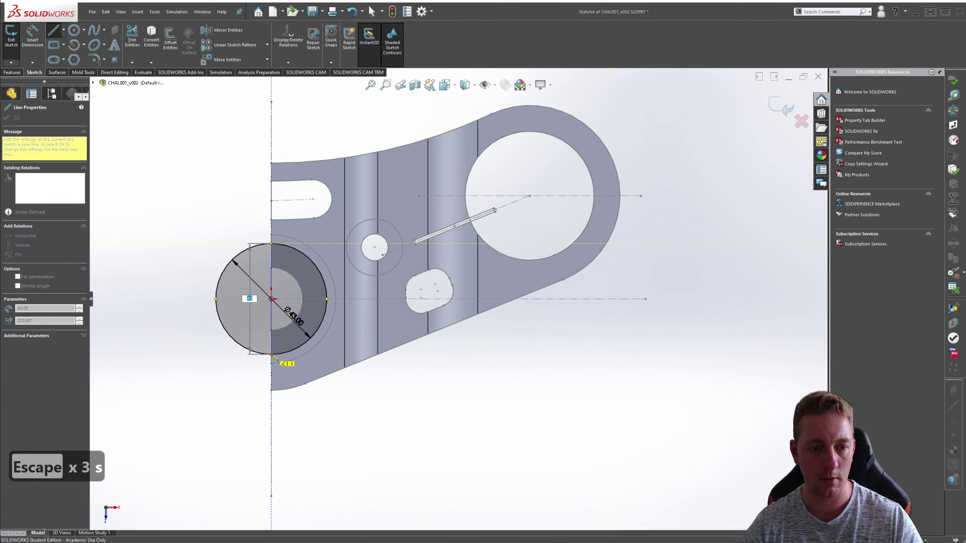
pyautogui.press('Escape')
pyautogui.press('Escape')
# Trim off the half of the redrawn circle beyond the body's straight end and finish the Sketch4 edit.
pyautogui.press('s')
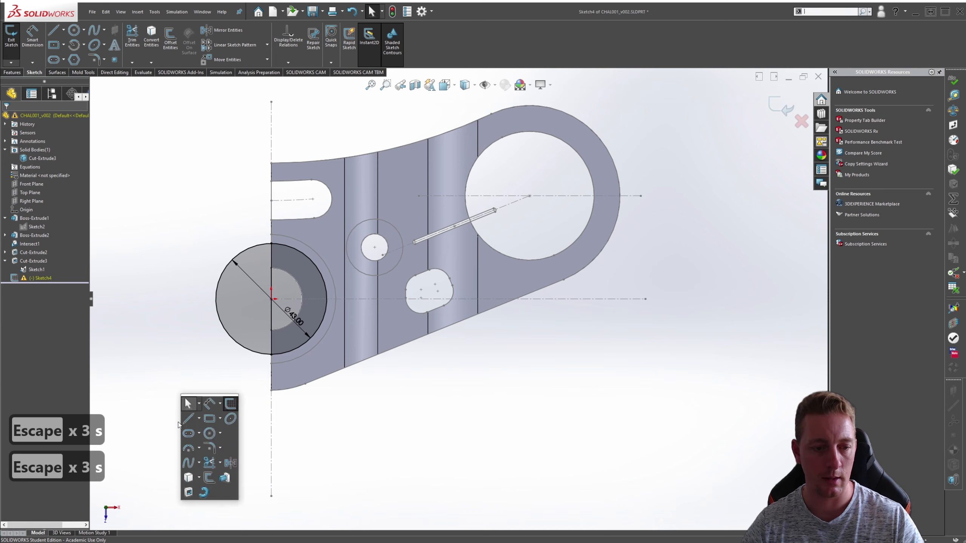
pyautogui.click(211, 463)
pyautogui.moveTo(251, 360); pyautogui.dragTo(252, 339)
pyautogui.press('Escape')
pyautogui.press('Escape')
pyautogui.click(781, 110)
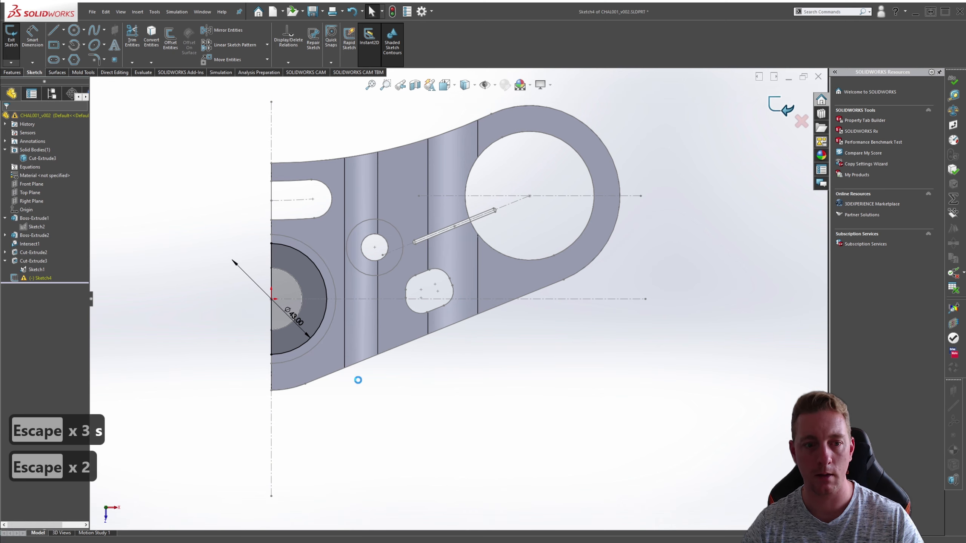
# Cut the 43 mm half-circle profile of Sketch4 into the upper face as a Blind cut 5 mm deep.
pyautogui.moveTo(470, 384)
pyautogui.mouseDown(button='middle')
pyautogui.moveTo(495, 377)
pyautogui.moveTo(355, 239)
pyautogui.mouseUp(button='middle')
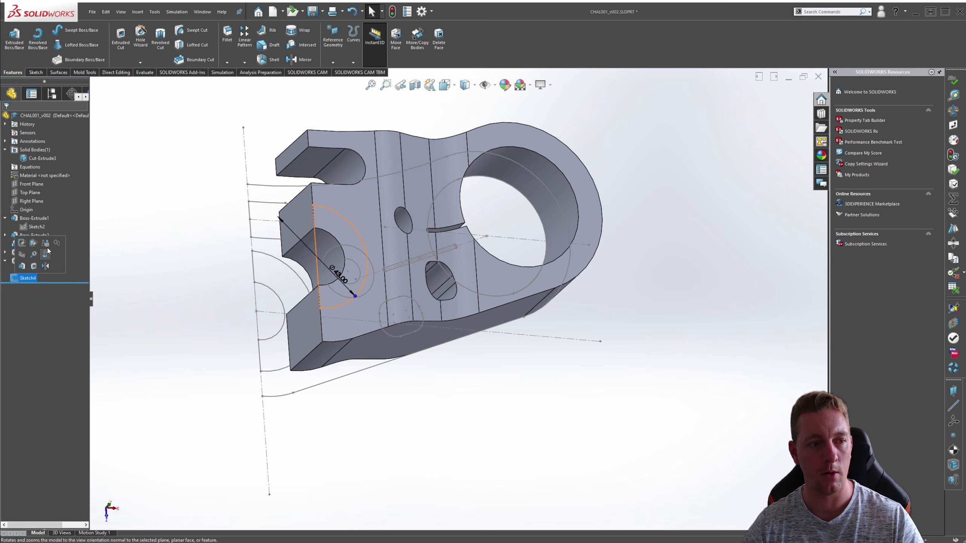
pyautogui.click(35, 266)
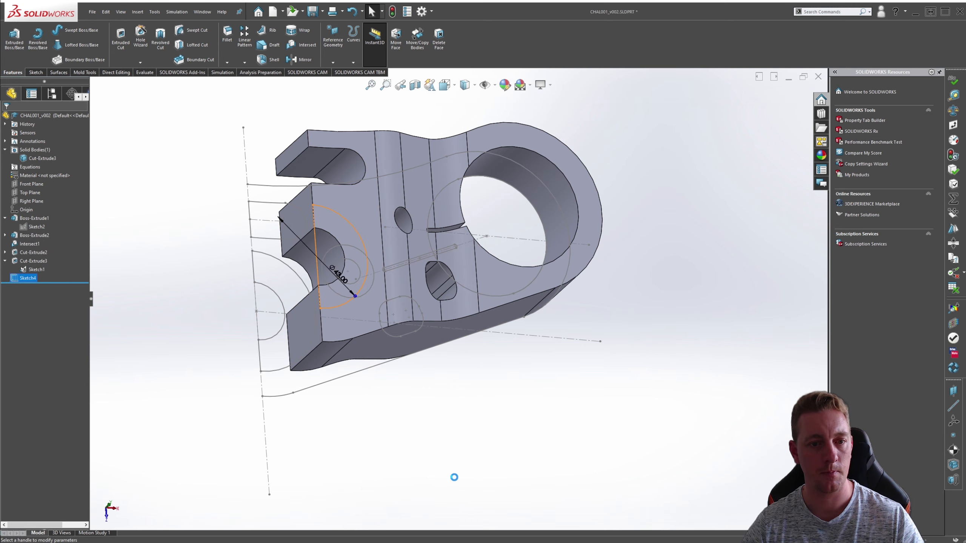
pyautogui.hotkey('alt', 'Tab')
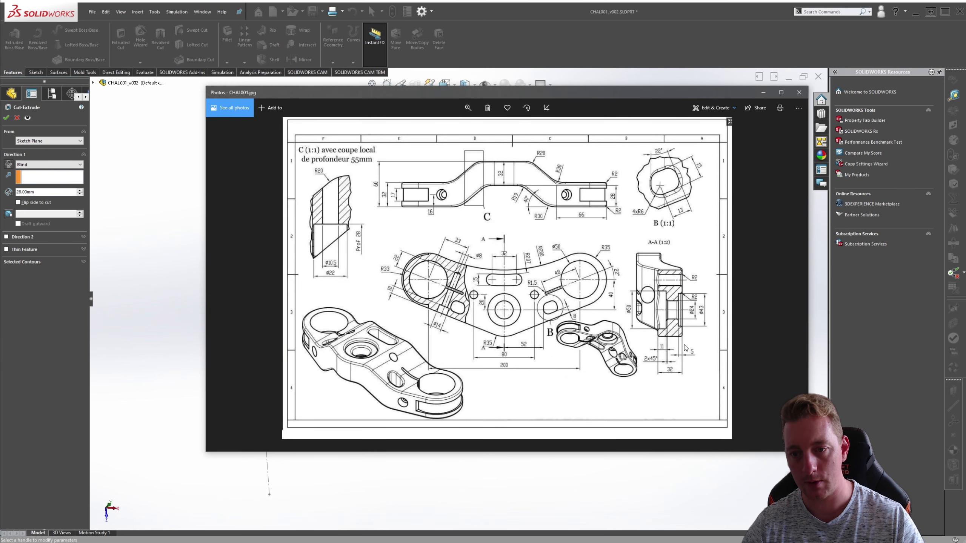
pyautogui.click(763, 93)
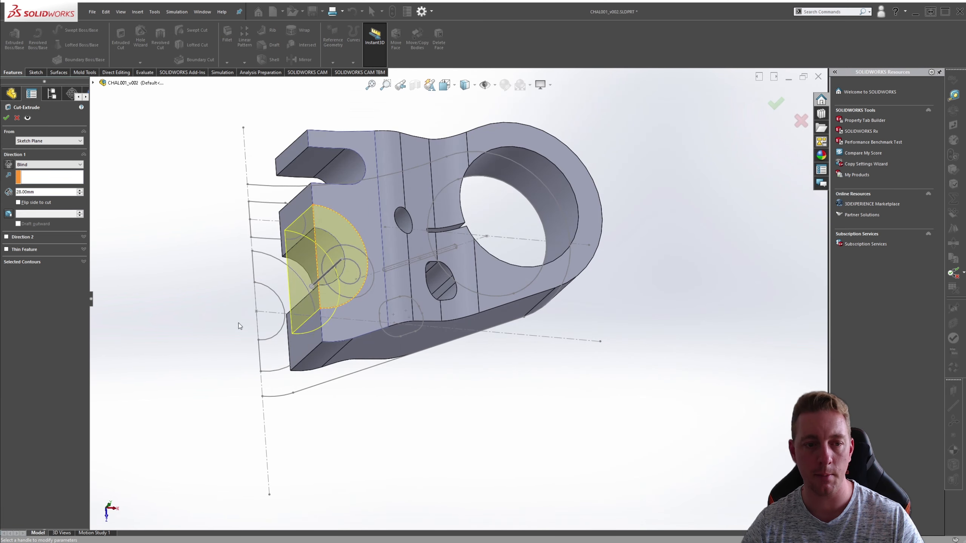
pyautogui.press('Return')
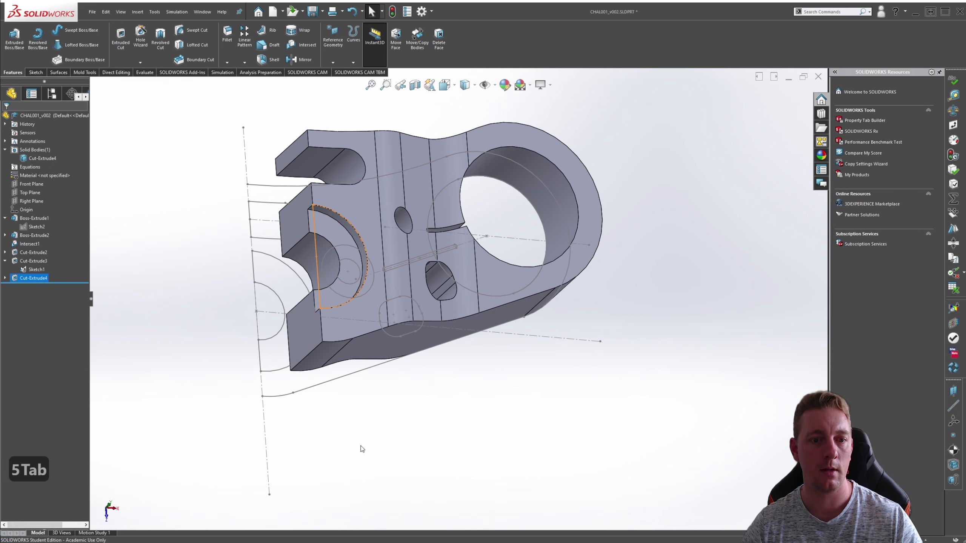
pyautogui.moveTo(360, 449); pyautogui.dragTo(453, 440, button='middle')
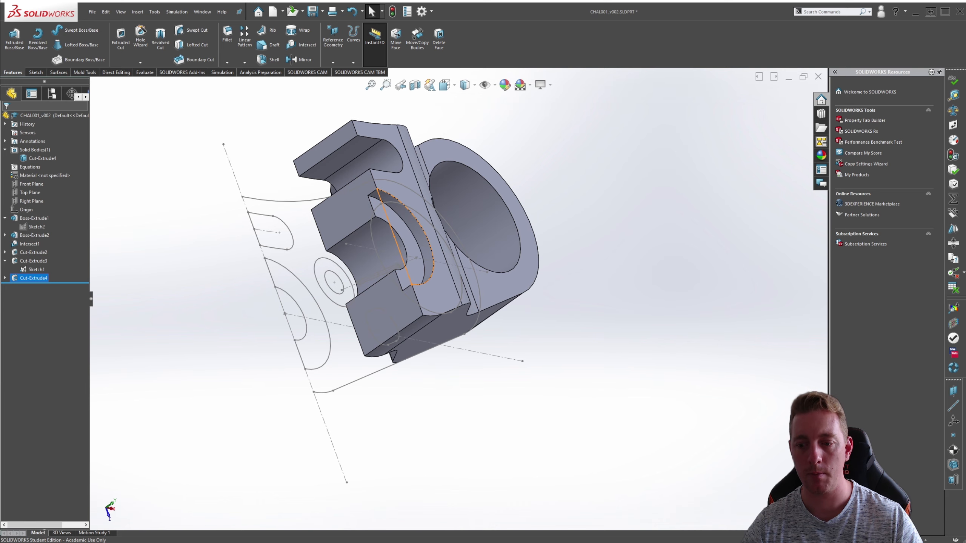
# Start an Extruded Cut using the half-ring region between Sketch1's 25 mm radius arc and the smaller concentric arc as the contour.
pyautogui.hotkey('alt', 'Tab')
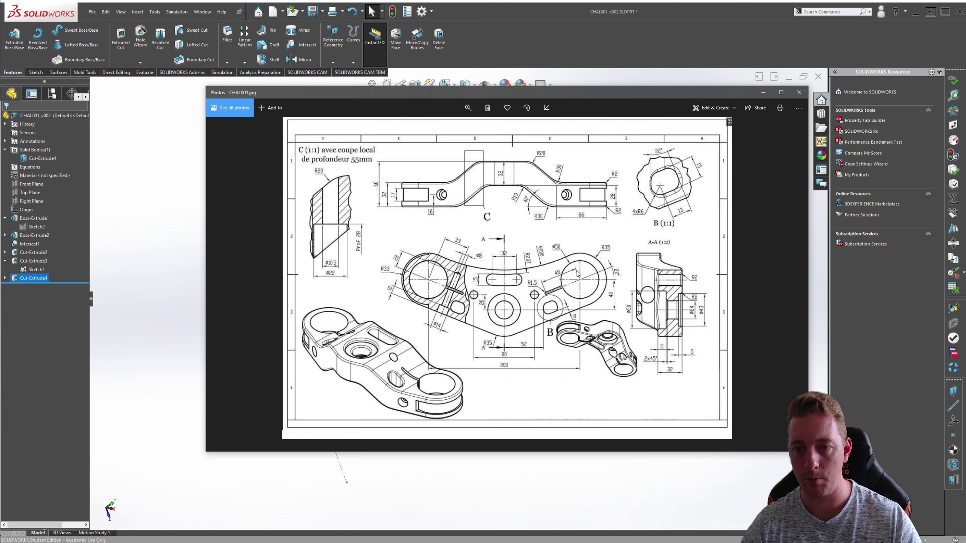
pyautogui.hotkey('alt', 'Tab')
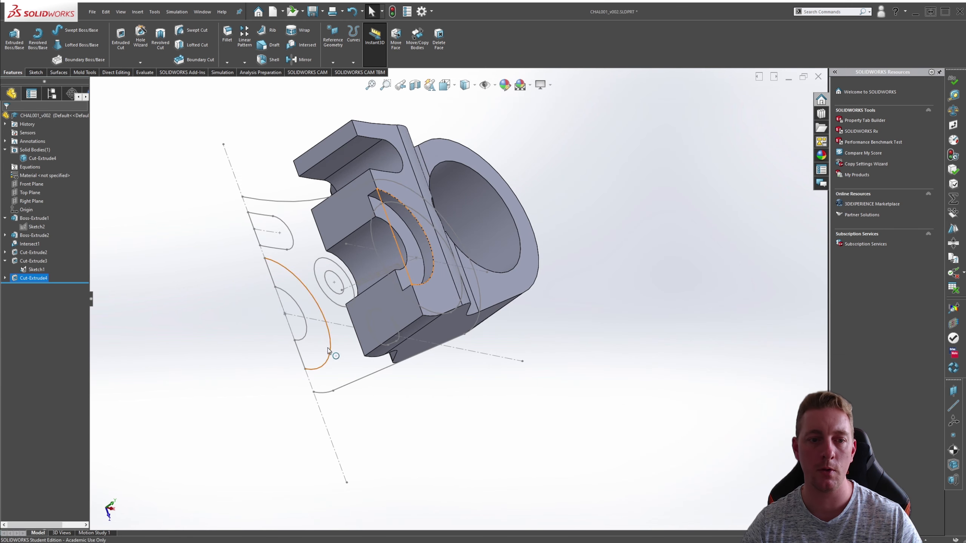
pyautogui.click(159, 350)
pyautogui.press('s')
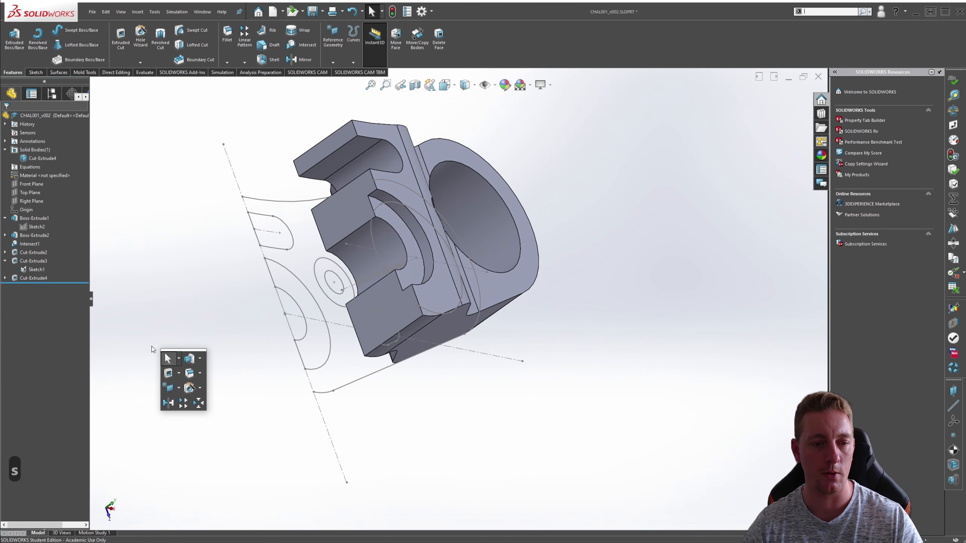
pyautogui.click(167, 375)
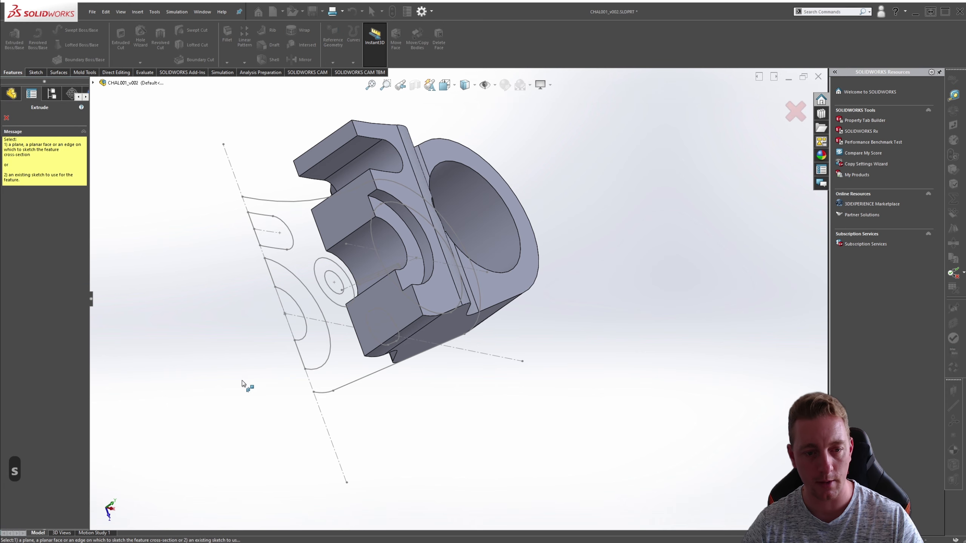
pyautogui.click(288, 272)
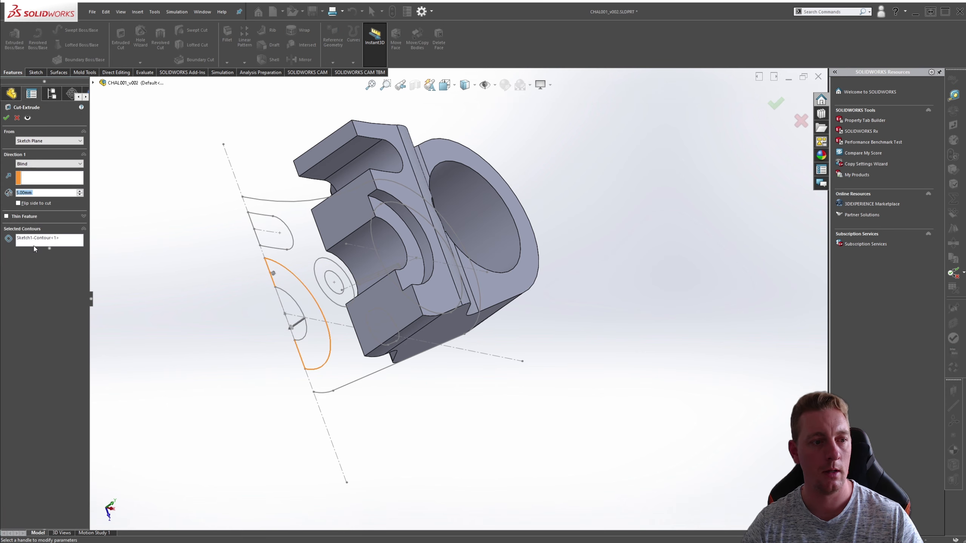
pyautogui.rightClick(26, 240)
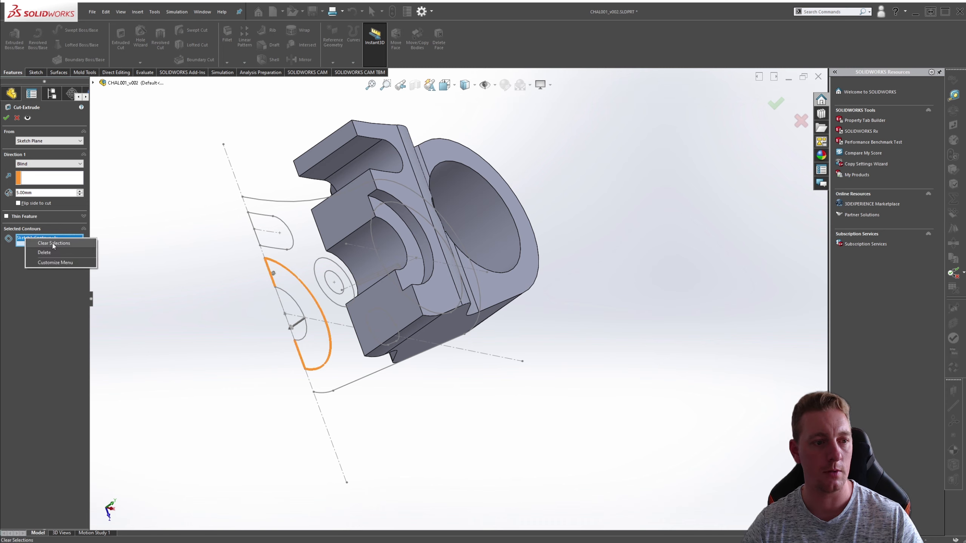
pyautogui.click(44, 252)
pyautogui.click(292, 282)
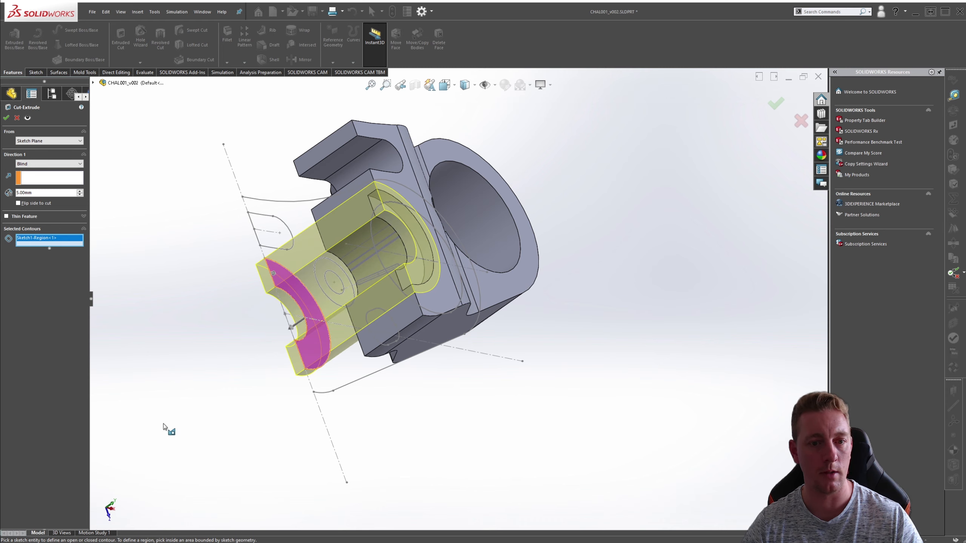
pyautogui.moveTo(165, 427)
pyautogui.mouseDown(button='middle')
pyautogui.moveTo(200, 422)
pyautogui.moveTo(229, 435)
pyautogui.mouseUp(button='middle')
pyautogui.click(27, 164)
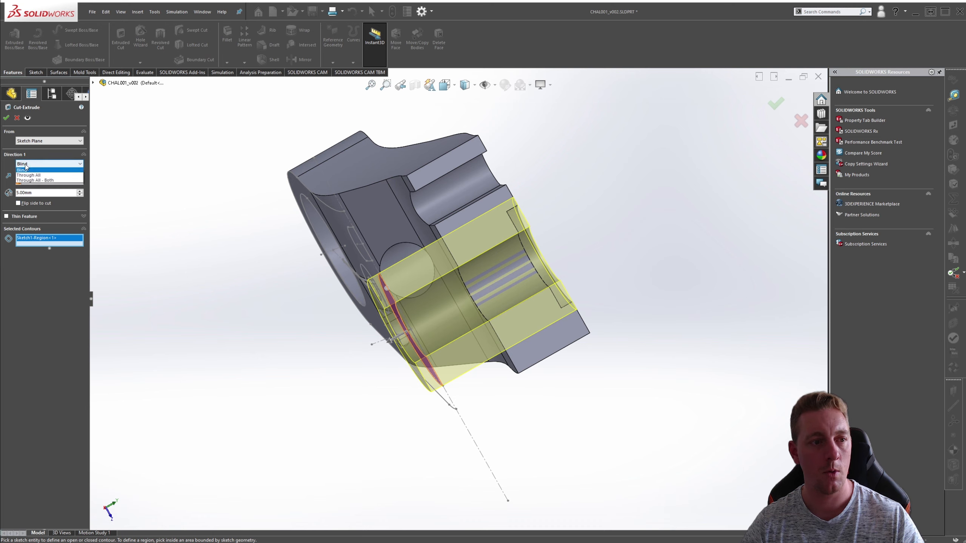
pyautogui.click(32, 170)
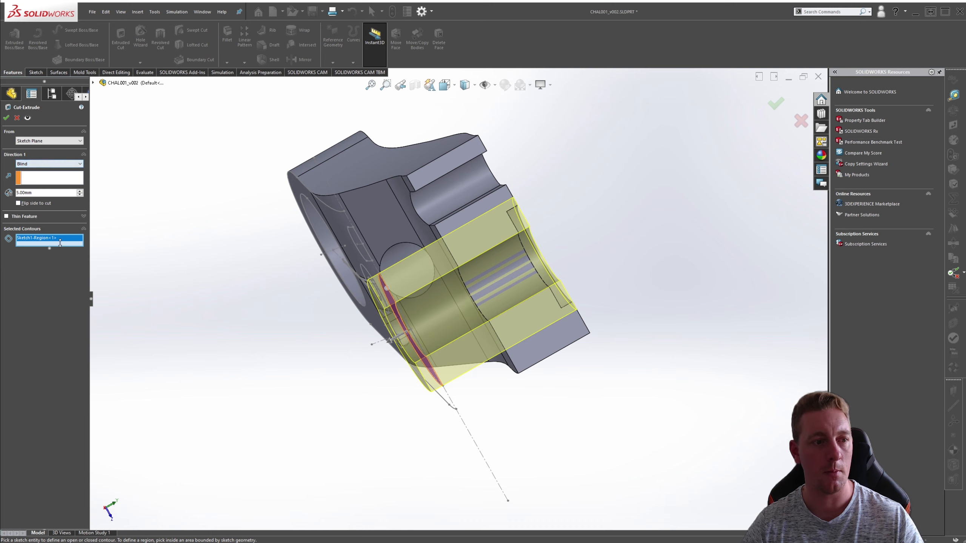
pyautogui.moveTo(304, 320); pyautogui.dragTo(314, 339, button='middle')
pyautogui.click(49, 164)
pyautogui.click(163, 260)
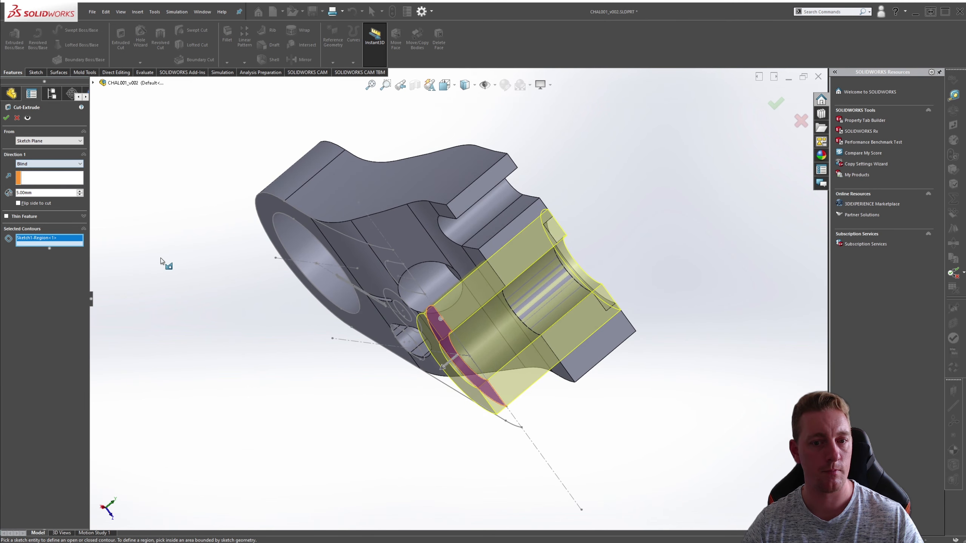
pyautogui.moveTo(224, 343); pyautogui.dragTo(157, 308, button='middle')
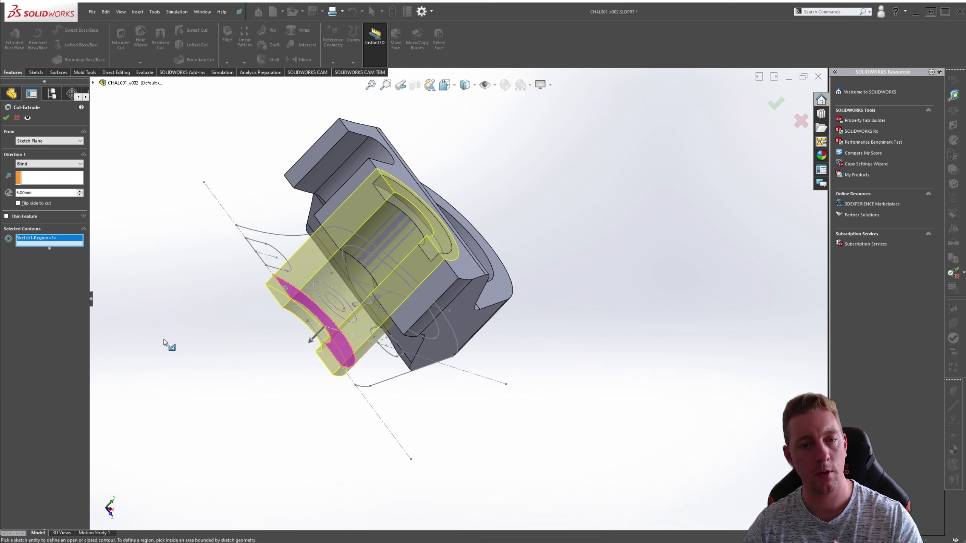
pyautogui.click(46, 164)
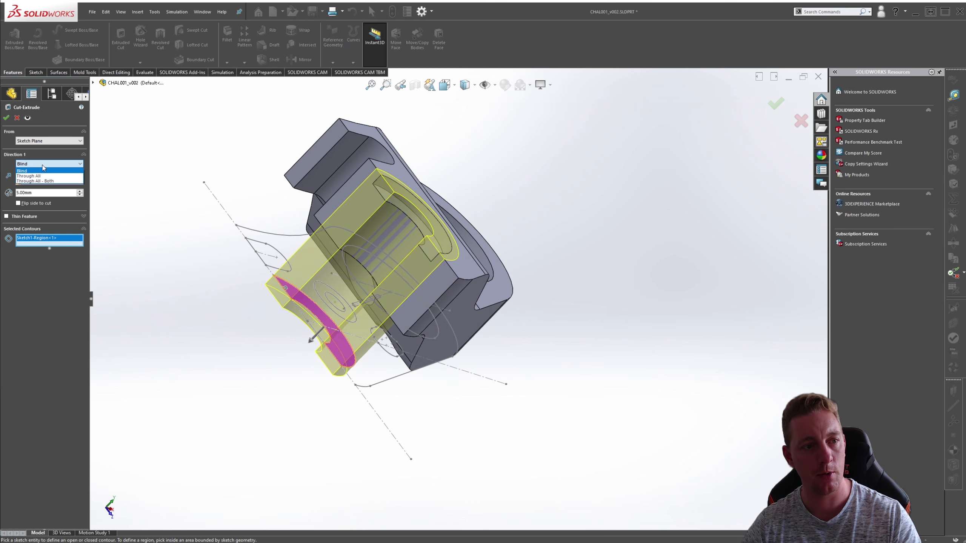
pyautogui.click(34, 171)
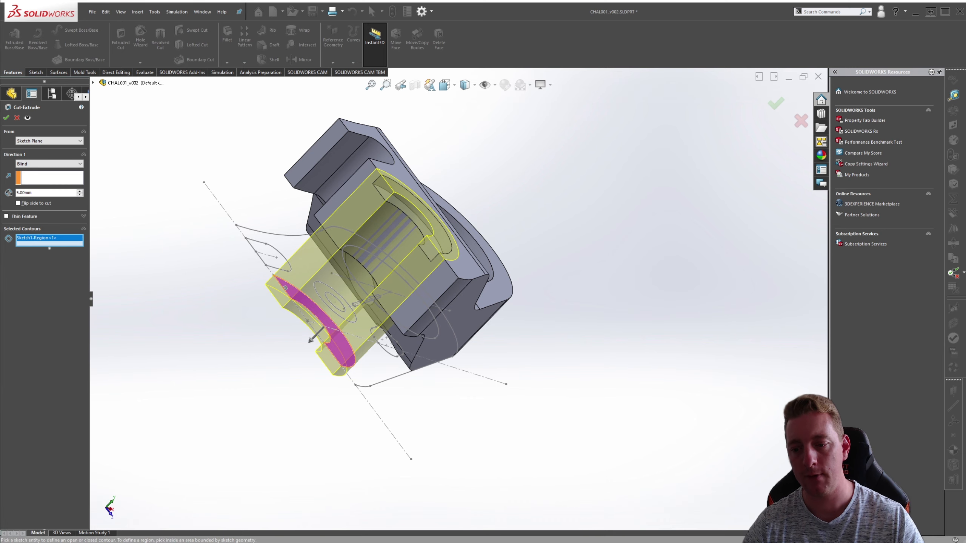
# Check the recess dimensions in the reference drawing and set the Blind cut depth to =28+11.
pyautogui.hotkey('alt', 'Tab')
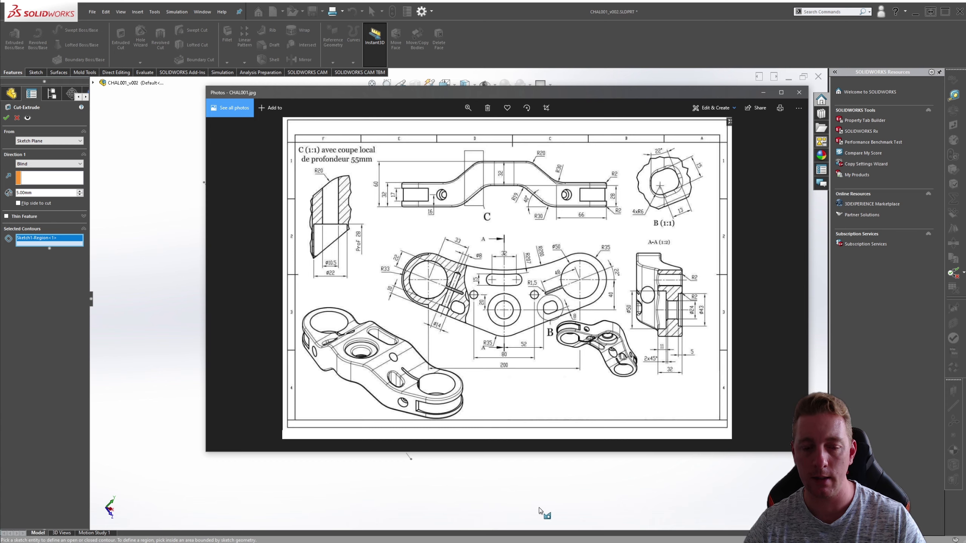
pyautogui.hotkey('alt', 'Tab')
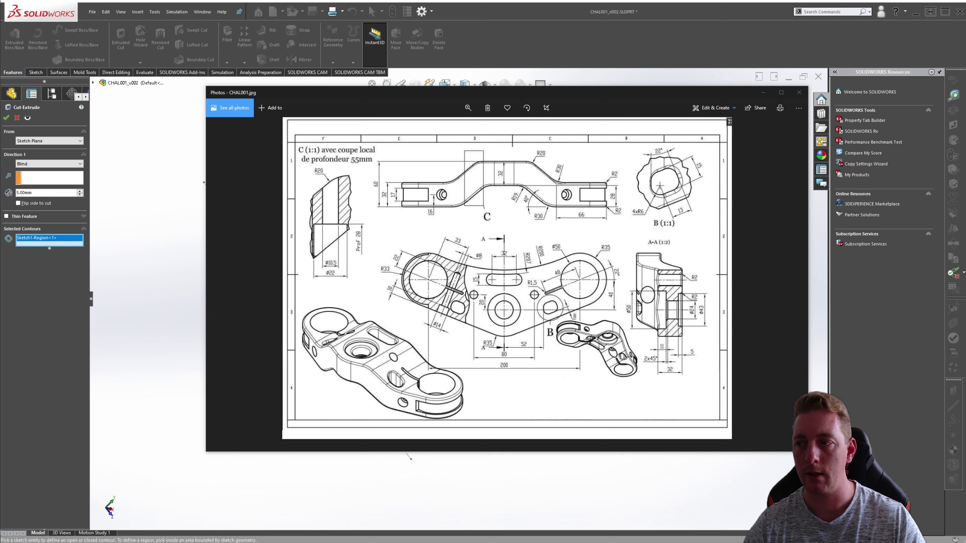
pyautogui.click(571, 306)
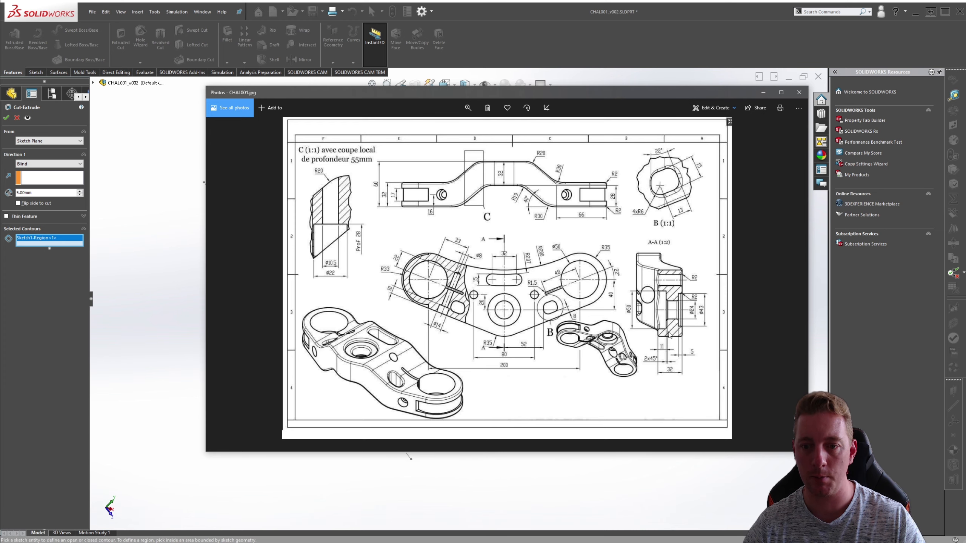
pyautogui.click(763, 92)
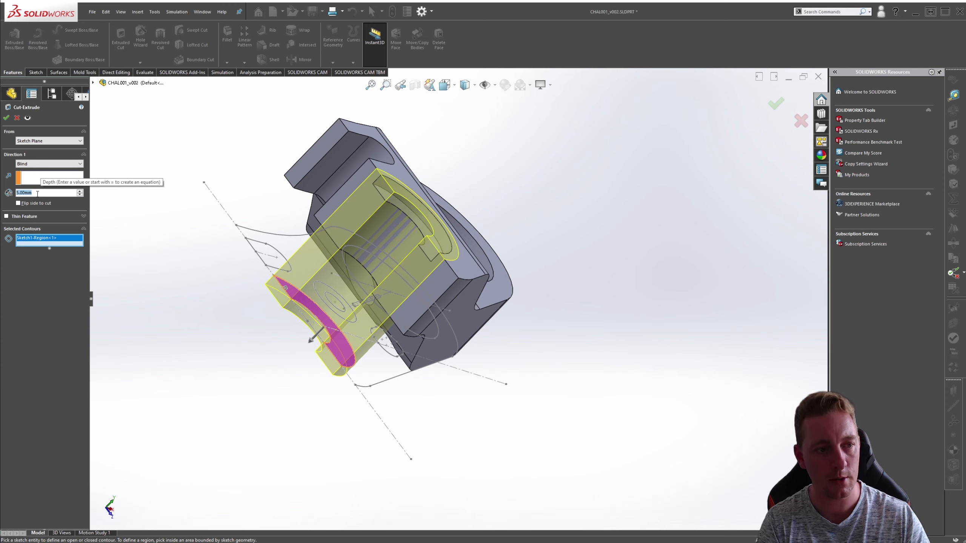
pyautogui.write('=28+1*2')
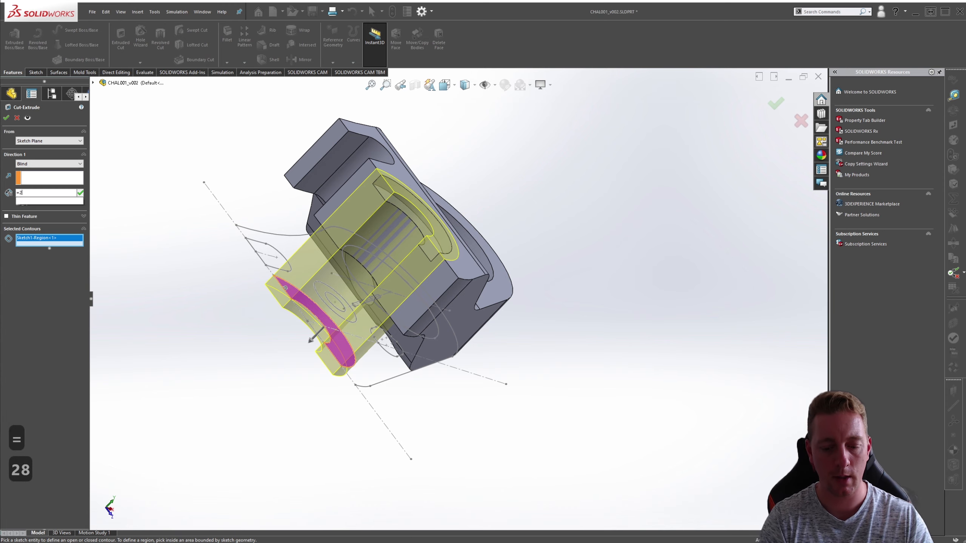
pyautogui.press('Tab')
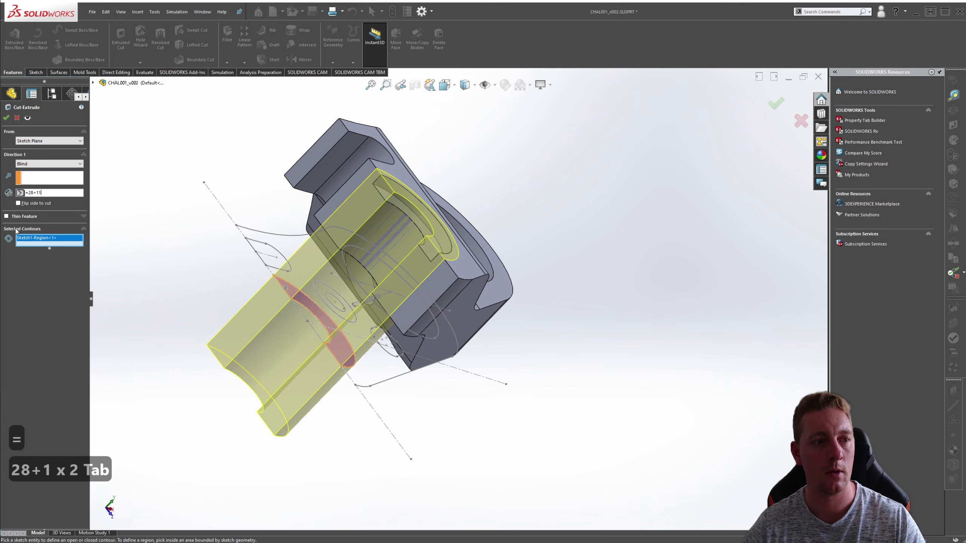
# Try the Through All - Both end condition for the half-ring cut and return to Blind.
pyautogui.moveTo(175, 219); pyautogui.dragTo(207, 221, button='middle')
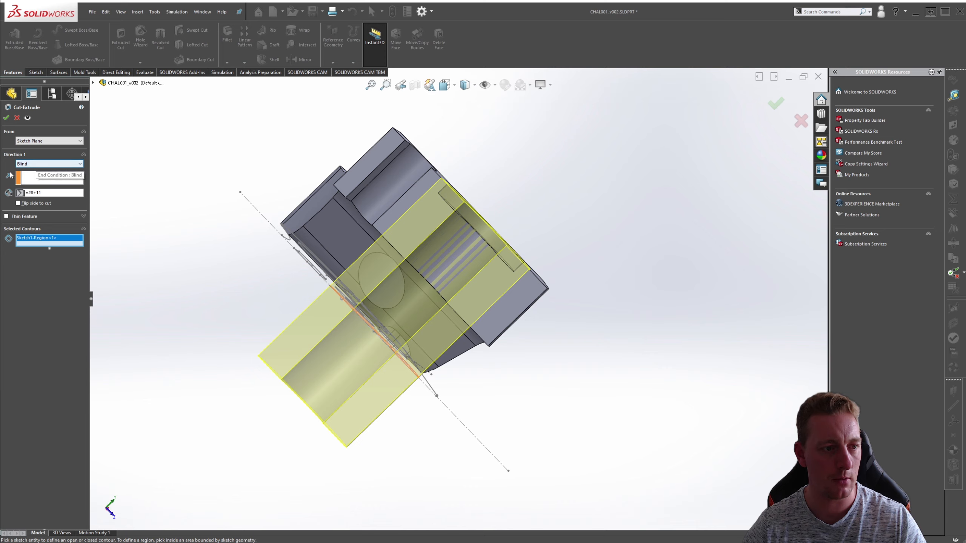
pyautogui.click(33, 165)
pyautogui.click(28, 171)
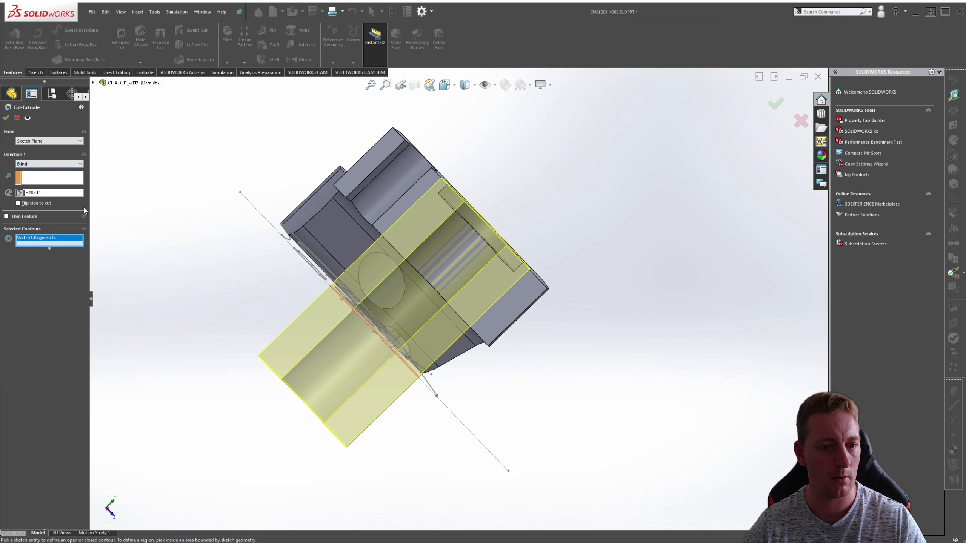
pyautogui.click(41, 166)
pyautogui.click(36, 184)
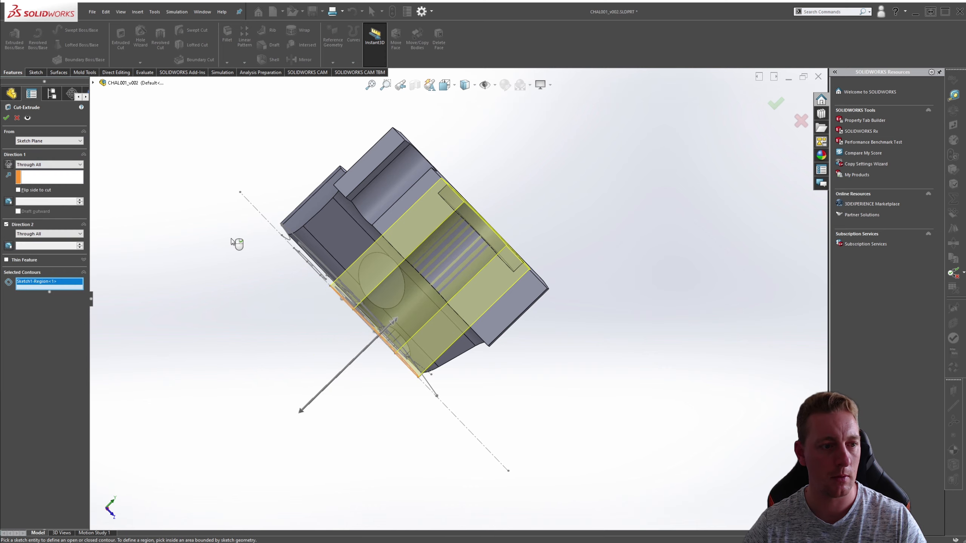
pyautogui.moveTo(237, 242); pyautogui.dragTo(199, 253, button='middle')
pyautogui.click(7, 225)
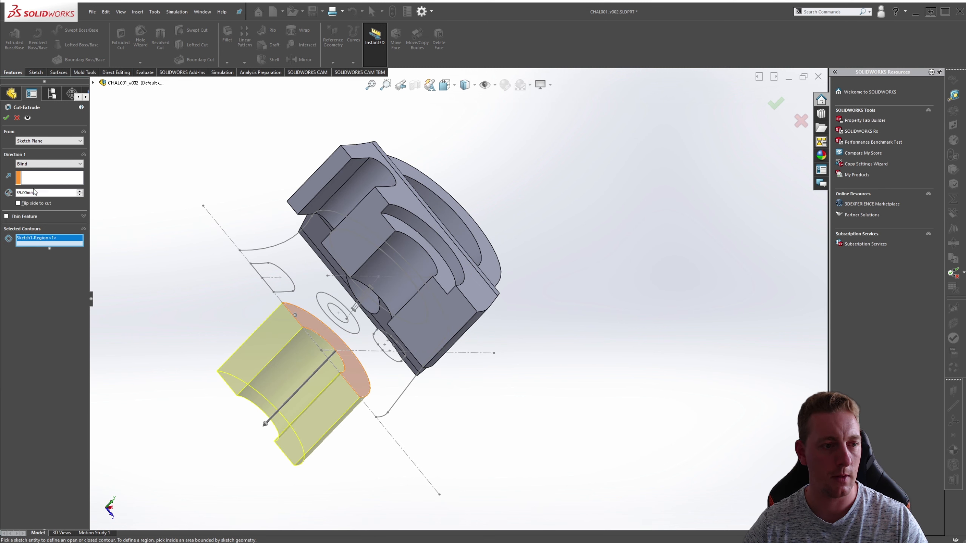
# Reverse the half-ring cut towards the body, set its Blind depth to =28+11 and finish the cut.
pyautogui.moveTo(269, 424); pyautogui.dragTo(199, 353)
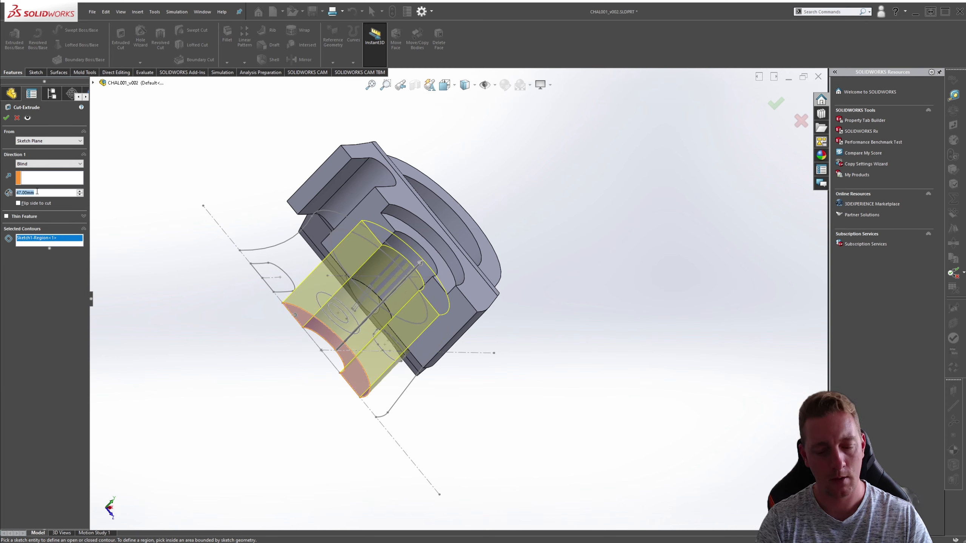
pyautogui.write('=28+1`1')
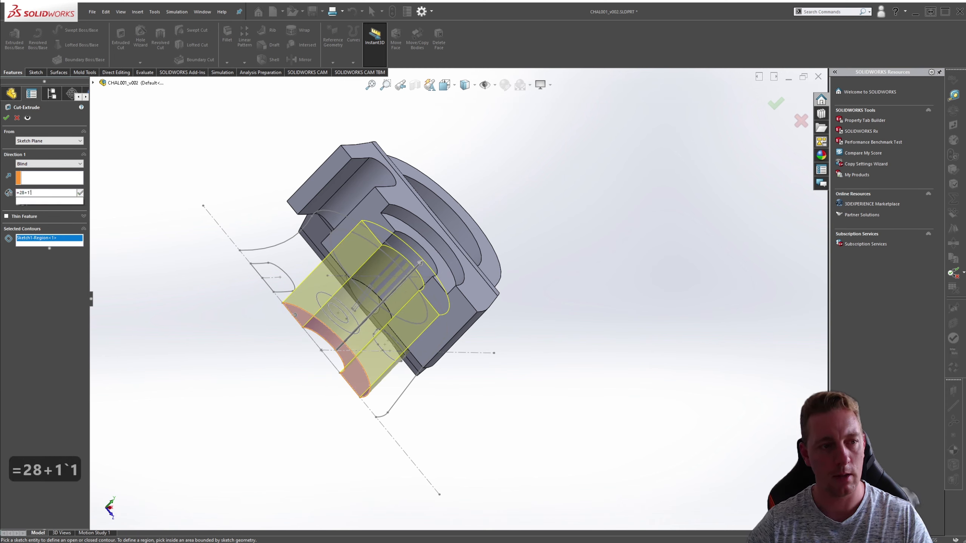
pyautogui.press('BackSpace')
pyautogui.press('BackSpace')
pyautogui.write('1')
pyautogui.press('Tab')
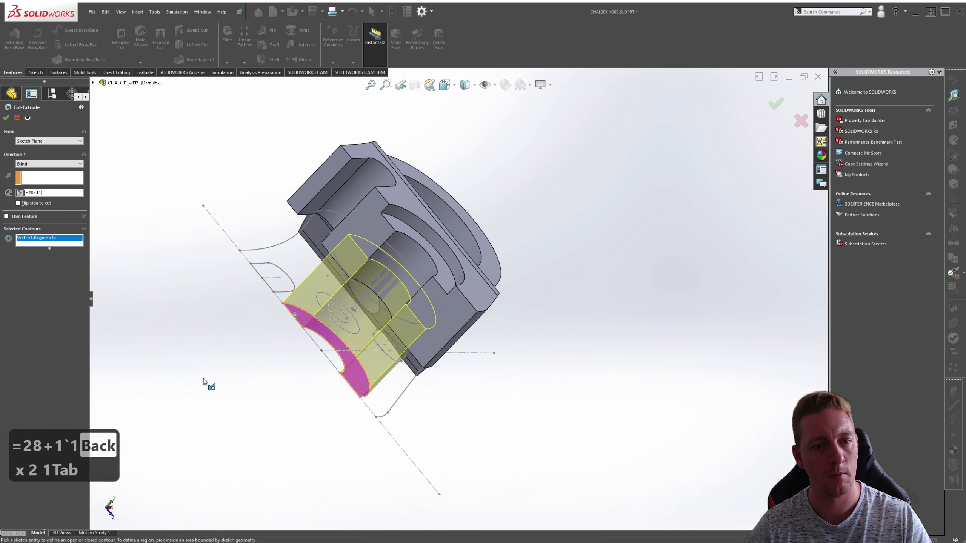
pyautogui.moveTo(209, 383); pyautogui.dragTo(121, 390, button='middle')
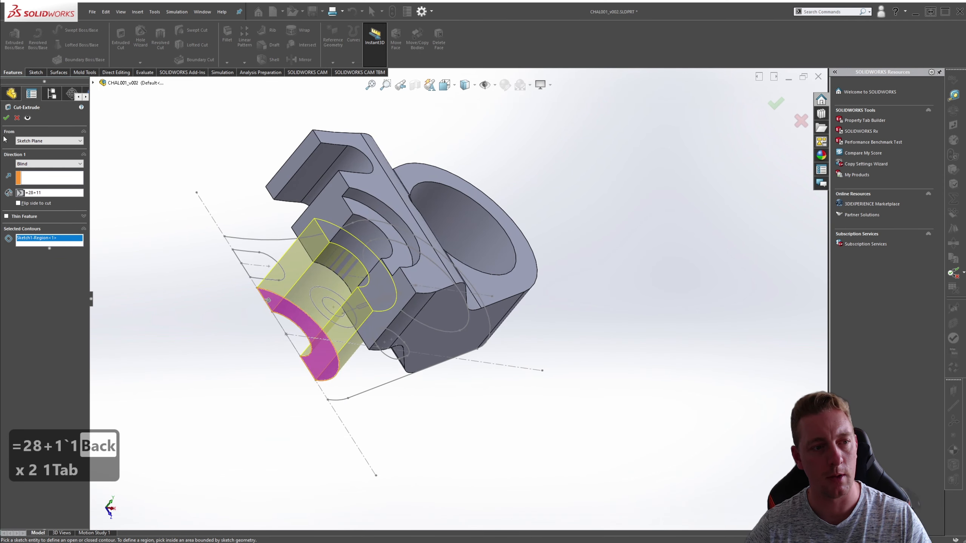
pyautogui.click(6, 118)
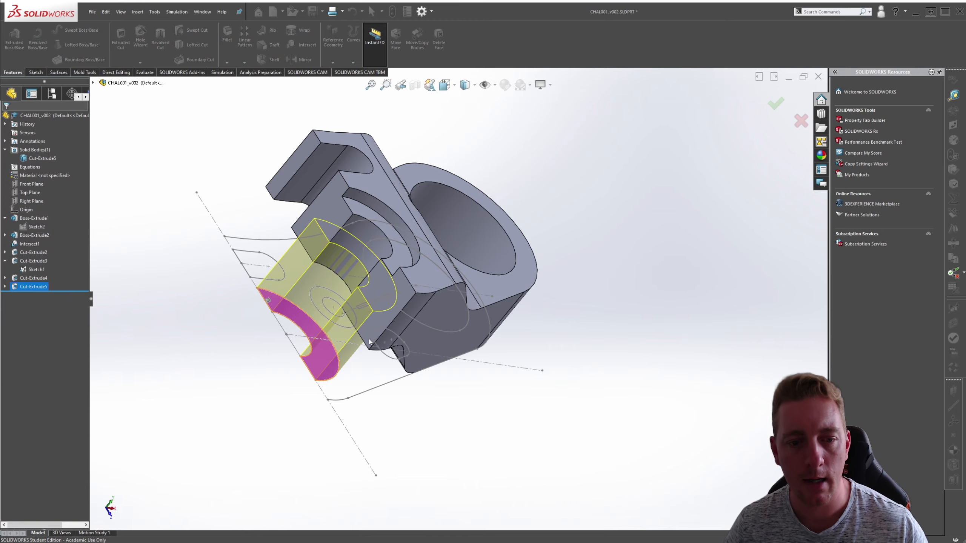
# Examine the bracket half in isometric and rotated views and compare its remaining side features with the reference drawing.
pyautogui.moveTo(534, 371); pyautogui.dragTo(551, 414, button='middle')
pyautogui.hotkey('ctrl', '7')
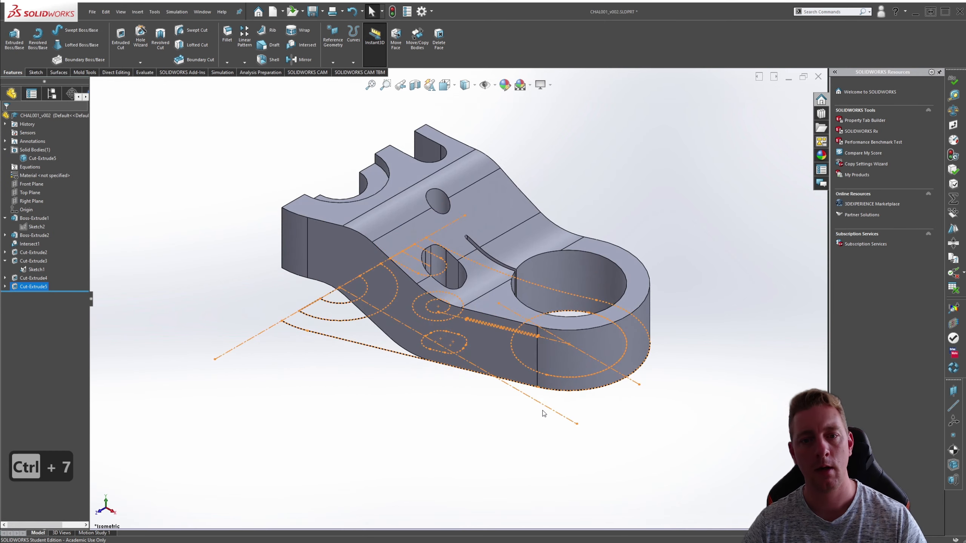
pyautogui.click(364, 408)
pyautogui.hotkey('alt', 'Tab')
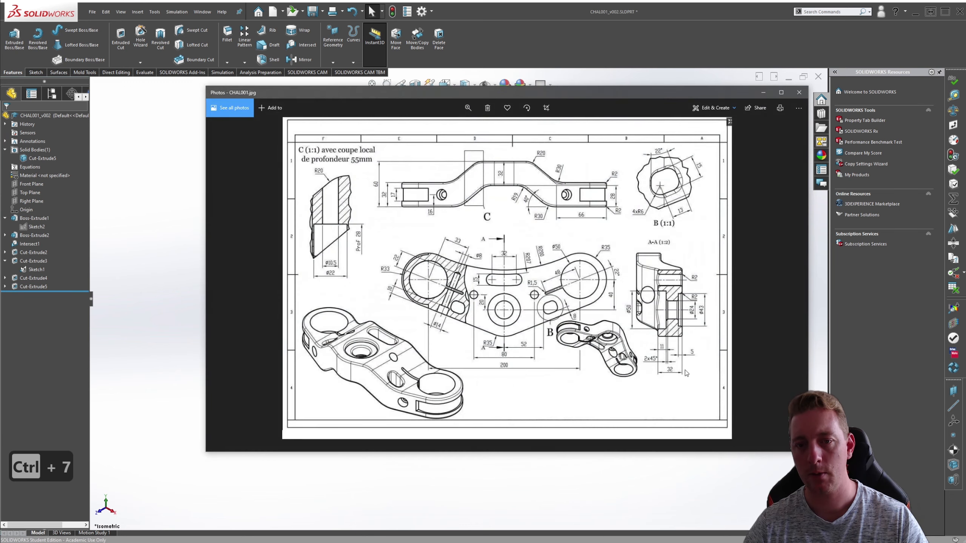
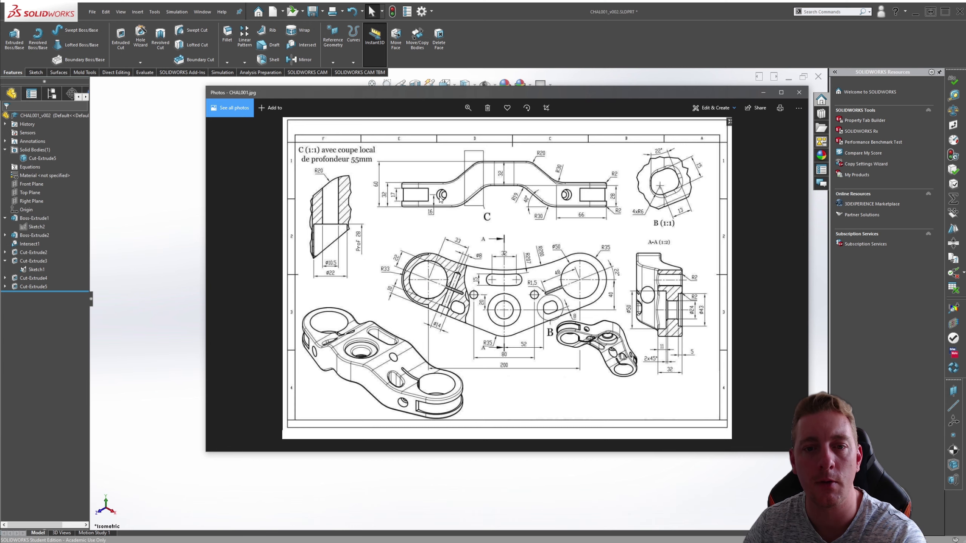
pyautogui.click(470, 490)
pyautogui.moveTo(470, 490); pyautogui.dragTo(431, 433, button='middle')
pyautogui.click(403, 319)
pyautogui.moveTo(403, 319)
pyautogui.mouseDown(button='middle')
pyautogui.moveTo(672, 280)
pyautogui.moveTo(651, 326)
pyautogui.mouseUp(button='middle')
pyautogui.hotkey('alt', 'Tab')
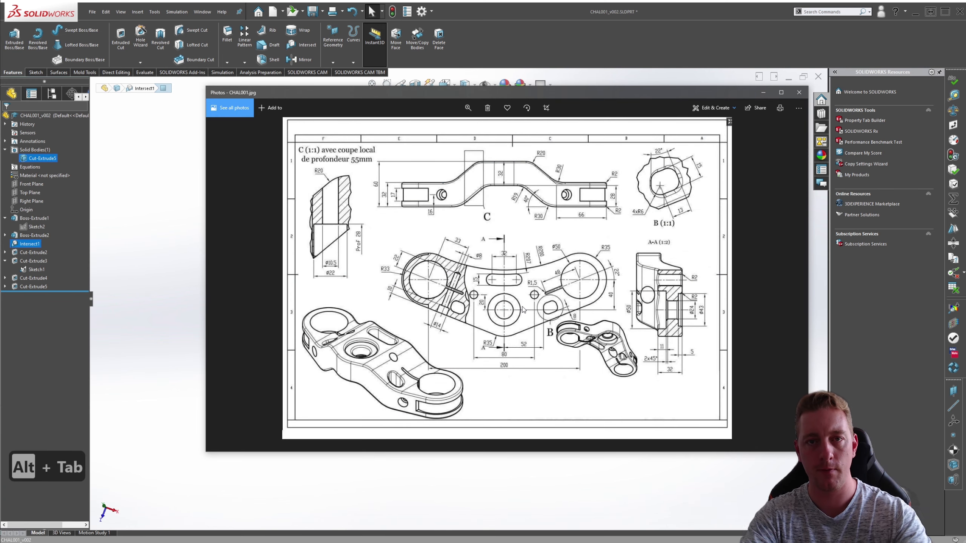
pyautogui.hotkey('alt', 'Tab')
pyautogui.moveTo(525, 367); pyautogui.dragTo(438, 351, button='middle')
# Start a sketch on the bracket's long flat side face and draw two concentric circles of about 8 and 16 mm diameter.
pyautogui.click(459, 347)
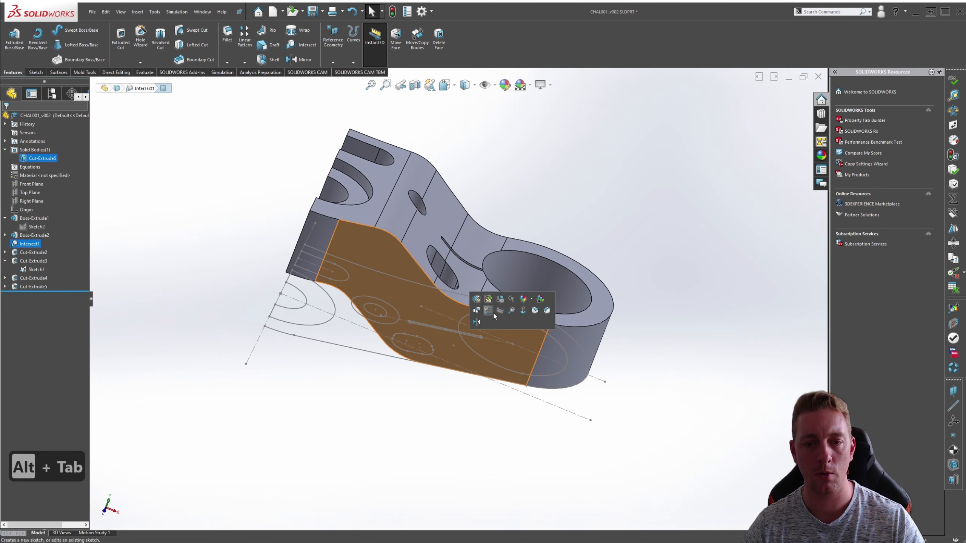
pyautogui.click(487, 312)
pyautogui.scroll(-3, 609, 418)
pyautogui.press('s')
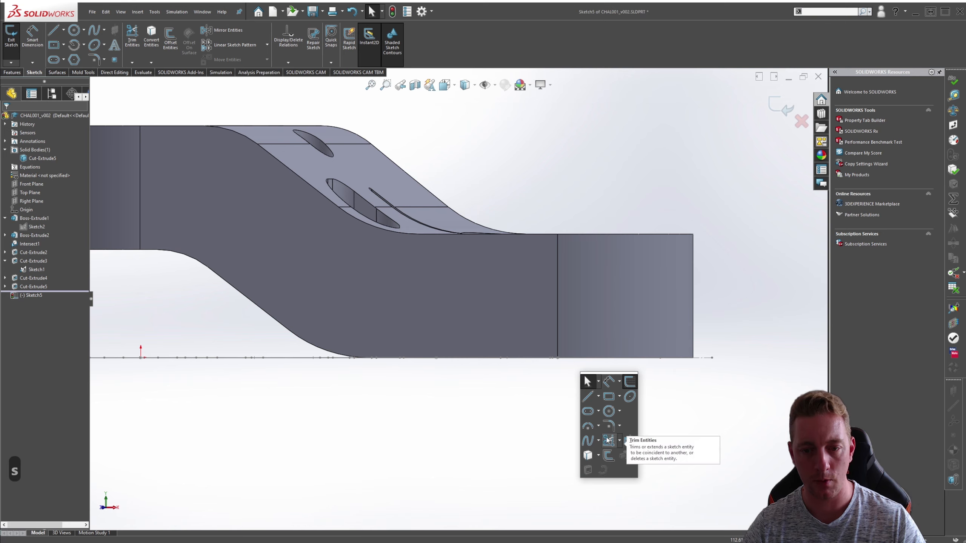
pyautogui.click(609, 411)
pyautogui.click(452, 296)
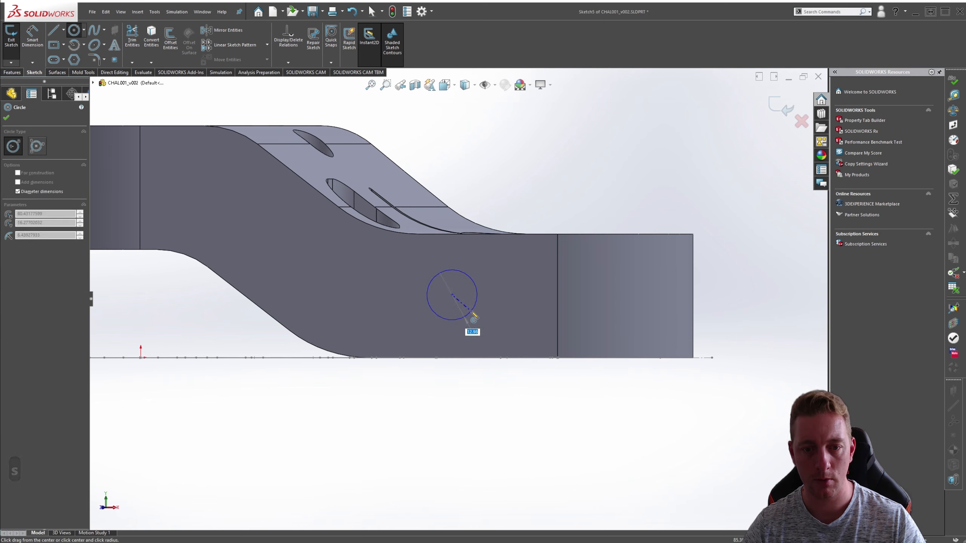
pyautogui.click(475, 317)
pyautogui.click(453, 296)
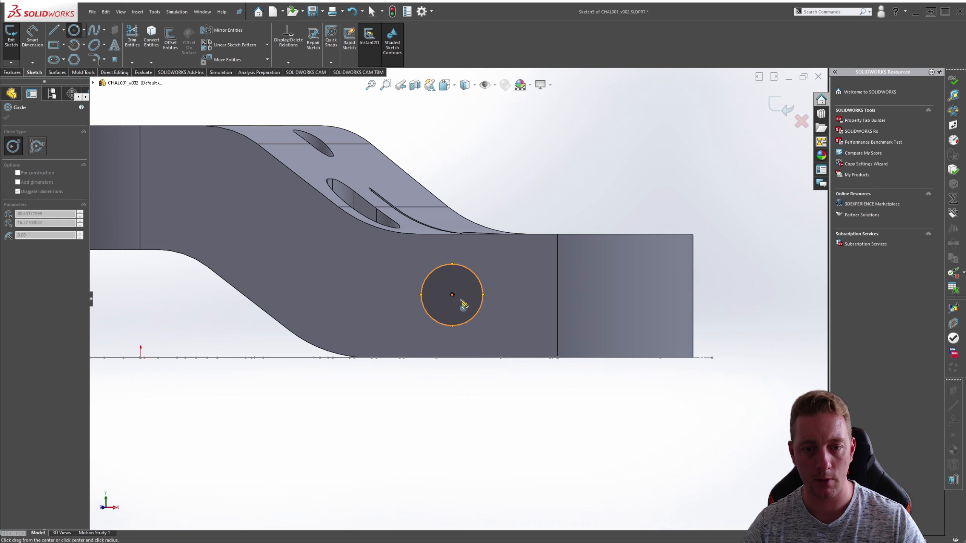
pyautogui.click(463, 306)
pyautogui.press('Escape')
pyautogui.press('Escape')
pyautogui.press('Escape')
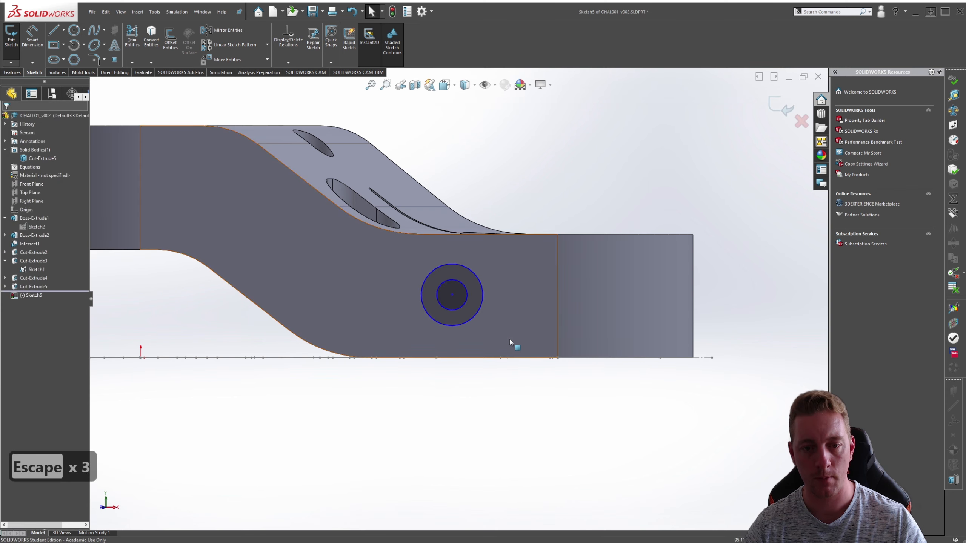
# Dimension the circles' centre 16 mm above the bottom edge of the side face.
pyautogui.press('s')
pyautogui.click(495, 322)
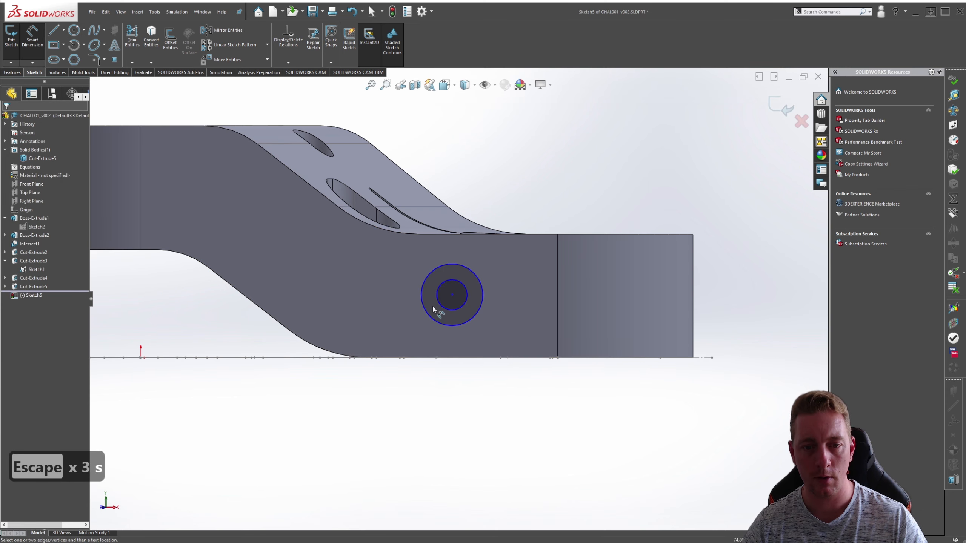
pyautogui.click(452, 295)
pyautogui.click(489, 358)
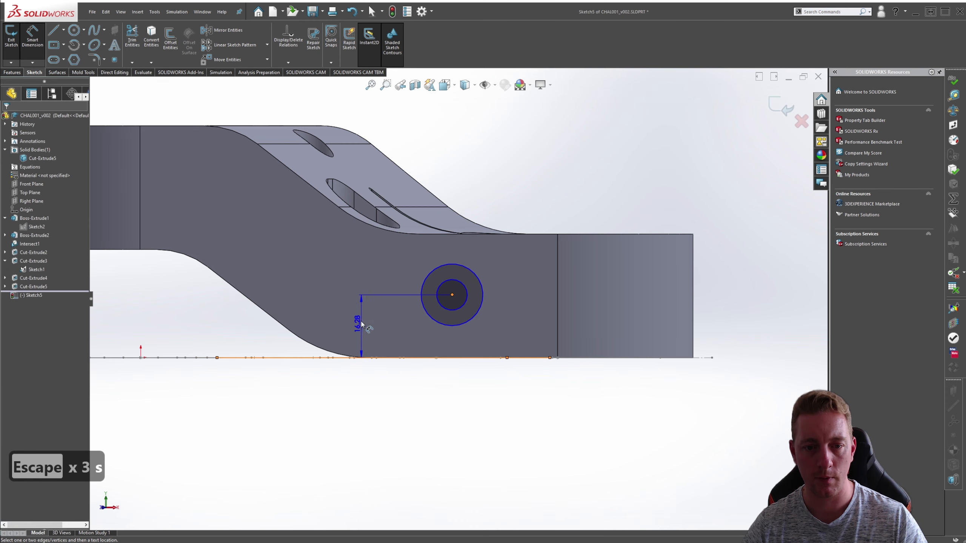
pyautogui.click(369, 321)
pyautogui.write('16')
pyautogui.press('Return')
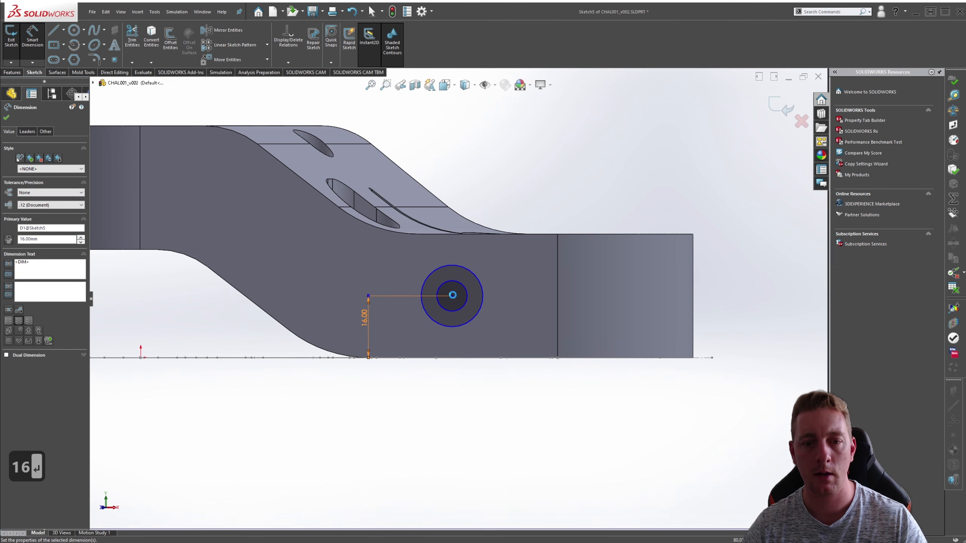
# Dimension the circles' centre 33 mm from the vertical edge where the rounded end begins.
pyautogui.click(452, 296)
pyautogui.click(559, 297)
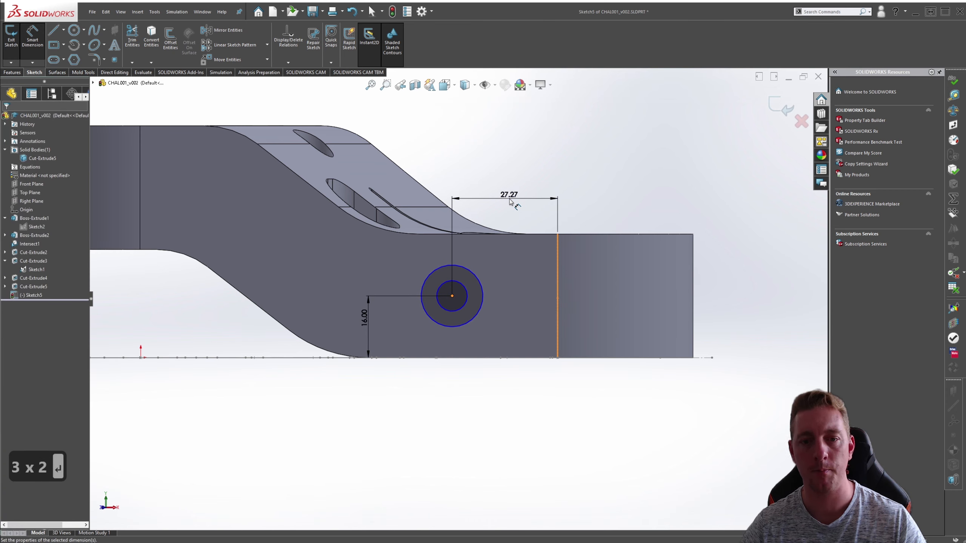
pyautogui.click(519, 205)
pyautogui.write('33')
pyautogui.press('Return')
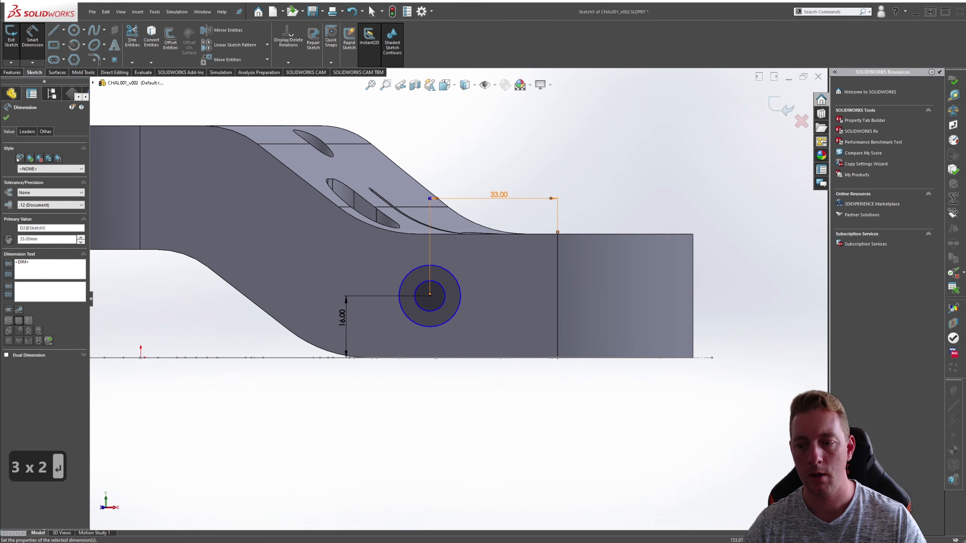
# Check the side hole's sizes in the reference drawing and set the inner circle's diameter to 8 mm.
pyautogui.moveTo(567, 328); pyautogui.dragTo(567, 343, button='middle')
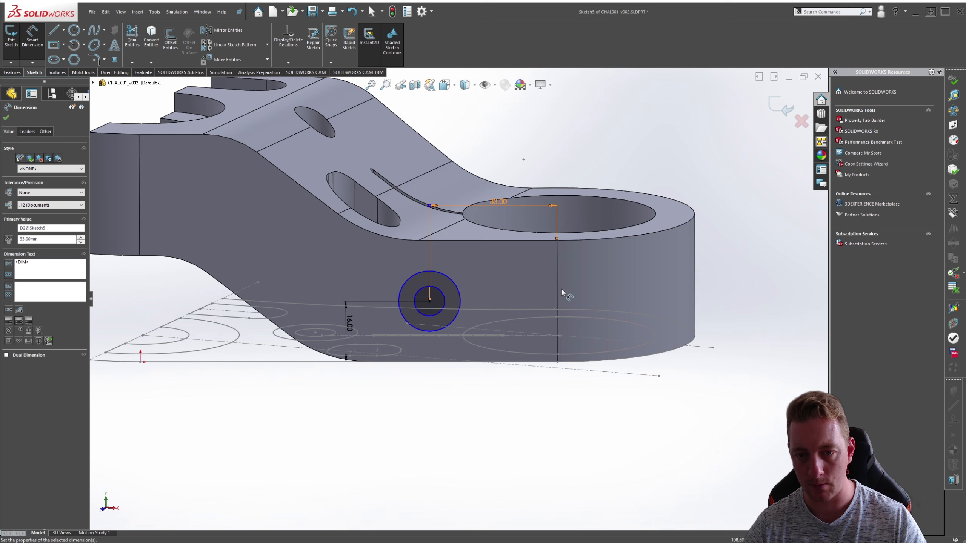
pyautogui.moveTo(560, 386); pyautogui.dragTo(585, 436, button='middle')
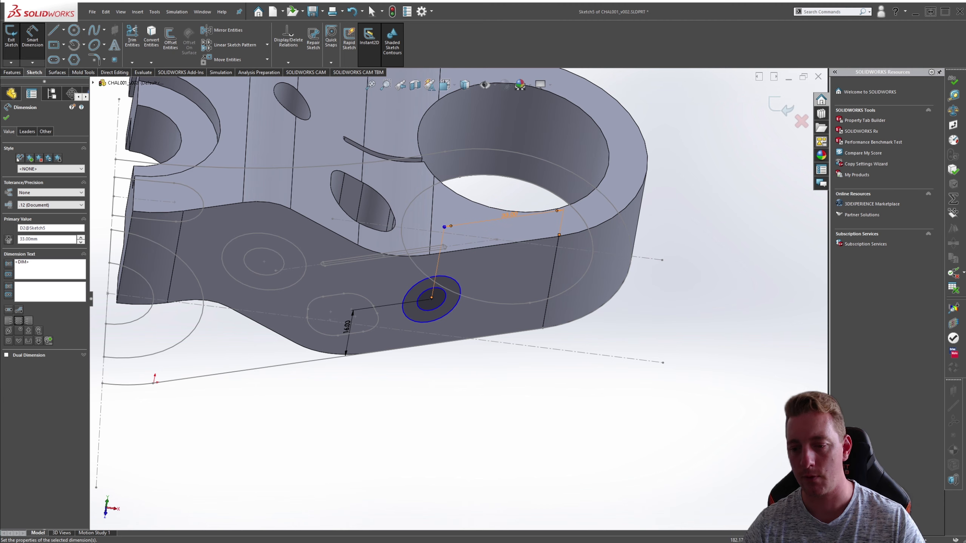
pyautogui.hotkey('alt', 'Tab')
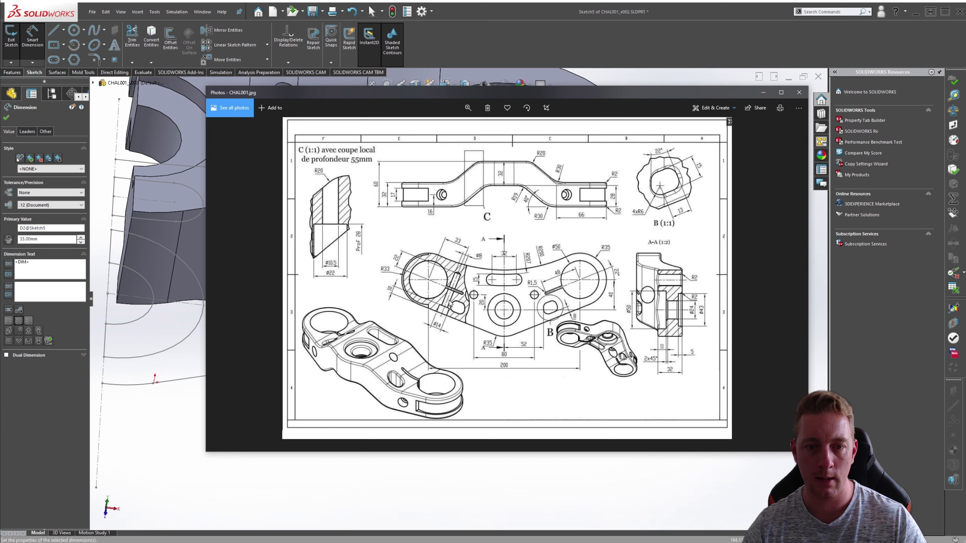
pyautogui.hotkey('alt', 'Tab')
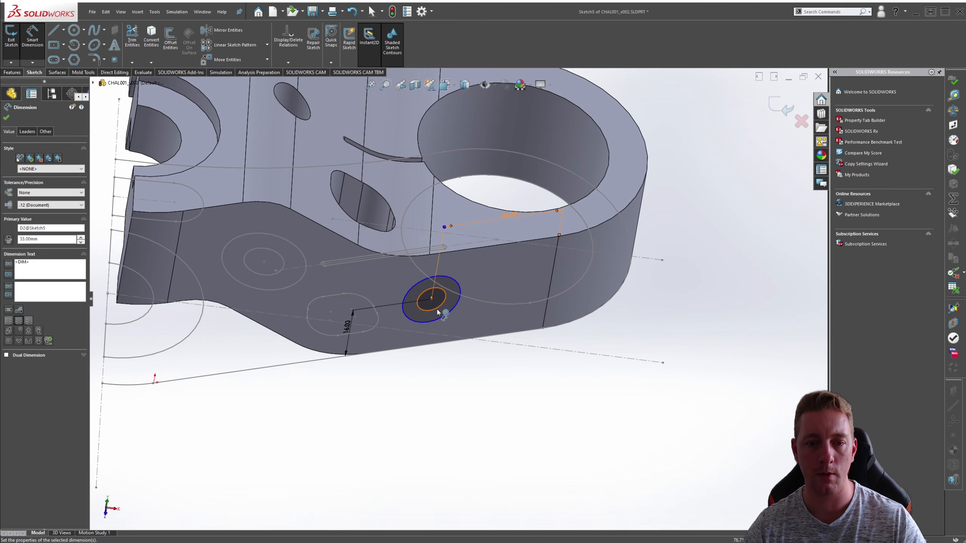
pyautogui.click(437, 312)
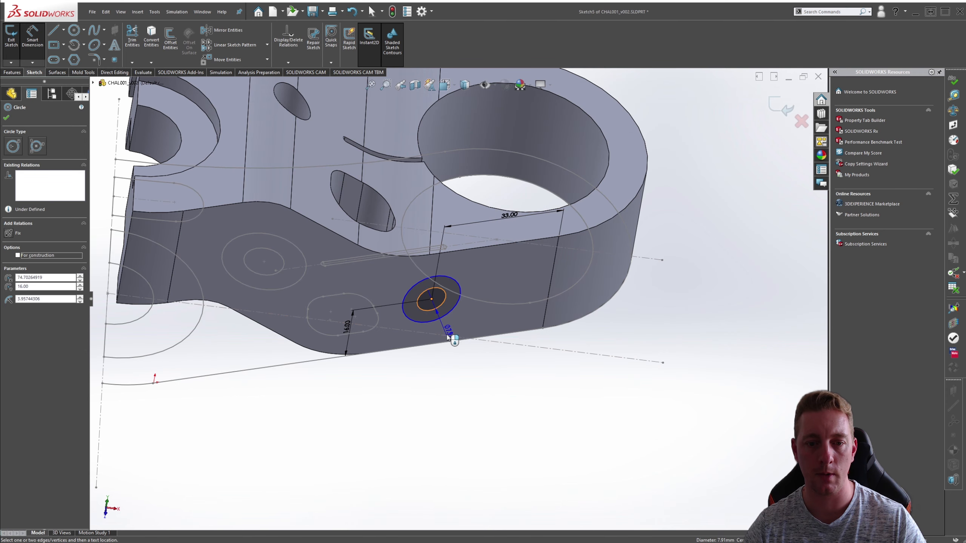
pyautogui.click(456, 360)
pyautogui.write('8')
pyautogui.press('Return')
# Set the outer circle's diameter to 14 mm and exit the sketch.
pyautogui.click(426, 322)
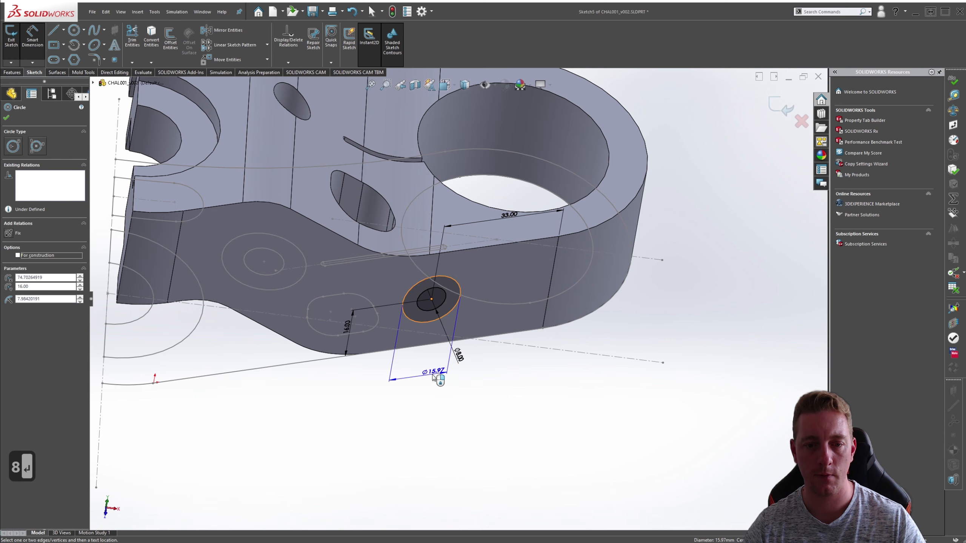
pyautogui.click(428, 365)
pyautogui.write('14')
pyautogui.press('Return')
pyautogui.moveTo(611, 395); pyautogui.dragTo(651, 389, button='right')
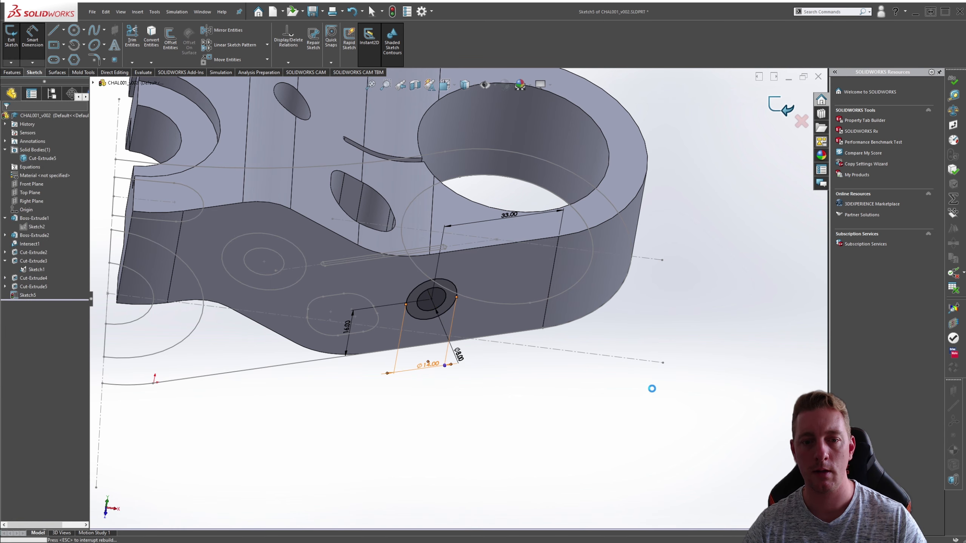
# Check the hole depth in the reference drawing and cut the inner 8 mm circle with a Blind depth of =35+22.
pyautogui.press('s')
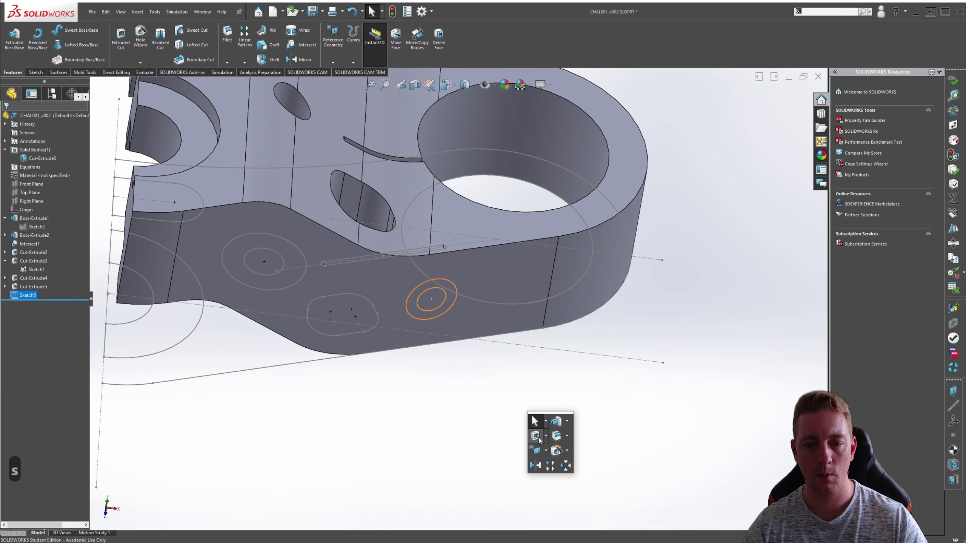
pyautogui.click(597, 486)
pyautogui.hotkey('alt', 'Tab')
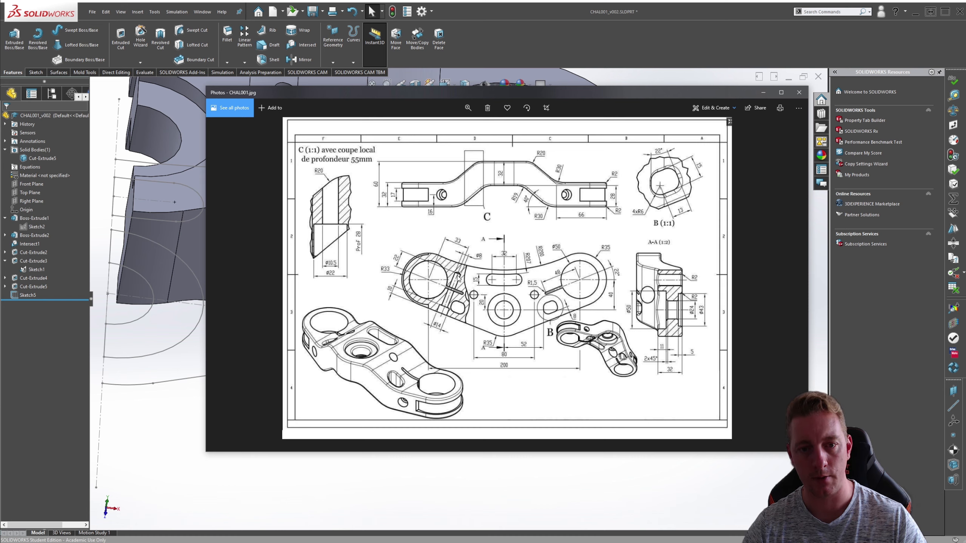
pyautogui.click(683, 518)
pyautogui.press('s')
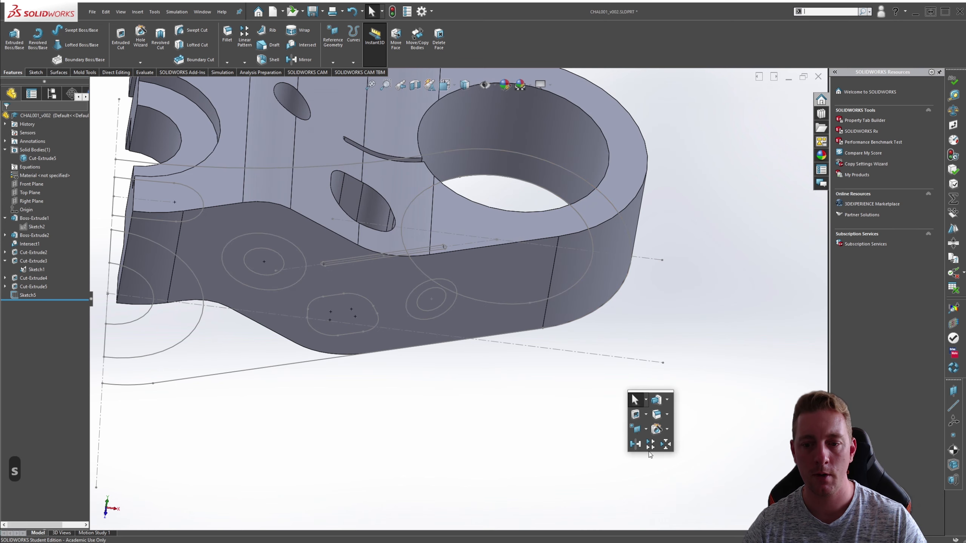
pyautogui.click(650, 444)
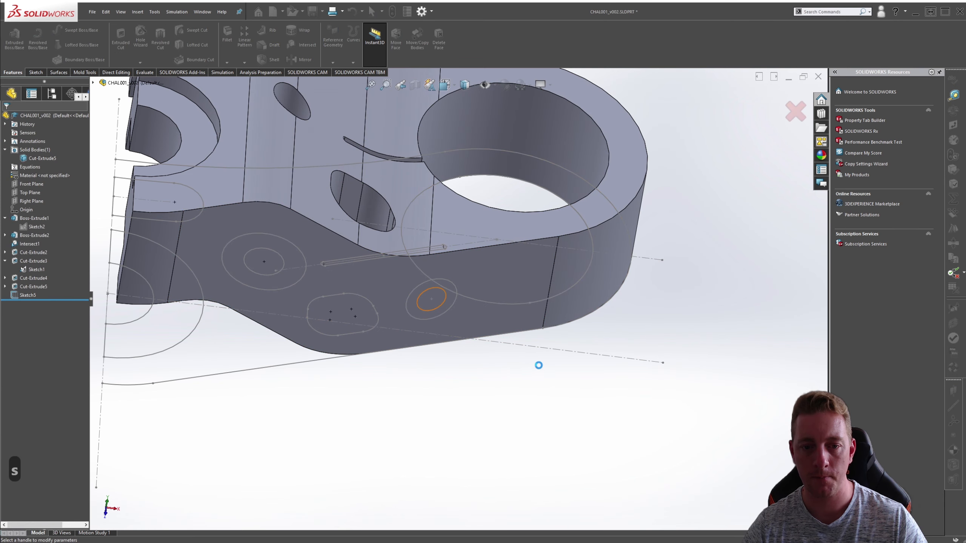
pyautogui.click(46, 192)
pyautogui.write('=')
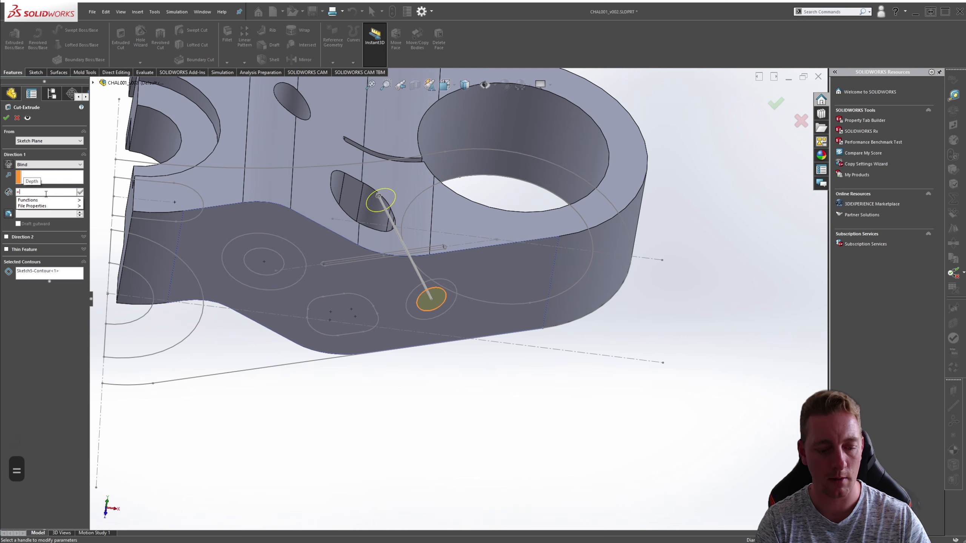
pyautogui.write('2')
pyautogui.press('BackSpace')
pyautogui.write('35')
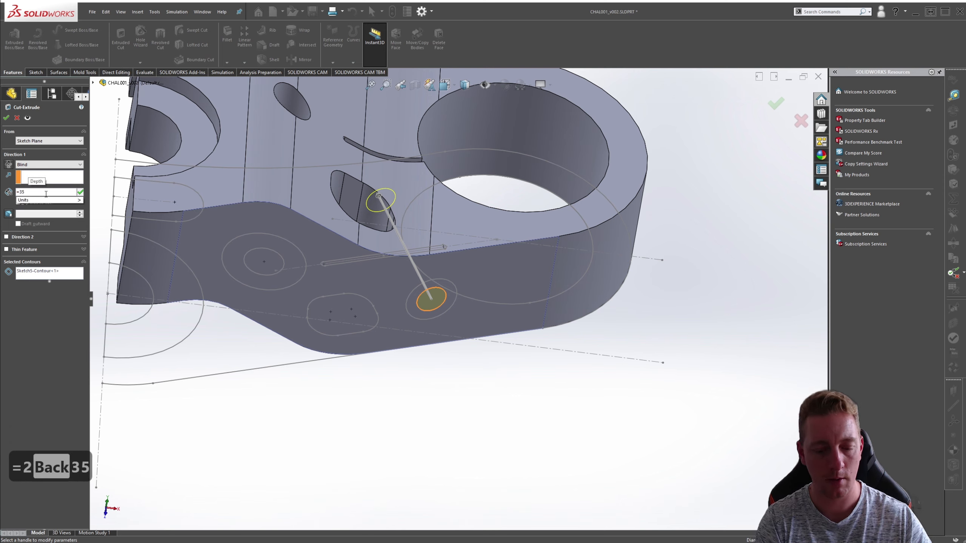
pyautogui.write('+22')
pyautogui.press('Return')
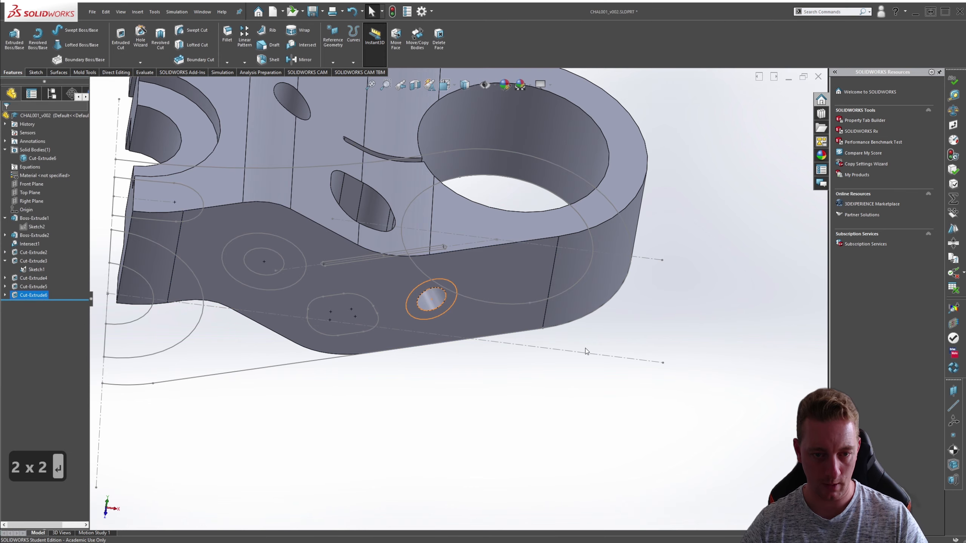
# Reuse the side hole's sketch for a second extruded cut, counterboring the full 14 mm circle to a Blind depth of 10 mm.
pyautogui.moveTo(586, 348)
pyautogui.mouseDown(button='middle')
pyautogui.moveTo(561, 255)
pyautogui.moveTo(471, 327)
pyautogui.mouseUp(button='middle')
pyautogui.hotkey('alt', 'Tab')
pyautogui.hotkey('alt', 'Tab')
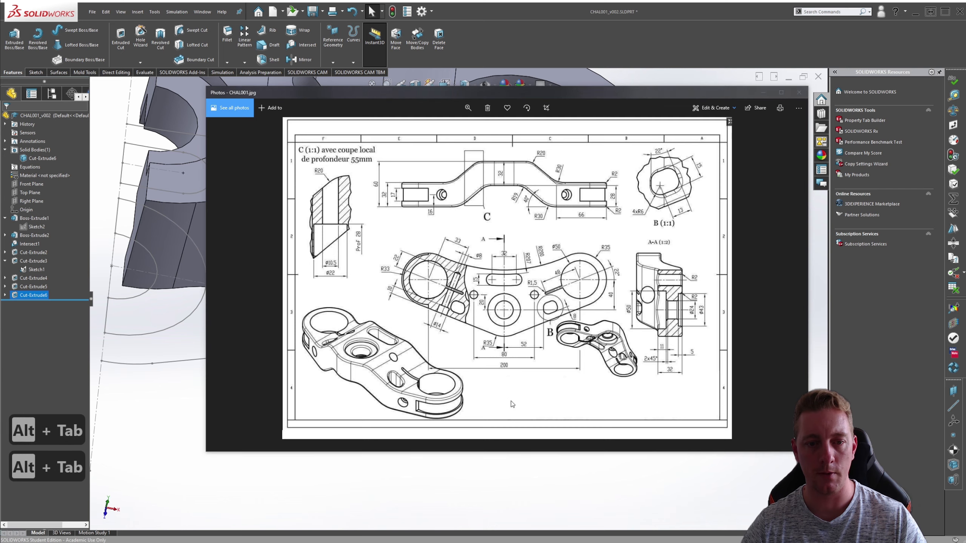
pyautogui.press('s')
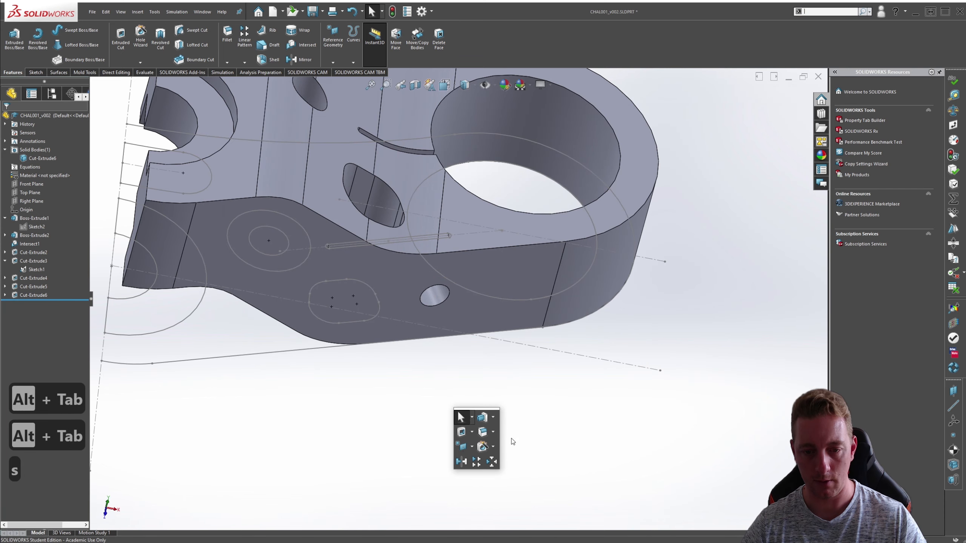
pyautogui.click(465, 432)
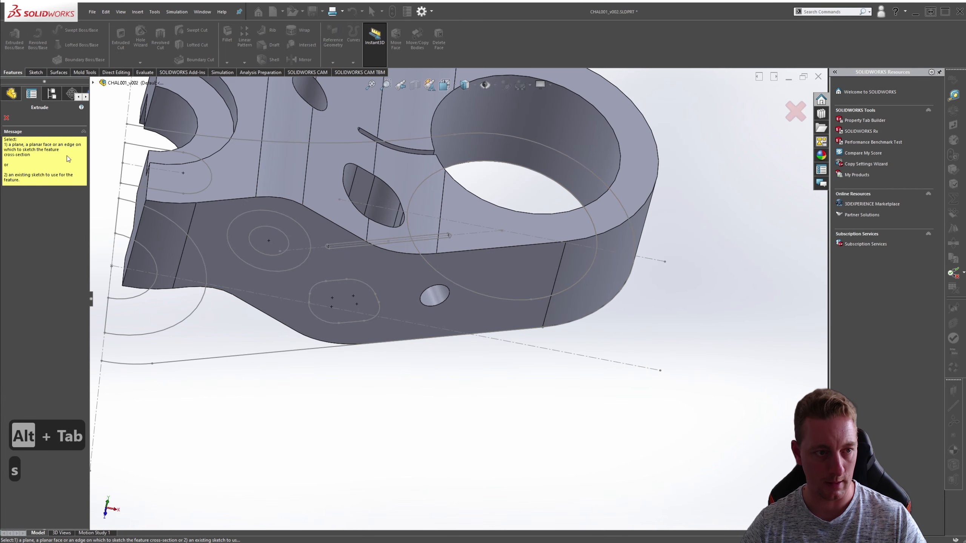
pyautogui.click(93, 83)
pyautogui.click(102, 244)
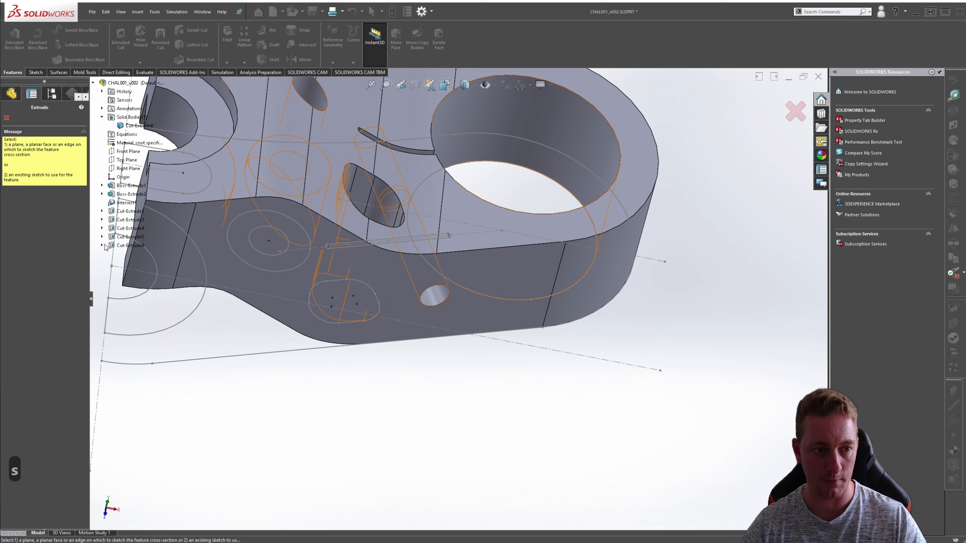
pyautogui.click(132, 254)
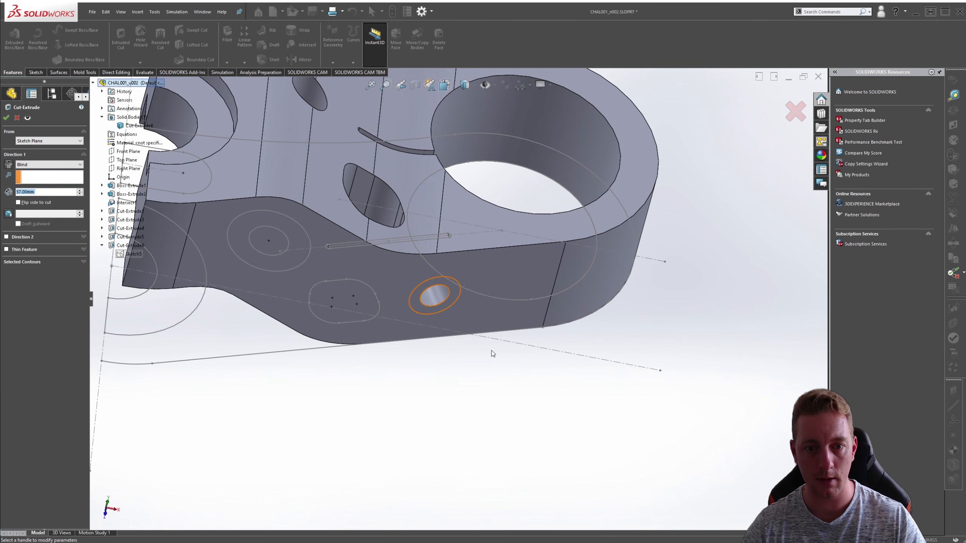
pyautogui.click(23, 262)
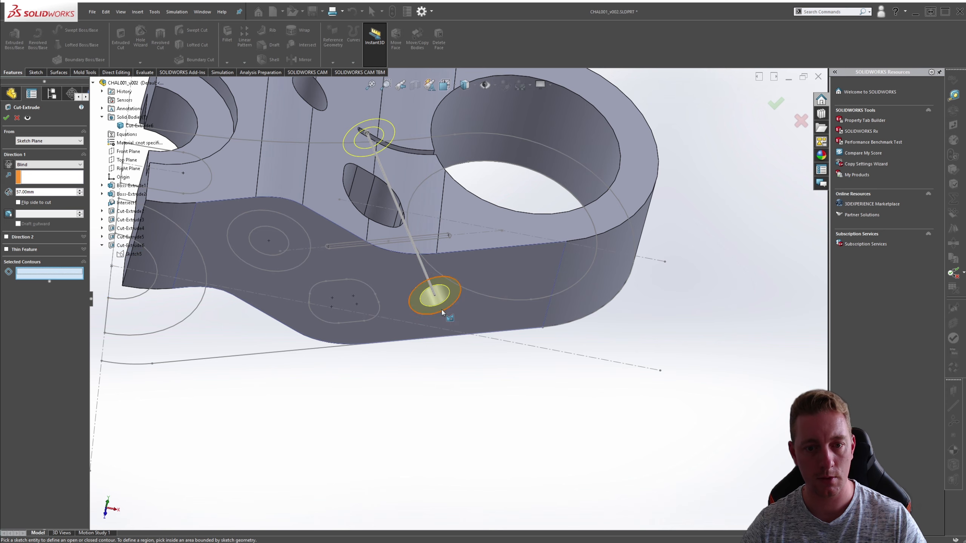
pyautogui.click(456, 302)
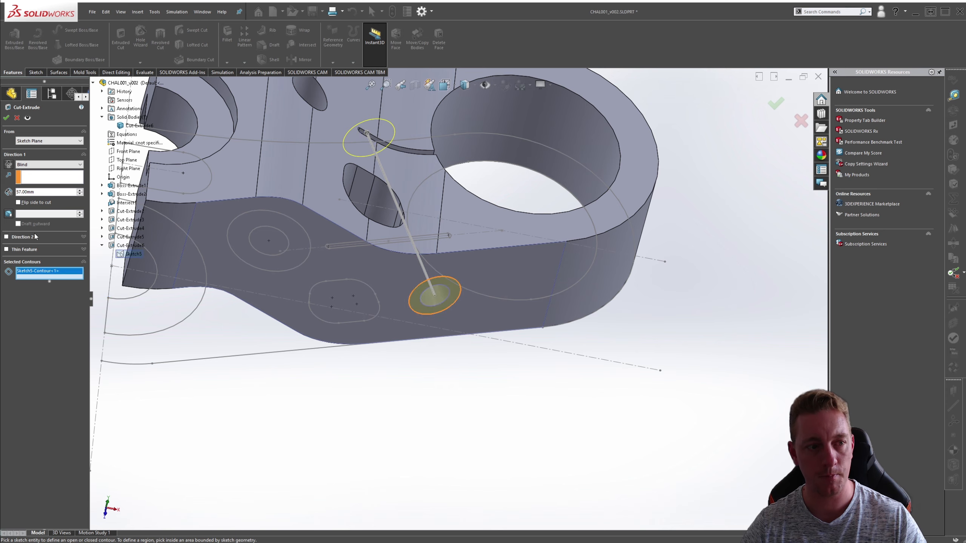
pyautogui.doubleClick(33, 192)
pyautogui.write('10')
pyautogui.press('Tab')
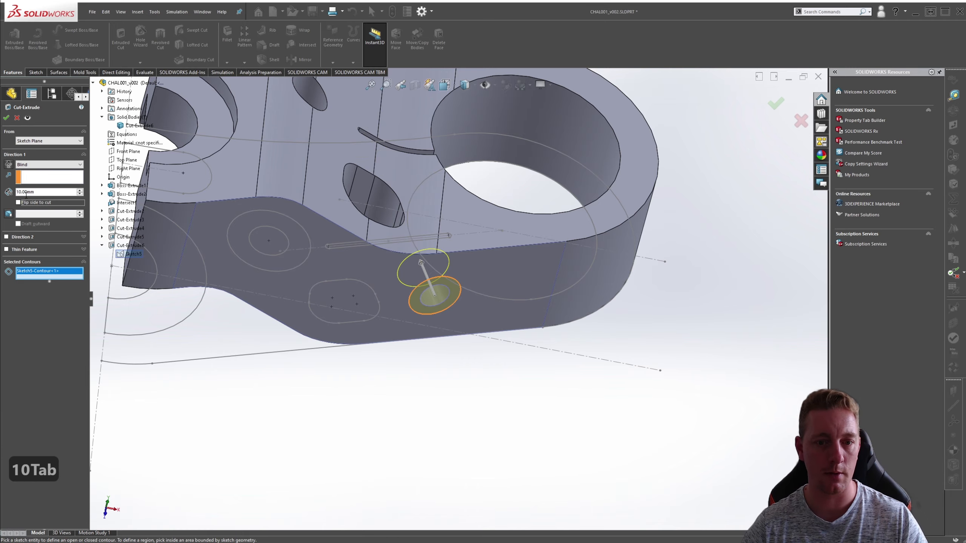
pyautogui.click(6, 119)
# Save the part in isometric view and compare it with the reference drawing.
pyautogui.moveTo(527, 395); pyautogui.dragTo(486, 420, button='middle')
pyautogui.hotkey('ctrl', '7')
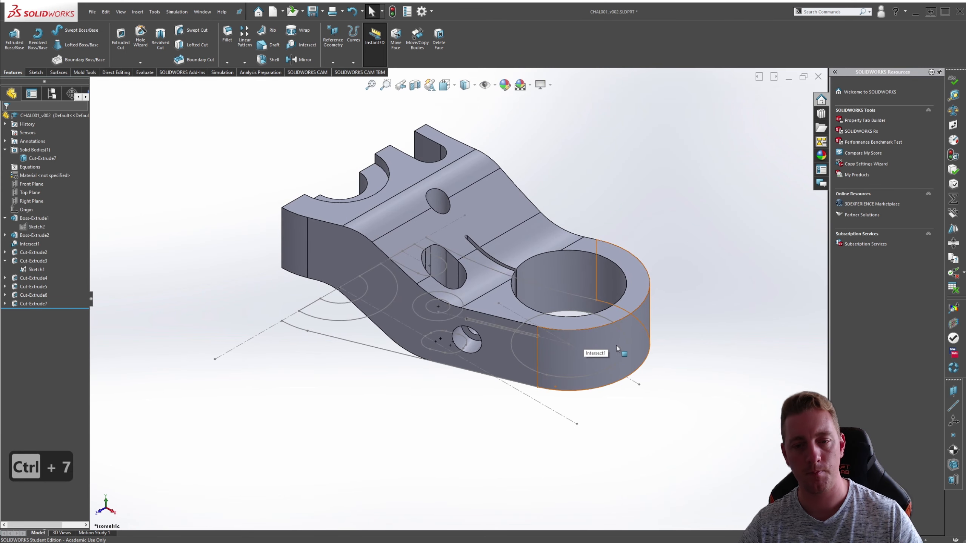
pyautogui.hotkey('ctrl', 's')
pyautogui.hotkey('alt', 'Tab')
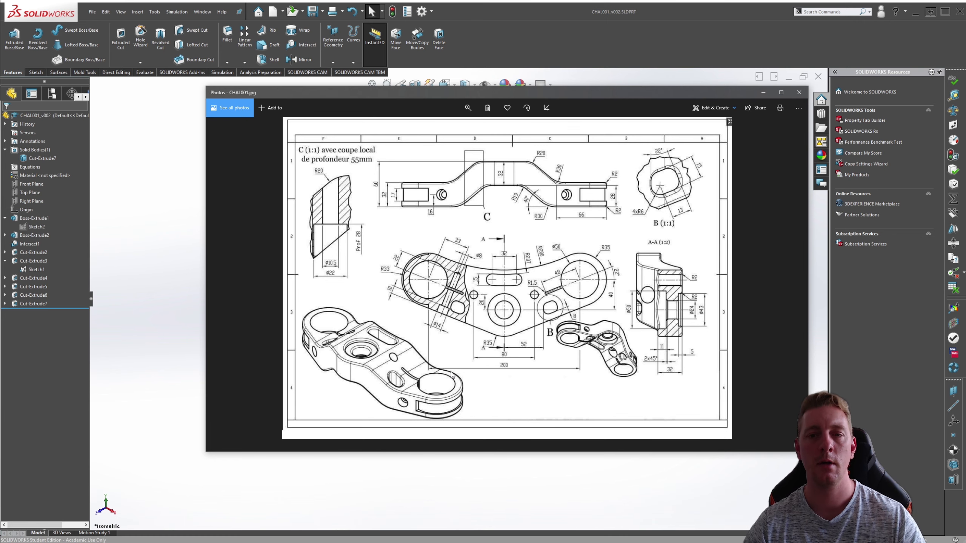
pyautogui.click(764, 92)
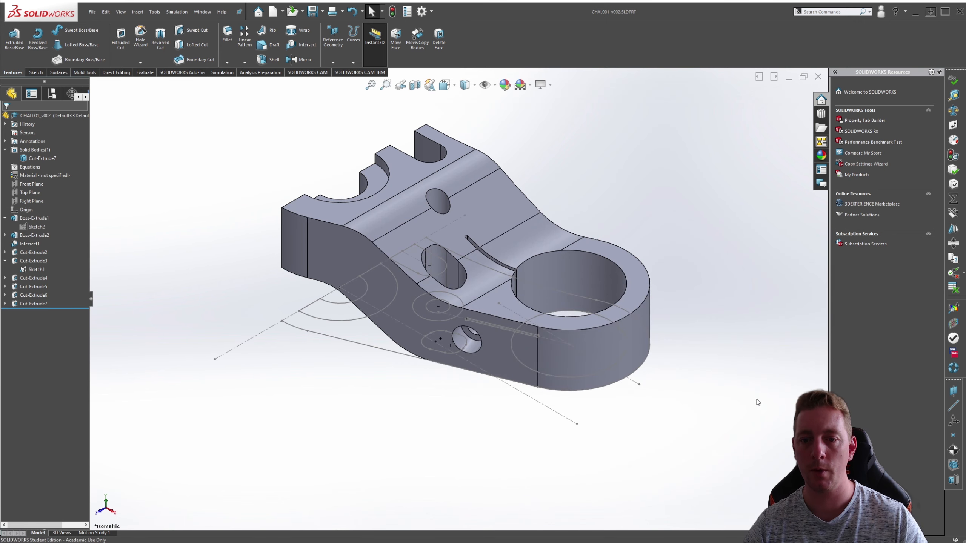
# Create a reference plane midway between the upper and lower flat faces of the large ring end.
pyautogui.click(330, 61)
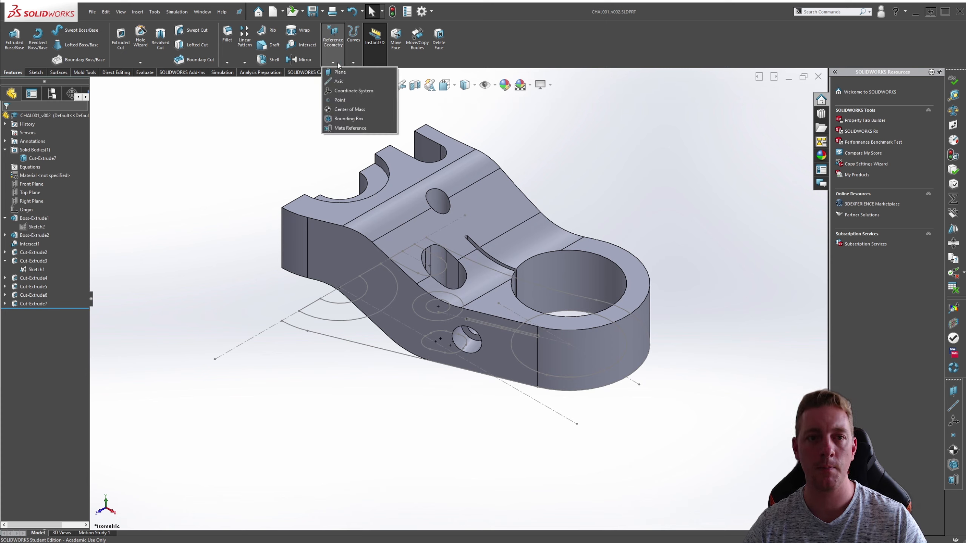
pyautogui.click(340, 72)
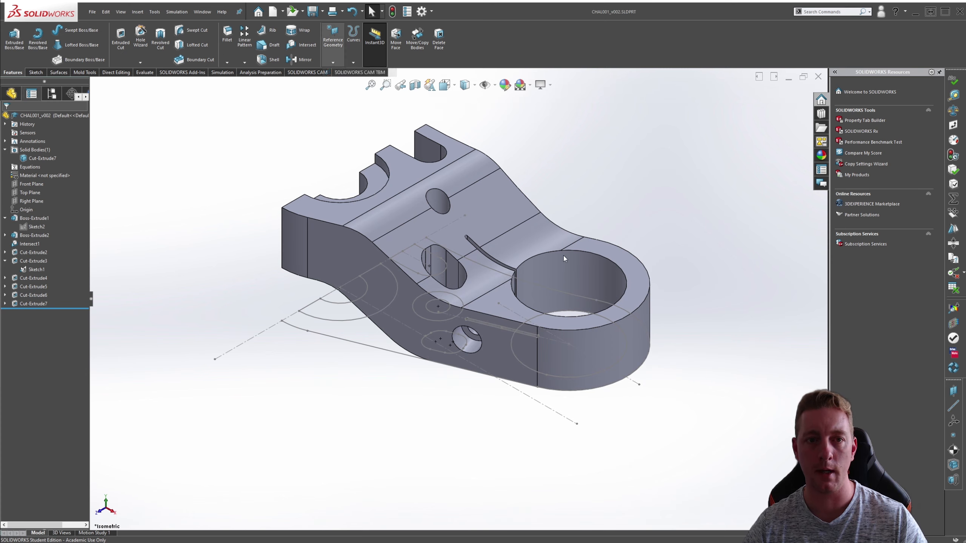
pyautogui.click(637, 285)
pyautogui.moveTo(638, 284); pyautogui.dragTo(620, 405, button='middle')
pyautogui.click(621, 405)
pyautogui.moveTo(741, 403); pyautogui.dragTo(707, 431, button='middle')
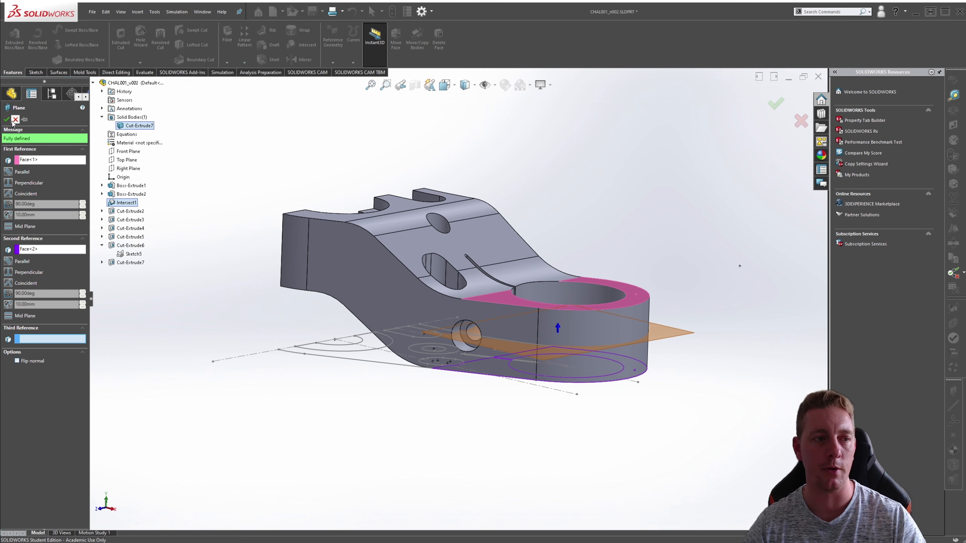
pyautogui.press('Return')
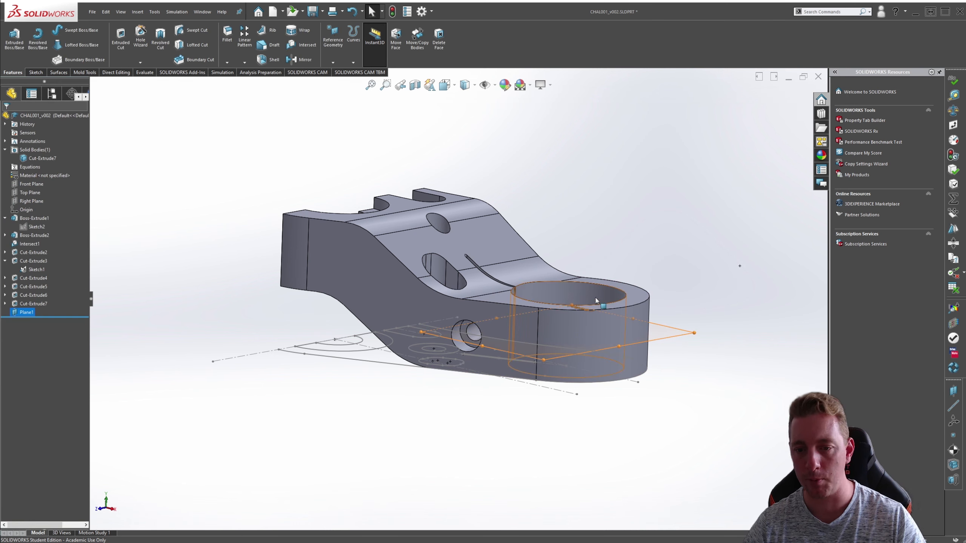
# Start a sketch on the mid plane and draw a vertical line through the ring's centre, extending past both outer edges.
pyautogui.moveTo(747, 373); pyautogui.dragTo(743, 404, button='middle')
pyautogui.click(692, 329)
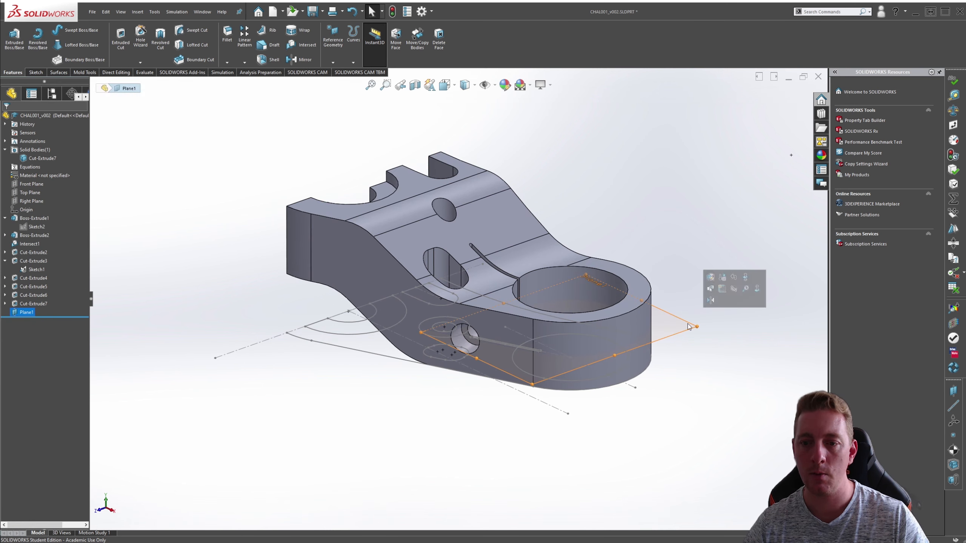
pyautogui.click(722, 277)
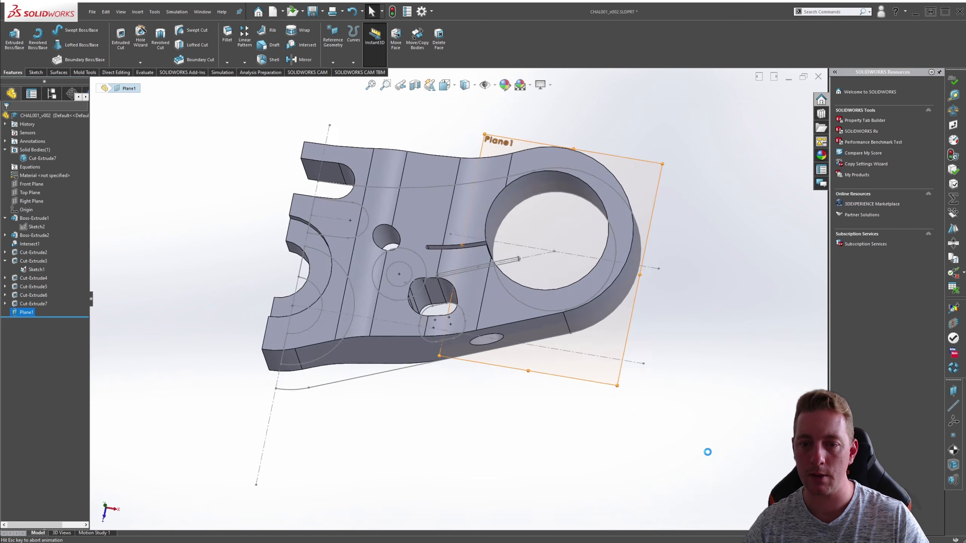
pyautogui.scroll(3, 550, 271)
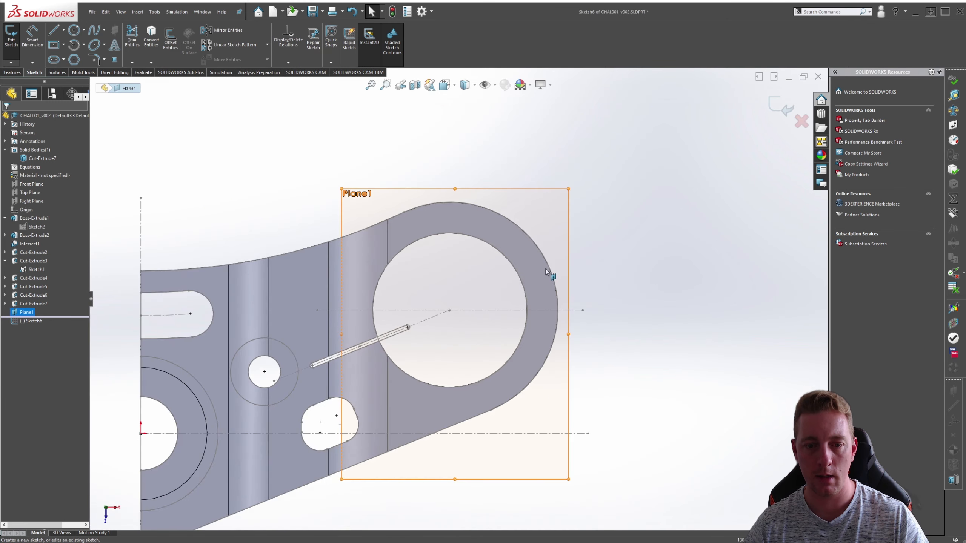
pyautogui.press('s')
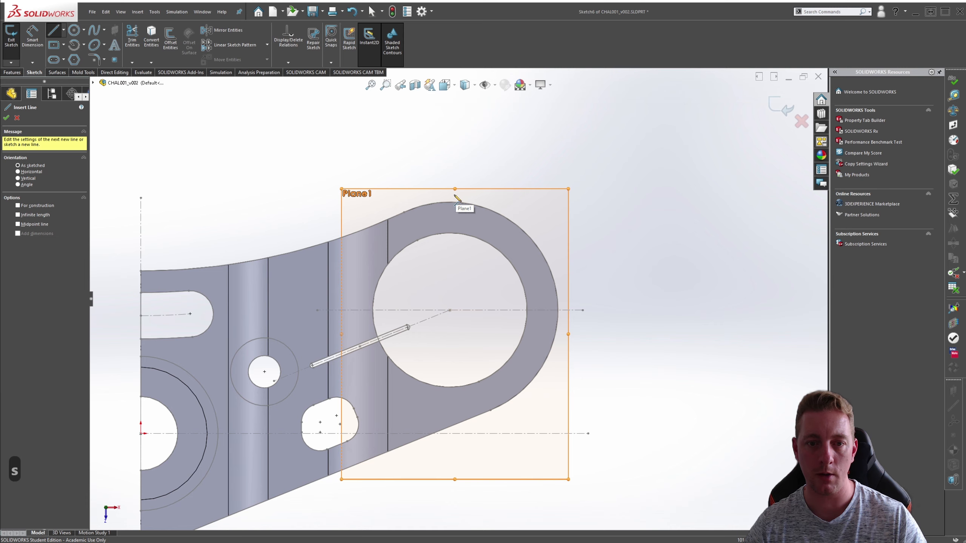
pyautogui.click(451, 356)
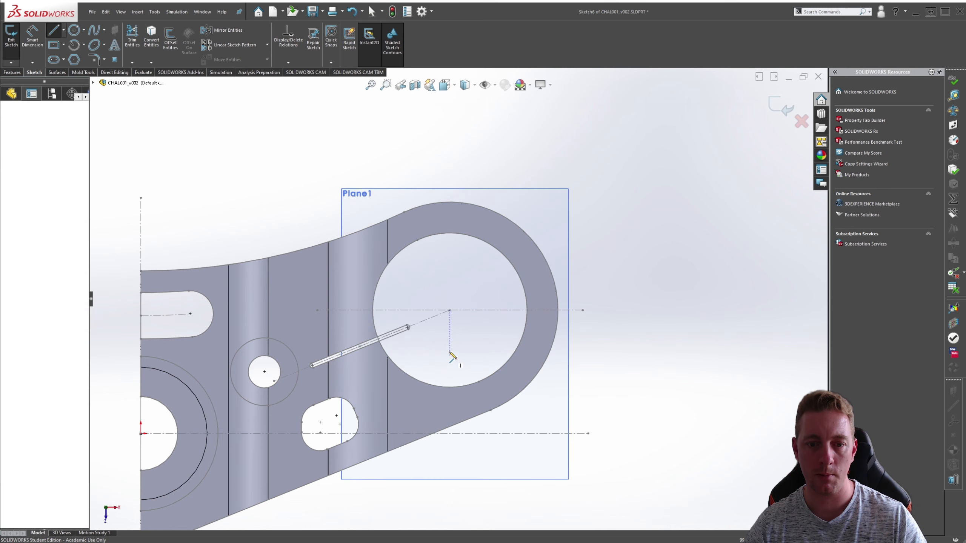
pyautogui.click(450, 175)
pyautogui.press('Escape')
pyautogui.press('Escape')
pyautogui.press('Escape')
pyautogui.moveTo(450, 356); pyautogui.dragTo(449, 454)
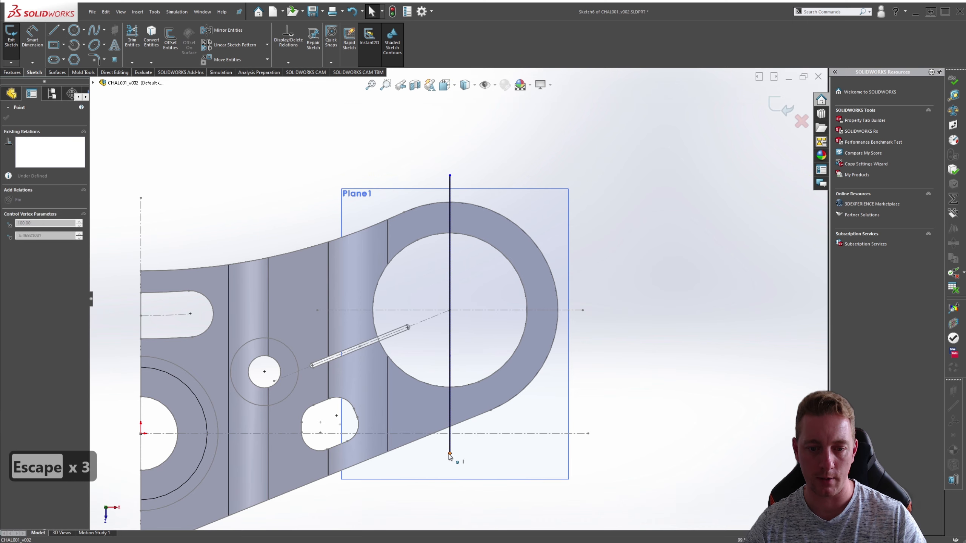
pyautogui.click(556, 389)
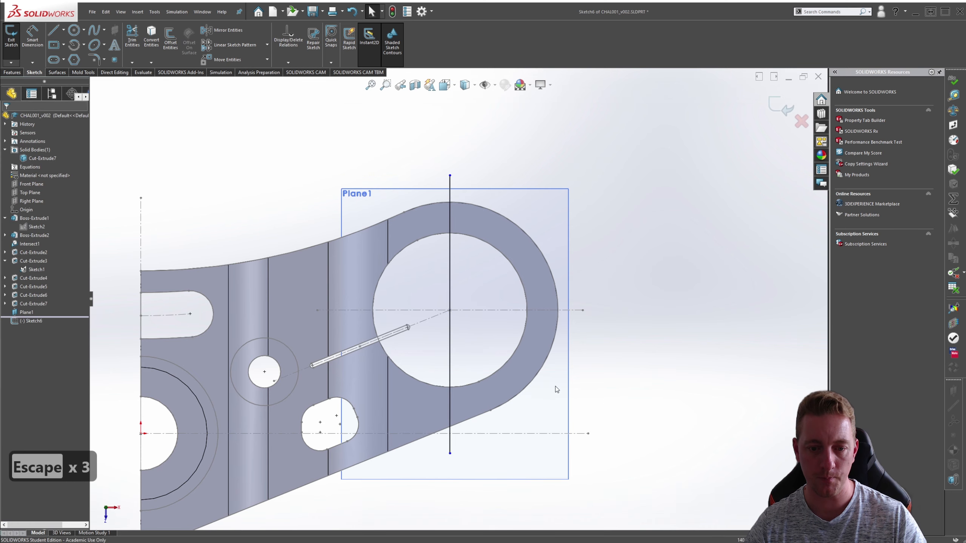
# Convert the ring end's outer arc and the adjoining slanted straight edge into sketch entities.
pyautogui.click(171, 38)
pyautogui.press('Escape')
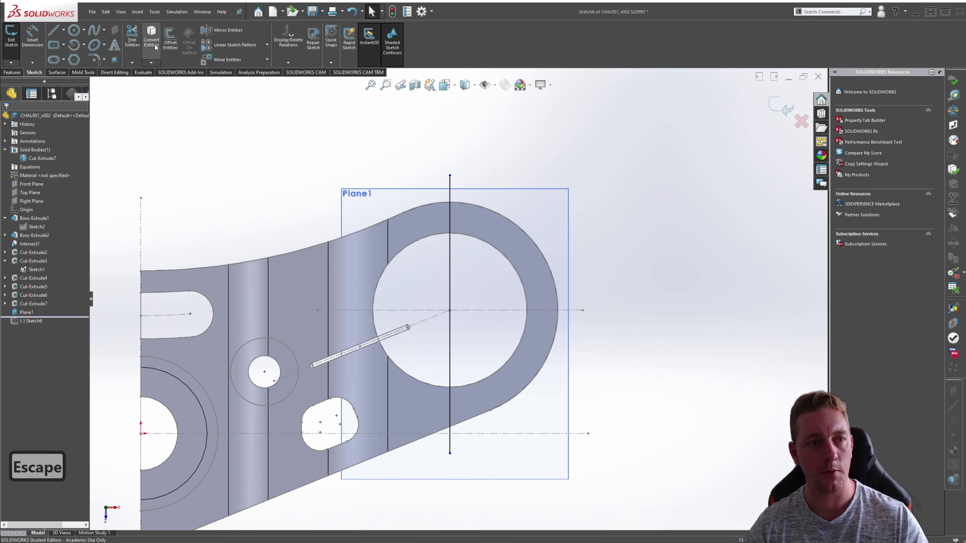
pyautogui.click(151, 38)
pyautogui.click(500, 222)
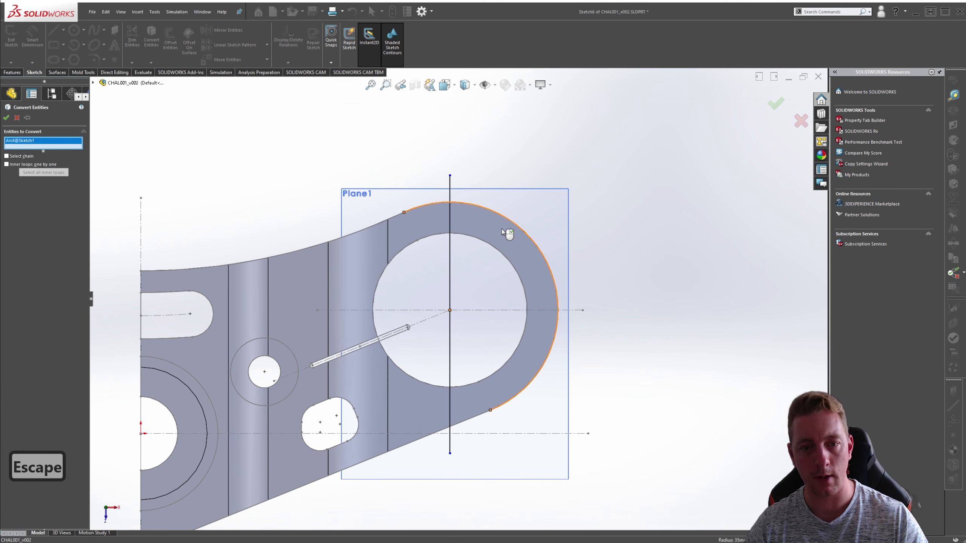
pyautogui.click(474, 417)
pyautogui.click(7, 118)
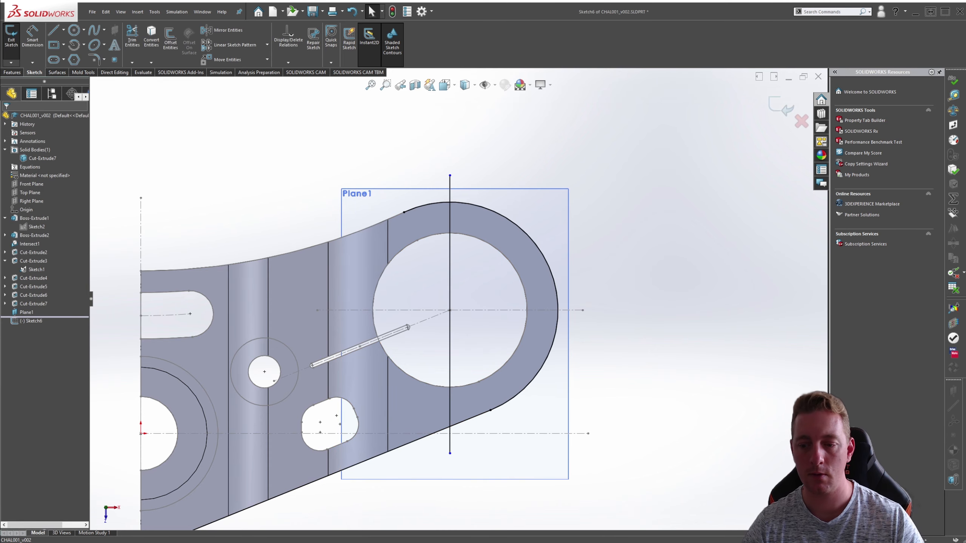
# Check the reference drawing and offset the converted chain 2 mm inward, one-directional and without capped ends.
pyautogui.hotkey('alt', 'Tab')
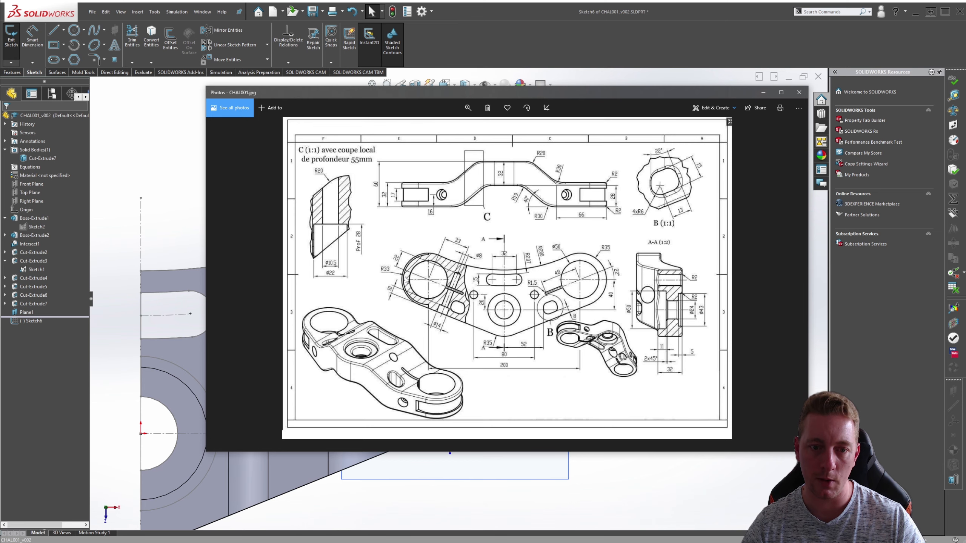
pyautogui.hotkey('alt', 'Tab')
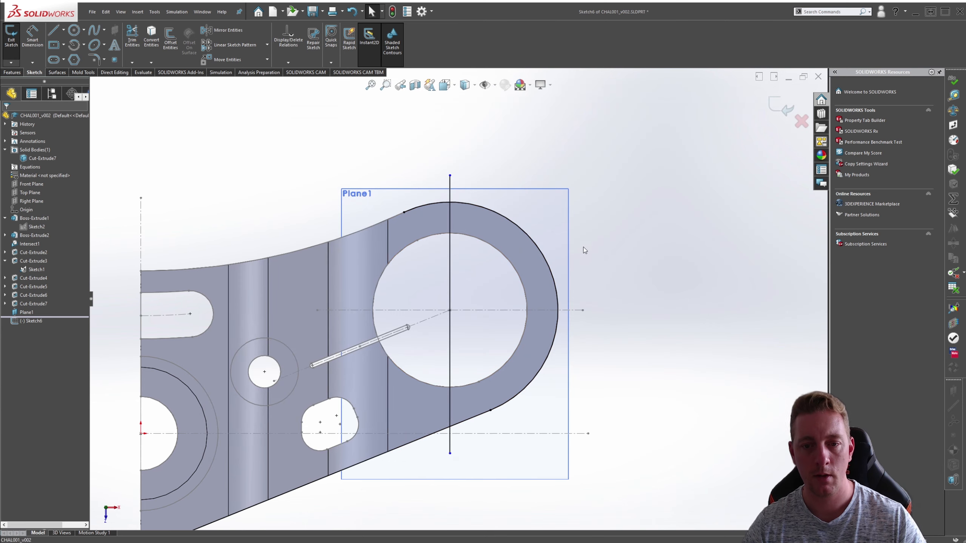
pyautogui.click(164, 34)
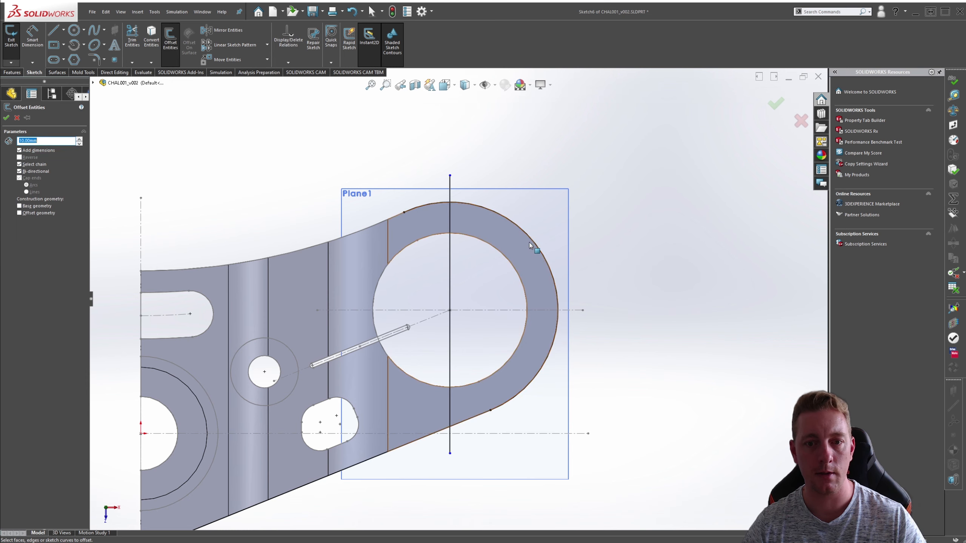
pyautogui.click(556, 276)
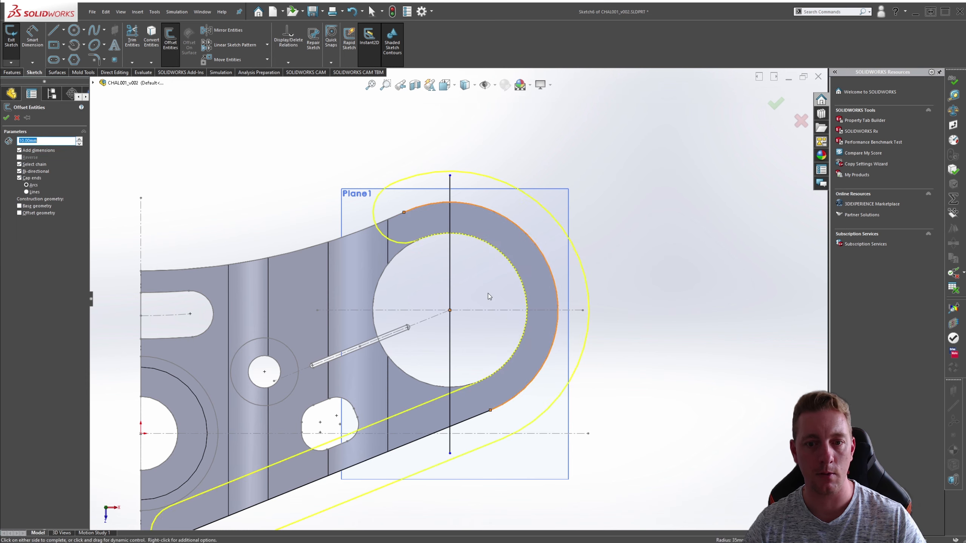
pyautogui.click(20, 172)
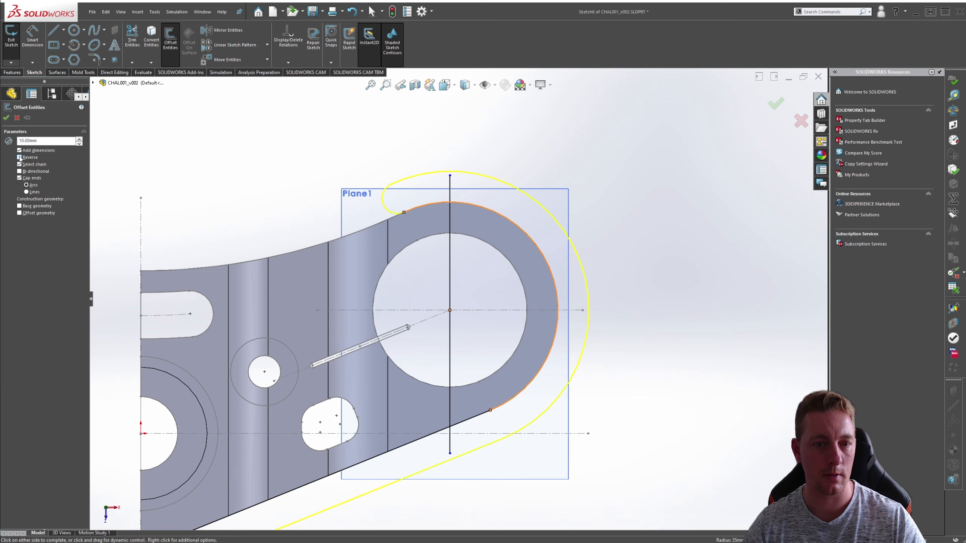
pyautogui.click(19, 157)
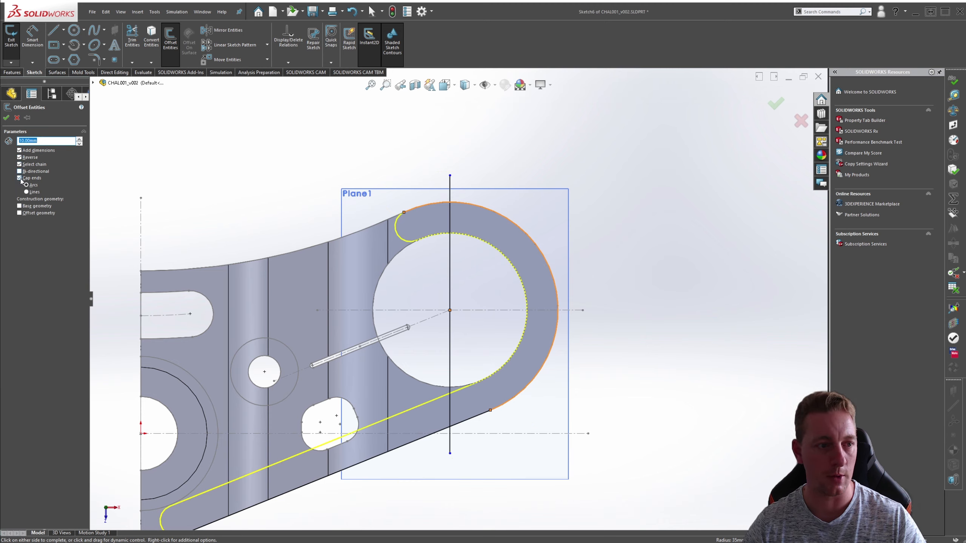
pyautogui.click(20, 178)
pyautogui.write('2')
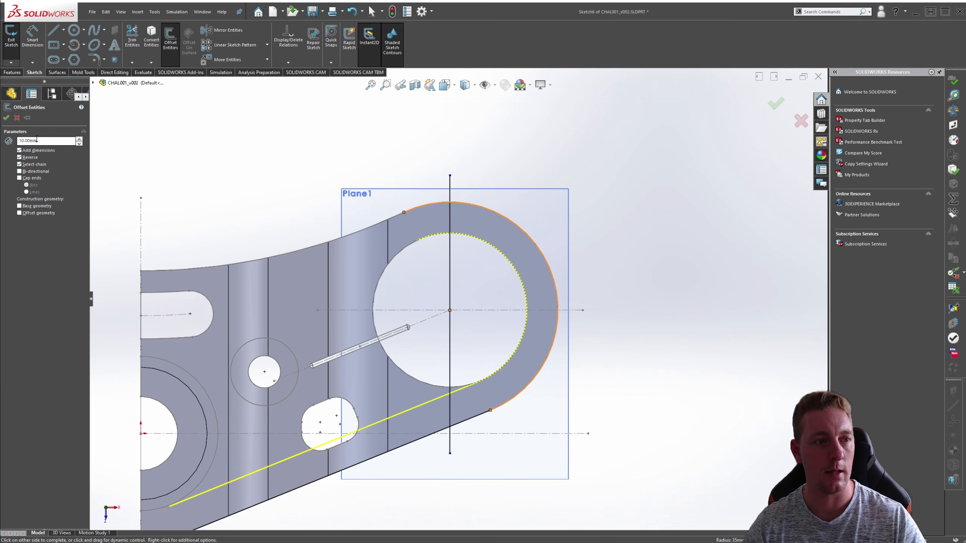
pyautogui.press('Tab')
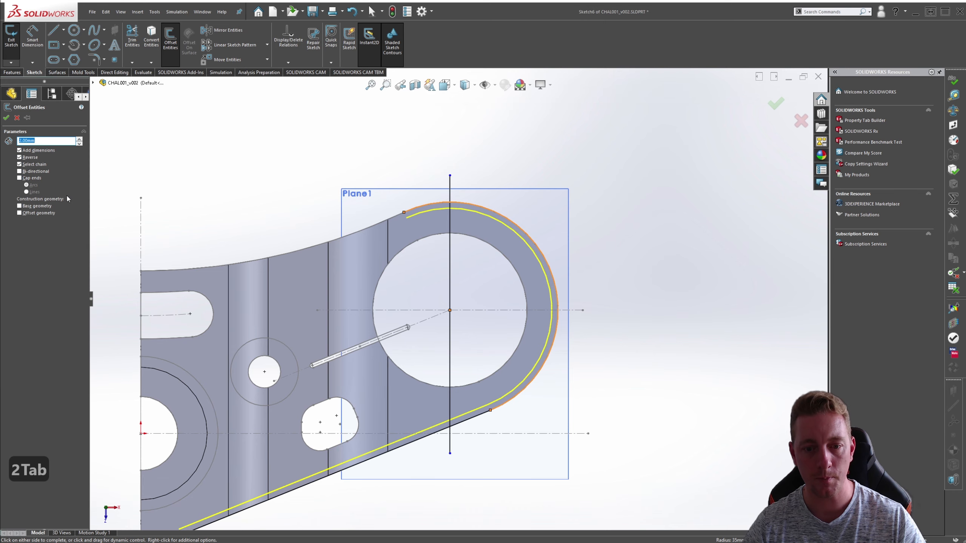
pyautogui.press('Escape')
pyautogui.press('Escape')
# Move the 2 mm offset dimension along the chain to beside the ring end's outer arc.
pyautogui.keyDown('ctrl'); pyautogui.moveTo(330, 459); pyautogui.dragTo(339, 401, button='middle'); pyautogui.keyUp('ctrl')
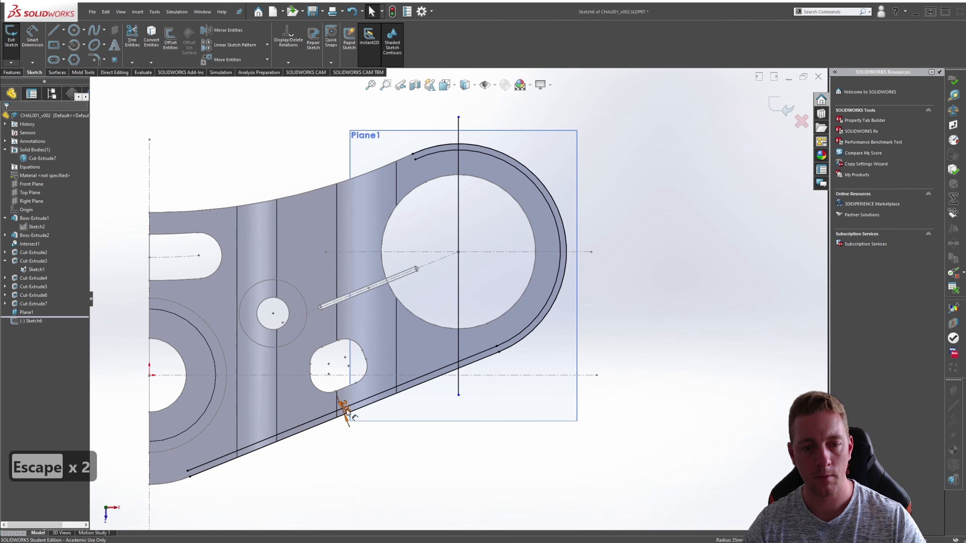
pyautogui.moveTo(347, 413); pyautogui.dragTo(563, 330)
pyautogui.click(492, 412)
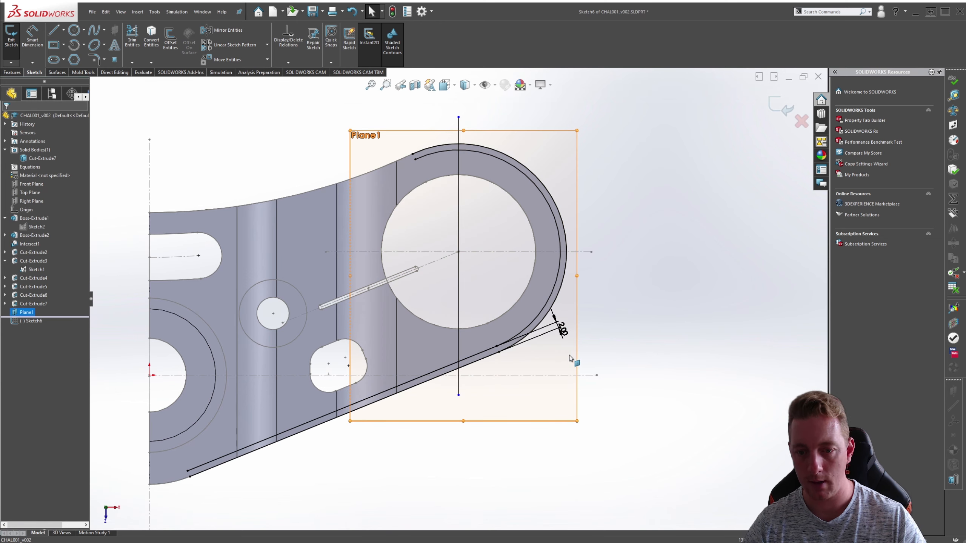
pyautogui.rightClick(522, 424)
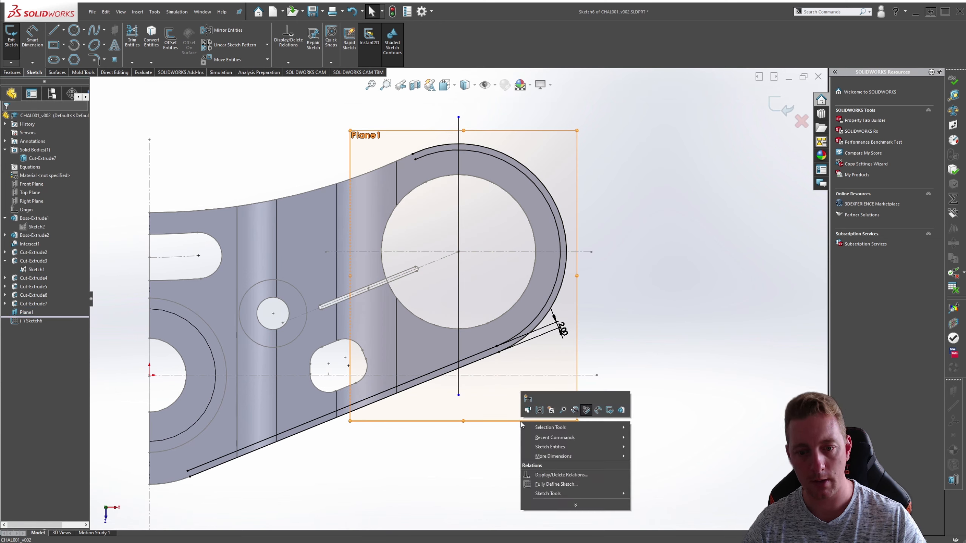
pyautogui.click(579, 409)
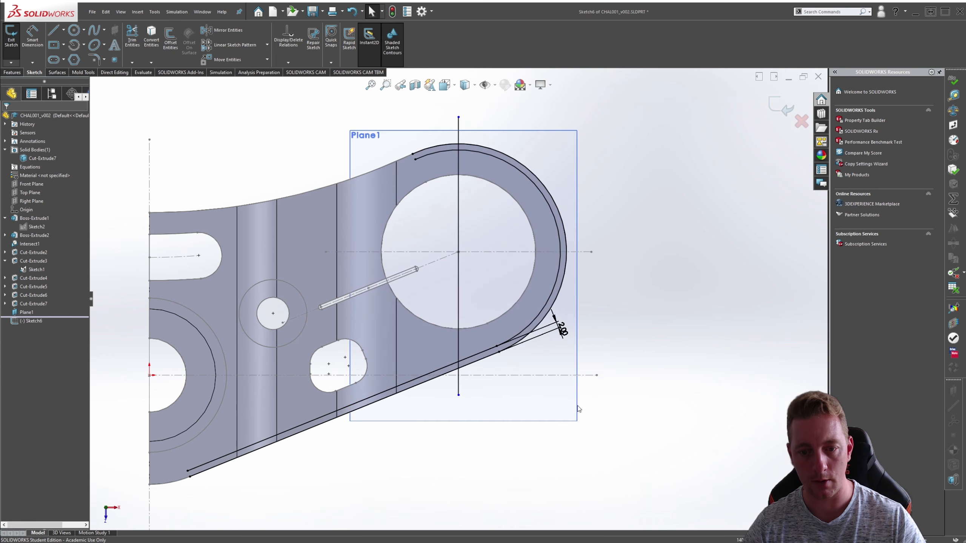
# Trim the vertical line and offset chains to leave a closed thin band around the ring's outer end.
pyautogui.press('s')
pyautogui.click(460, 504)
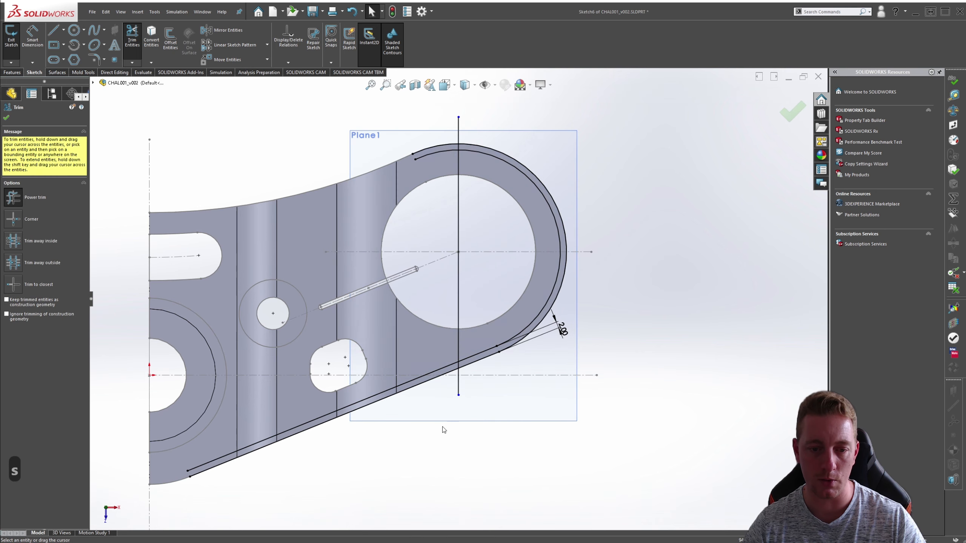
pyautogui.moveTo(432, 411)
pyautogui.mouseDown()
pyautogui.moveTo(428, 378)
pyautogui.moveTo(439, 422)
pyautogui.mouseUp()
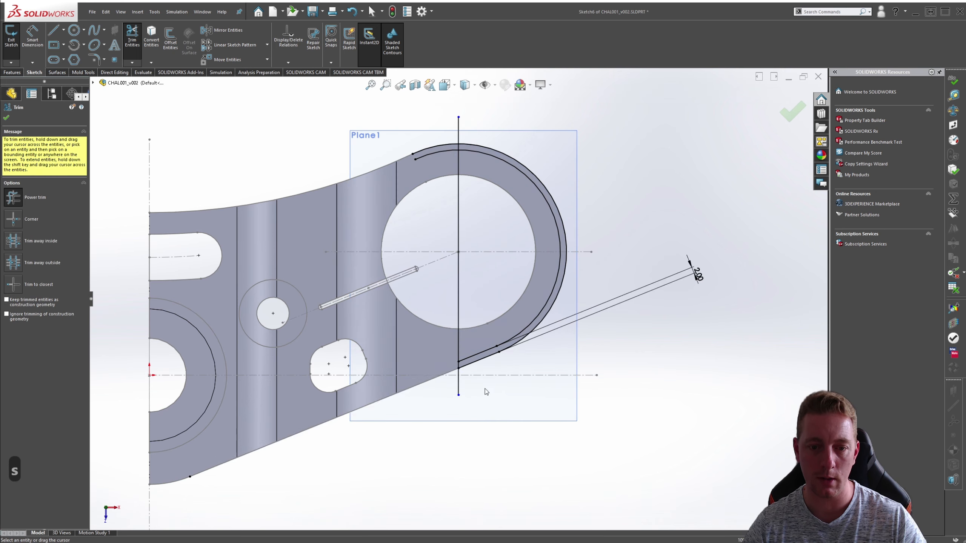
pyautogui.moveTo(485, 389); pyautogui.dragTo(451, 382)
pyautogui.moveTo(466, 345); pyautogui.dragTo(448, 327)
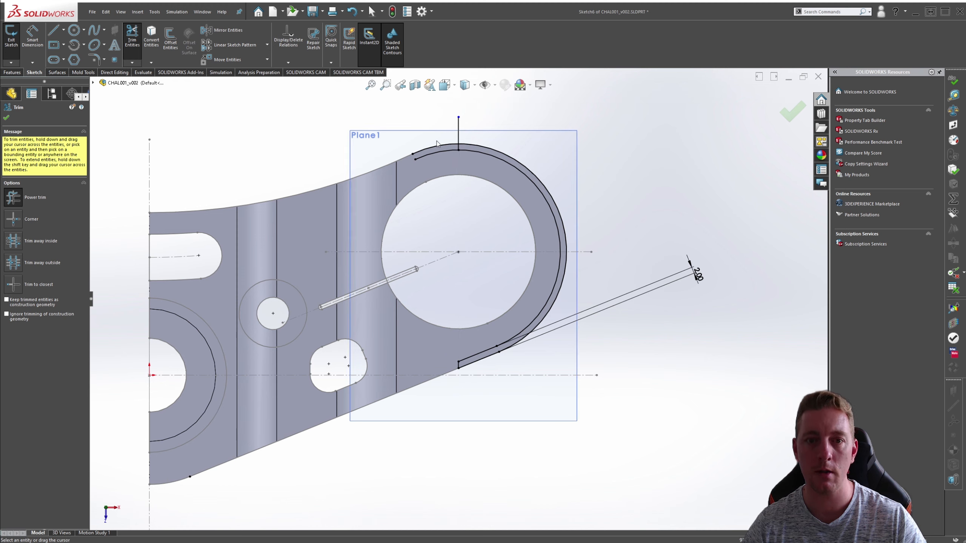
pyautogui.moveTo(435, 147)
pyautogui.mouseDown()
pyautogui.moveTo(464, 147)
pyautogui.moveTo(435, 133)
pyautogui.mouseUp()
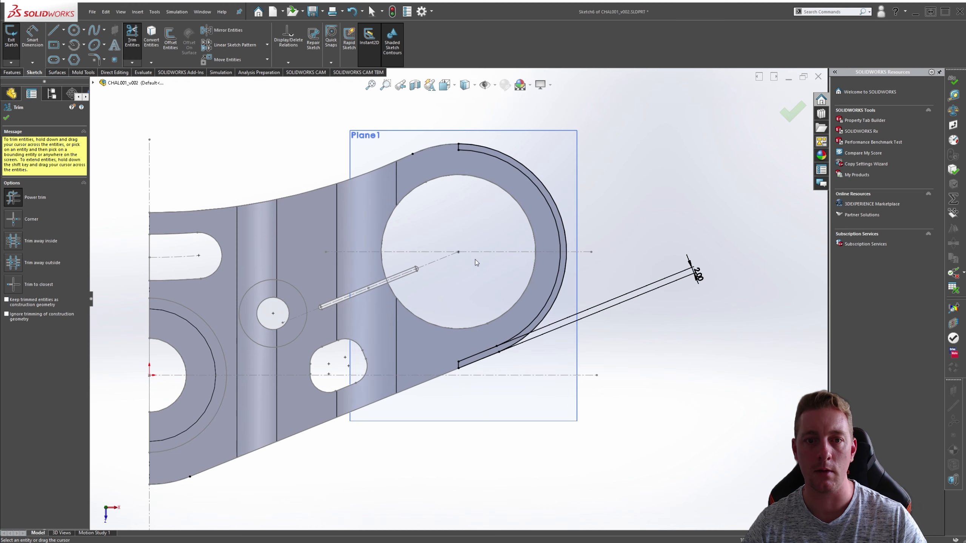
# Reposition the 2 mm offset dimension just outside the slanted edge and exit the sketch.
pyautogui.press('Escape')
pyautogui.press('Escape')
pyautogui.press('Escape')
pyautogui.click(440, 396)
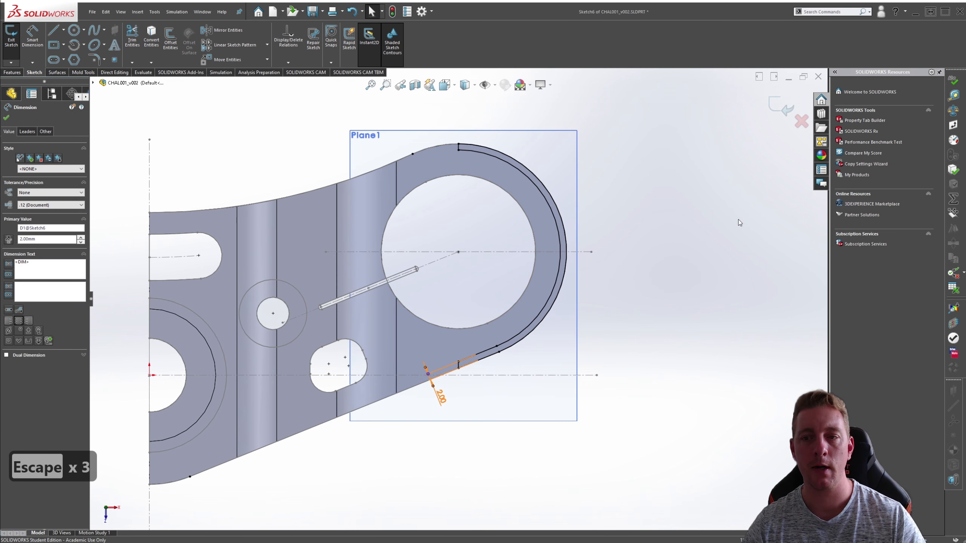
pyautogui.click(779, 114)
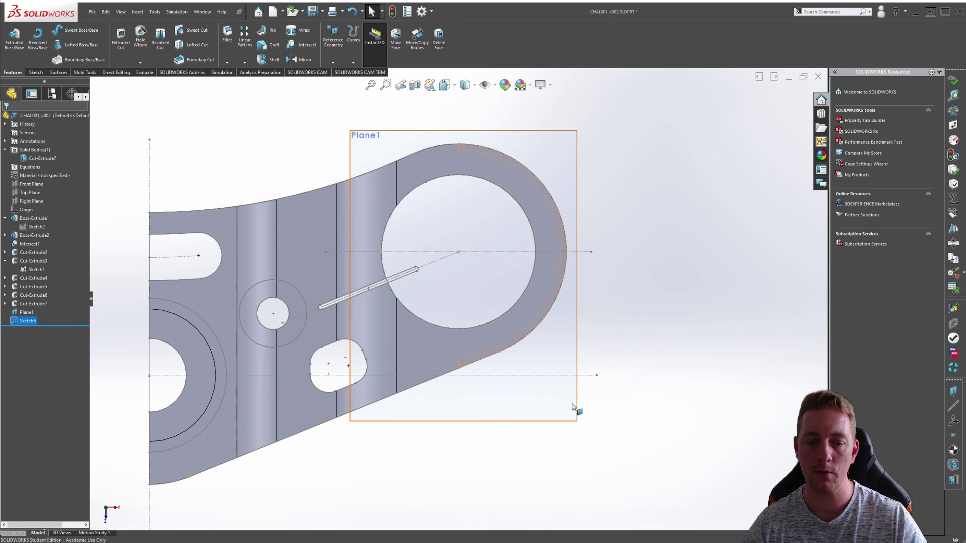
# Switch to the isometric view and hide the mid plane.
pyautogui.hotkey('ctrl', '7')
pyautogui.click(549, 400)
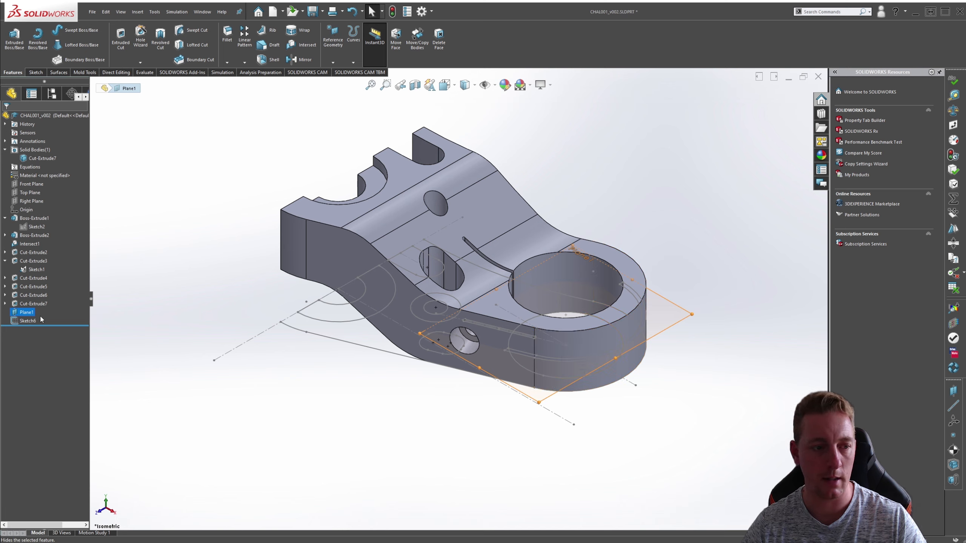
pyautogui.click(19, 312)
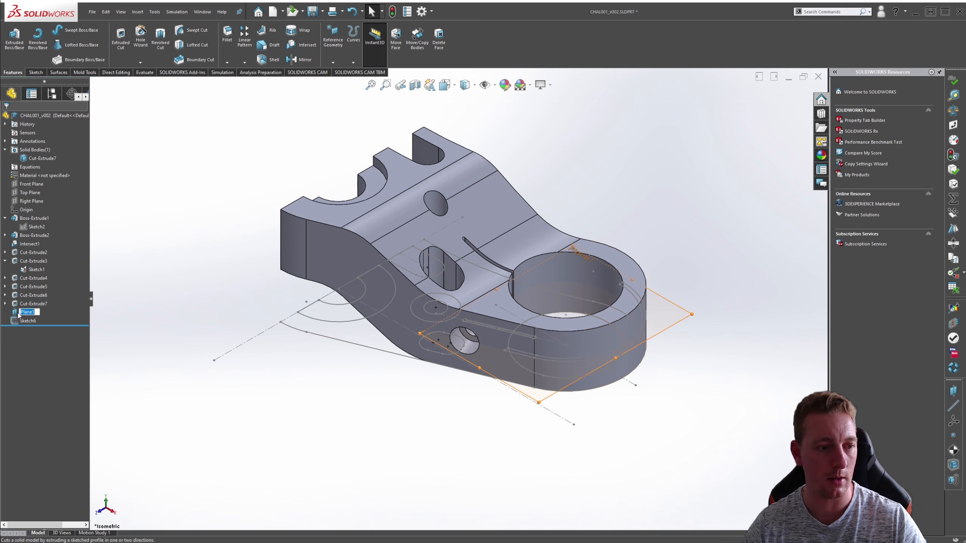
pyautogui.press('Escape')
pyautogui.press('Escape')
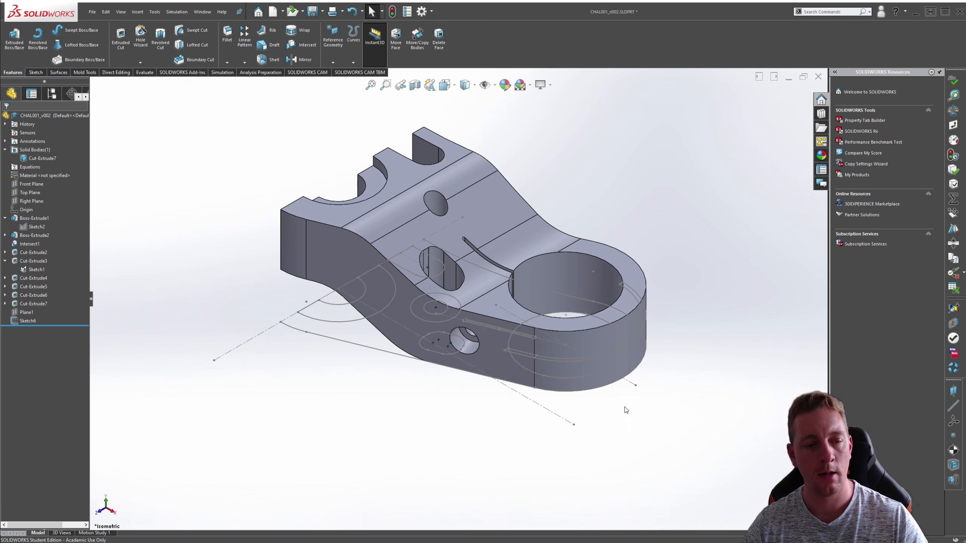
# Cut the thin band sketch around the ring end as a Mid Plane extruded cut 17 mm deep, after consulting the reference drawing.
pyautogui.press('s')
pyautogui.click(635, 432)
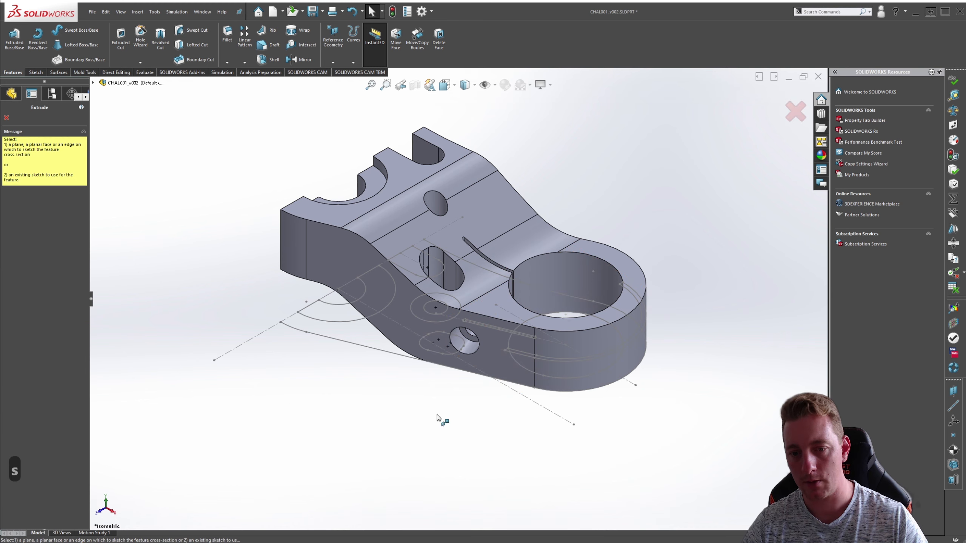
pyautogui.click(93, 82)
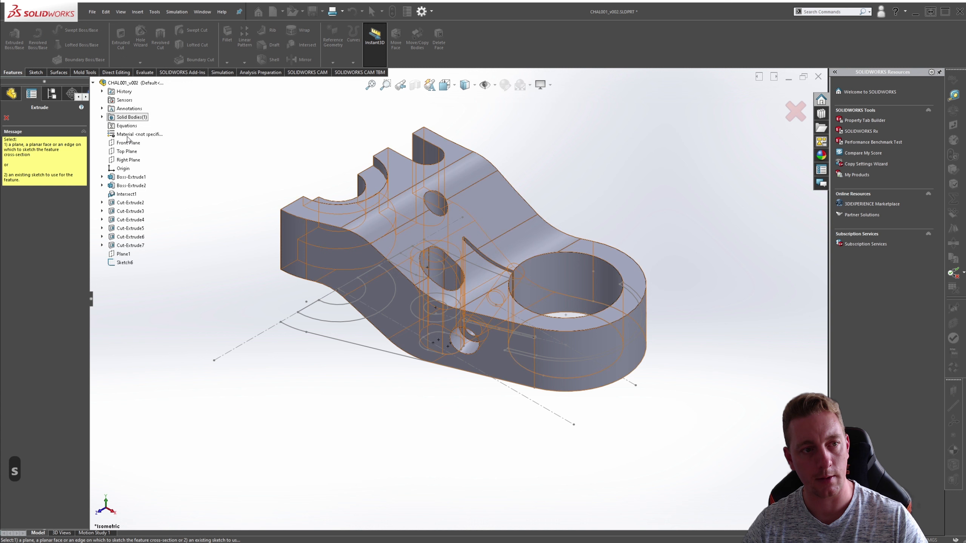
pyautogui.click(125, 262)
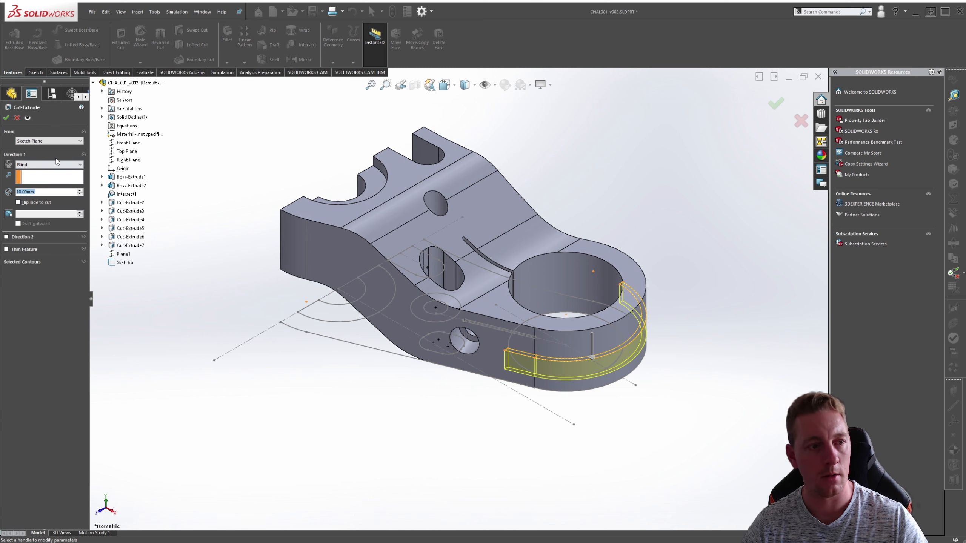
pyautogui.click(34, 165)
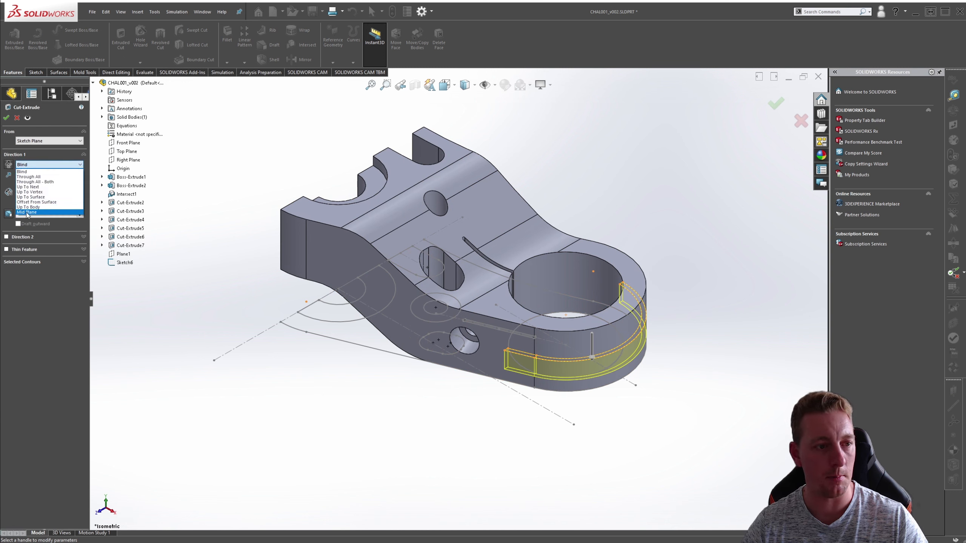
pyautogui.click(27, 212)
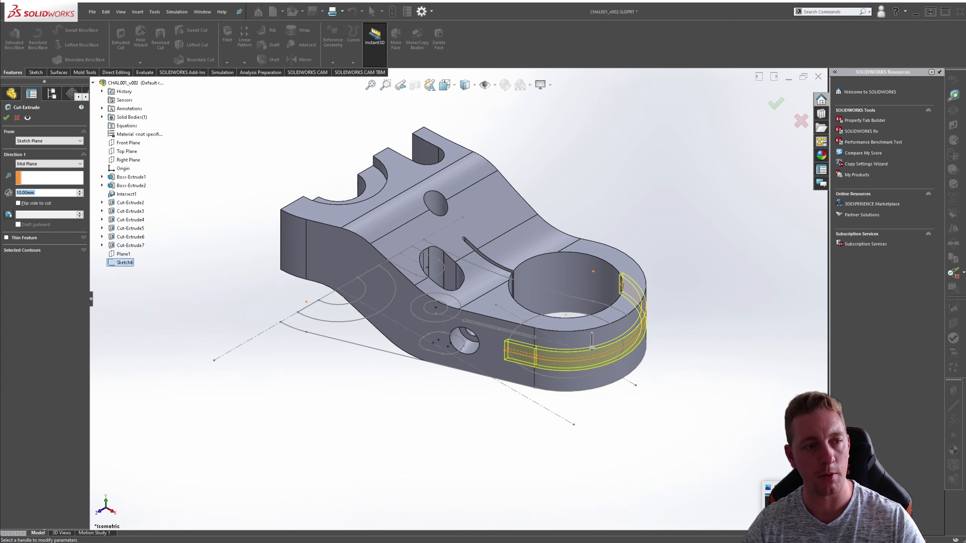
pyautogui.hotkey('alt', 'Tab')
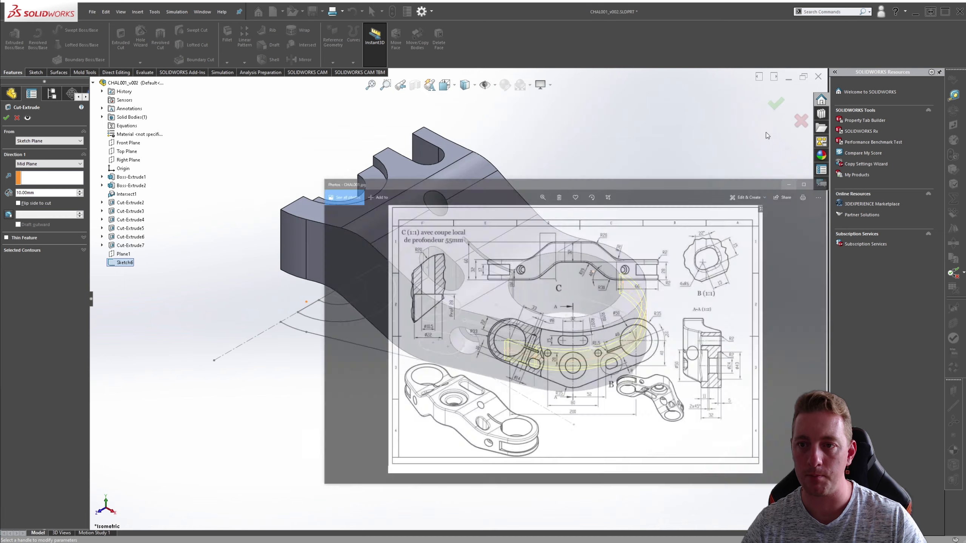
pyautogui.click(763, 93)
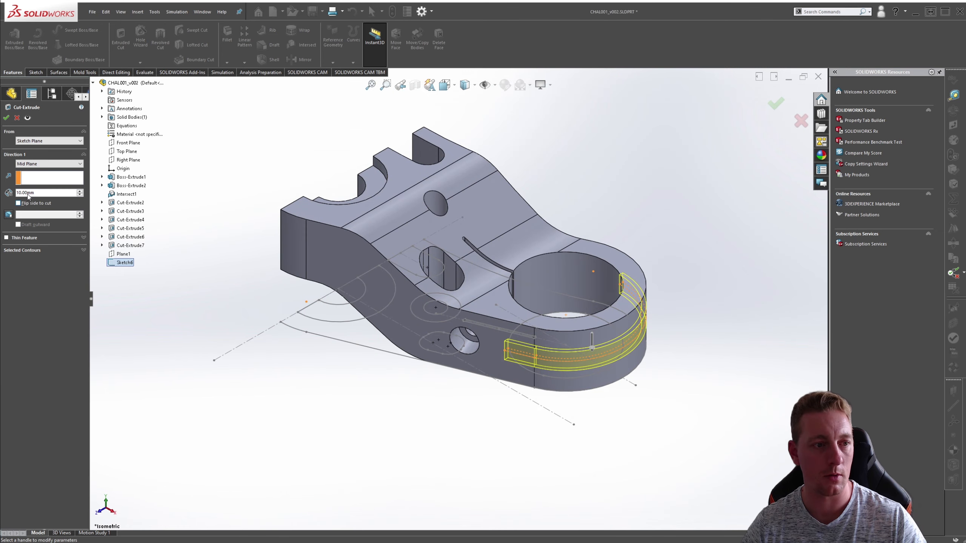
pyautogui.click(28, 193)
pyautogui.write('17')
pyautogui.press('Tab')
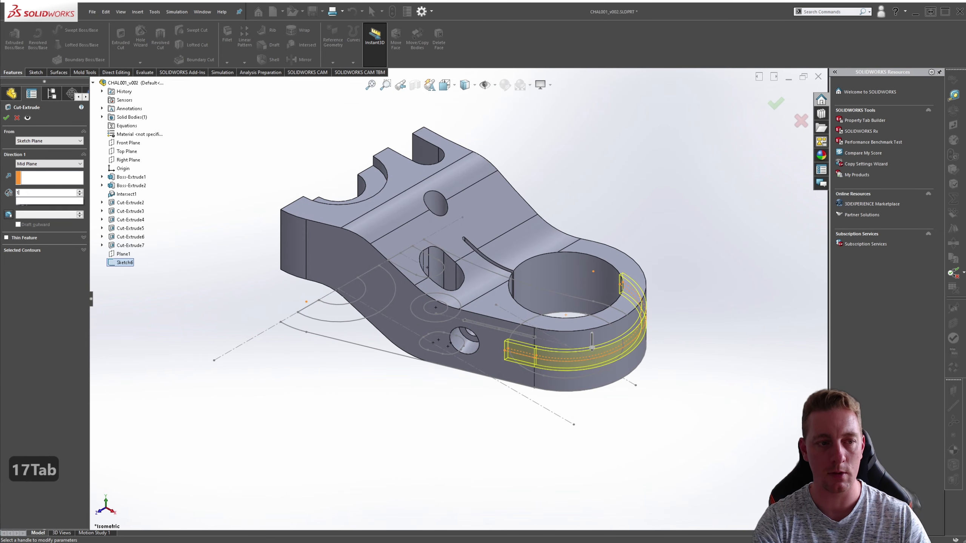
pyautogui.rightClick(627, 447)
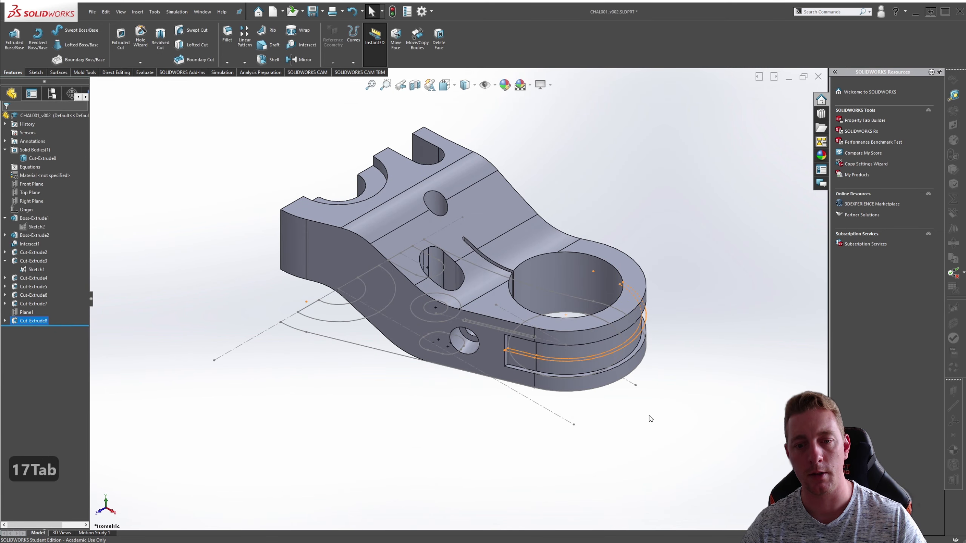
pyautogui.click(650, 376)
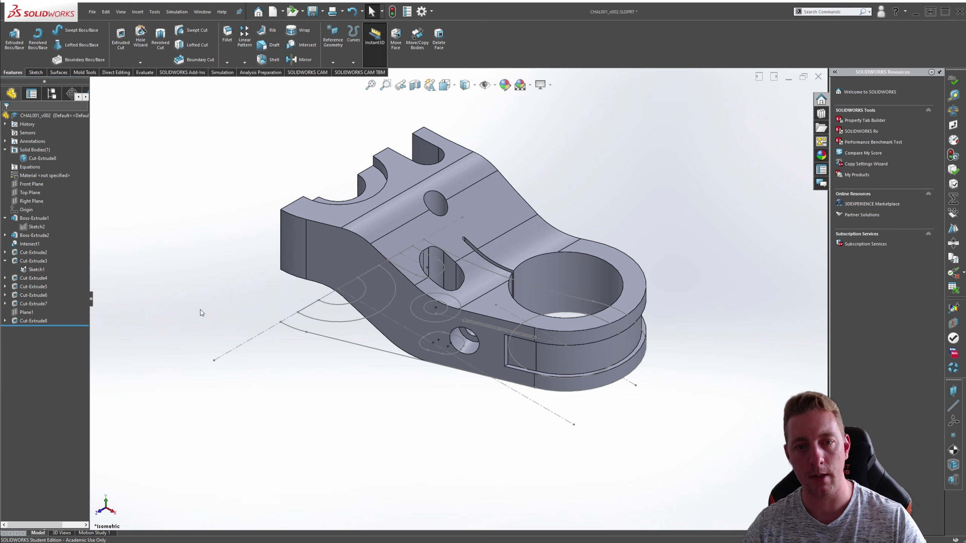
# Hide the layout sketch still displayed over the bracket half and save the part.
pyautogui.click(290, 329)
pyautogui.click(329, 291)
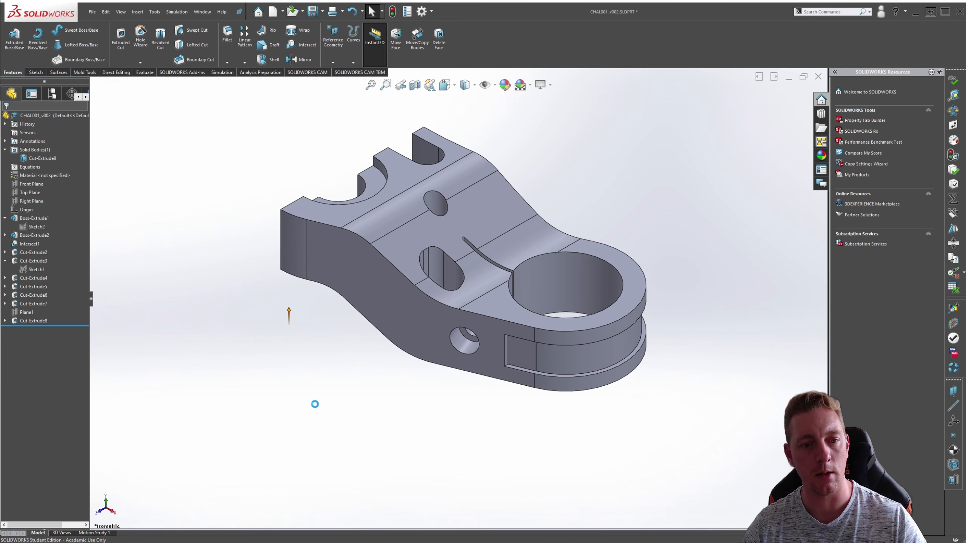
pyautogui.hotkey('ctrl', 's')
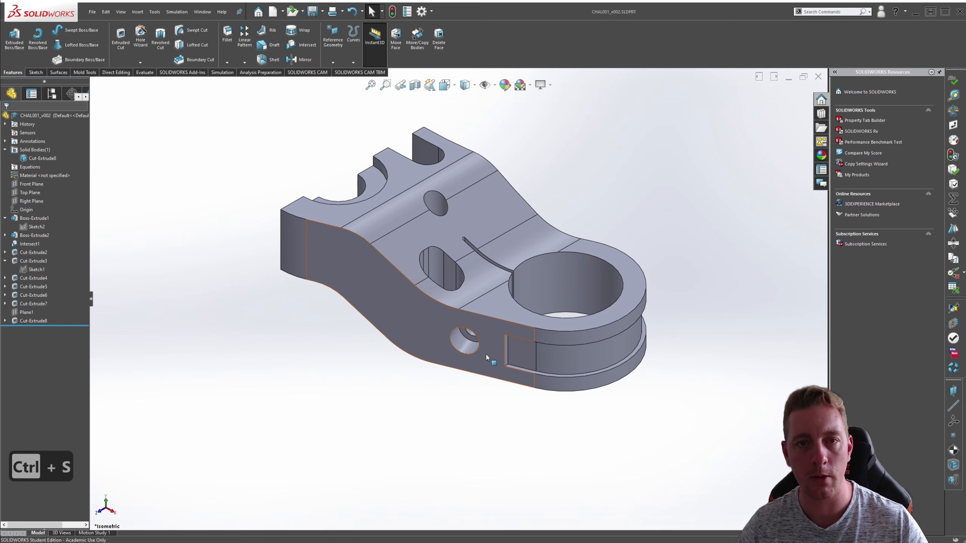
# Mirror the bracket half's solid body about the Right Plane with Merge solids, return to the isometric view and save the part.
pyautogui.moveTo(694, 247); pyautogui.dragTo(693, 194, button='middle')
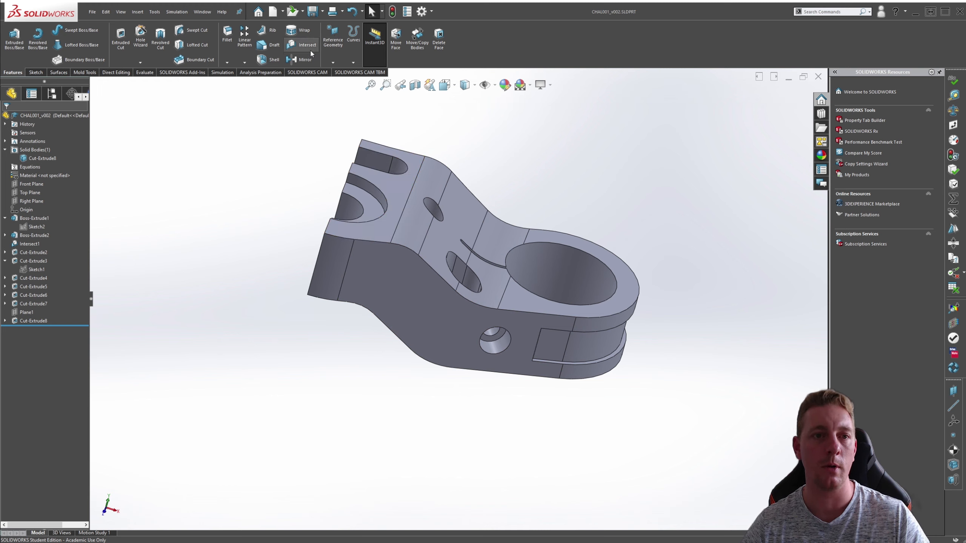
pyautogui.click(302, 60)
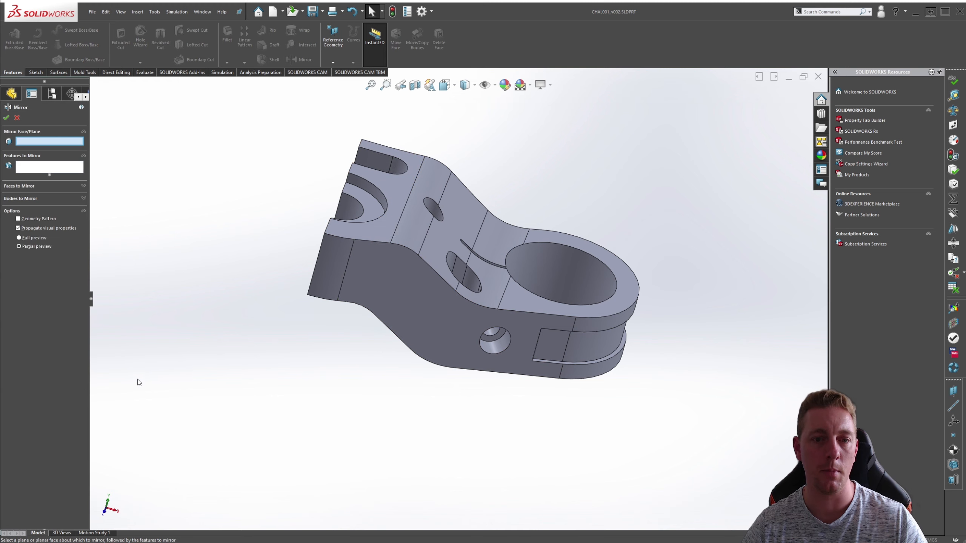
pyautogui.click(20, 198)
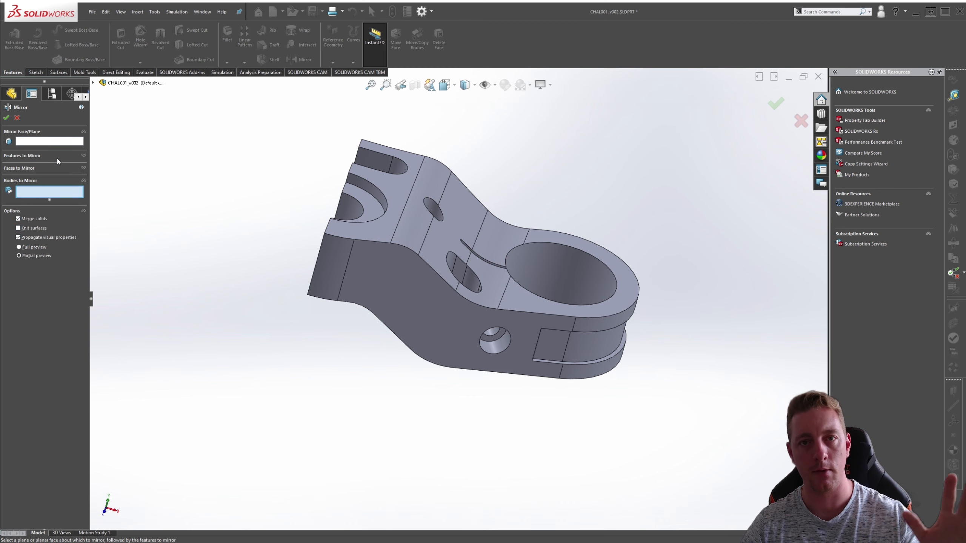
pyautogui.click(404, 301)
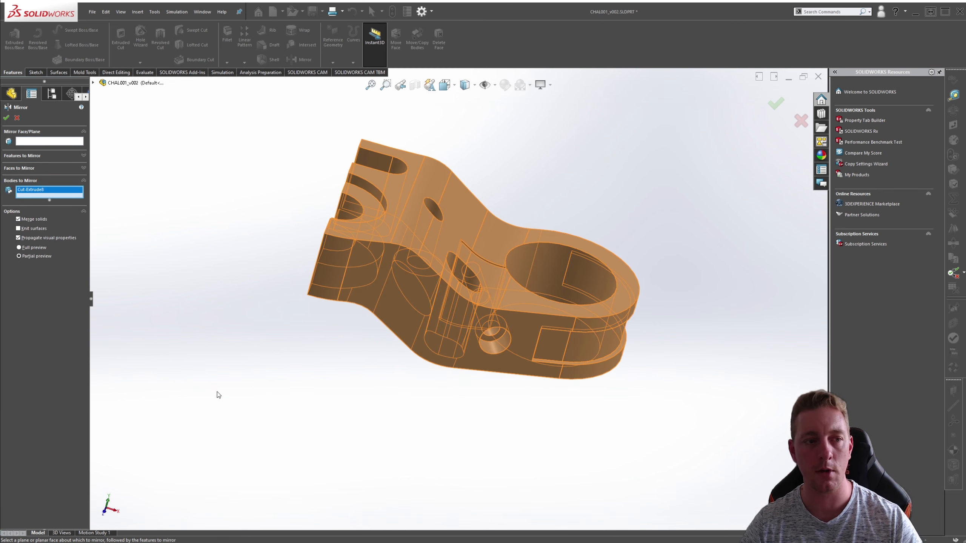
pyautogui.click(37, 144)
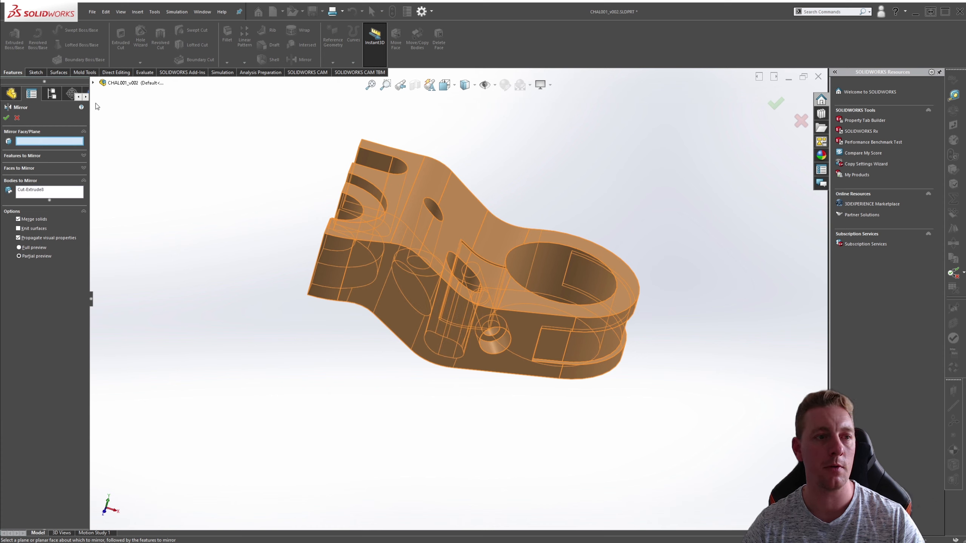
pyautogui.click(93, 83)
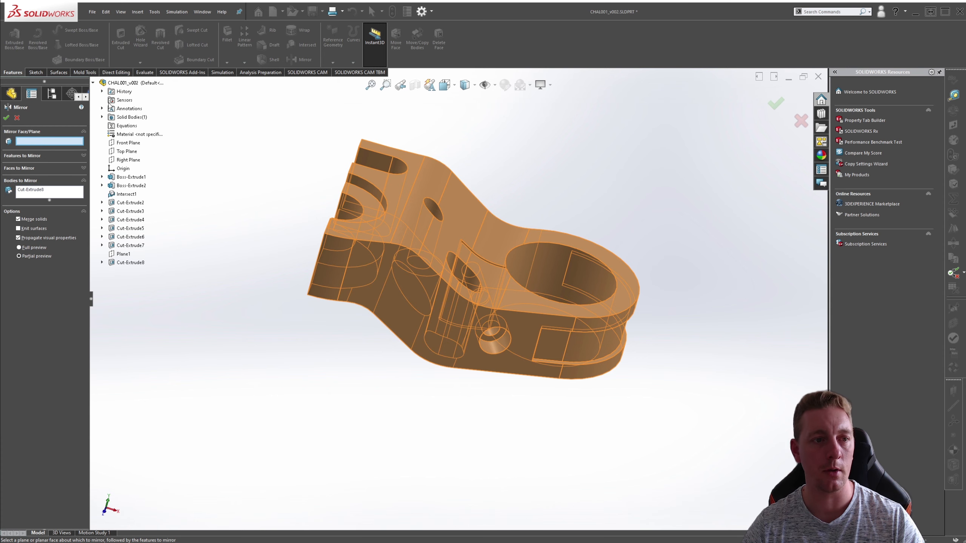
pyautogui.click(126, 161)
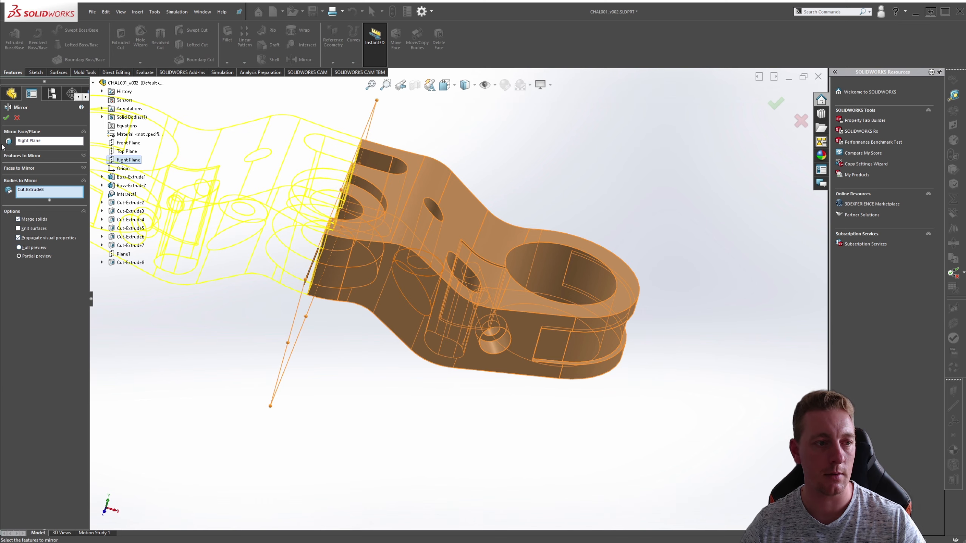
pyautogui.click(6, 118)
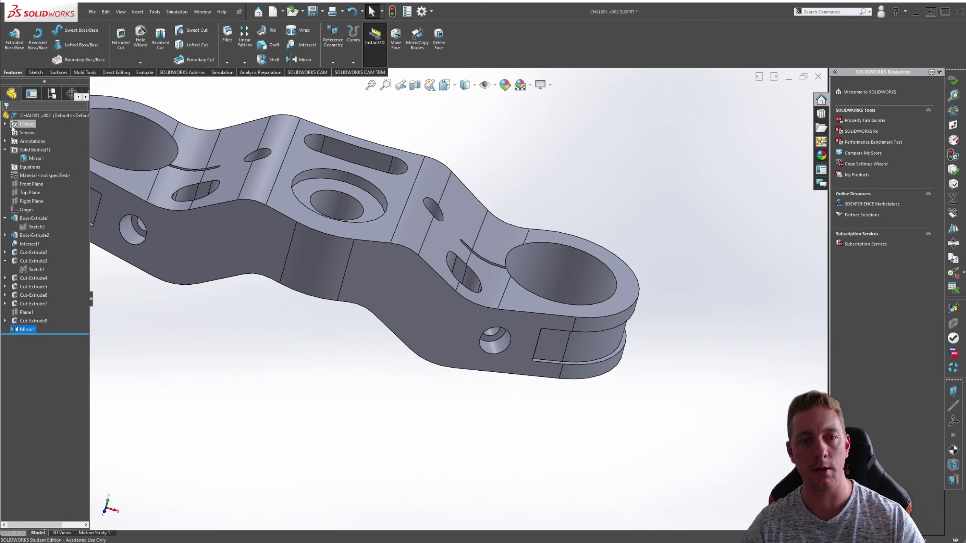
pyautogui.hotkey('ctrl', '7')
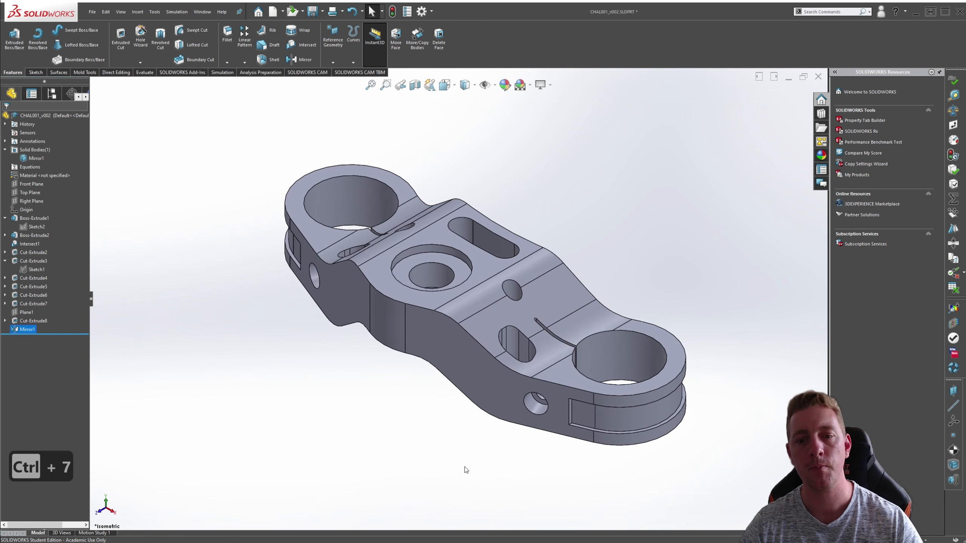
pyautogui.hotkey('ctrl', 's')
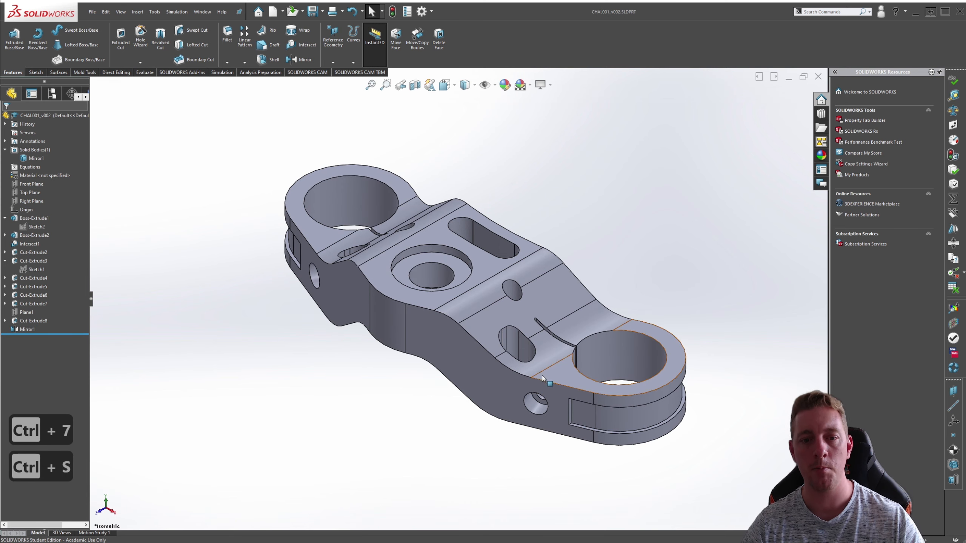
# Check the reference drawing, start a symmetric 2 mm fillet and include the bracket's upper and lower outer perimeter edges.
pyautogui.hotkey('alt', 'Tab')
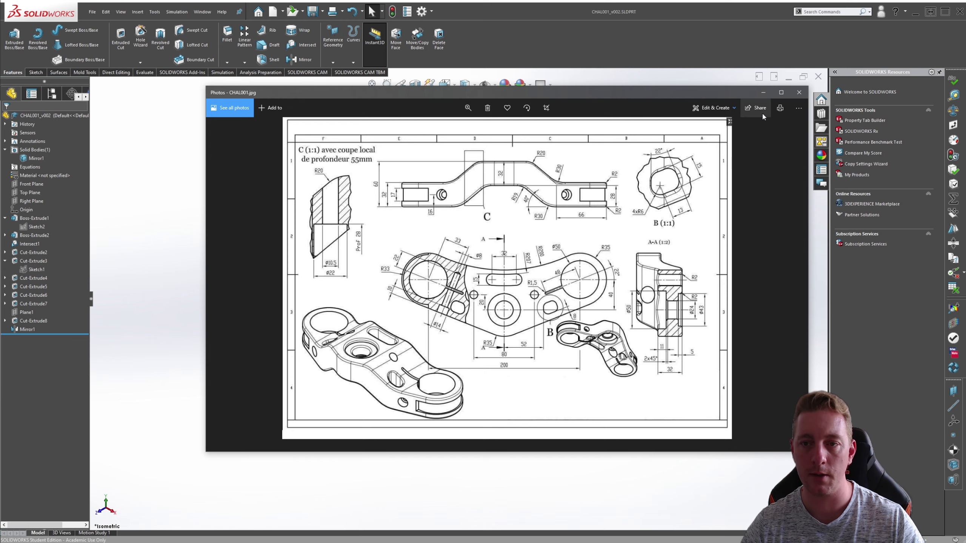
pyautogui.click(764, 93)
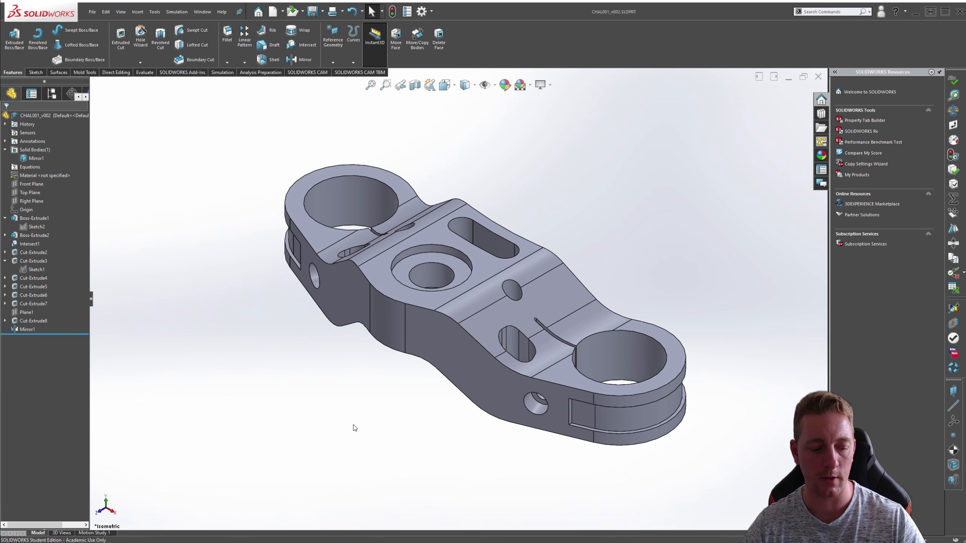
pyautogui.press('s')
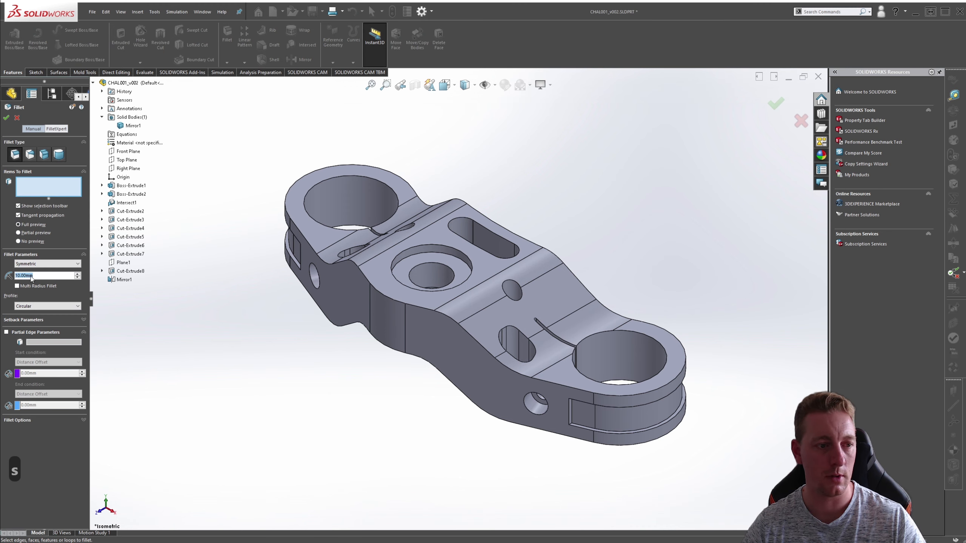
pyautogui.write('2')
pyautogui.press('Tab')
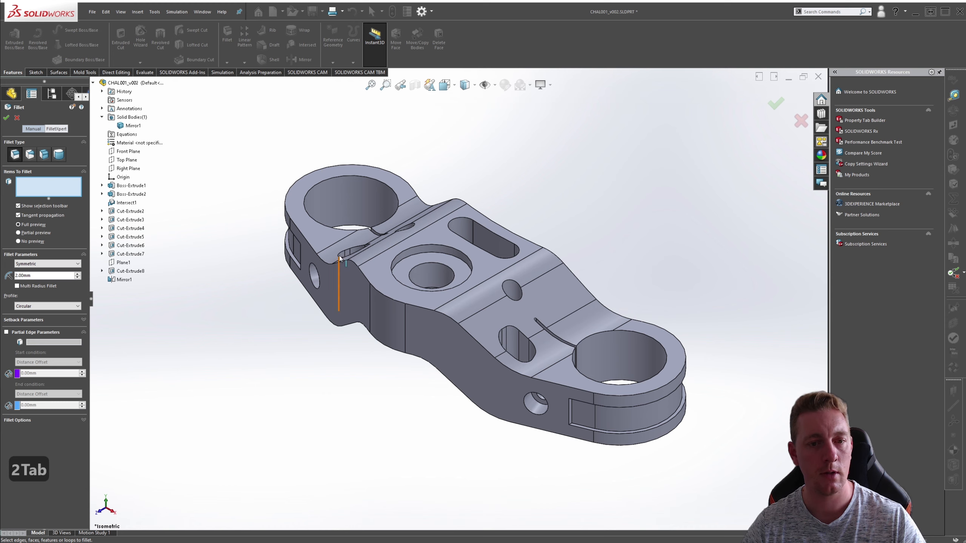
pyautogui.click(311, 244)
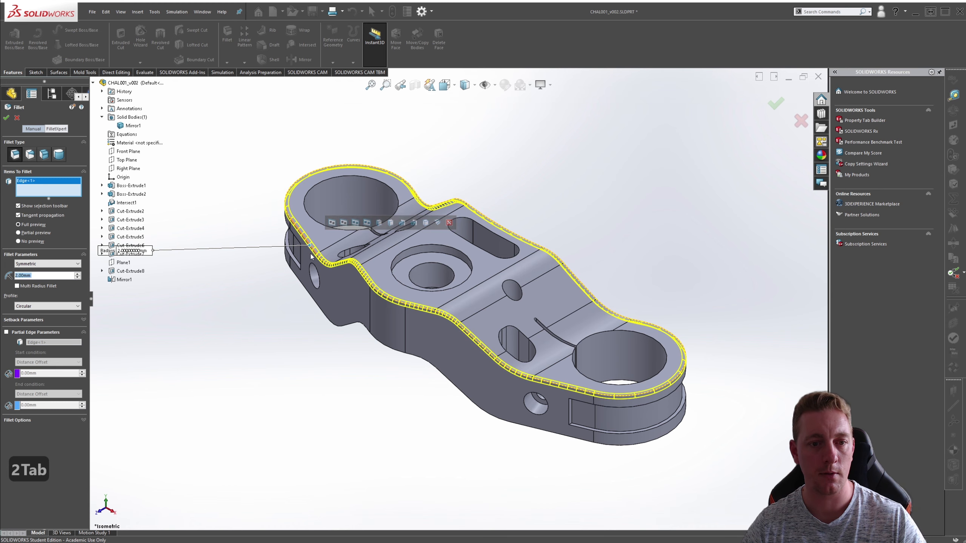
pyautogui.click(356, 380)
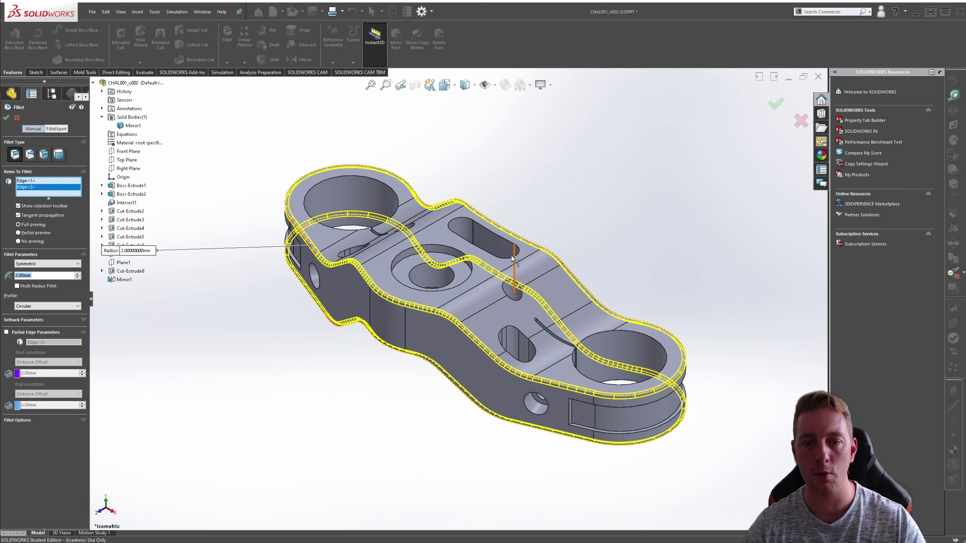
# Add the upper-side edges of the central slot, the central recess and both oblong holes to the 2 mm fillet.
pyautogui.click(501, 239)
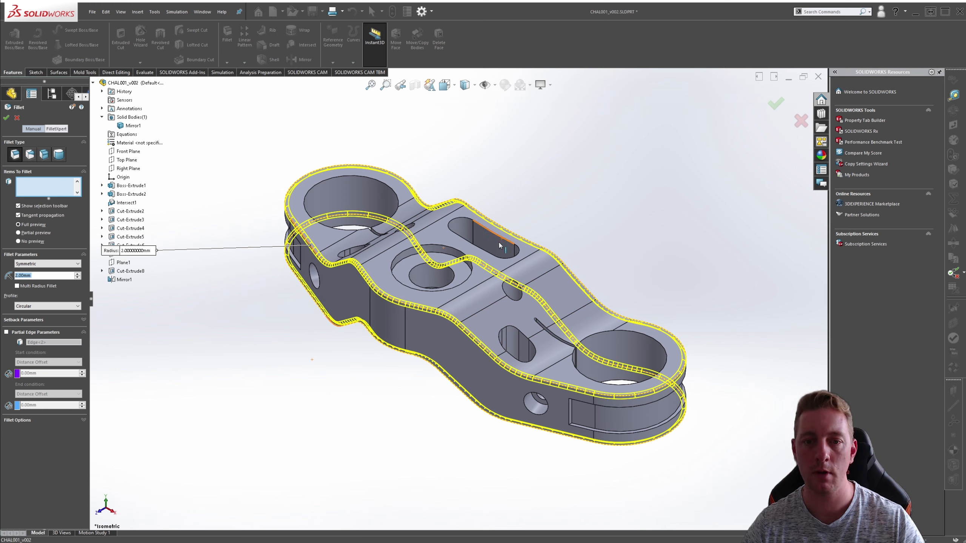
pyautogui.click(440, 245)
pyautogui.click(530, 343)
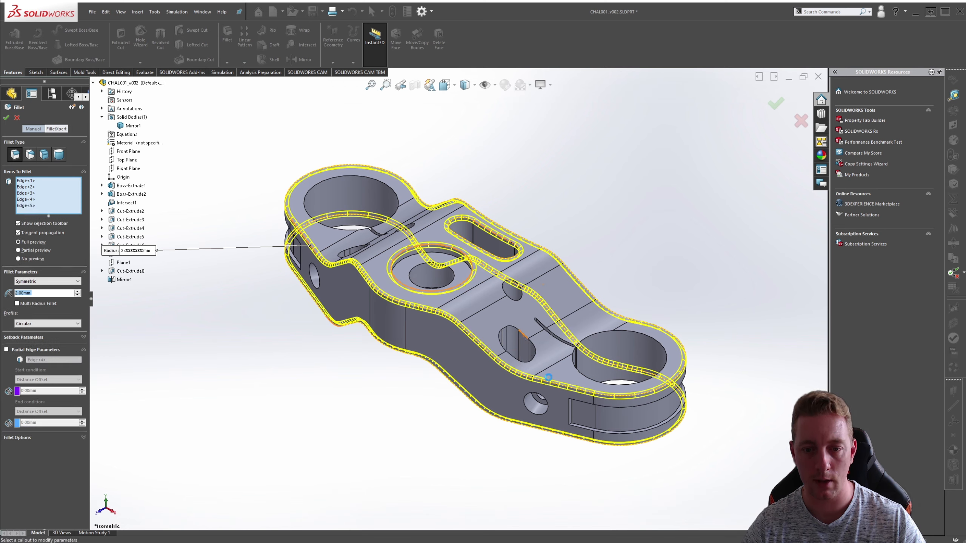
pyautogui.moveTo(338, 239); pyautogui.dragTo(364, 261, button='middle')
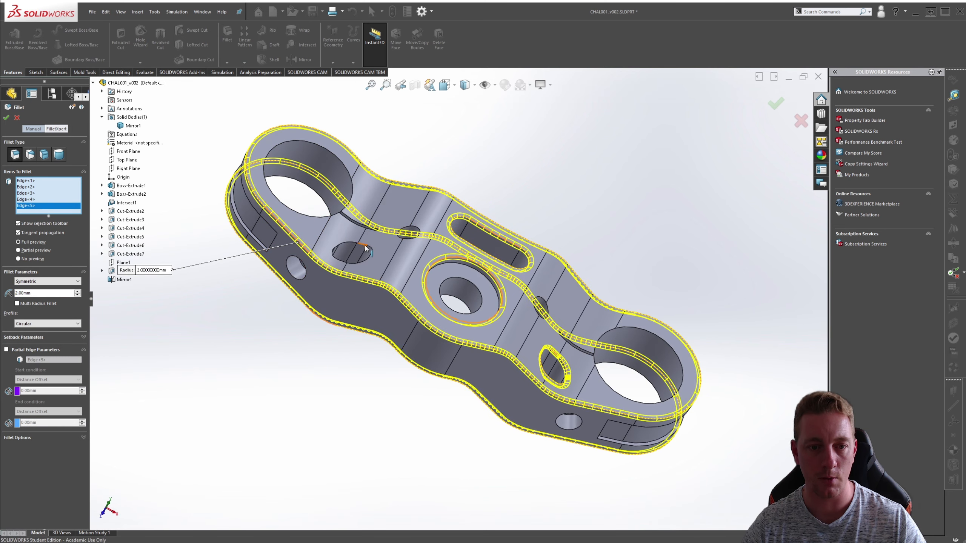
pyautogui.click(363, 245)
# Add the underside edges of the central slot, the central recess and both oblong holes to the 2 mm fillet.
pyautogui.moveTo(465, 324); pyautogui.dragTo(438, 319, button='middle')
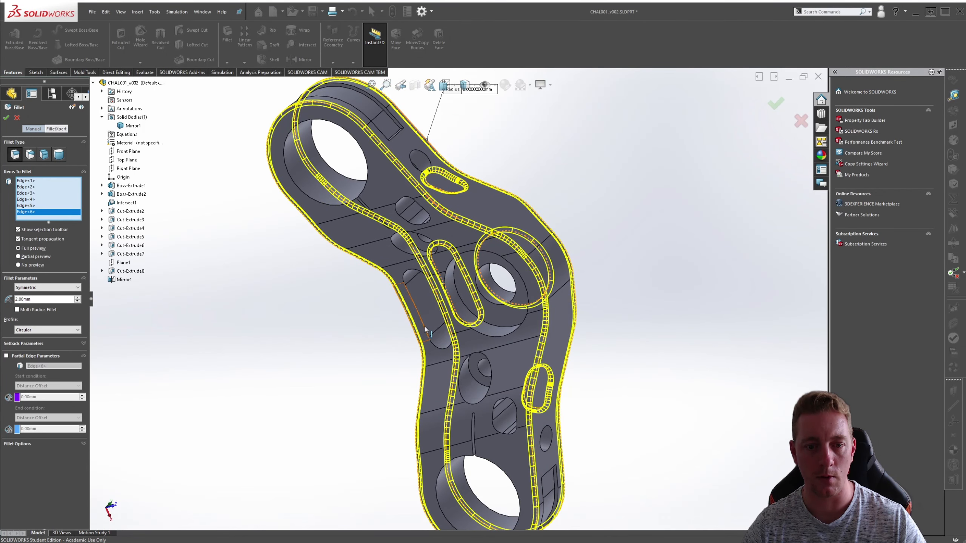
pyautogui.click(429, 335)
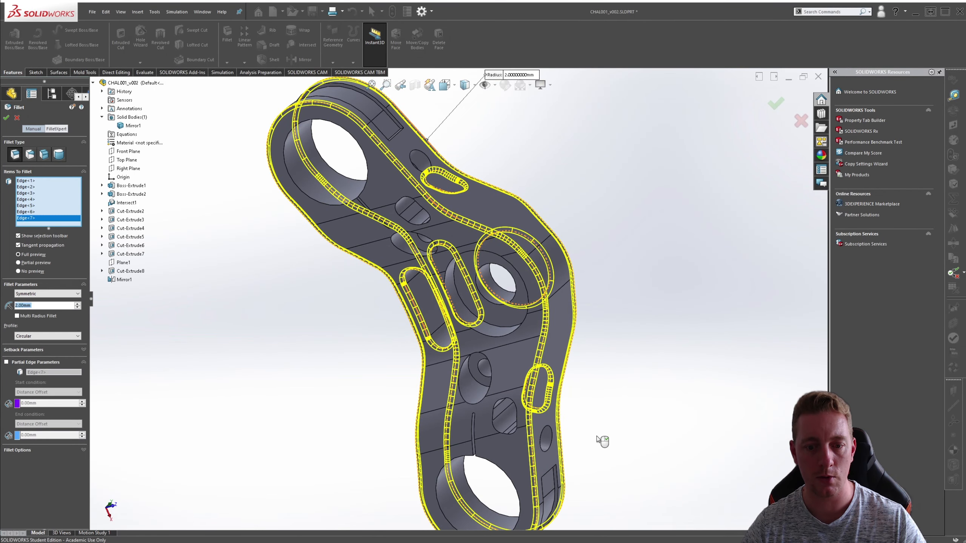
pyautogui.click(490, 340)
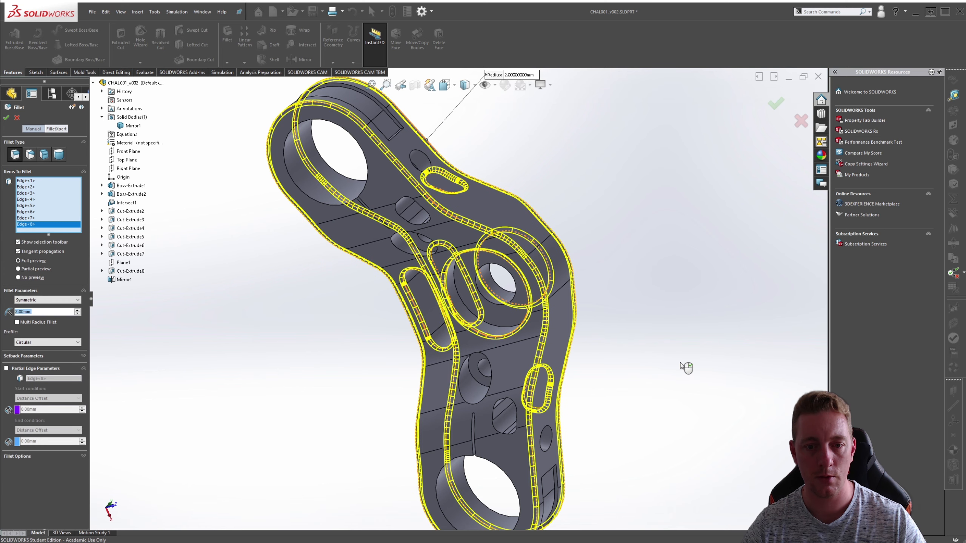
pyautogui.click(404, 218)
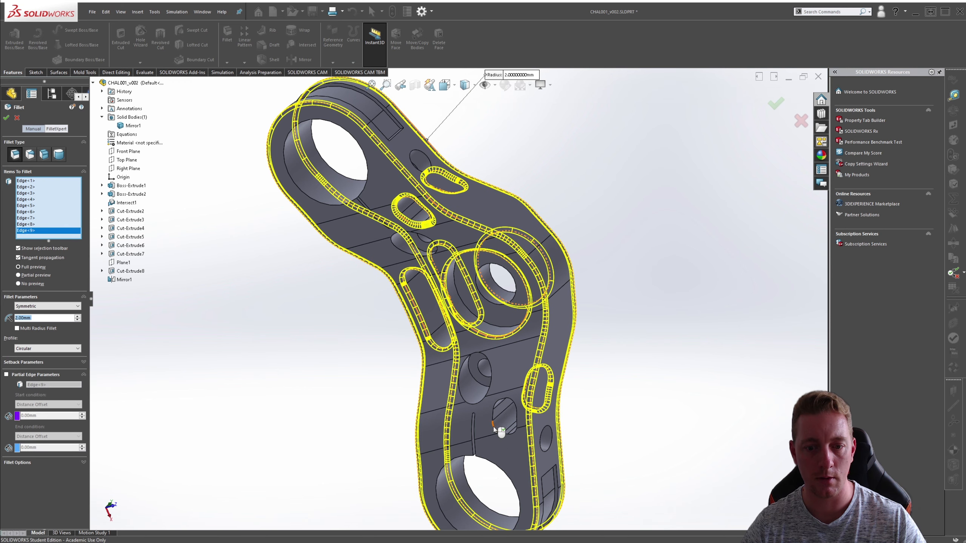
pyautogui.moveTo(688, 410); pyautogui.dragTo(735, 456, button='middle')
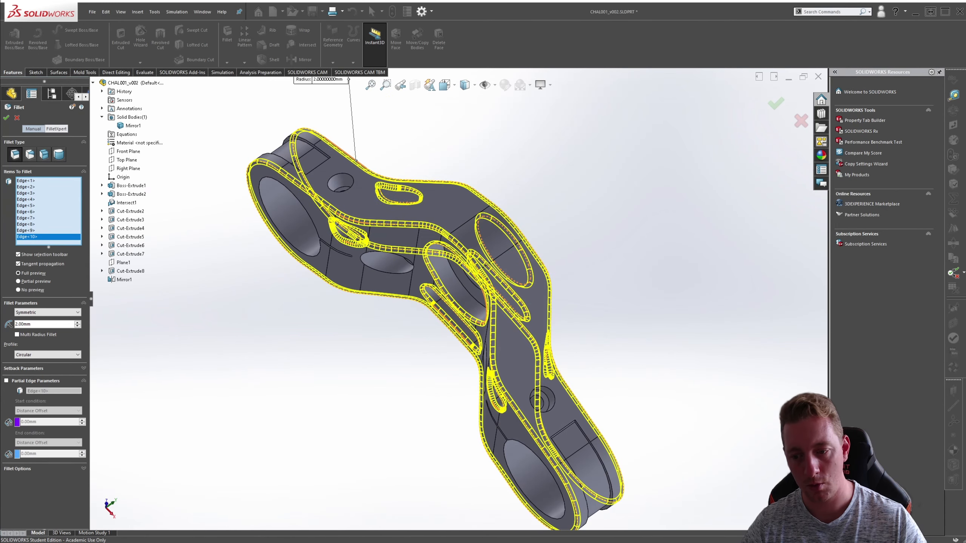
# Check the fillet edges against the reference drawing CHAL001.jpg and complete the 2 mm fillet.
pyautogui.hotkey('alt', 'Tab')
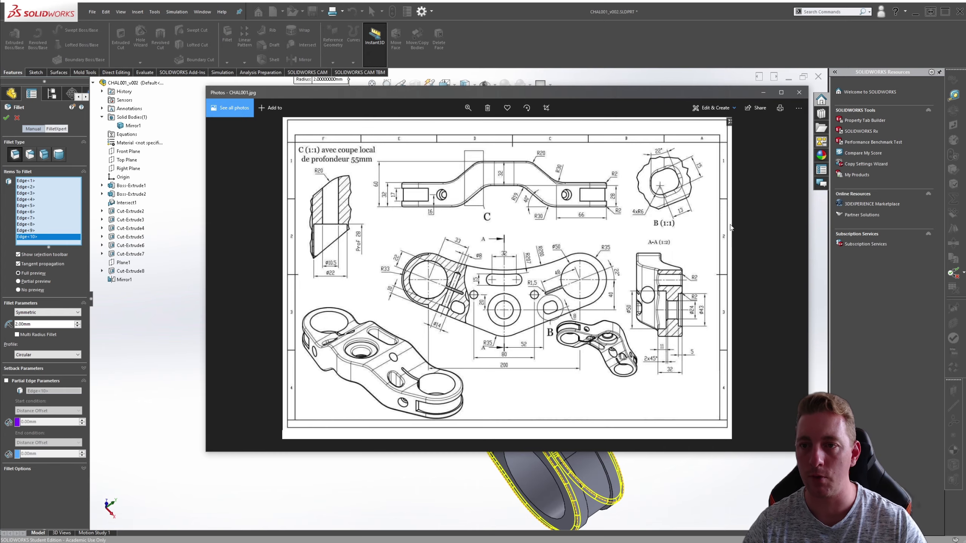
pyautogui.click(397, 471)
pyautogui.moveTo(622, 298); pyautogui.dragTo(786, 172, button='middle')
pyautogui.click(776, 104)
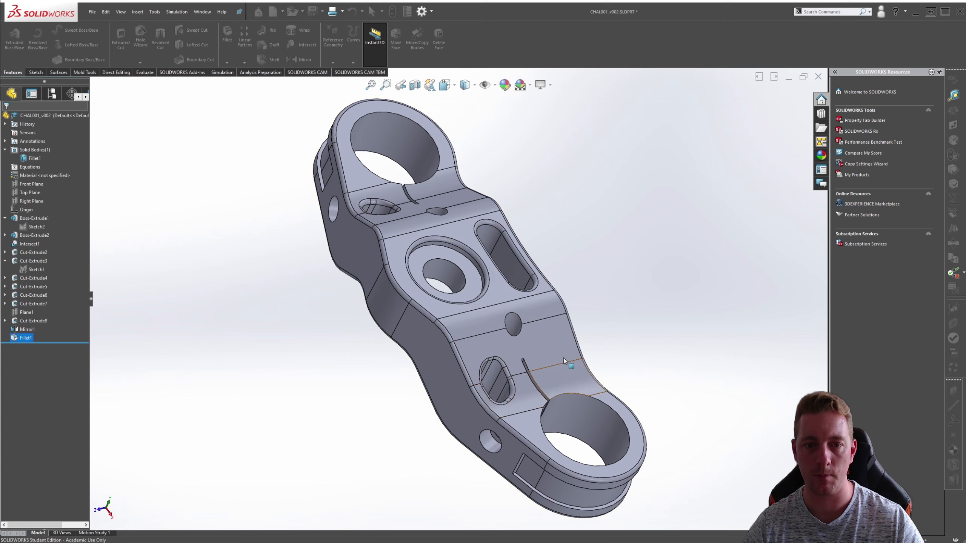
# Chamfer the upper and lower rims of the central through hole 2 mm at 45°, return to the isometric view and save the part.
pyautogui.press('s')
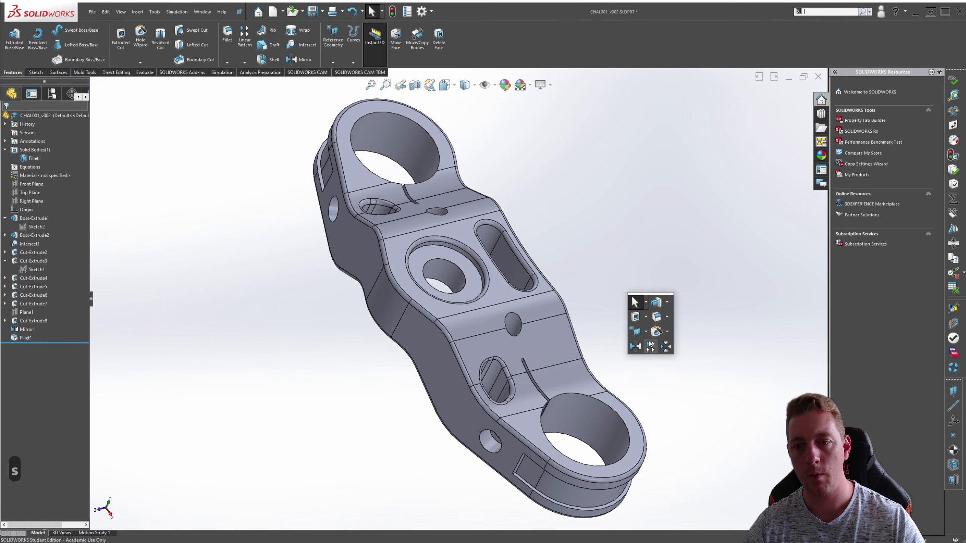
pyautogui.click(667, 317)
pyautogui.click(672, 340)
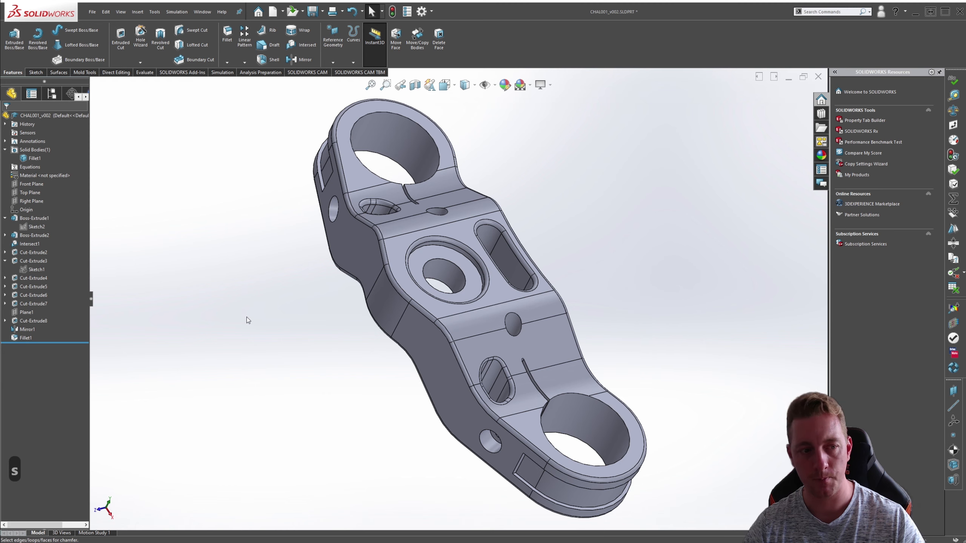
pyautogui.write('2')
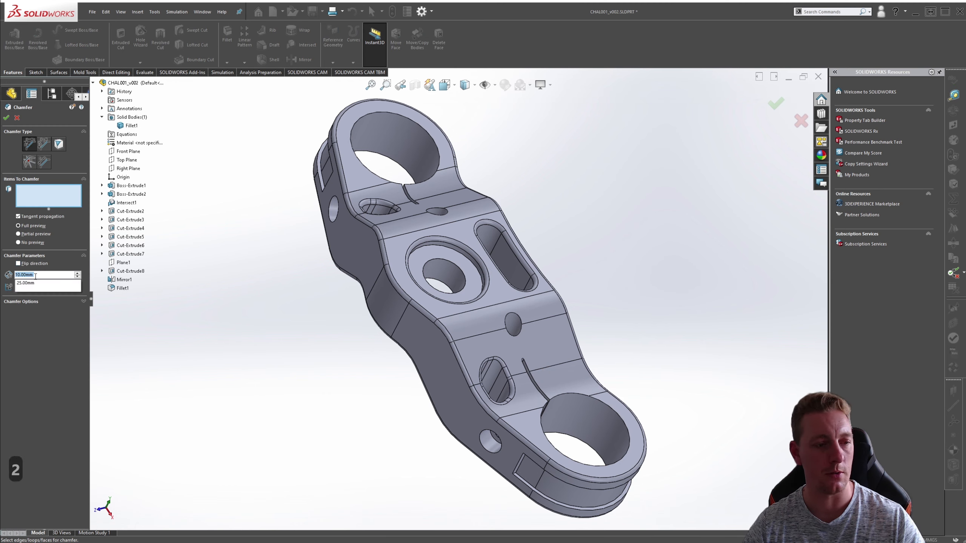
pyautogui.press('Tab')
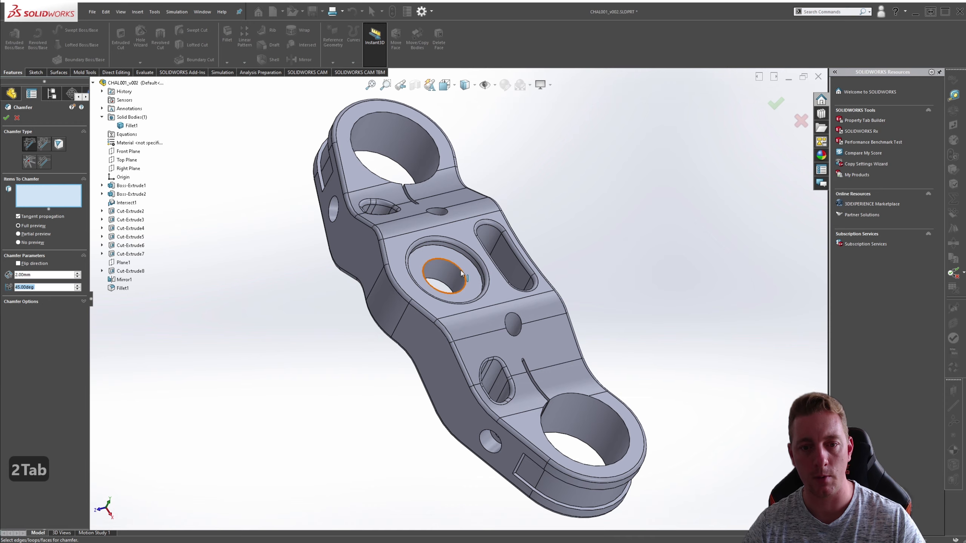
pyautogui.click(442, 296)
pyautogui.moveTo(410, 344); pyautogui.dragTo(479, 252, button='middle')
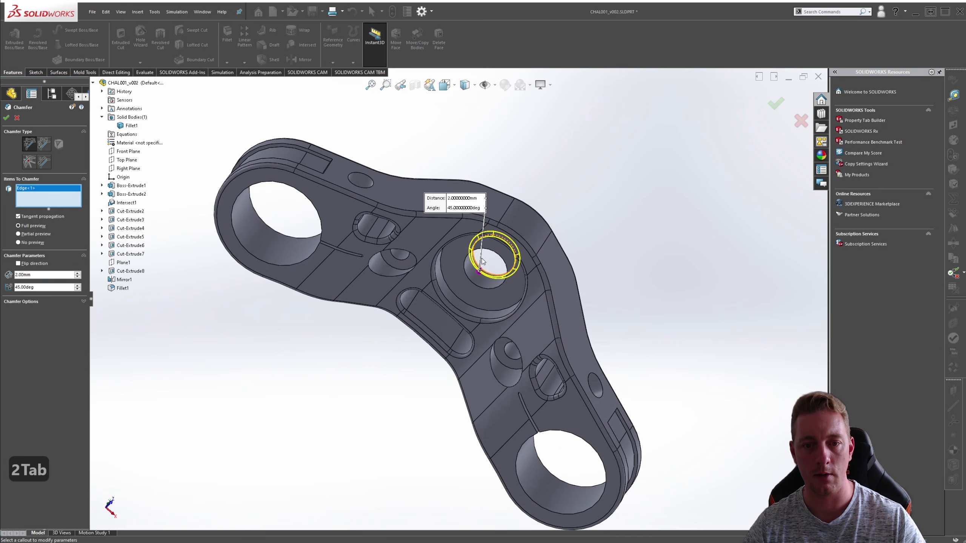
pyautogui.click(471, 284)
pyautogui.click(7, 117)
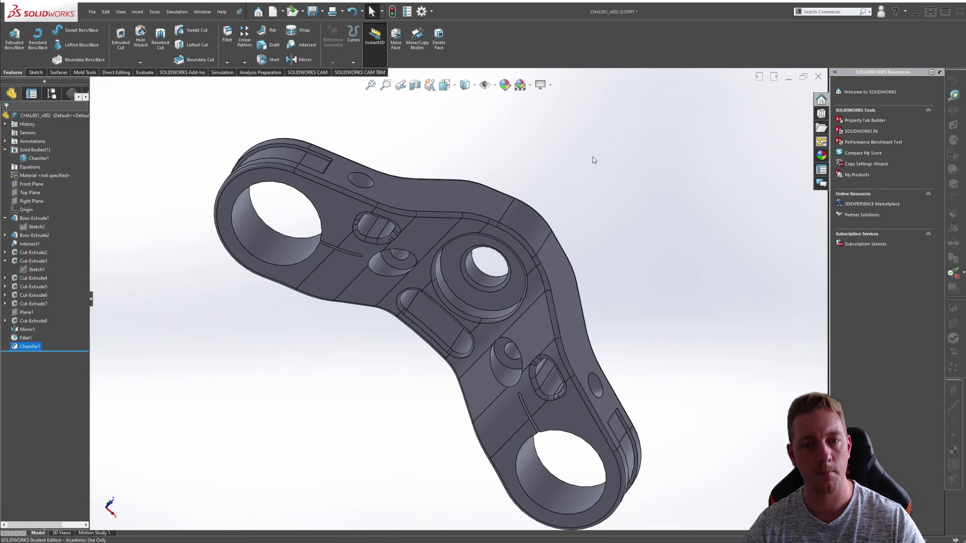
pyautogui.moveTo(593, 159); pyautogui.dragTo(475, 163, button='middle')
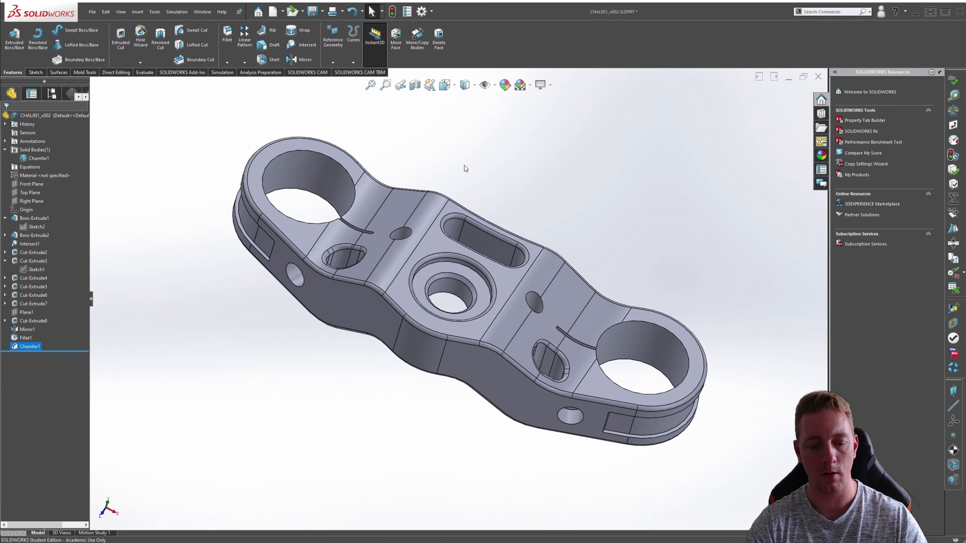
pyautogui.hotkey('ctrl', '7')
pyautogui.hotkey('ctrl', 's')
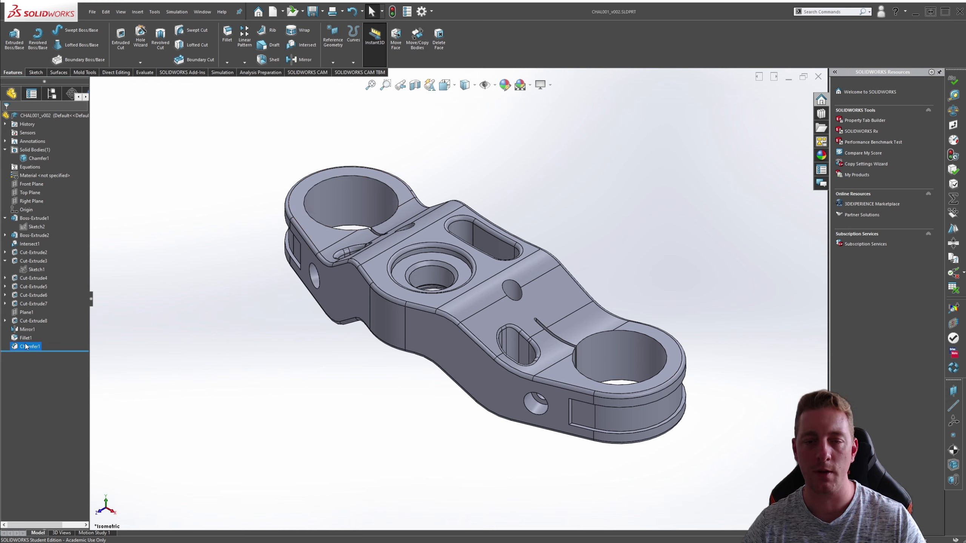
# Give the 2 mm fillet feature a red appearance, RGB 255, 0, 0.
pyautogui.click(14, 339)
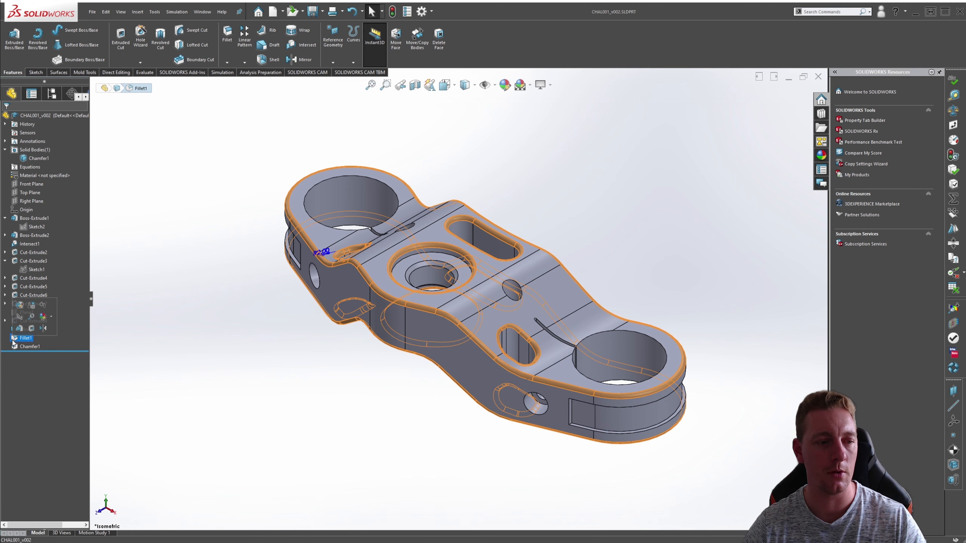
pyautogui.click(43, 317)
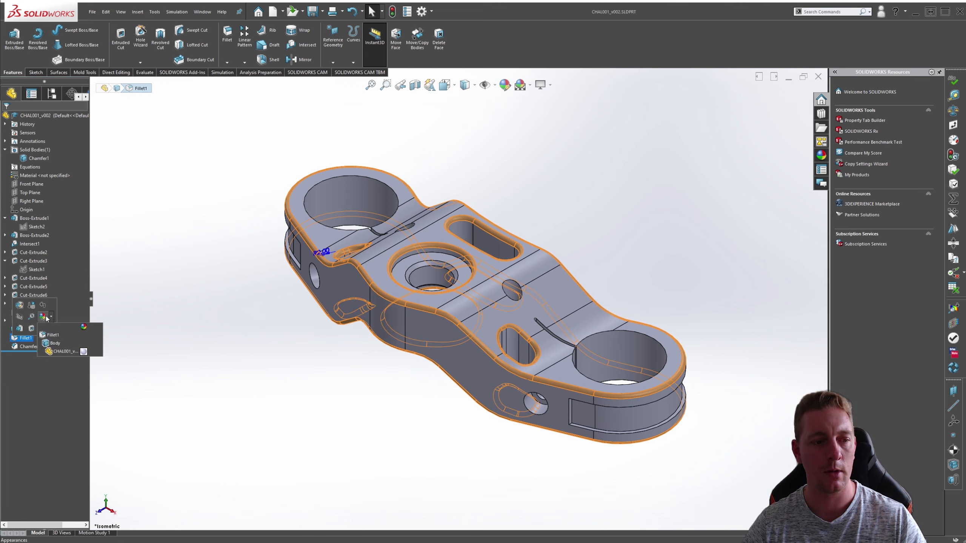
pyautogui.click(53, 335)
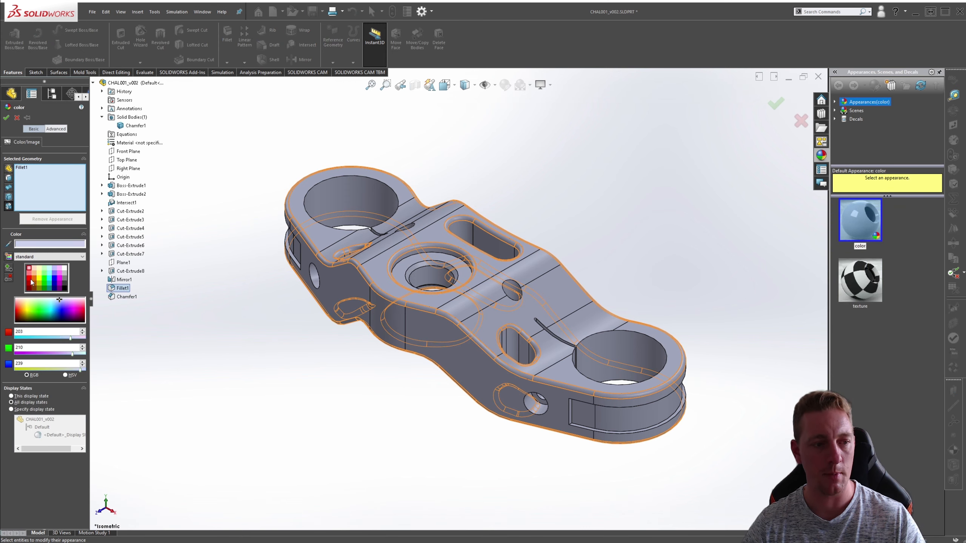
pyautogui.click(30, 281)
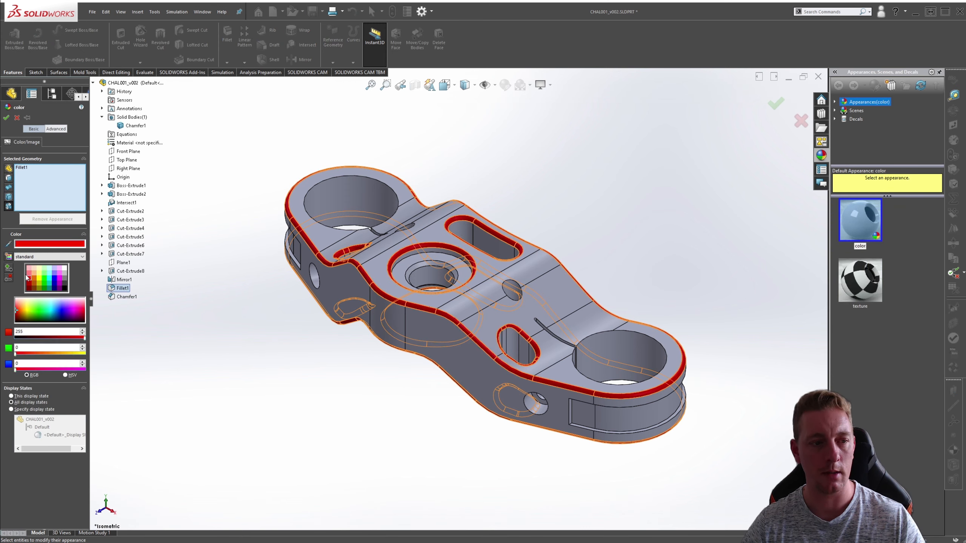
pyautogui.click(6, 118)
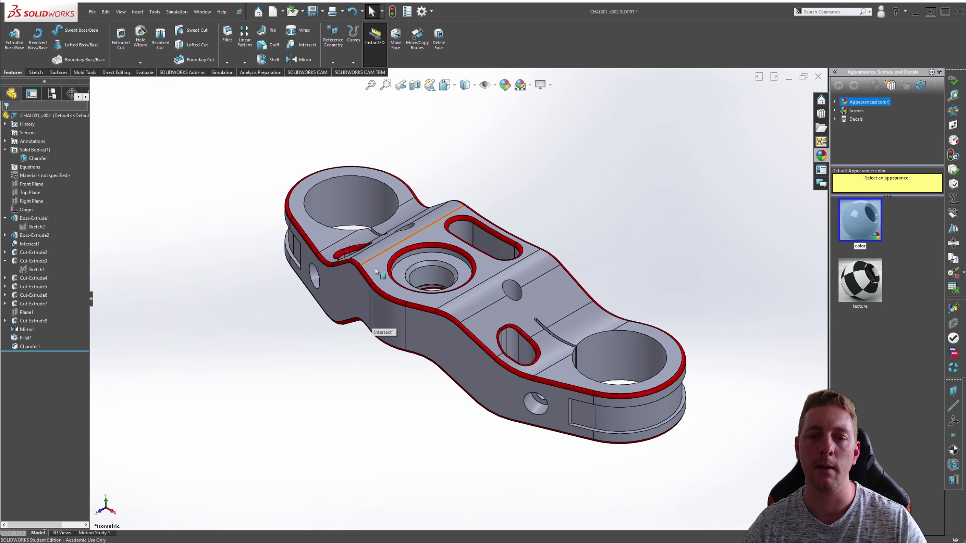
pyautogui.moveTo(452, 402); pyautogui.dragTo(415, 259, button='middle')
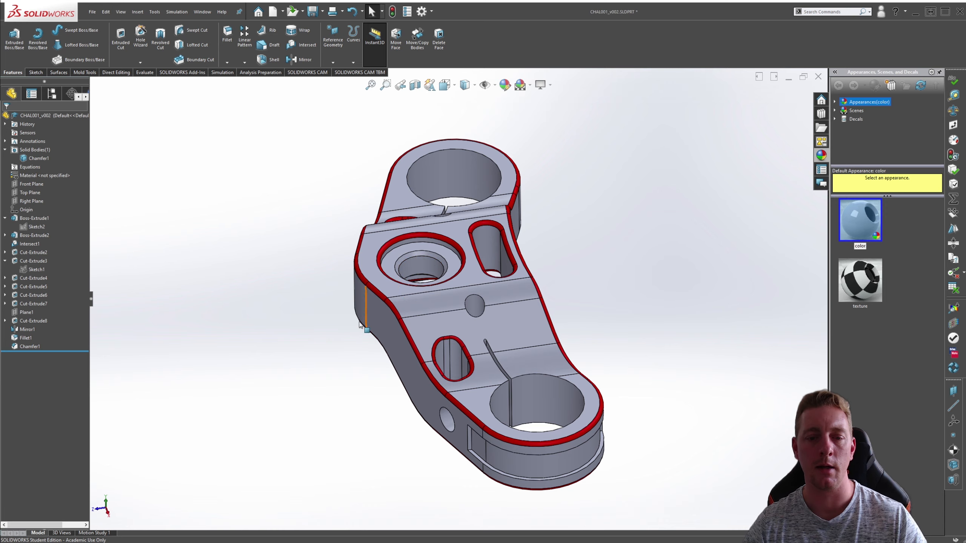
pyautogui.moveTo(412, 264); pyautogui.dragTo(260, 265, button='middle')
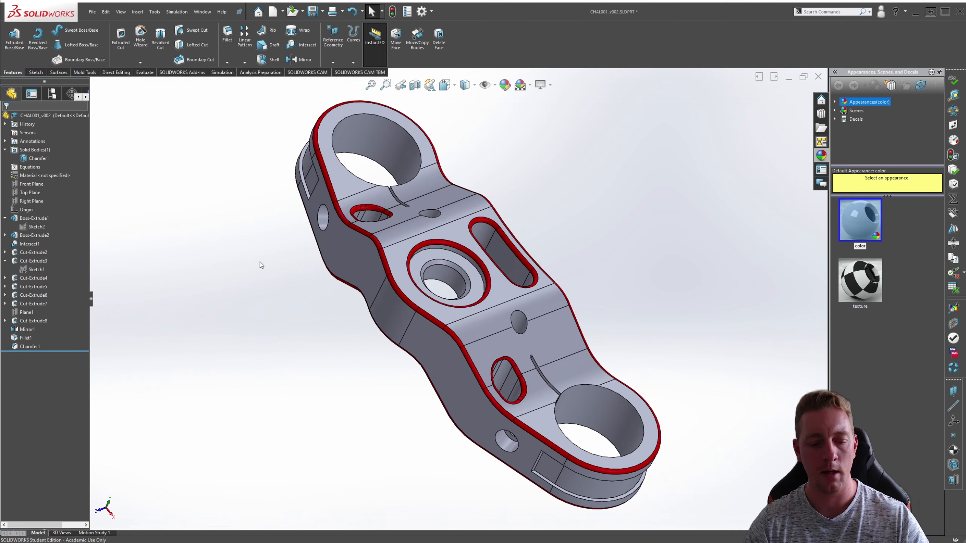
pyautogui.hotkey('ctrl', '7')
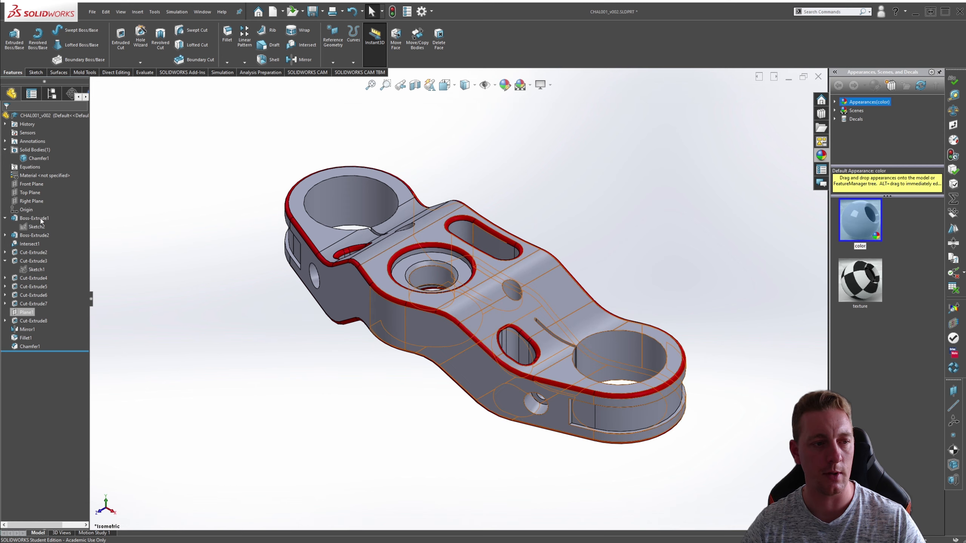
# Assign the material Alloy Steel (SS) from the SOLIDWORKS Materials steel library to the bracket and save the part.
pyautogui.rightClick(27, 177)
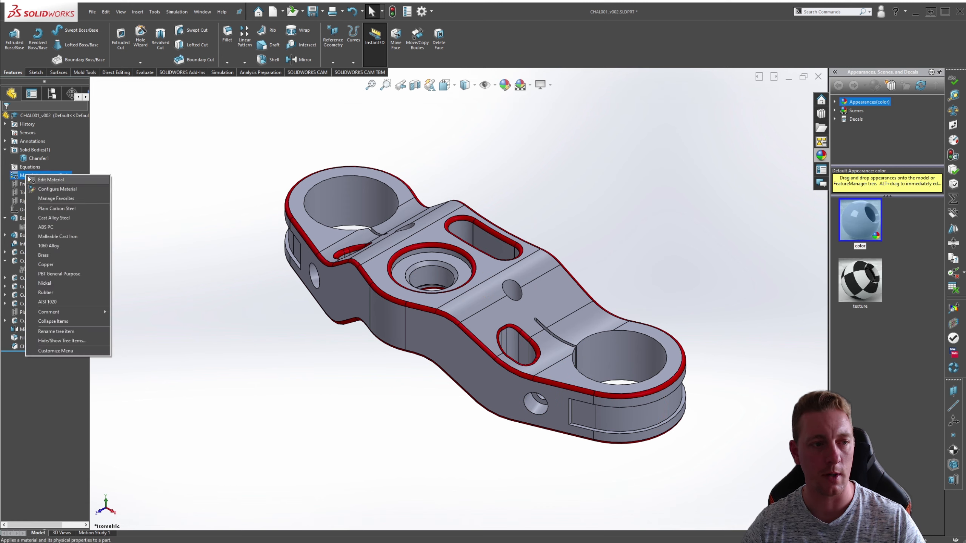
pyautogui.click(44, 180)
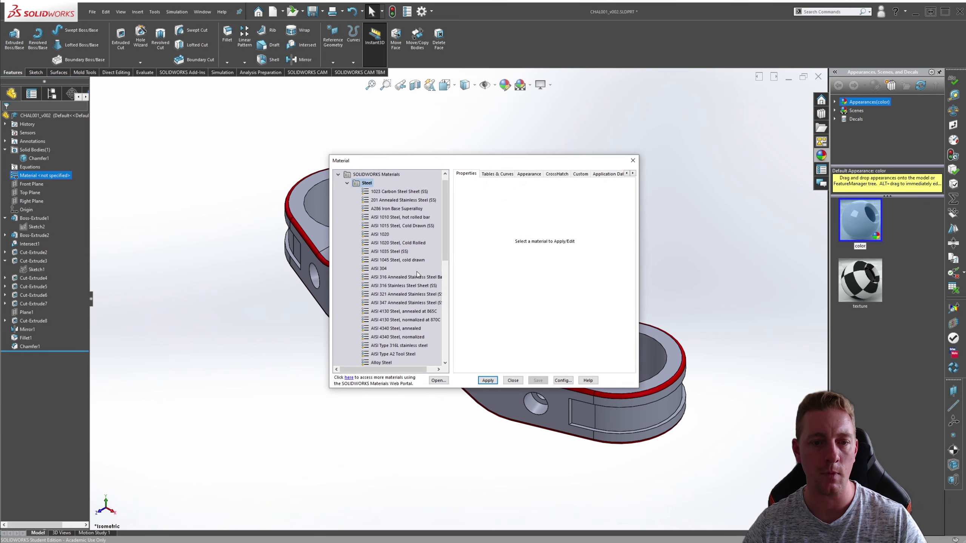
pyautogui.click(380, 268)
pyautogui.moveTo(443, 247); pyautogui.dragTo(444, 264)
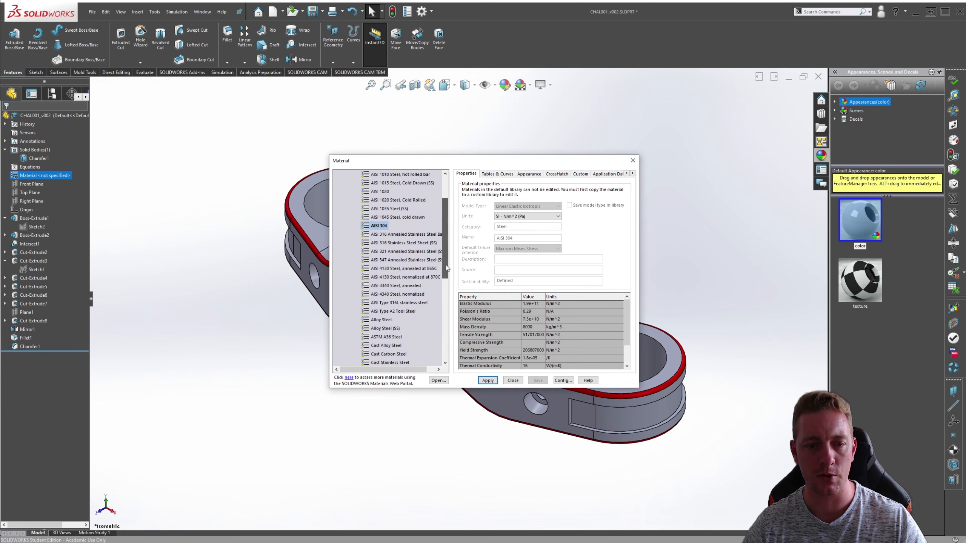
pyautogui.click(382, 320)
pyautogui.click(496, 381)
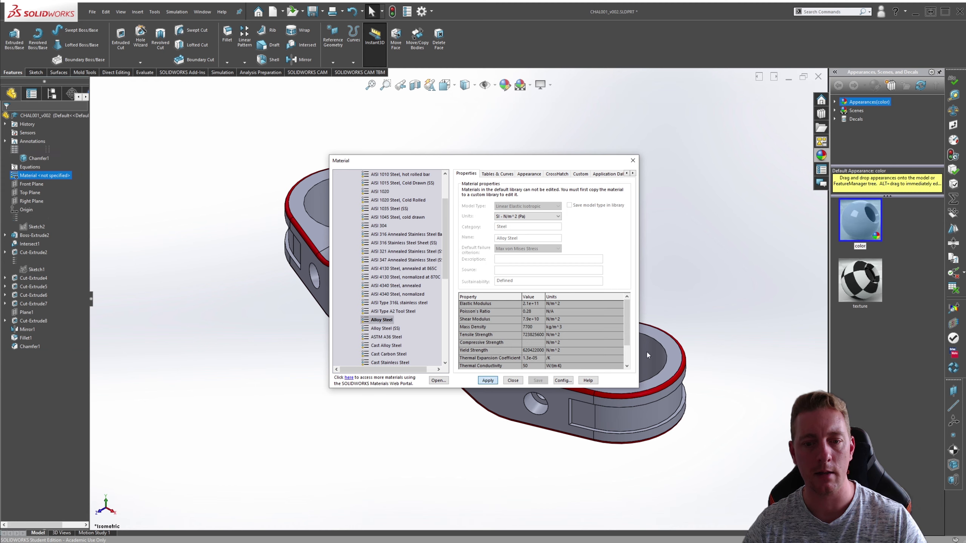
pyautogui.click(385, 328)
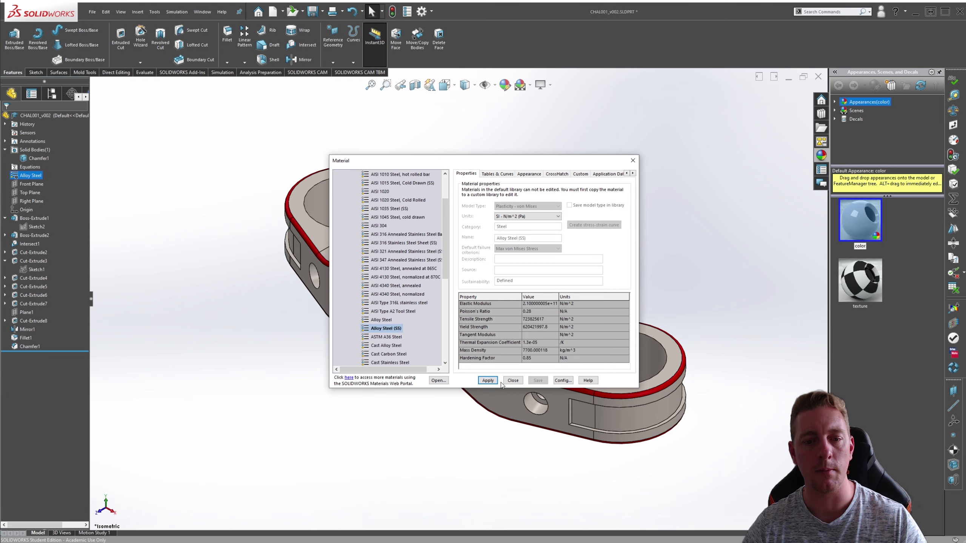
pyautogui.click(488, 380)
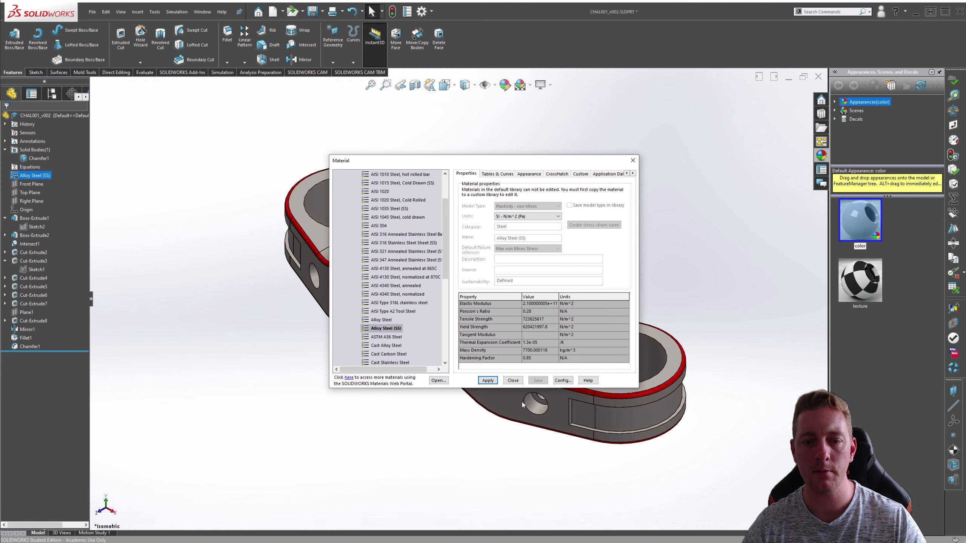
pyautogui.click(633, 160)
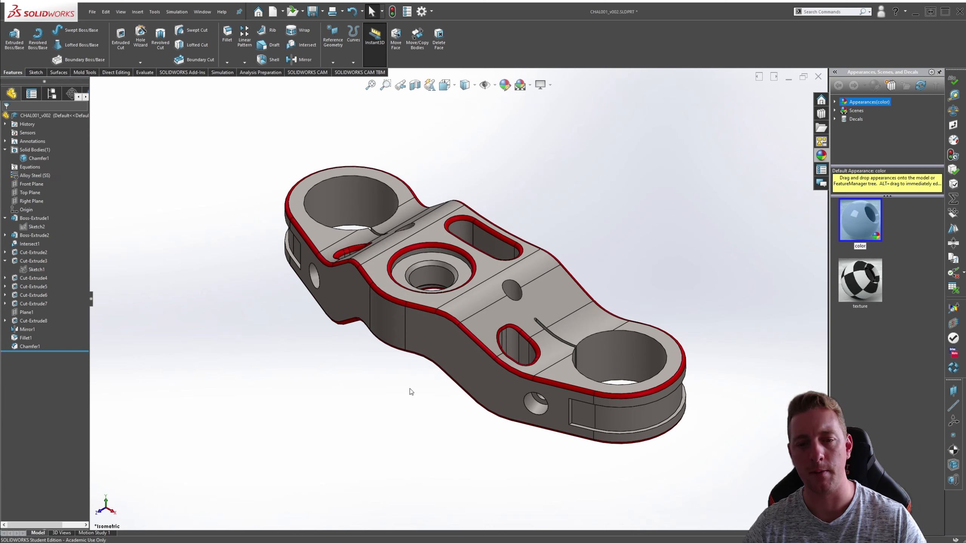
pyautogui.hotkey('ctrl', 's')
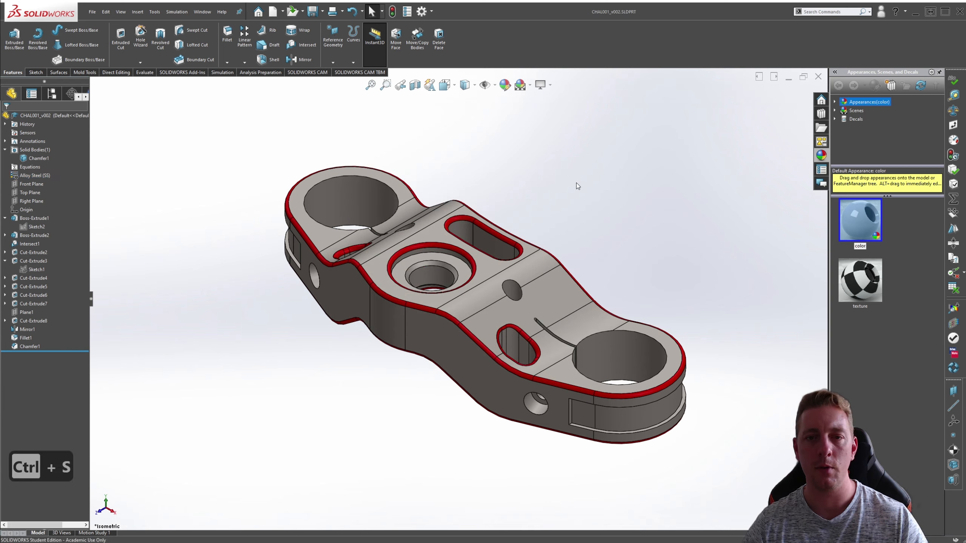
# Turn on RealView Graphics, Ambient Occlusion and Perspective for the bracket's display and save the part.
pyautogui.click(551, 86)
pyautogui.click(567, 99)
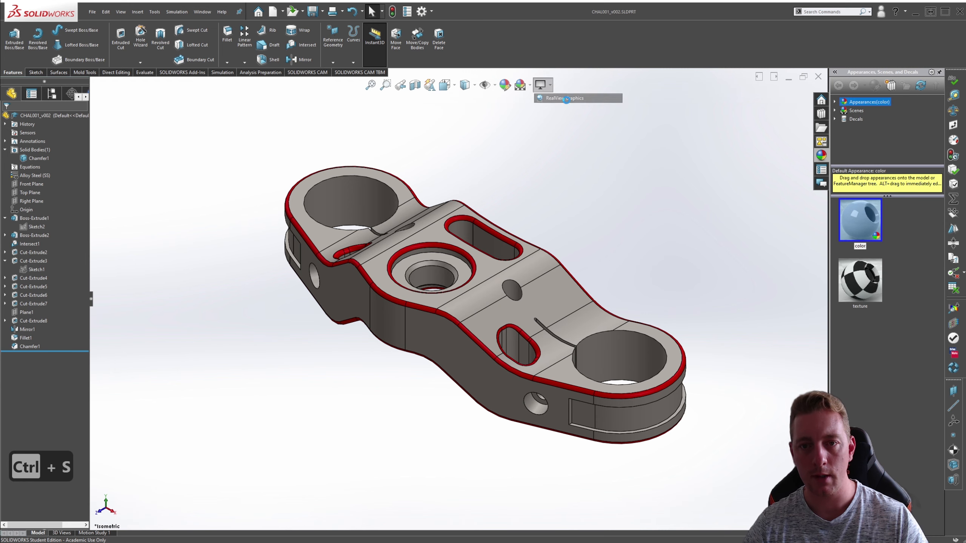
pyautogui.click(550, 85)
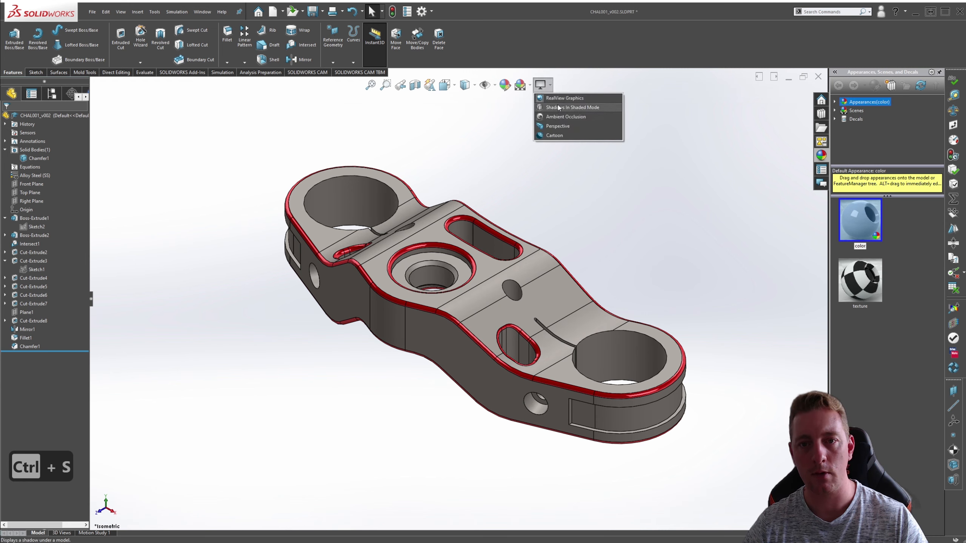
pyautogui.click(563, 117)
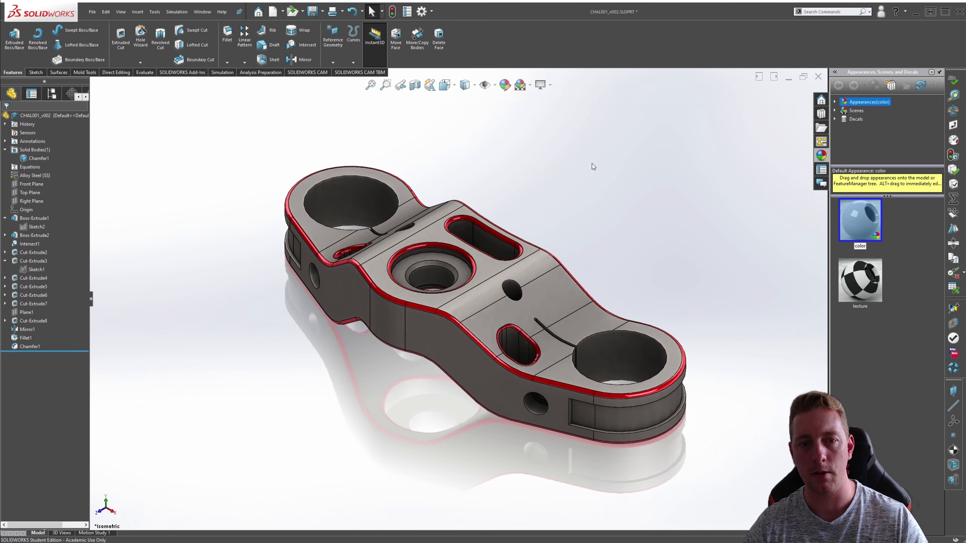
pyautogui.click(551, 85)
pyautogui.click(562, 126)
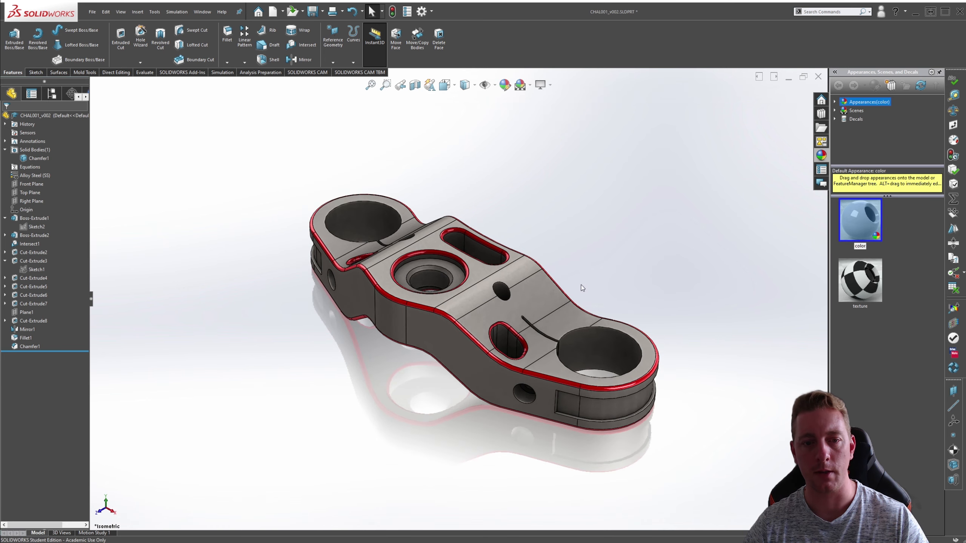
pyautogui.moveTo(571, 261); pyautogui.dragTo(664, 335, button='middle')
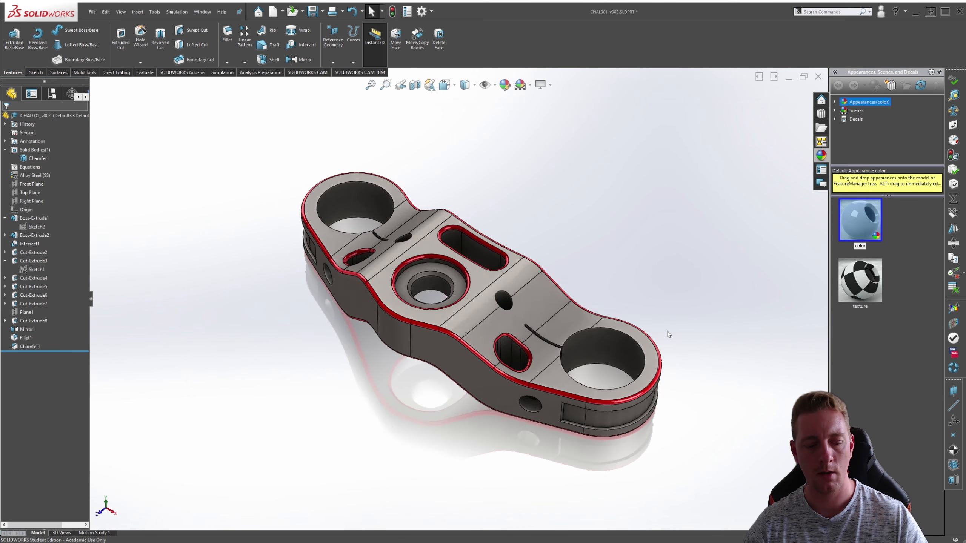
pyautogui.hotkey('ctrl', 's')
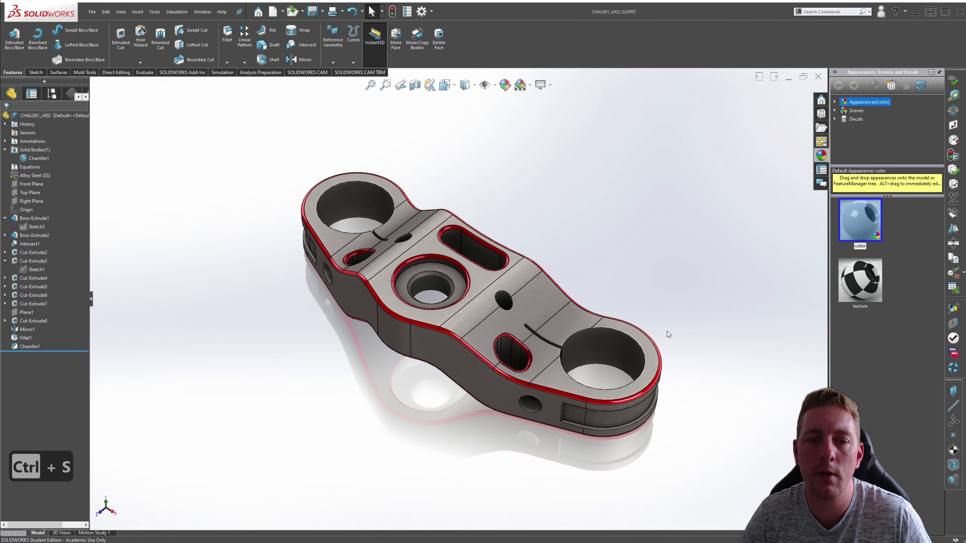